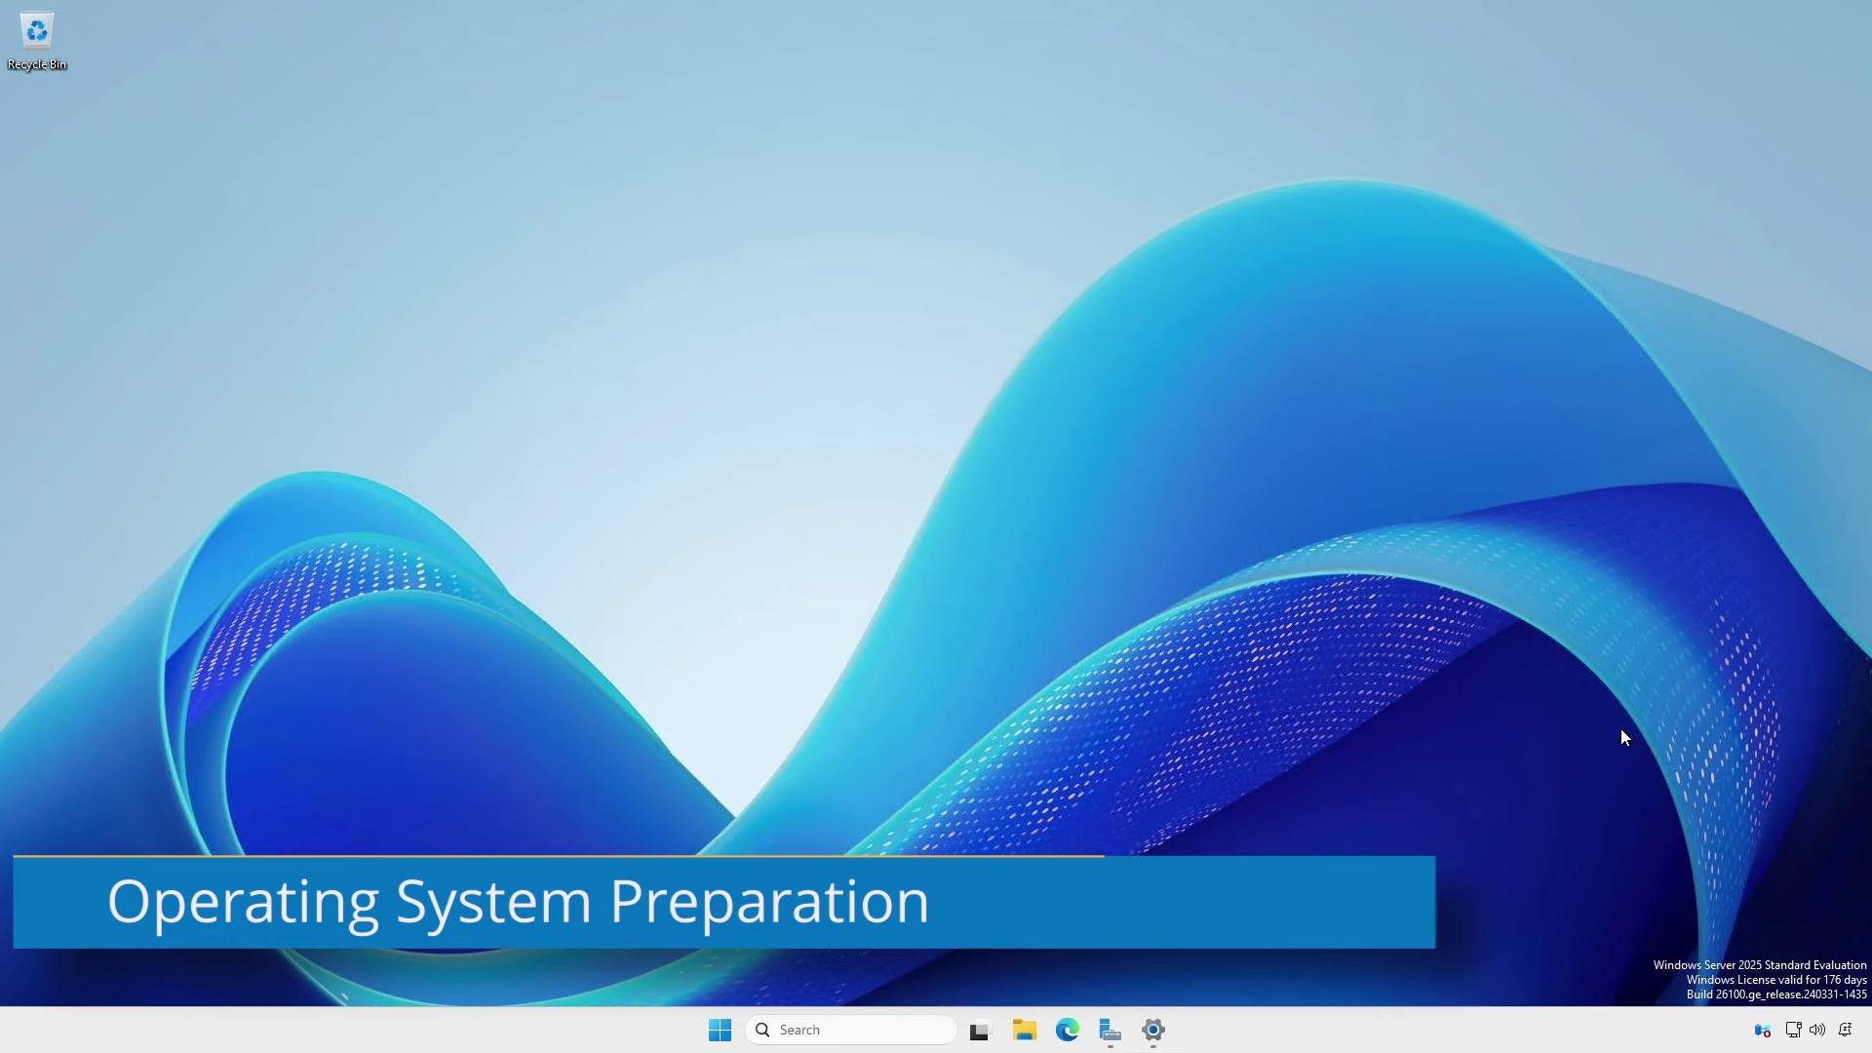
# Check the Local Server properties and the hawktips.it Ethernet adapter's manual 10.94.9.4 address in Settings
pyautogui.click(1125, 1024)
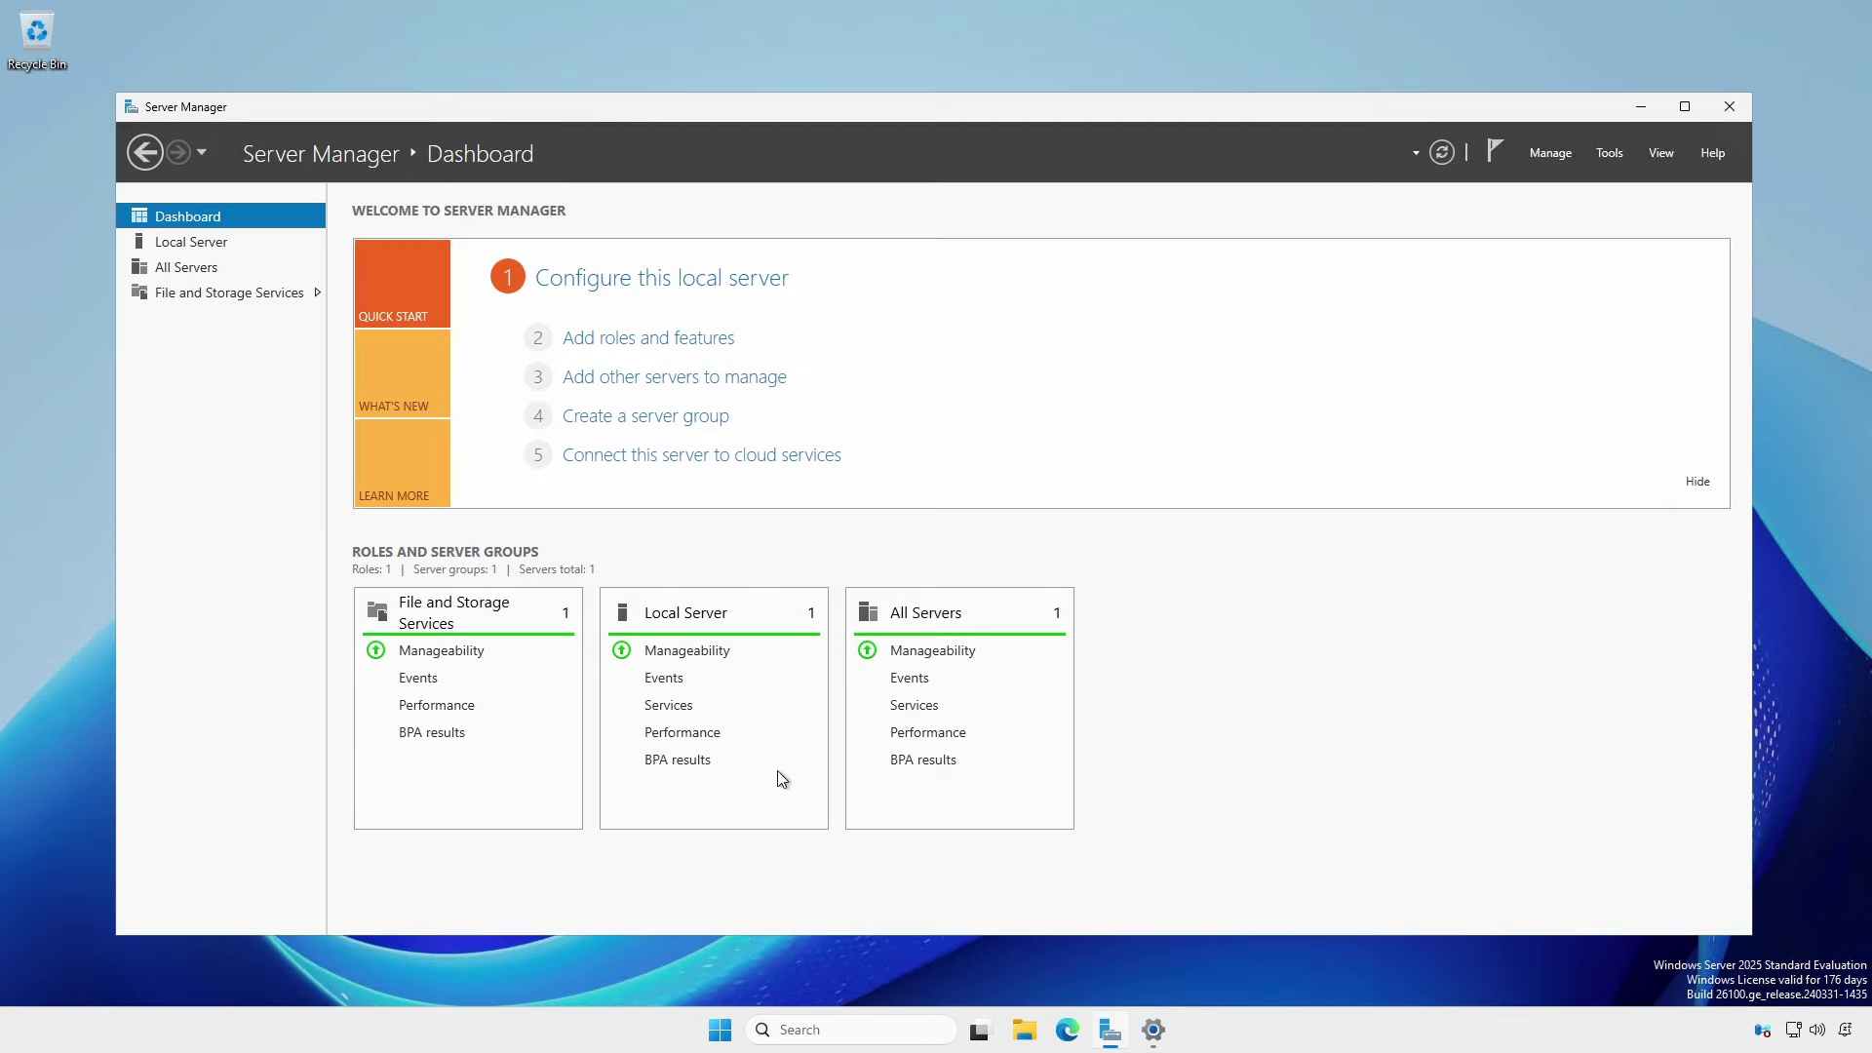
pyautogui.click(202, 244)
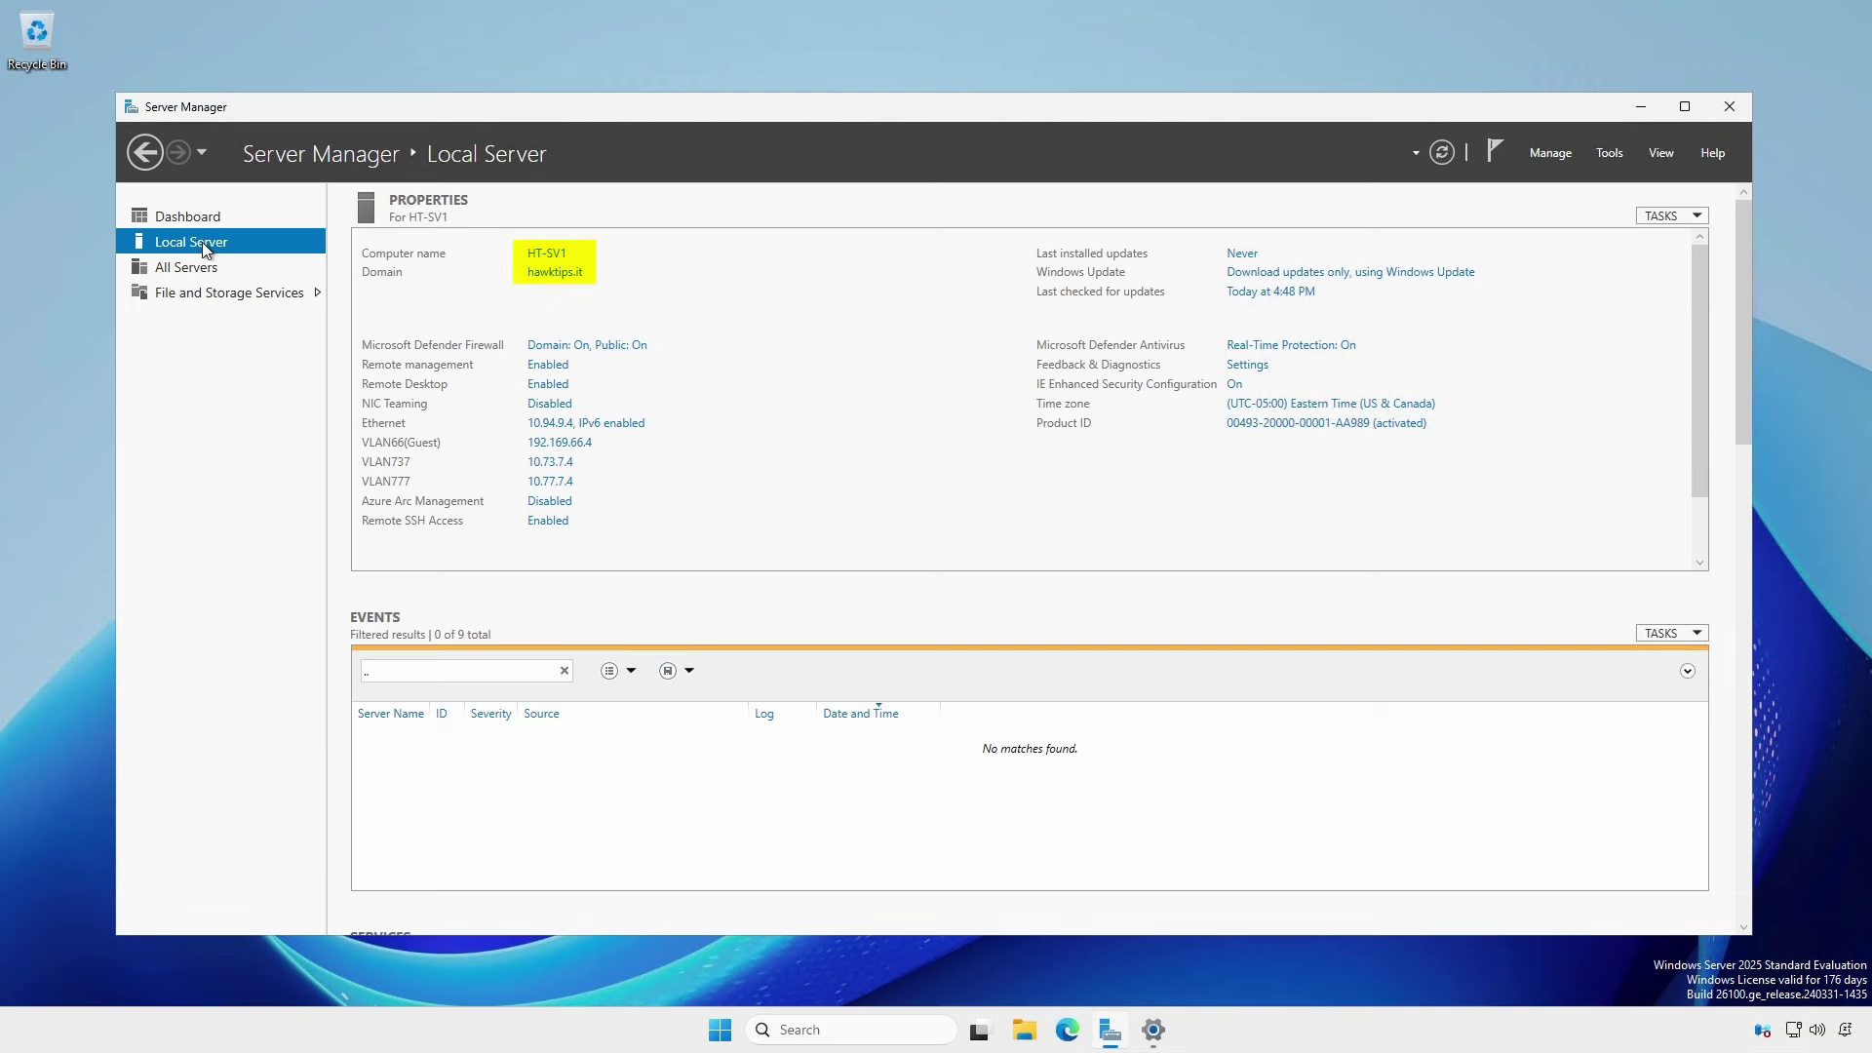
pyautogui.click(1152, 1031)
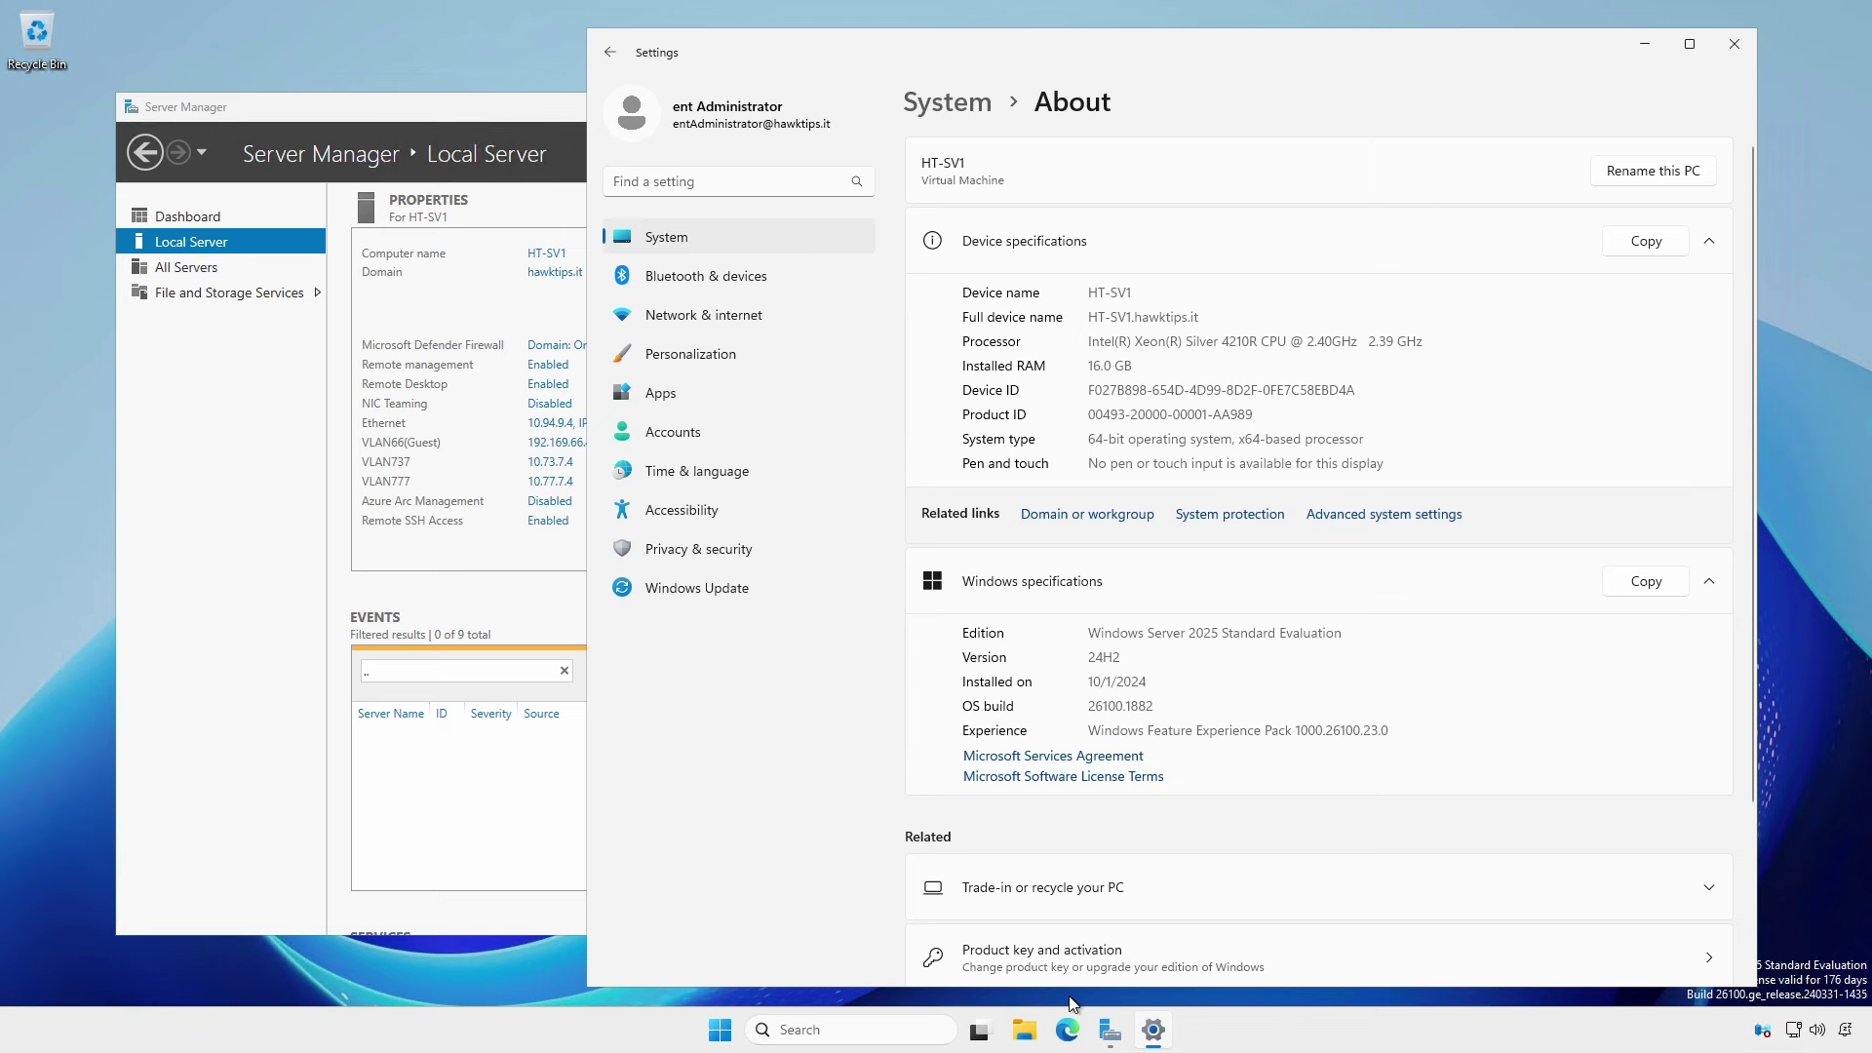
pyautogui.click(703, 308)
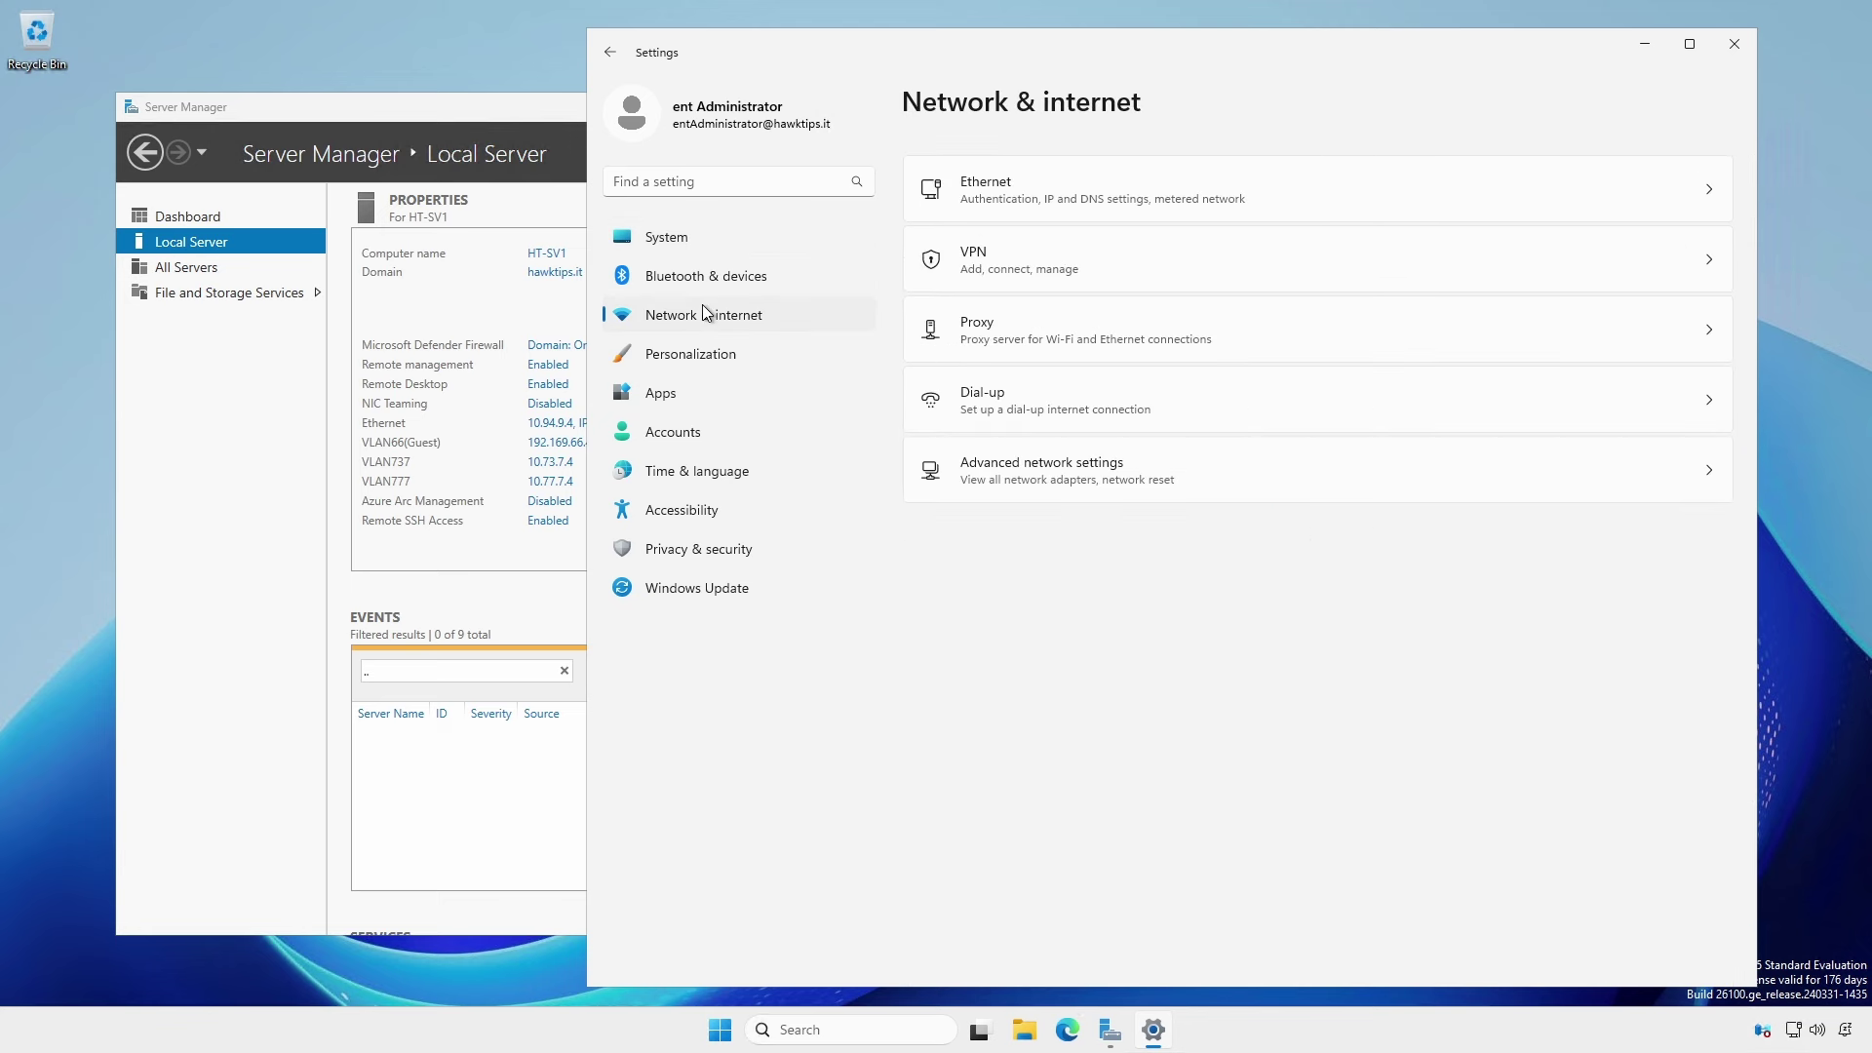
pyautogui.click(1477, 193)
pyautogui.click(1708, 173)
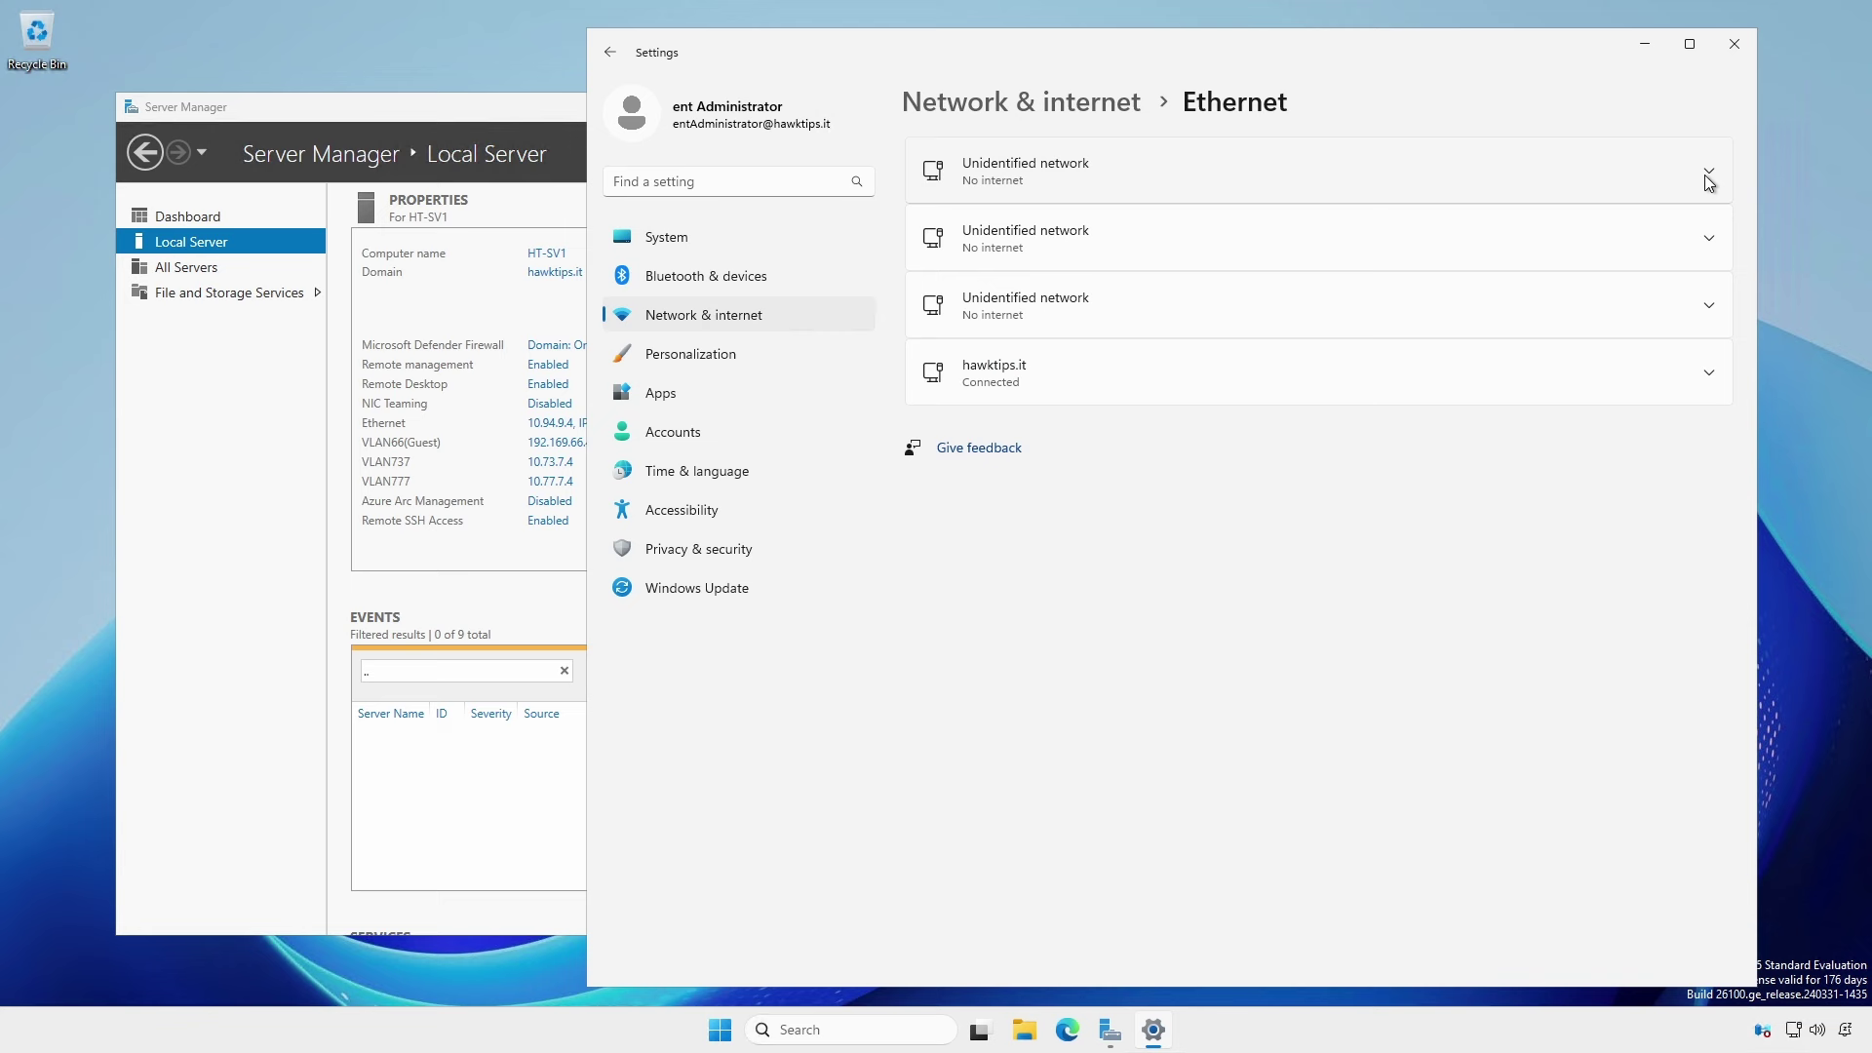
pyautogui.click(1708, 378)
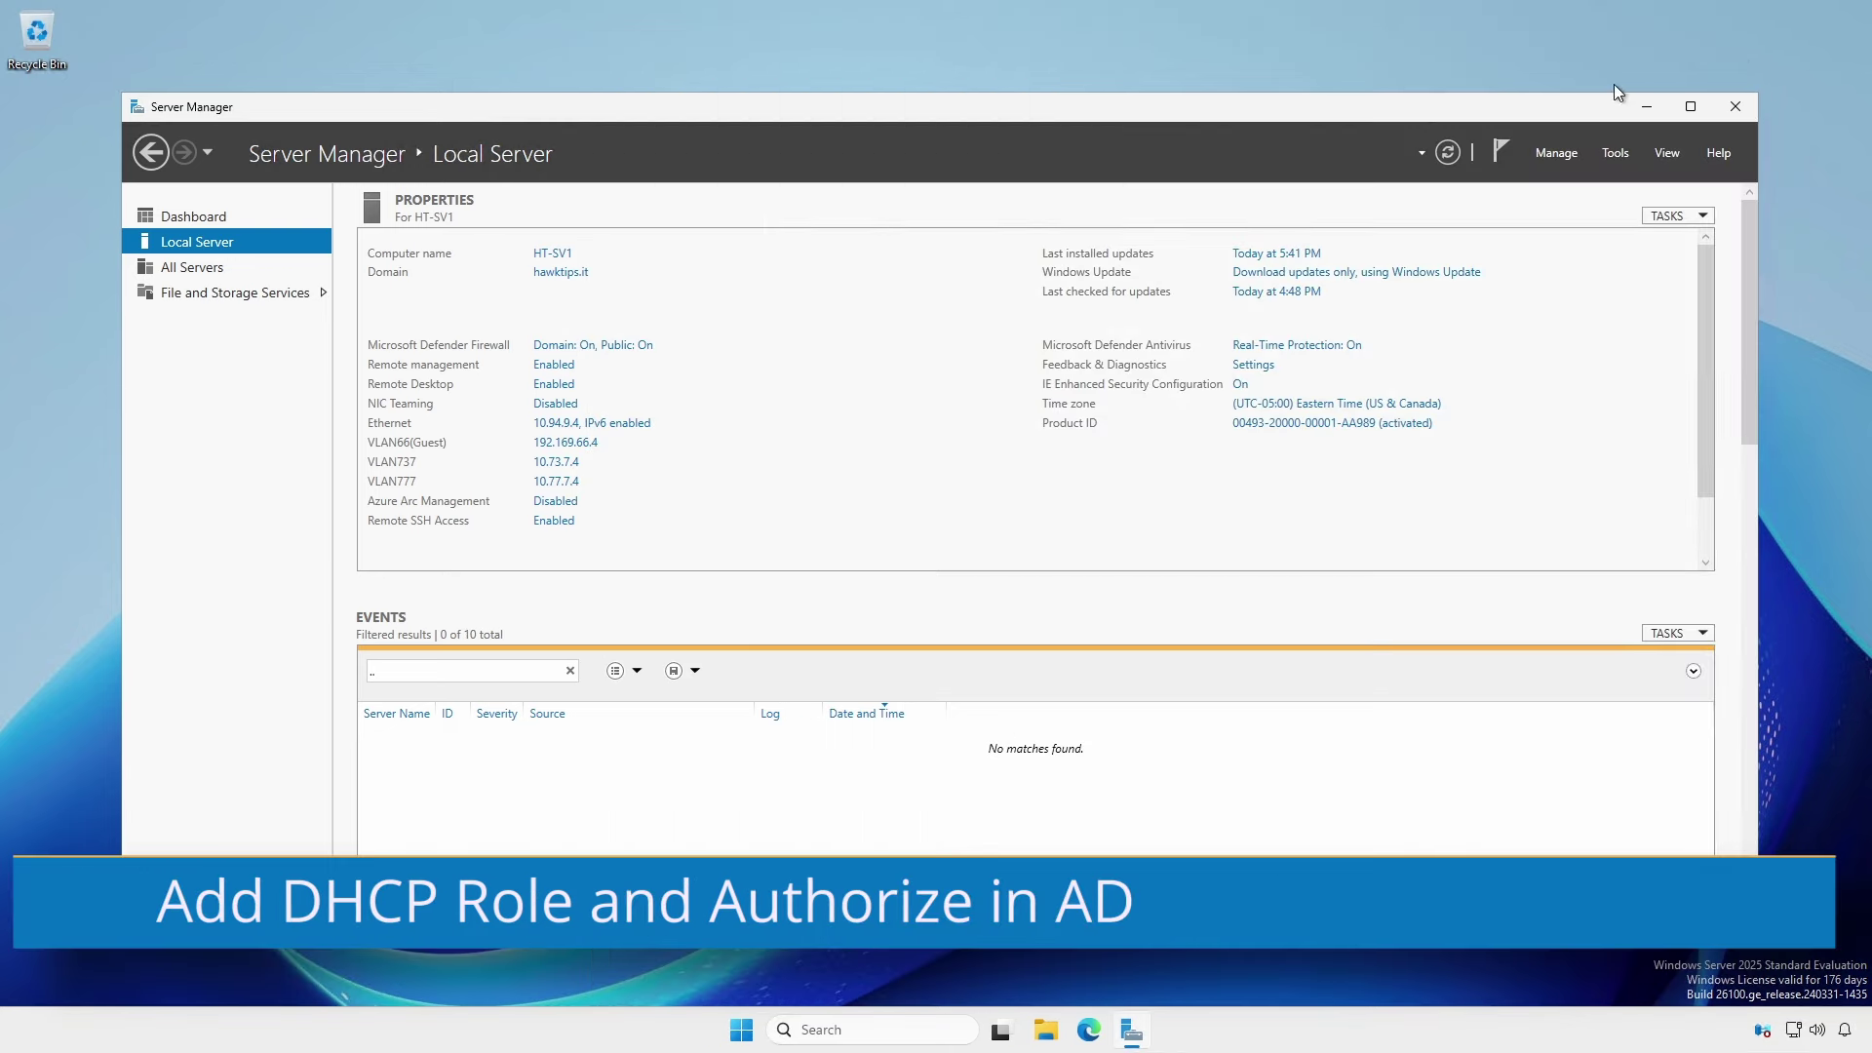
# Install the DHCP Server role with its management tools on HT-SV1 via Add Roles and Features
pyautogui.click(230, 215)
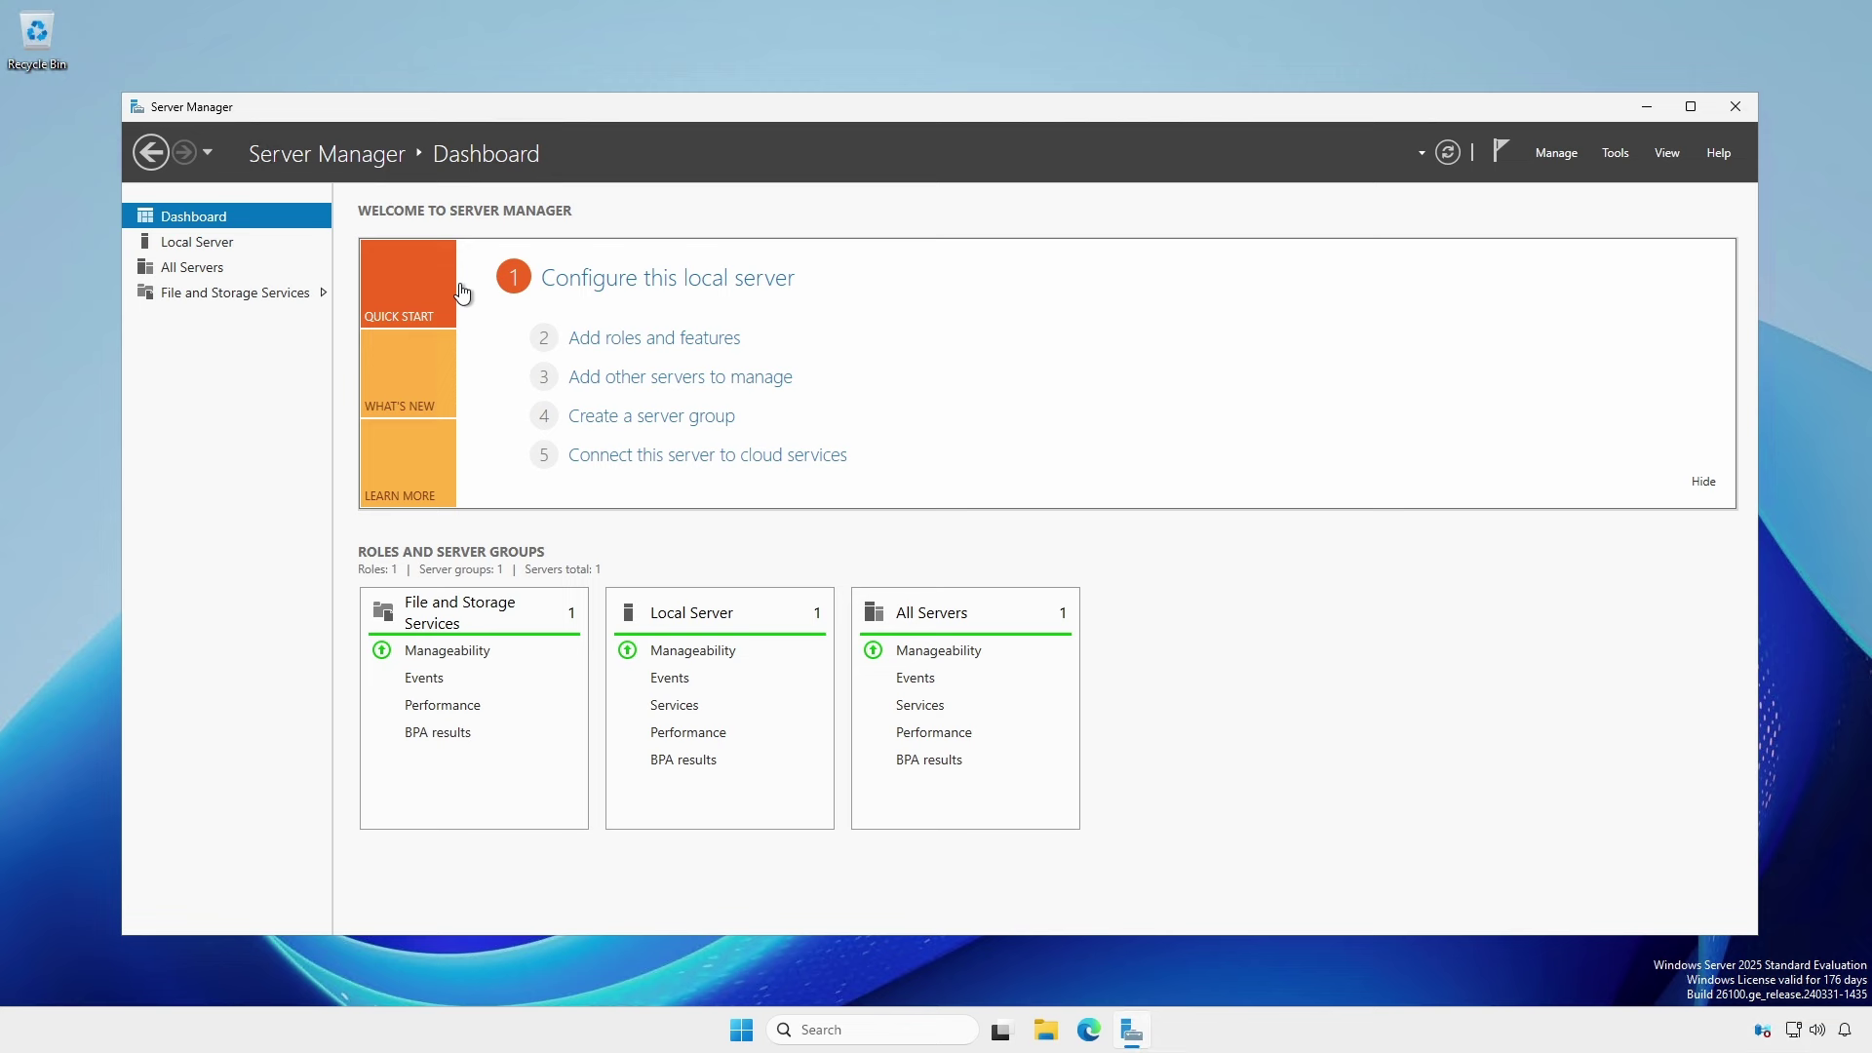
pyautogui.click(610, 340)
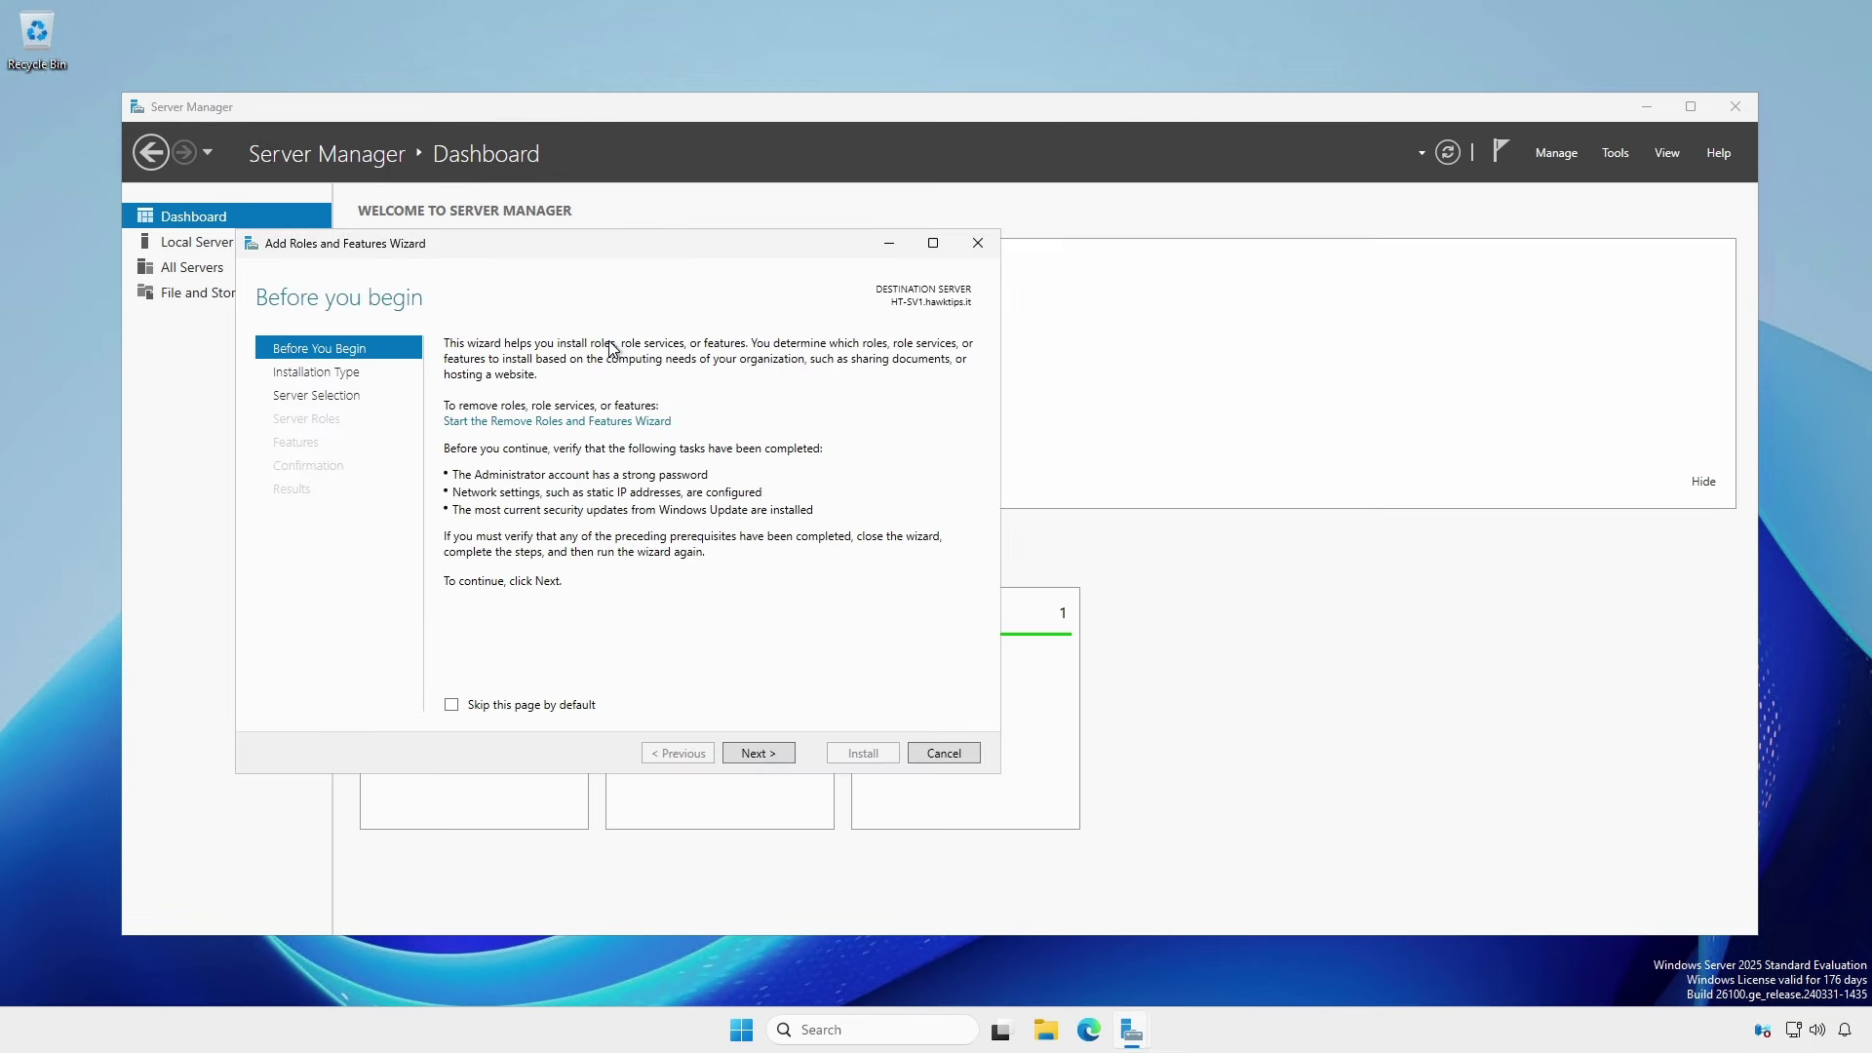
pyautogui.click(747, 757)
pyautogui.click(747, 757)
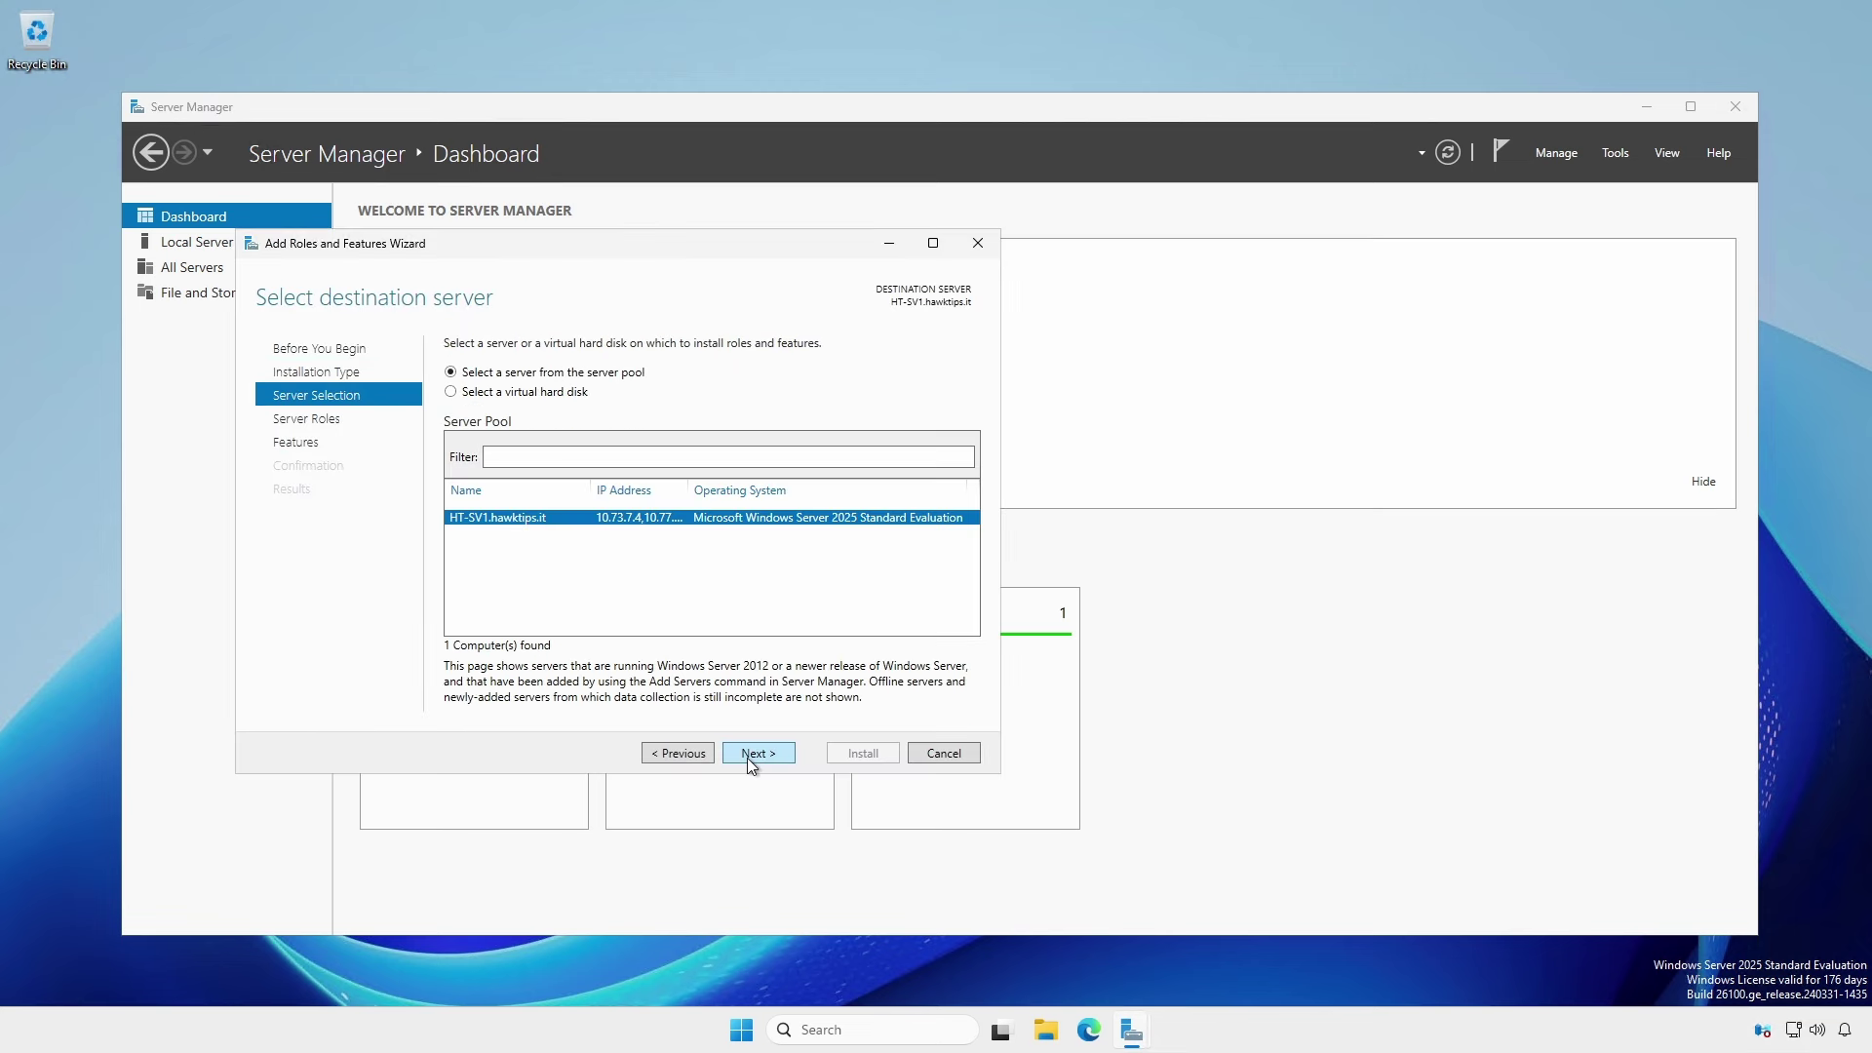
pyautogui.click(747, 757)
pyautogui.click(481, 502)
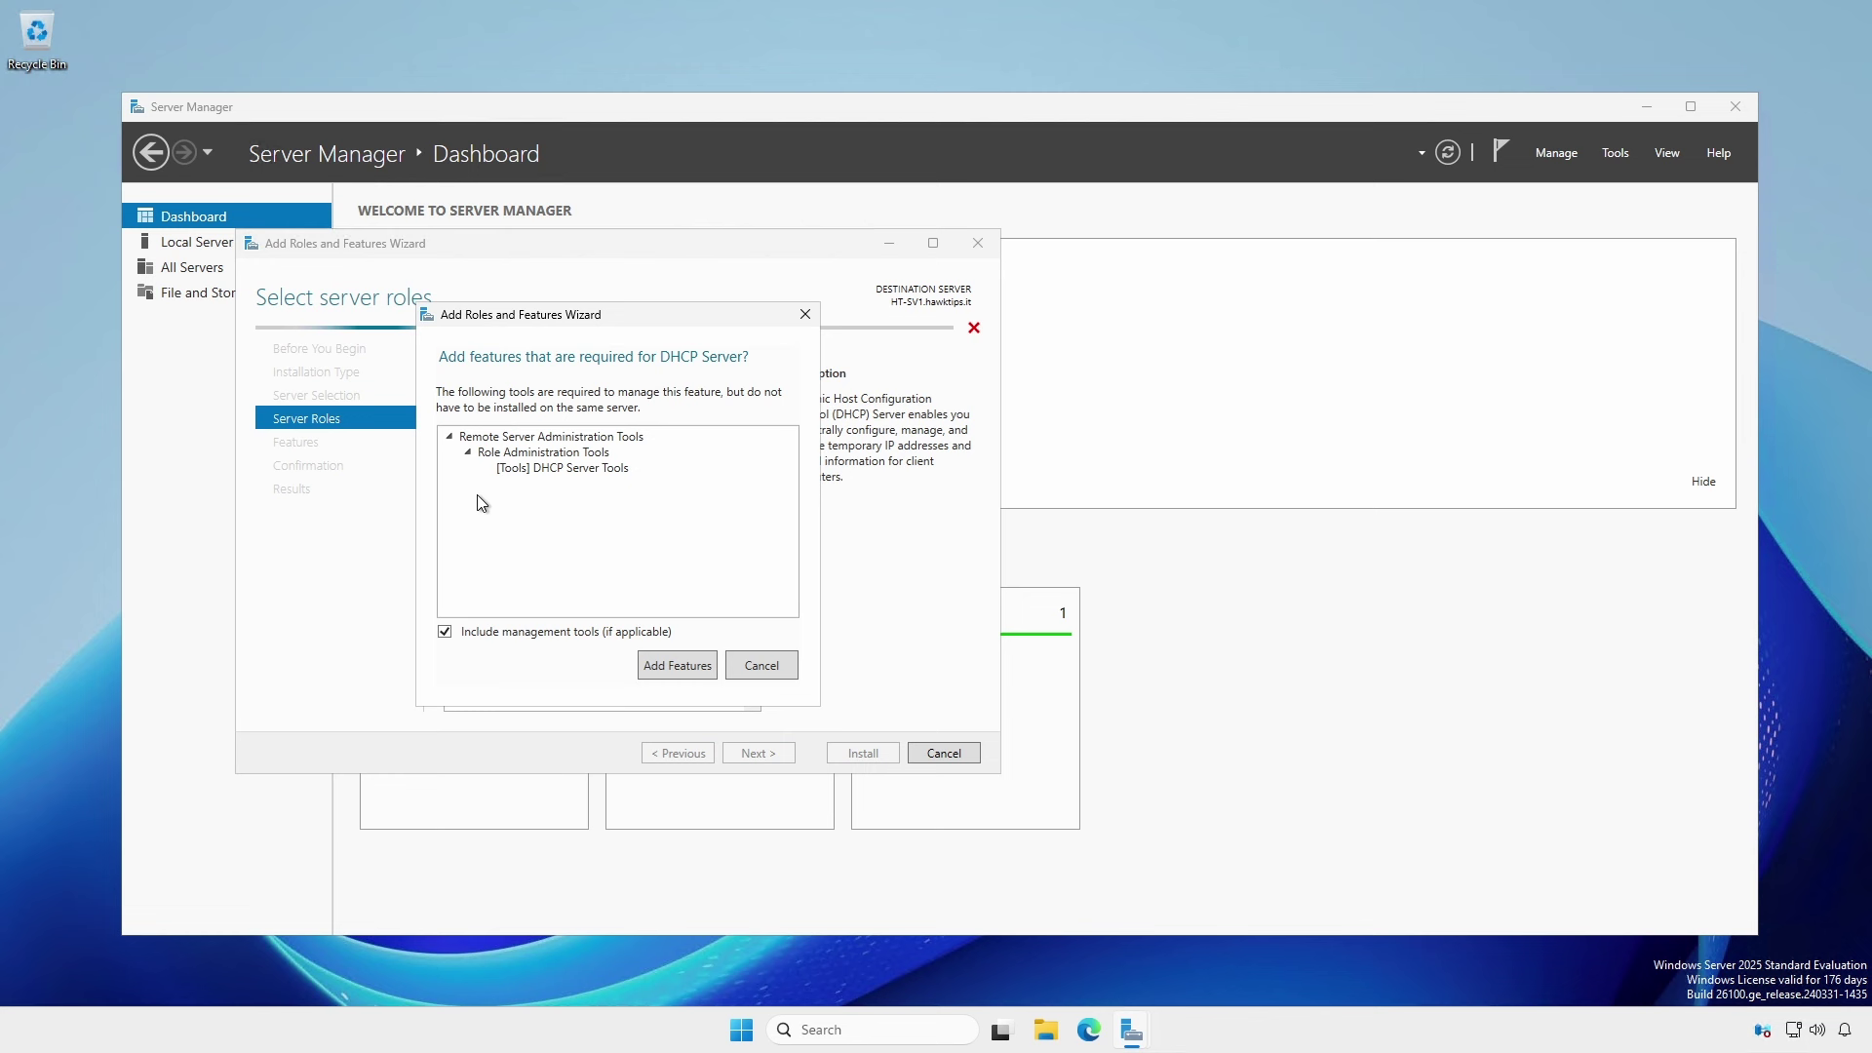
pyautogui.click(677, 665)
pyautogui.click(768, 751)
pyautogui.click(768, 751)
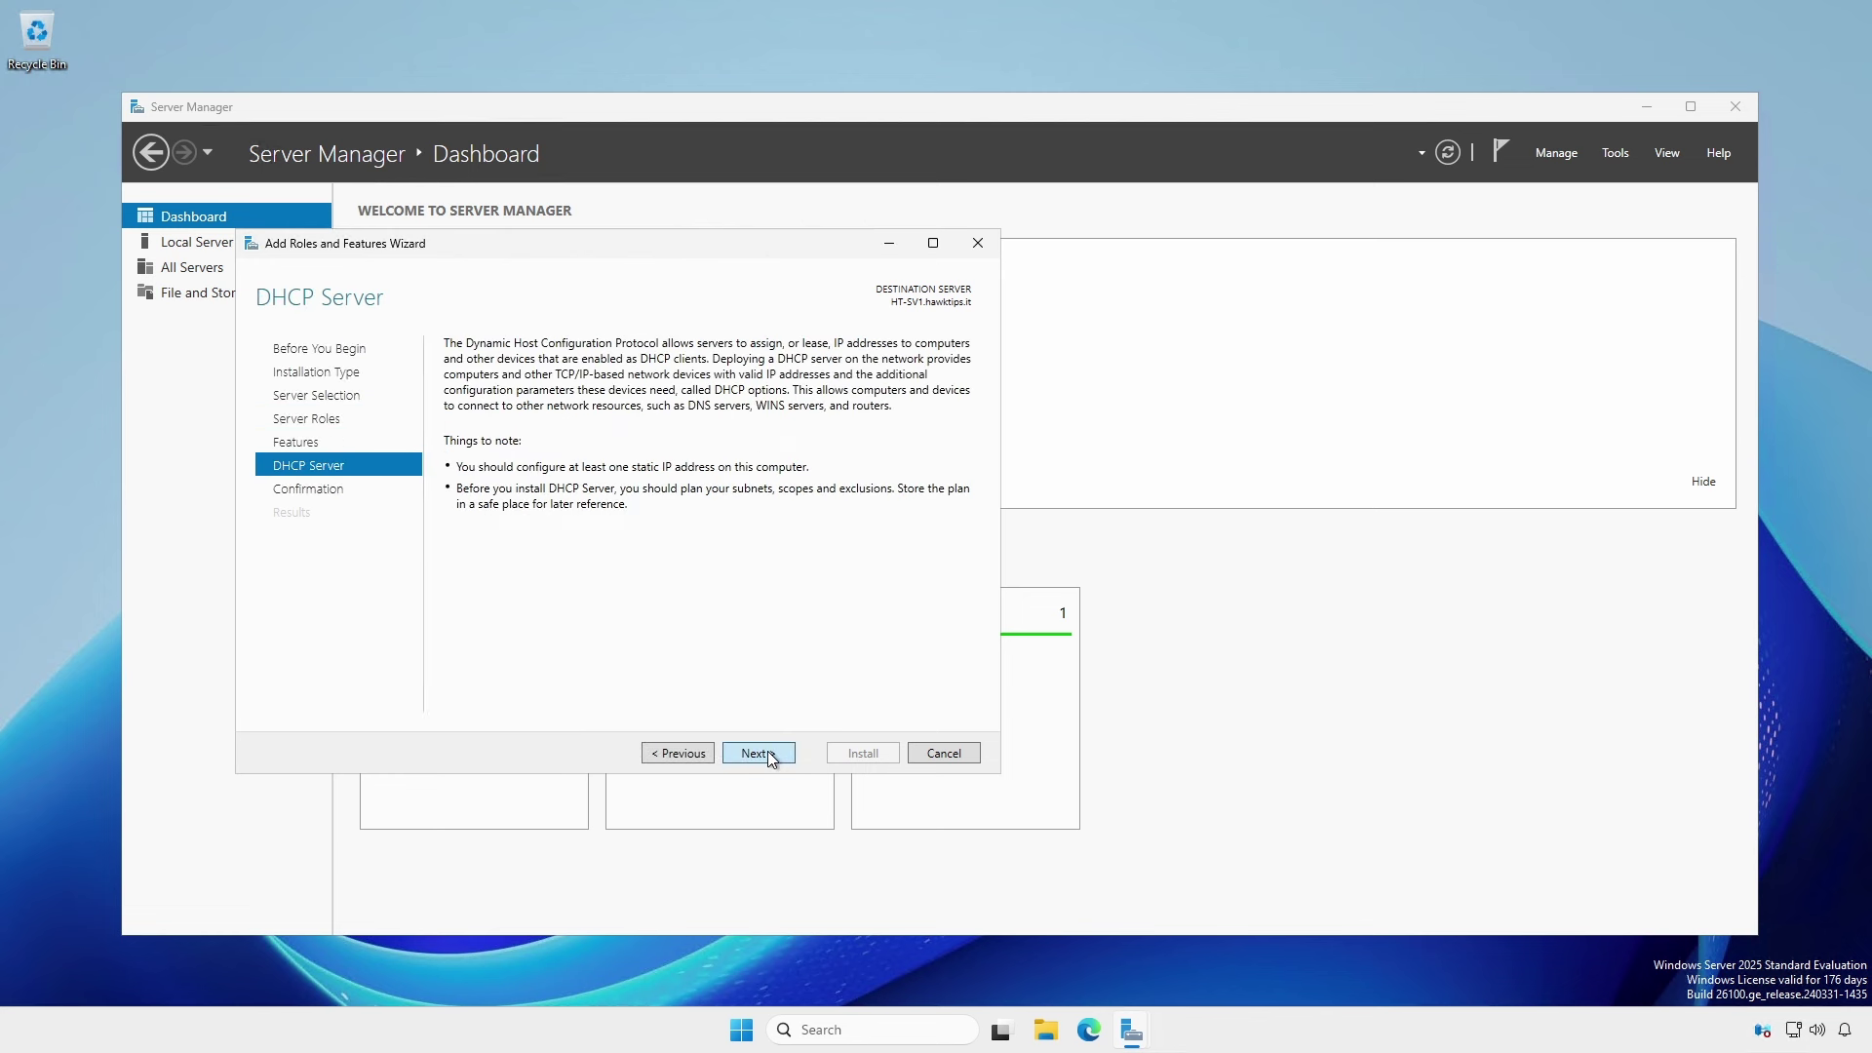
pyautogui.click(768, 751)
pyautogui.click(866, 752)
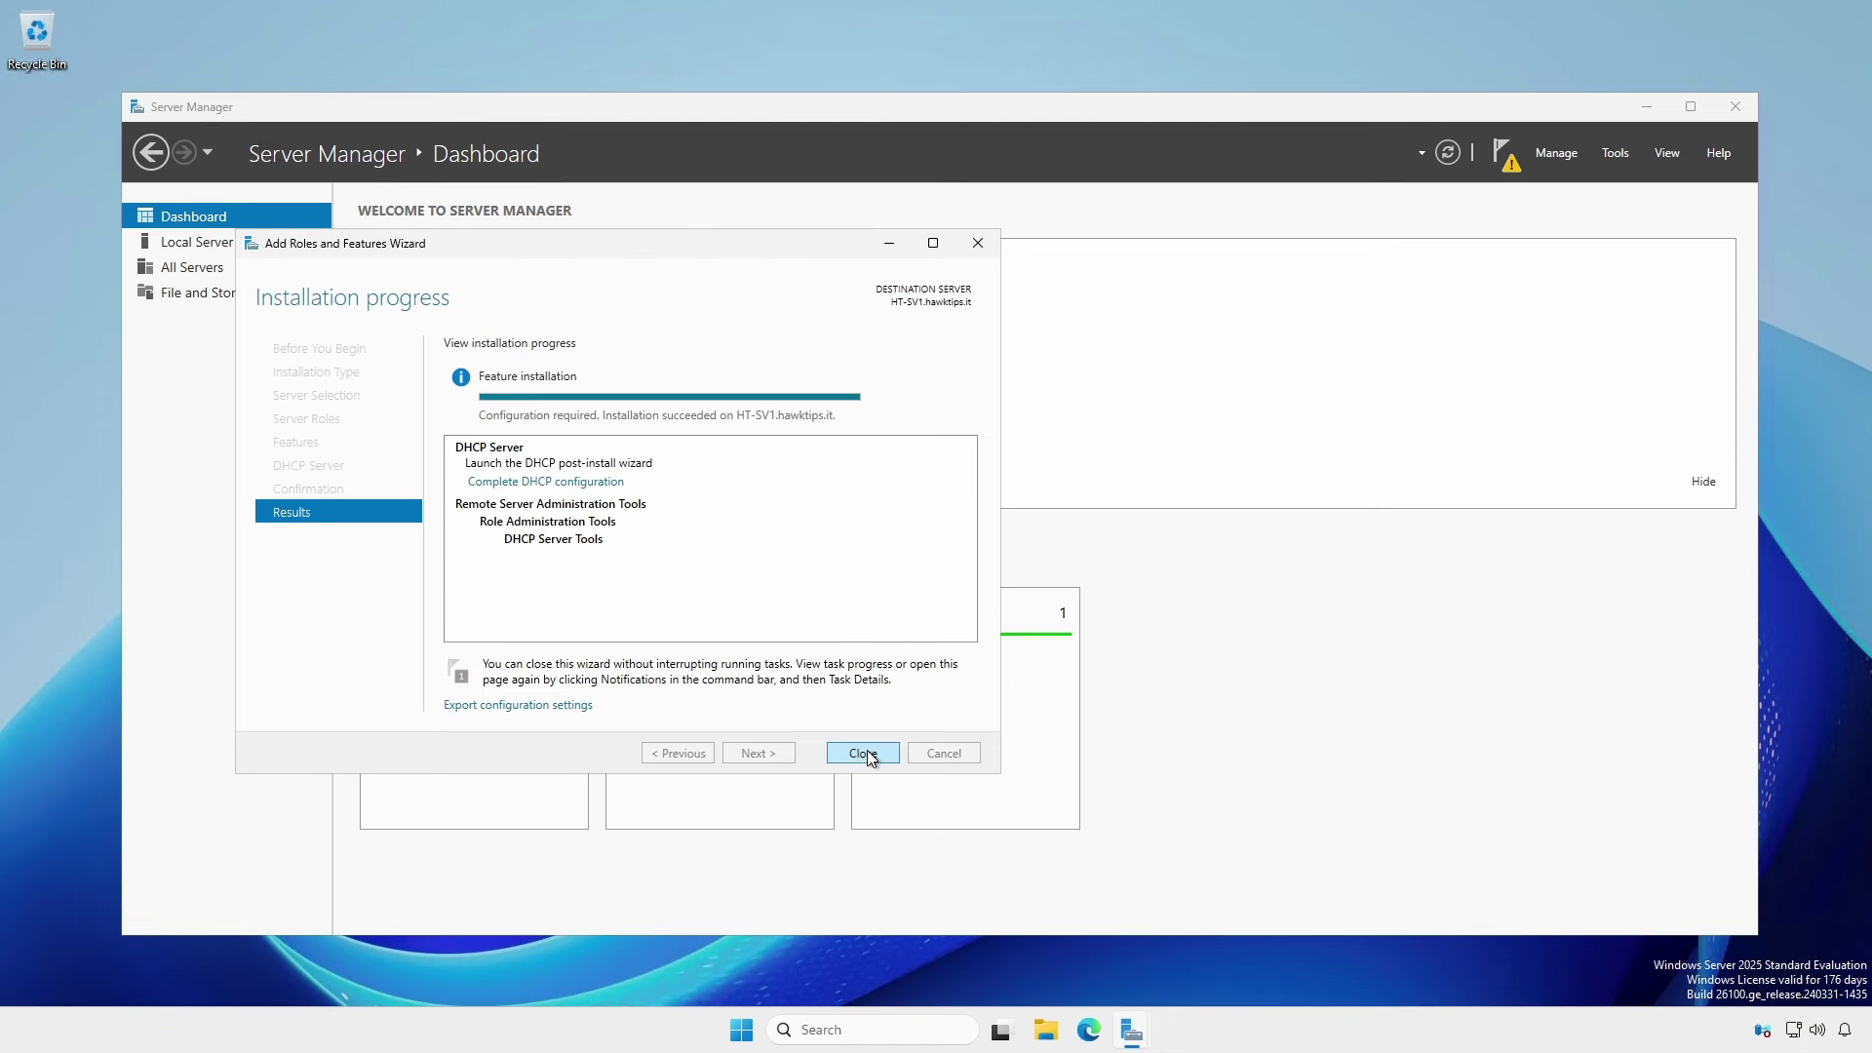
pyautogui.click(864, 752)
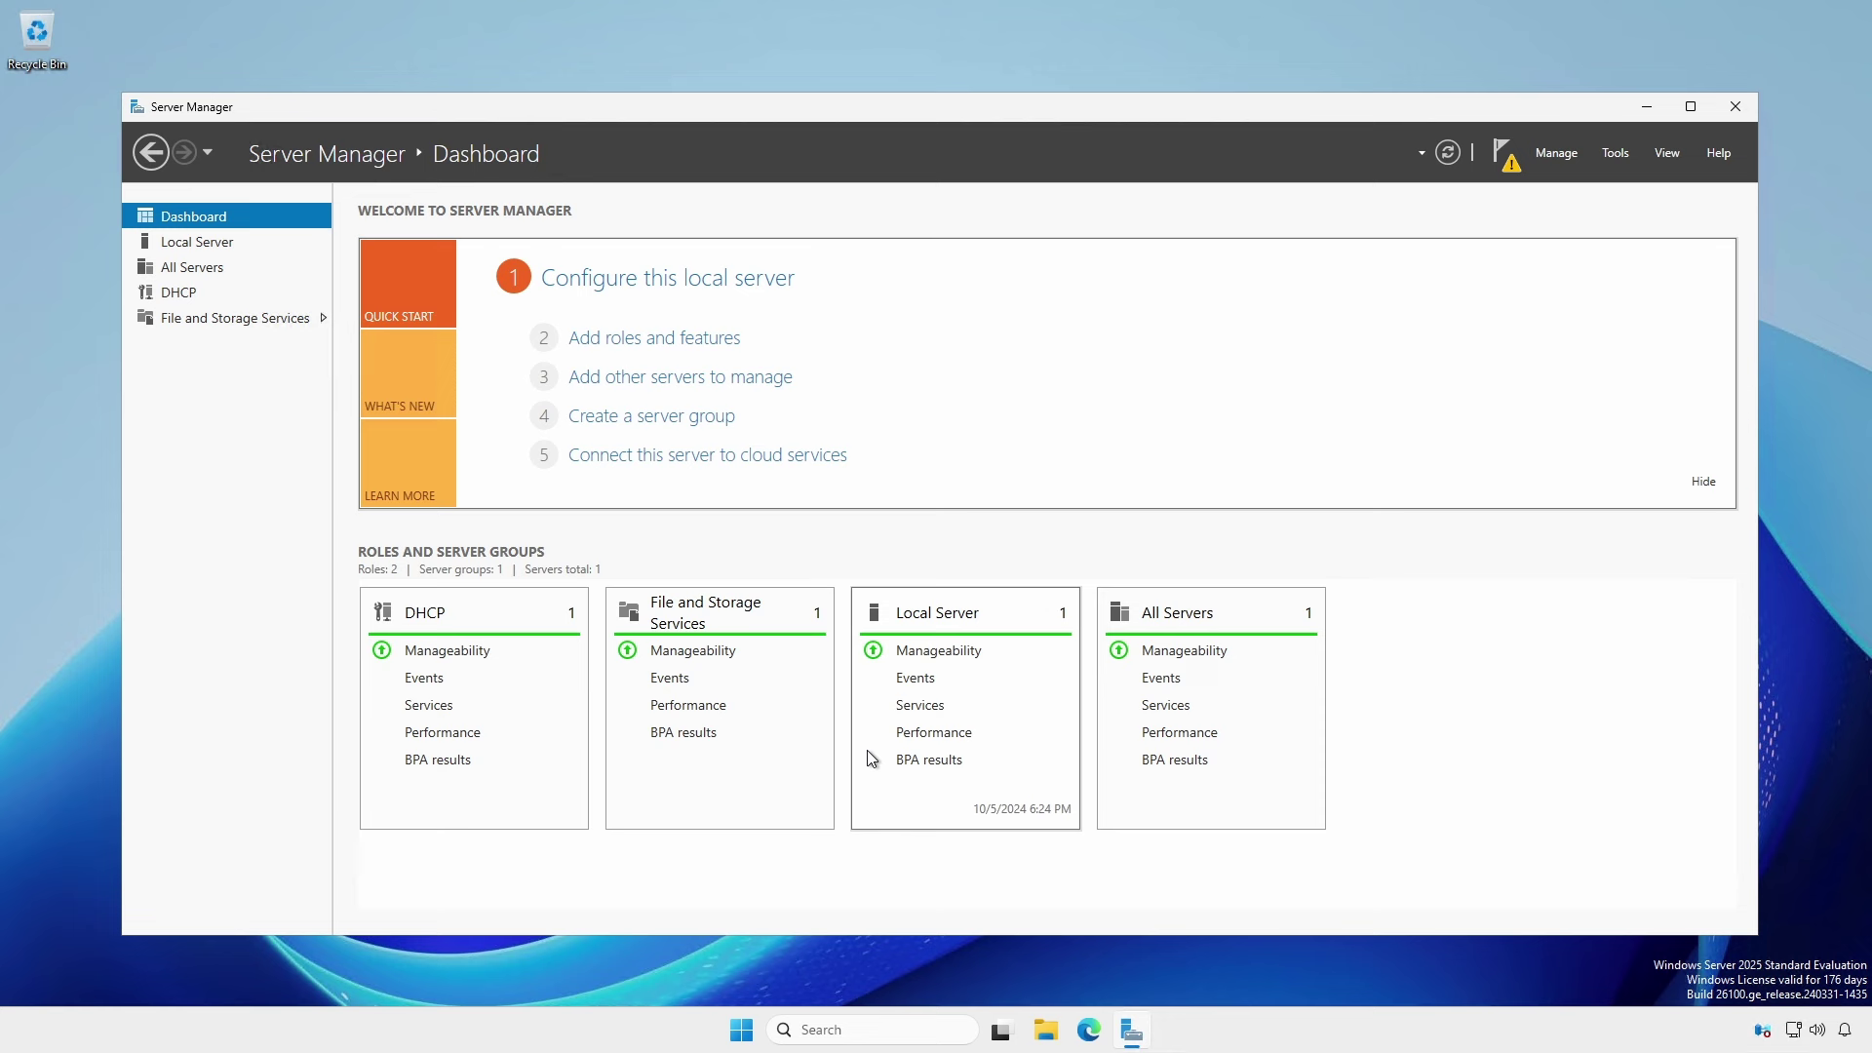
# Run the DHCP post-install configuration with current credentials, creating security groups and authorizing the server
pyautogui.click(1512, 164)
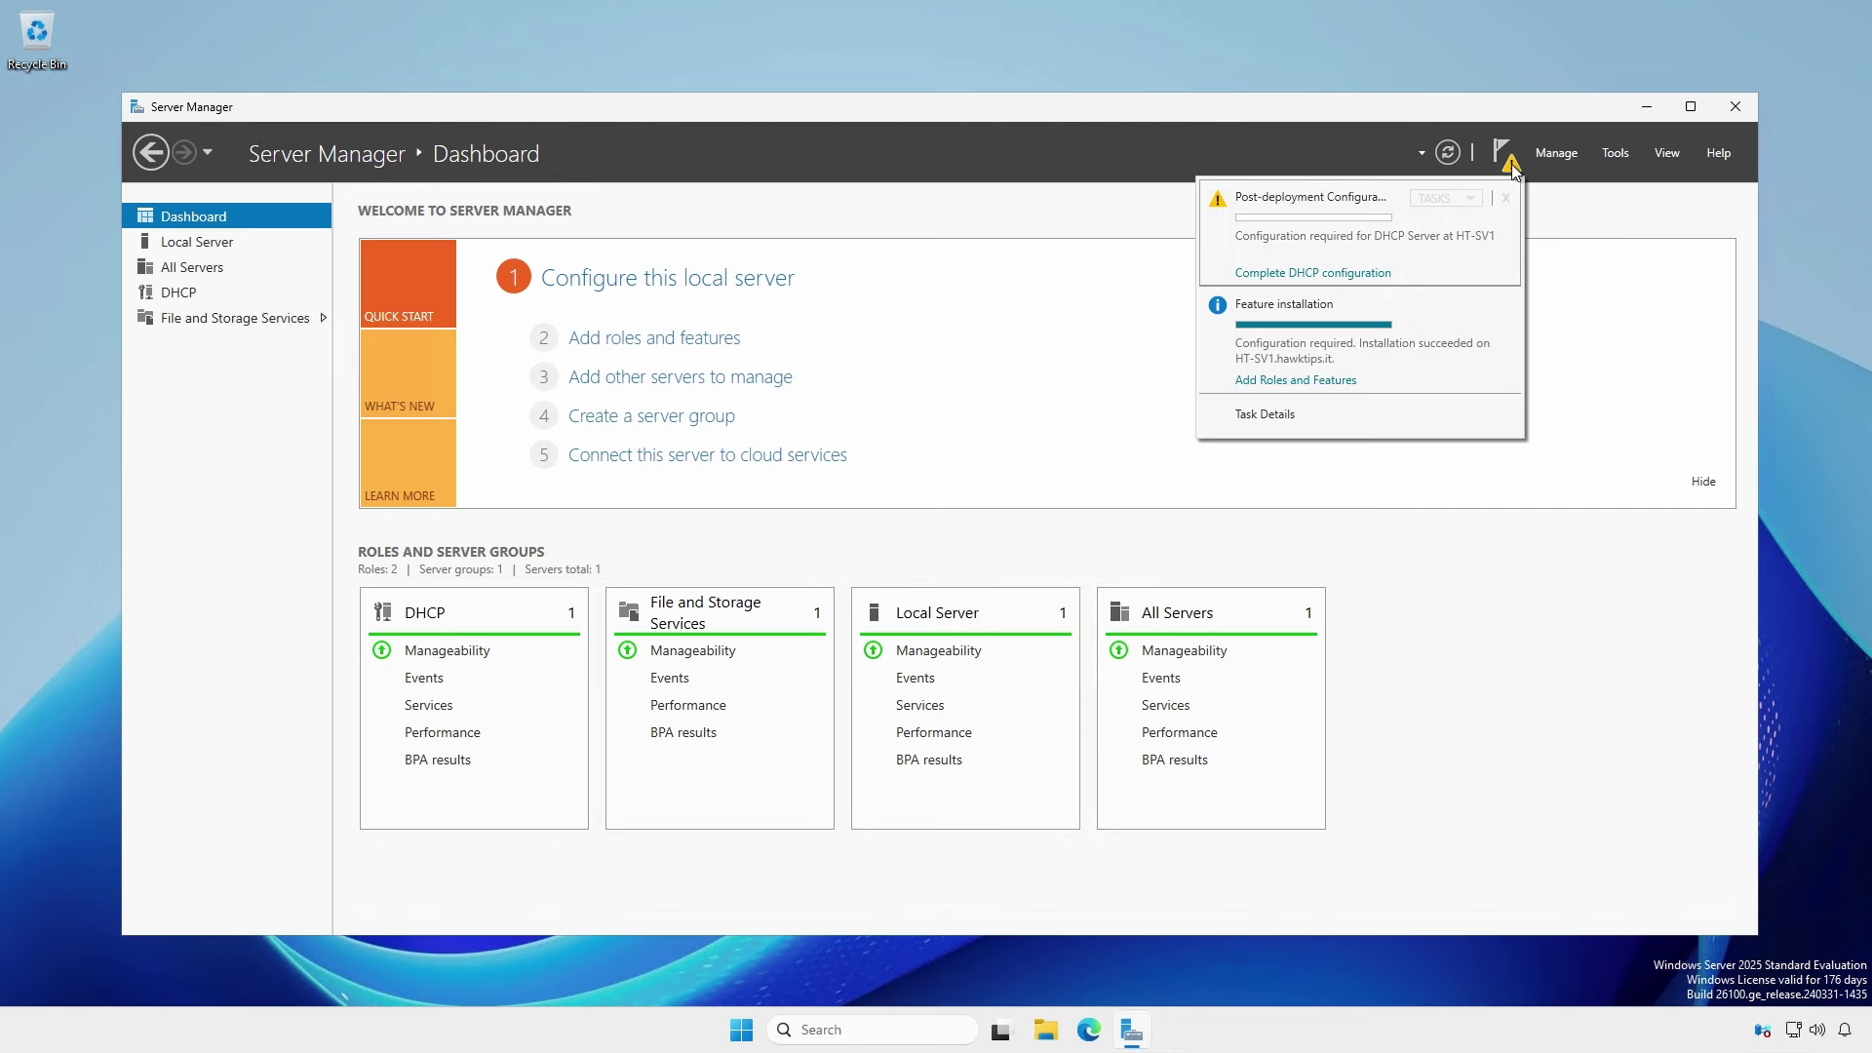
pyautogui.click(1351, 274)
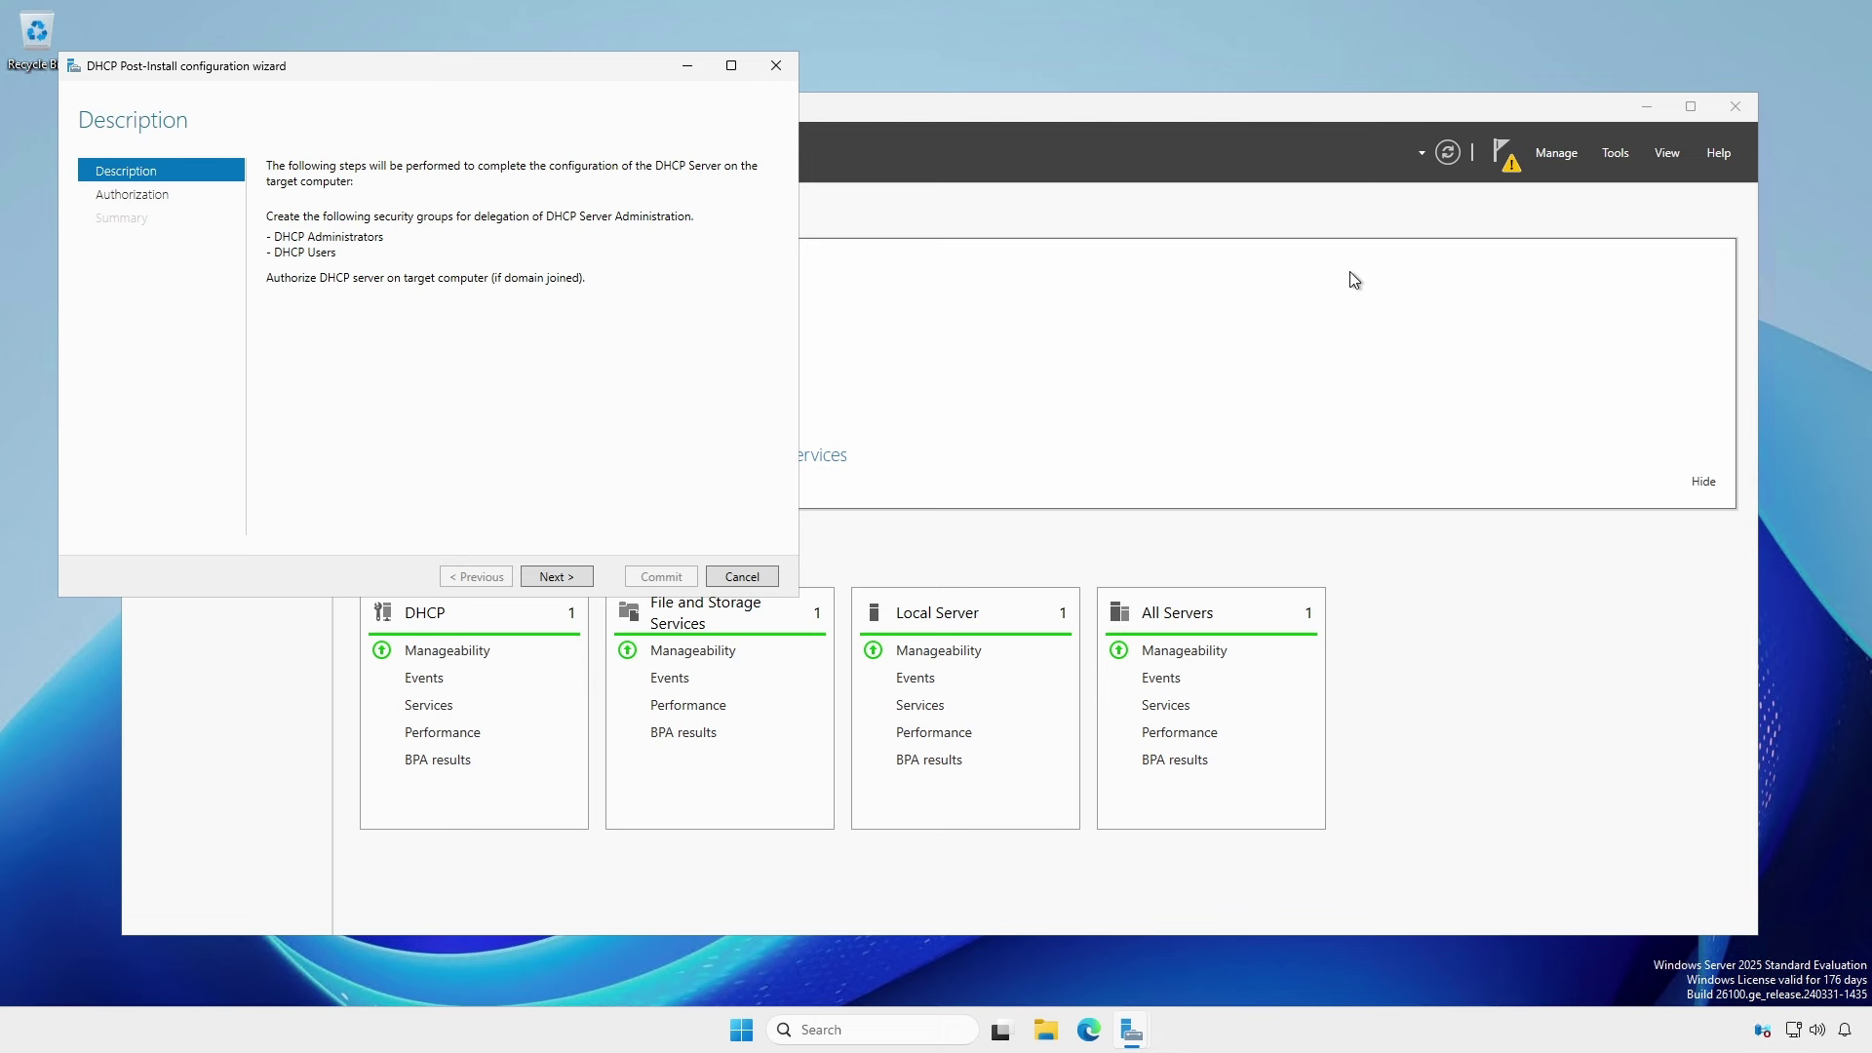
pyautogui.click(571, 577)
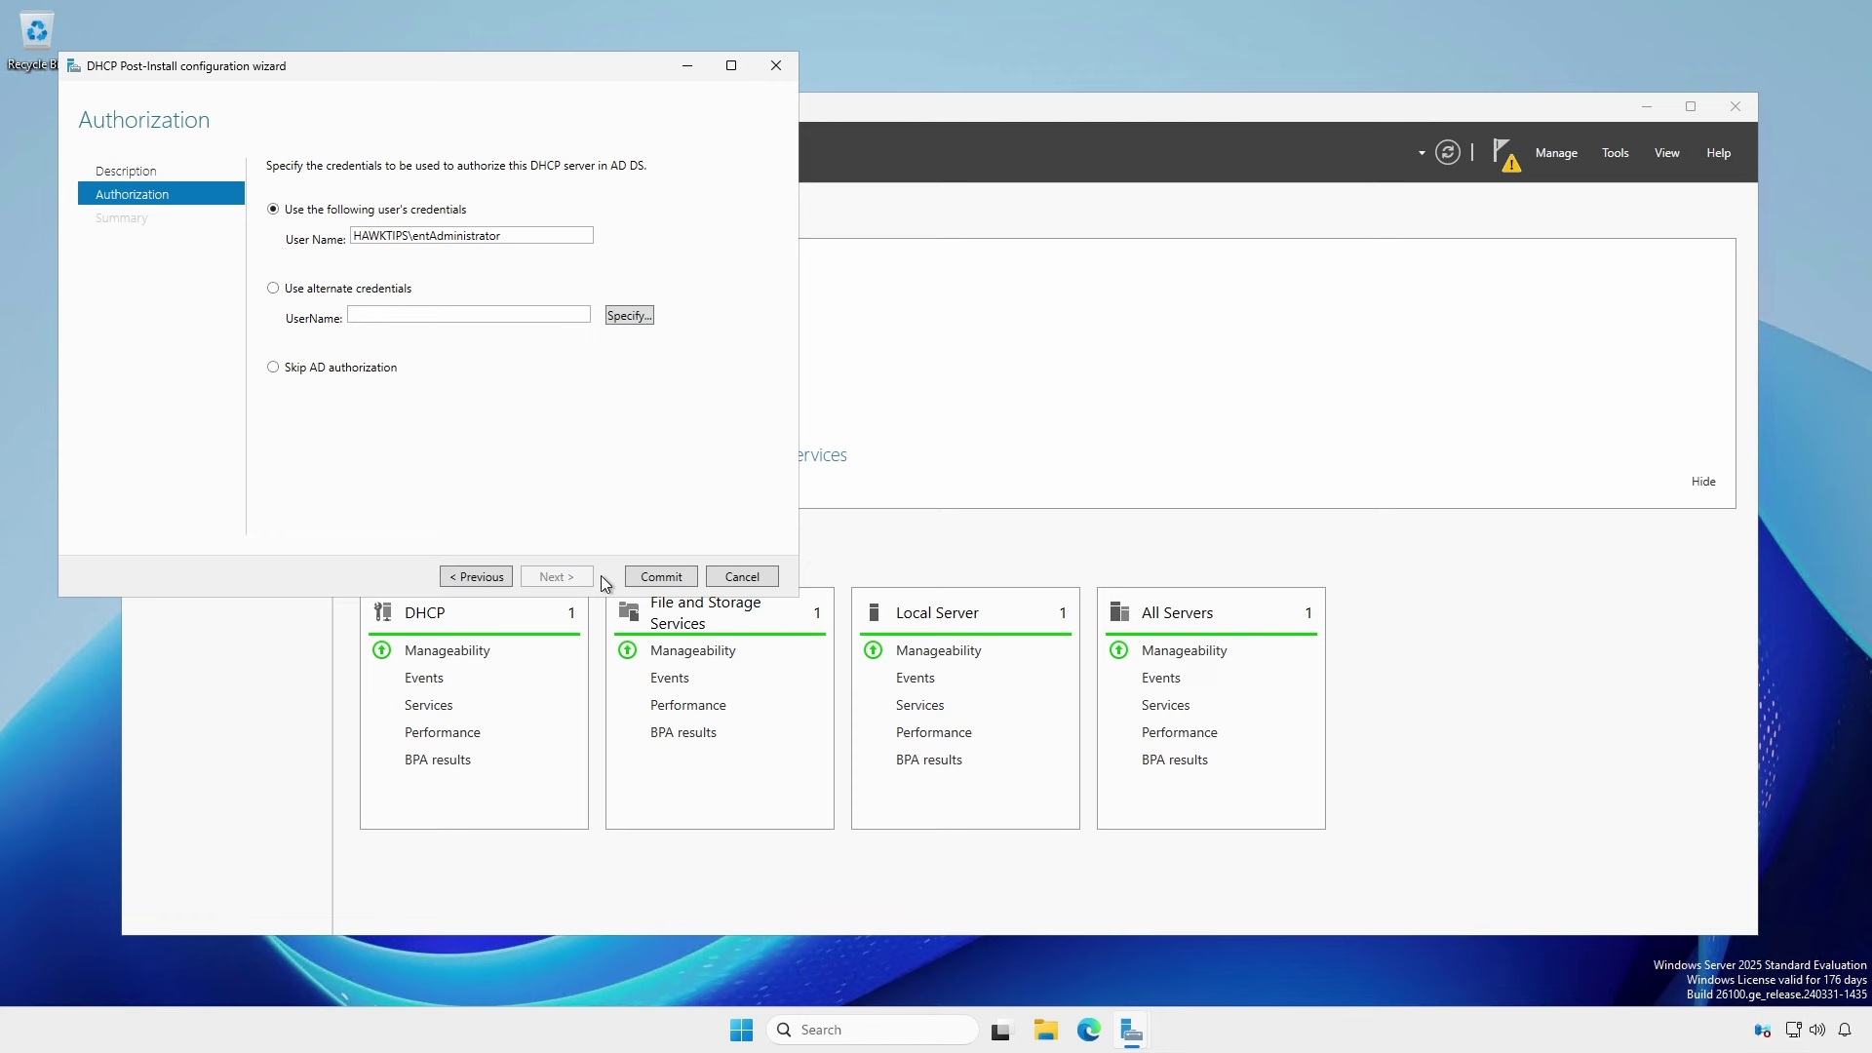
pyautogui.click(661, 577)
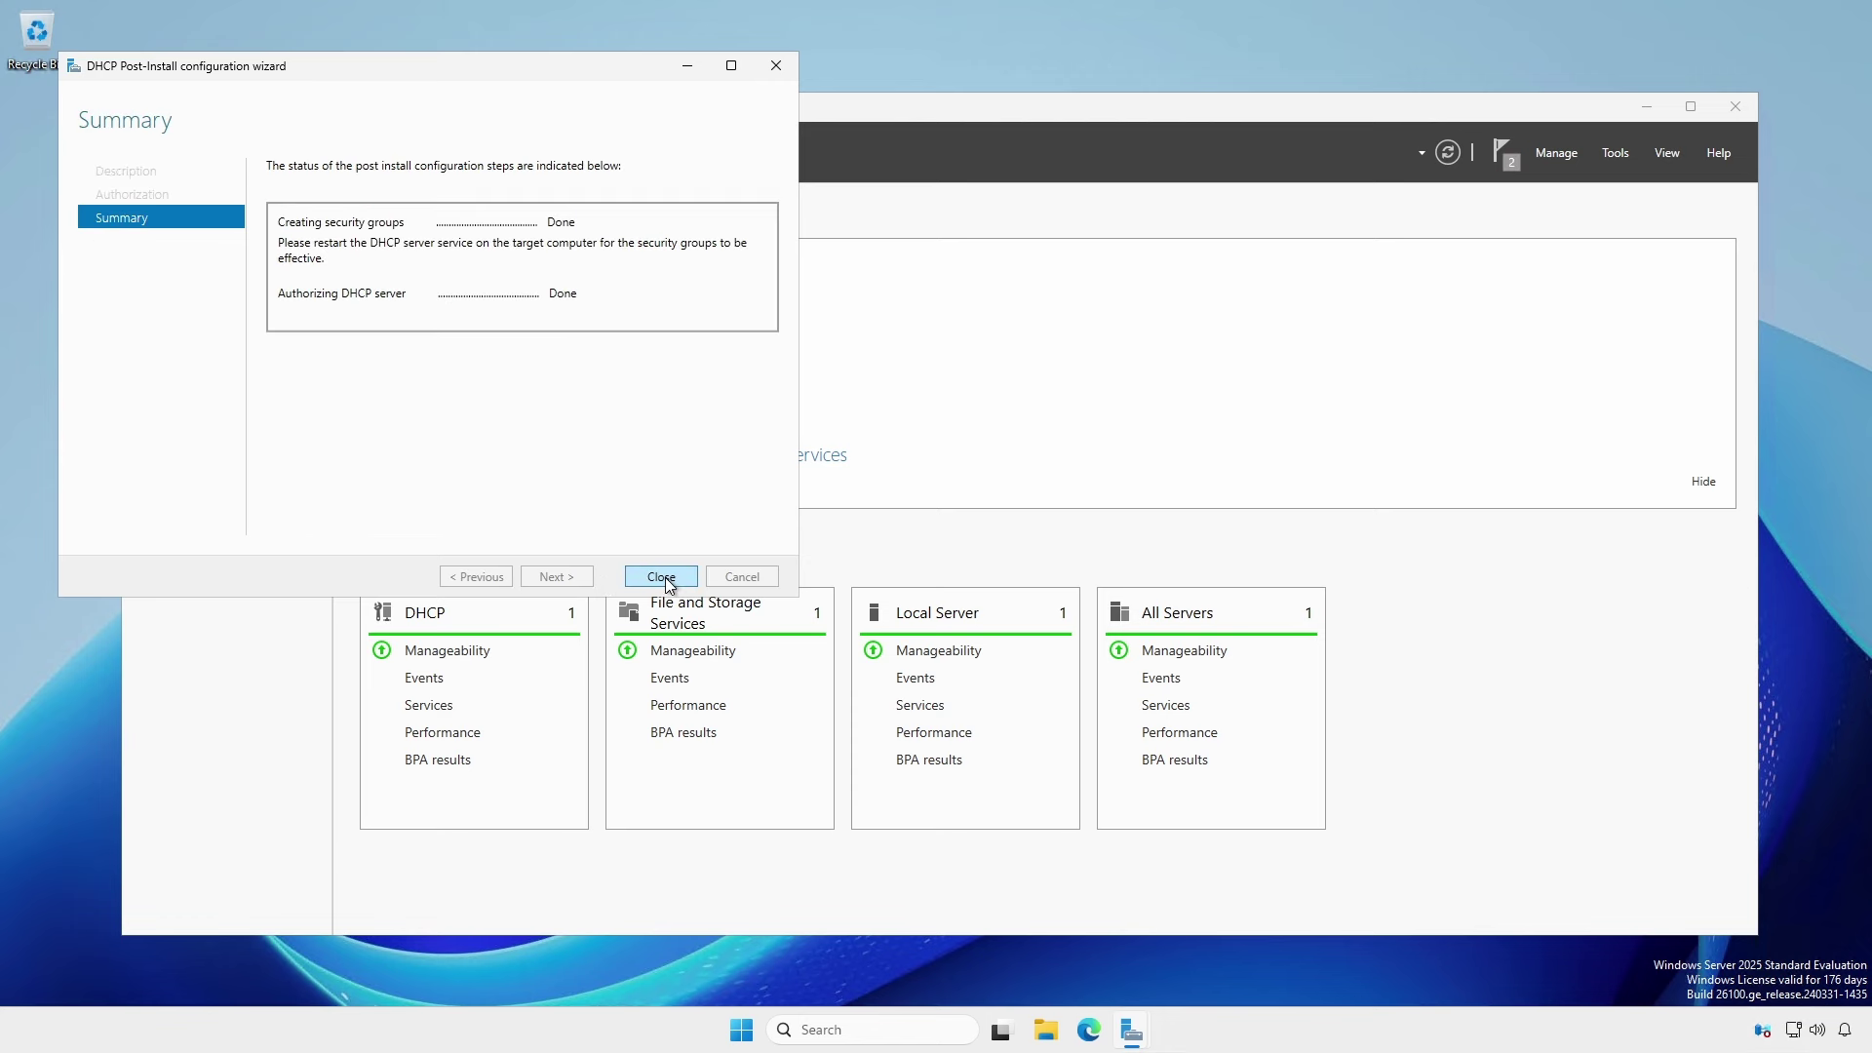
pyautogui.click(661, 577)
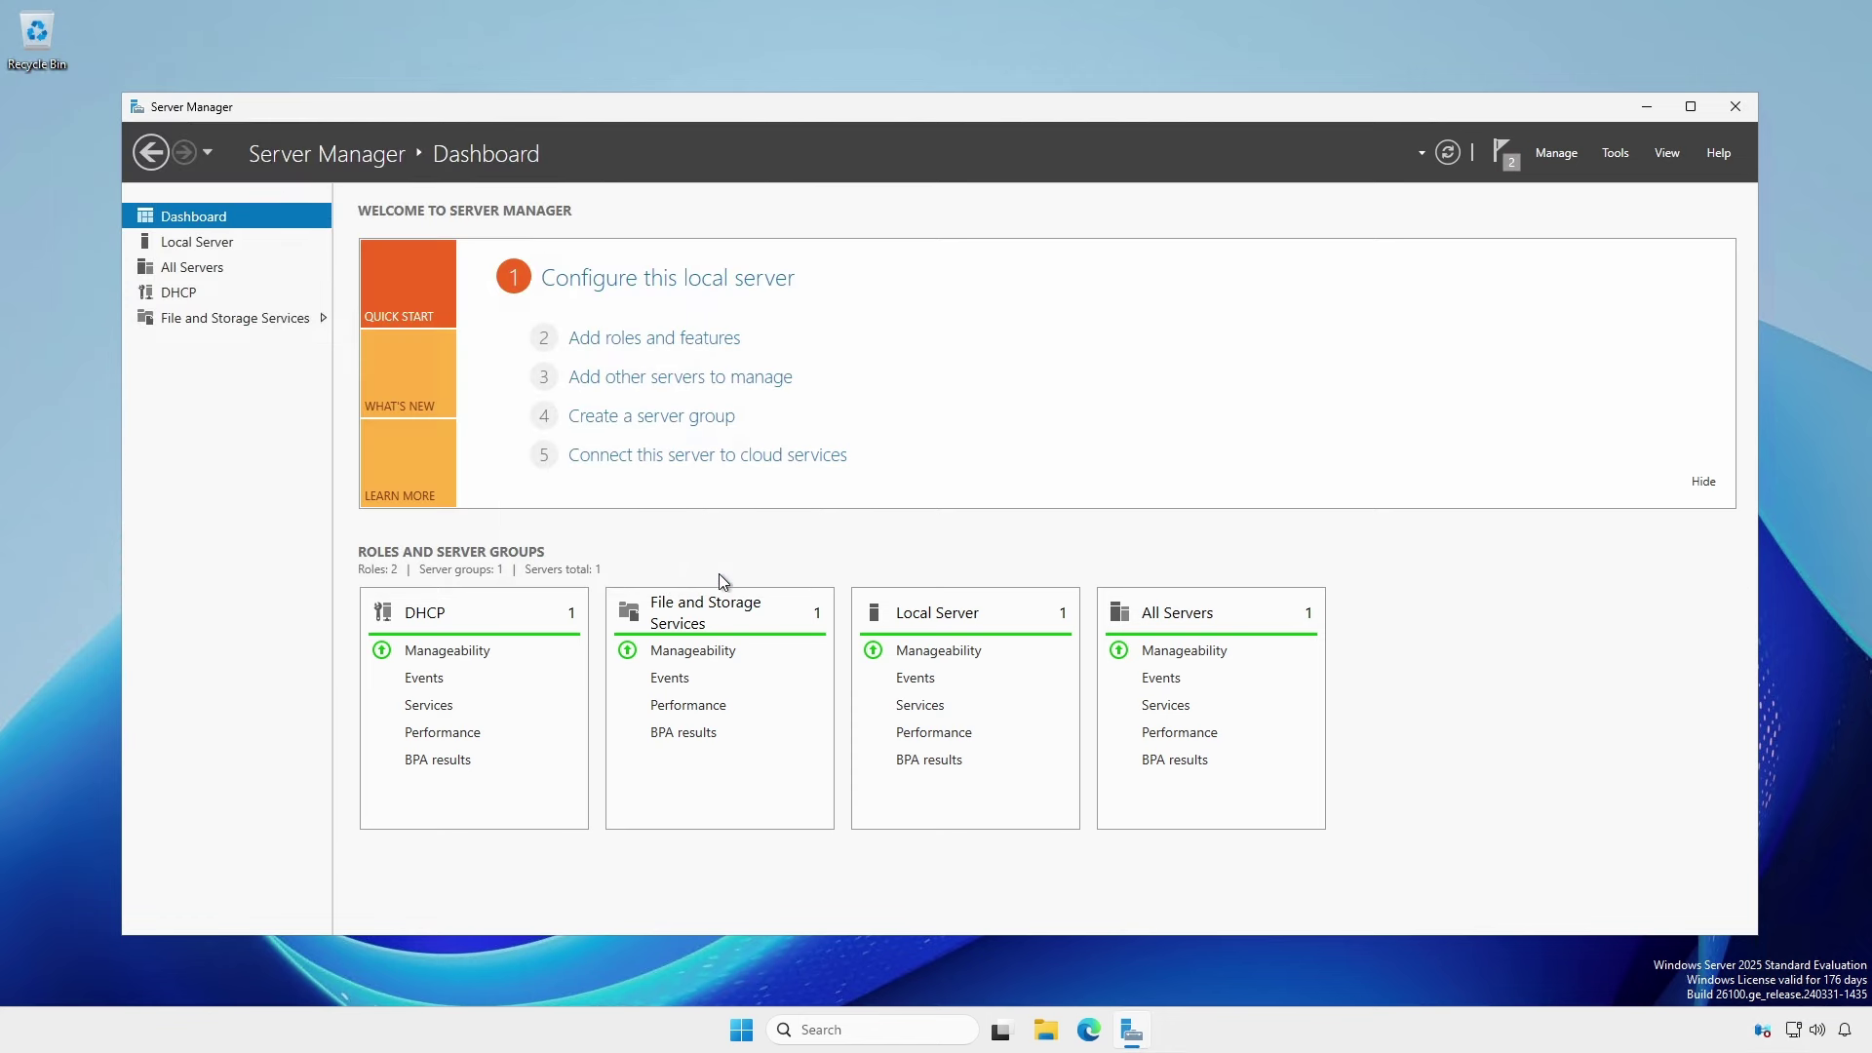
# Launch the DHCP console and expand ht-sv1.hawktips.it to show its IPv4 and IPv6 nodes
pyautogui.click(1611, 157)
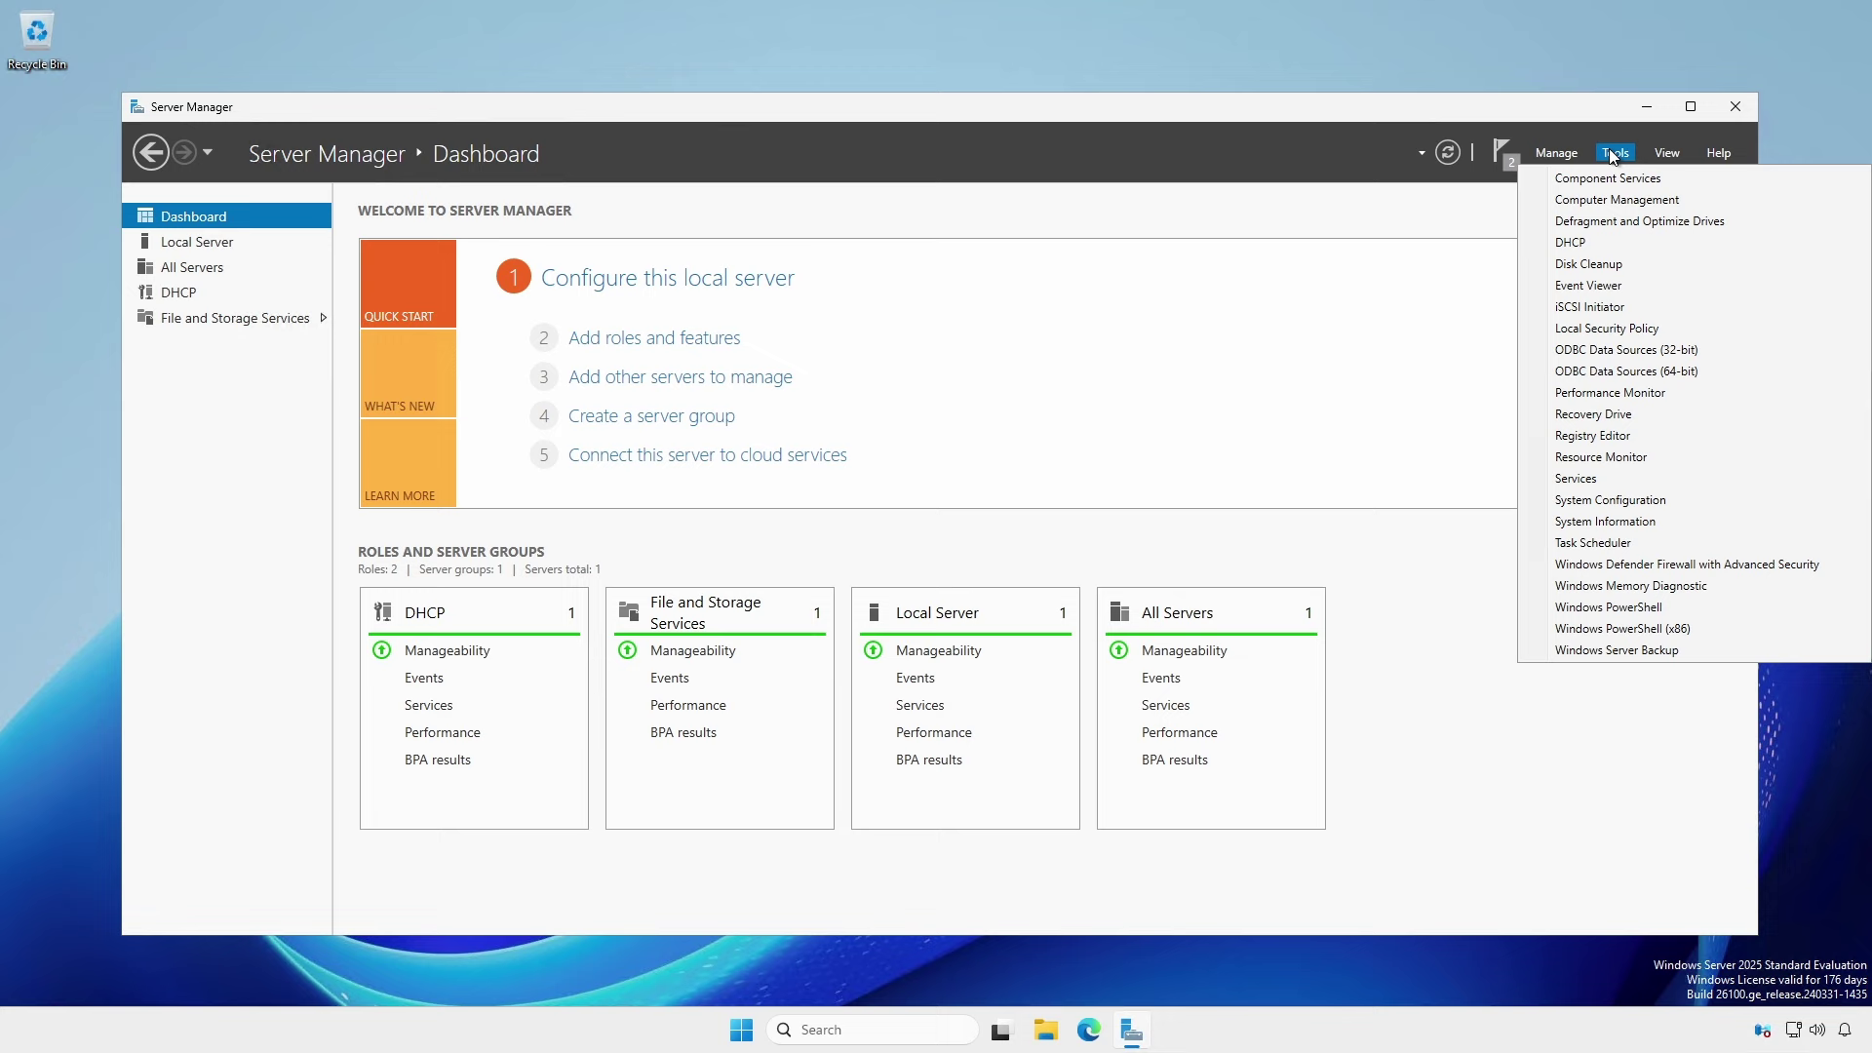
pyautogui.click(1560, 246)
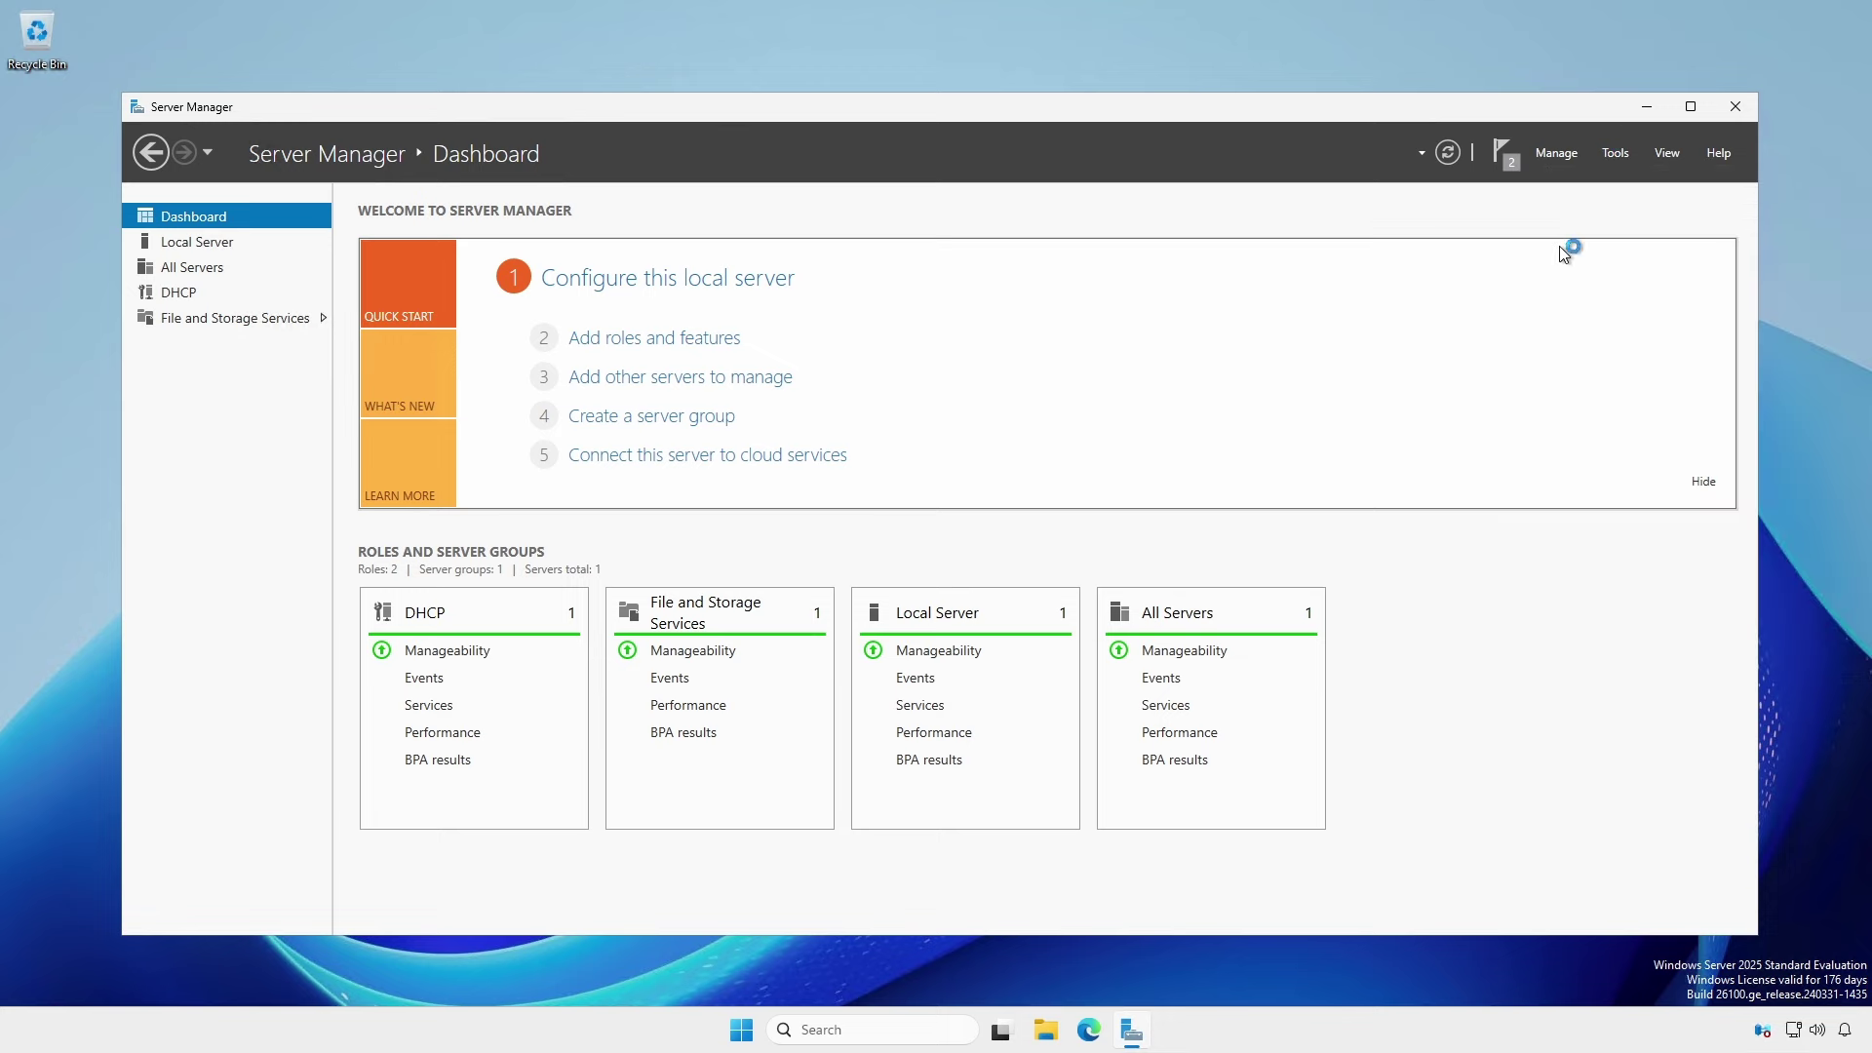
pyautogui.click(83, 177)
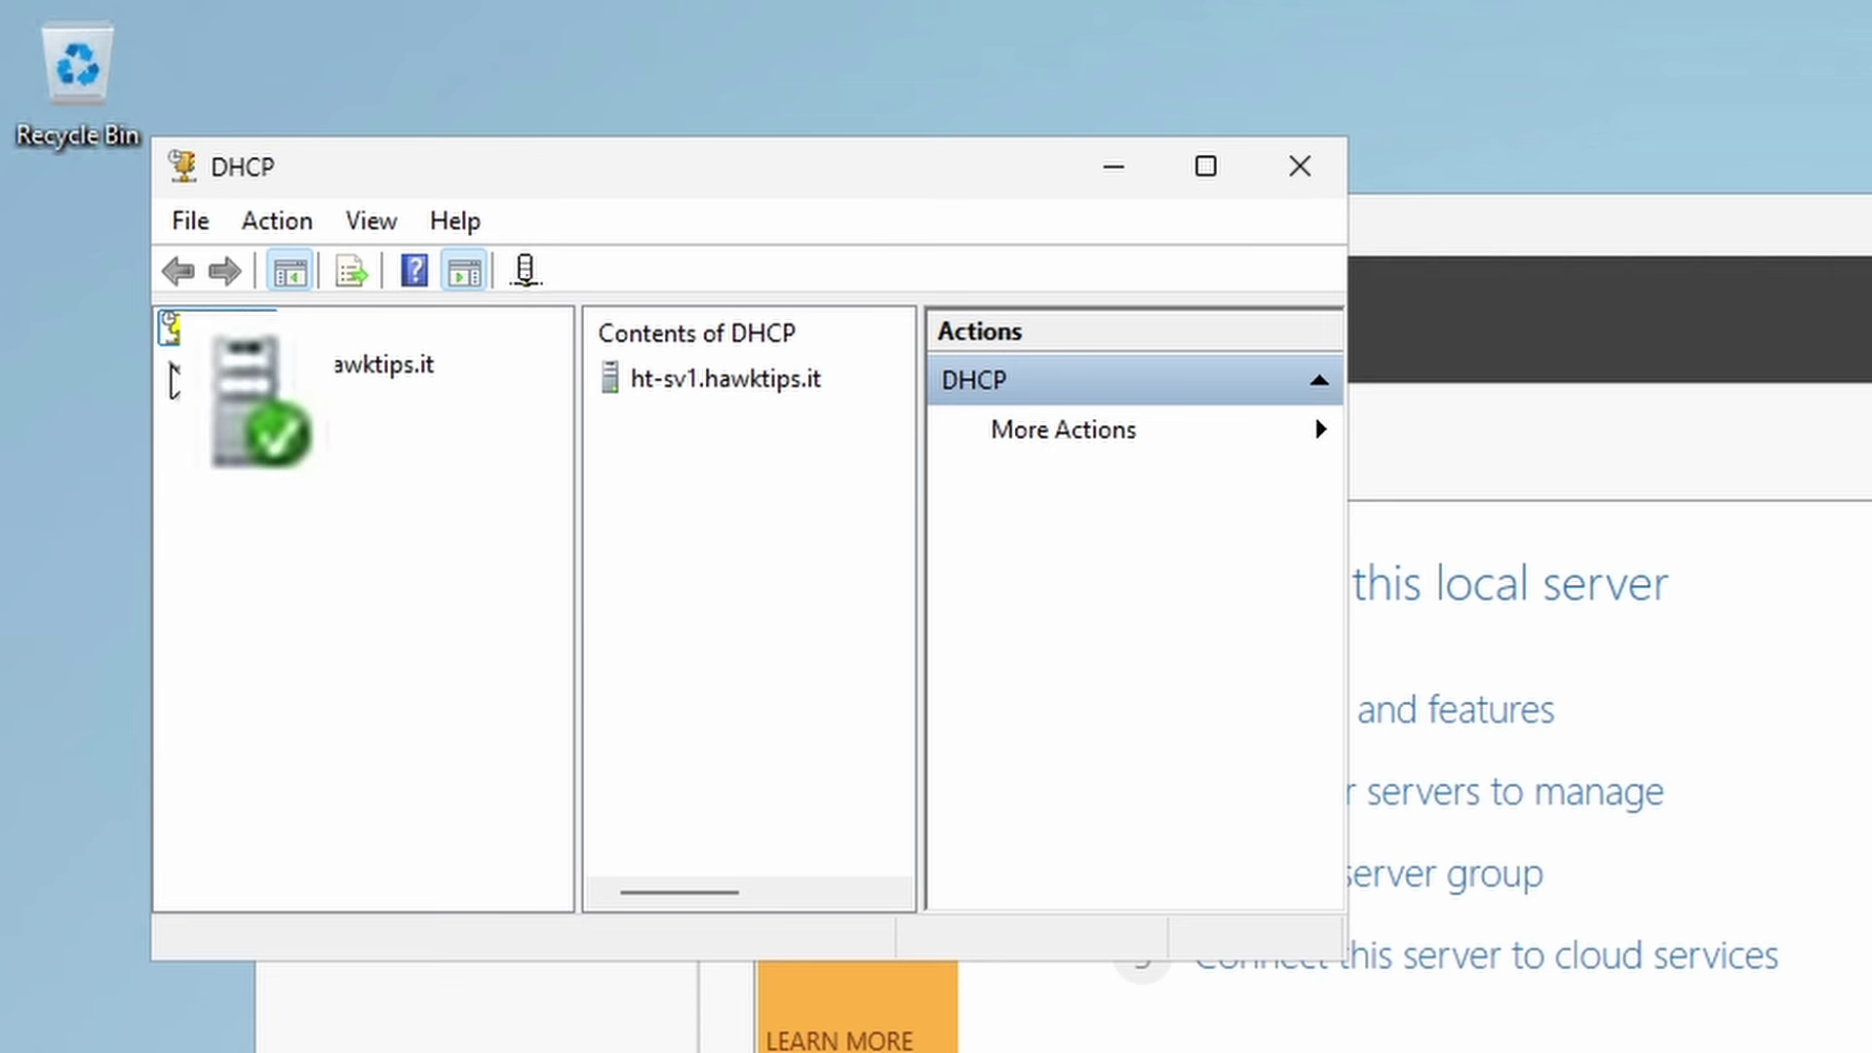
# Unauthorize ht-sv1.hawktips.it and refresh it so its nodes show inactive
pyautogui.rightClick(333, 363)
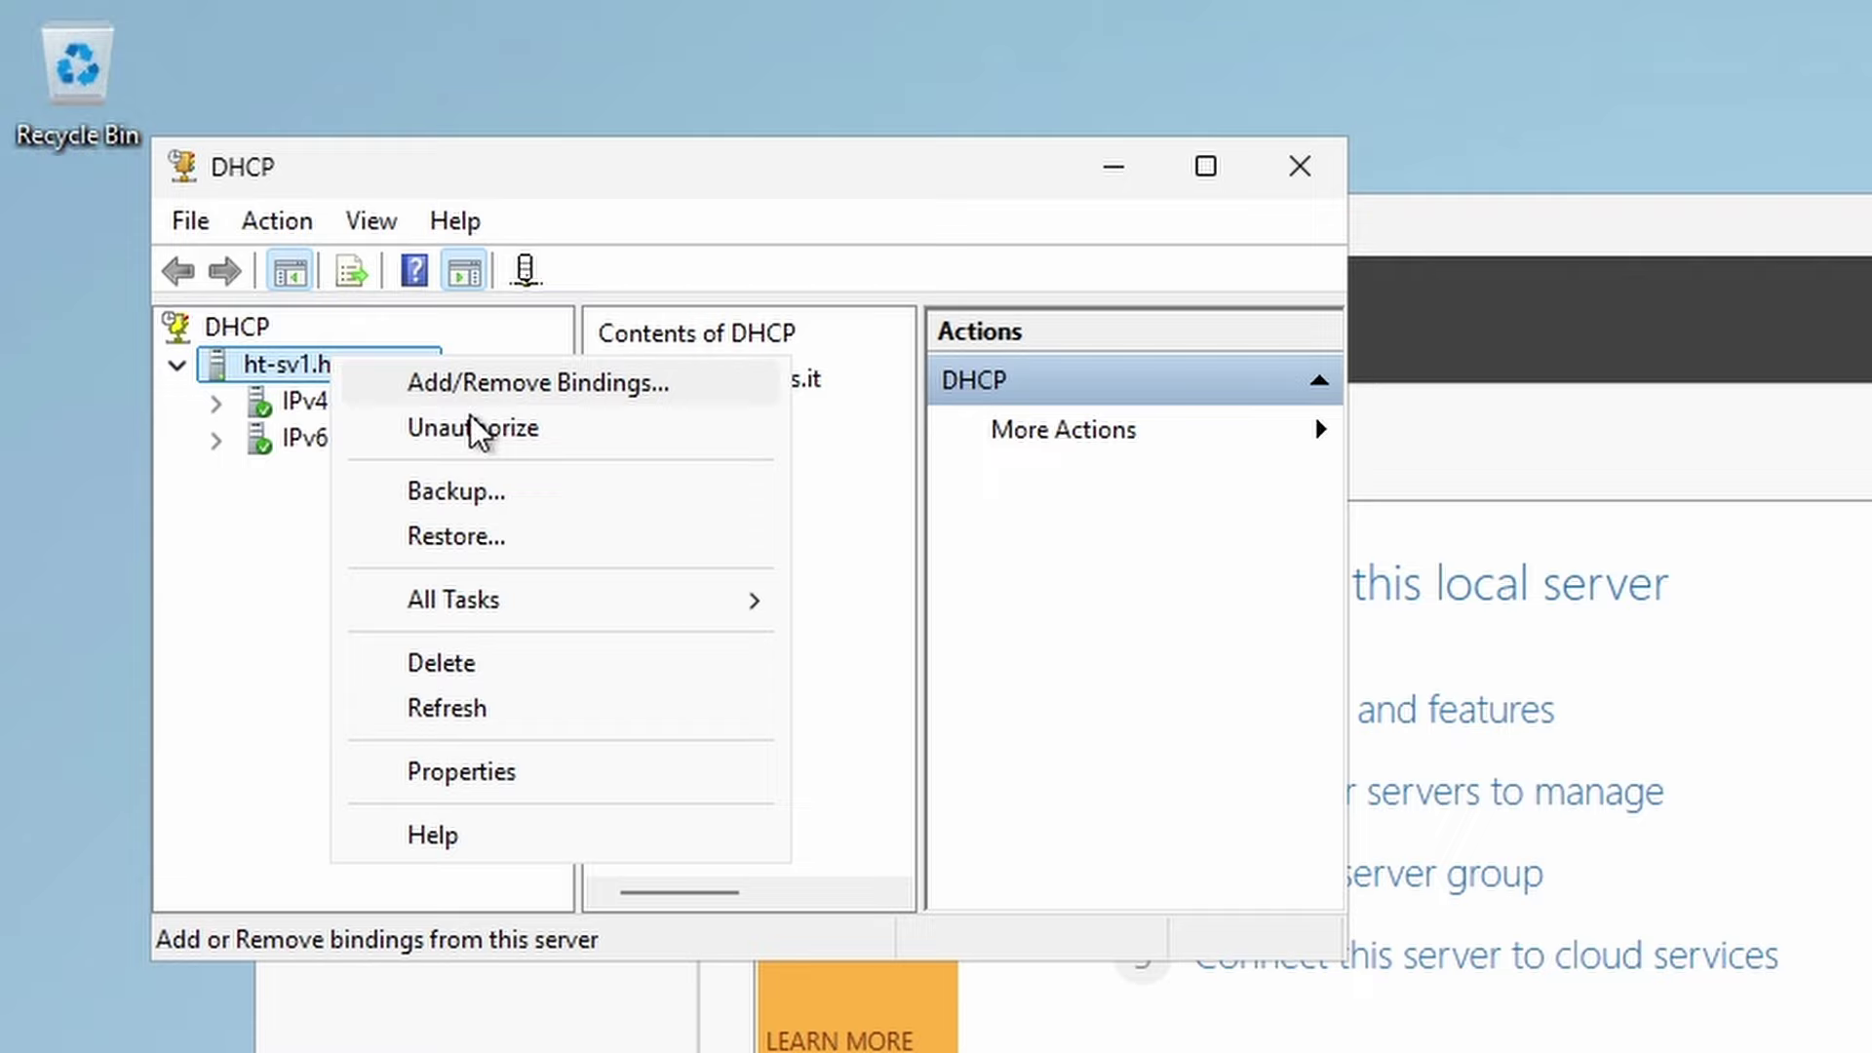
pyautogui.click(487, 434)
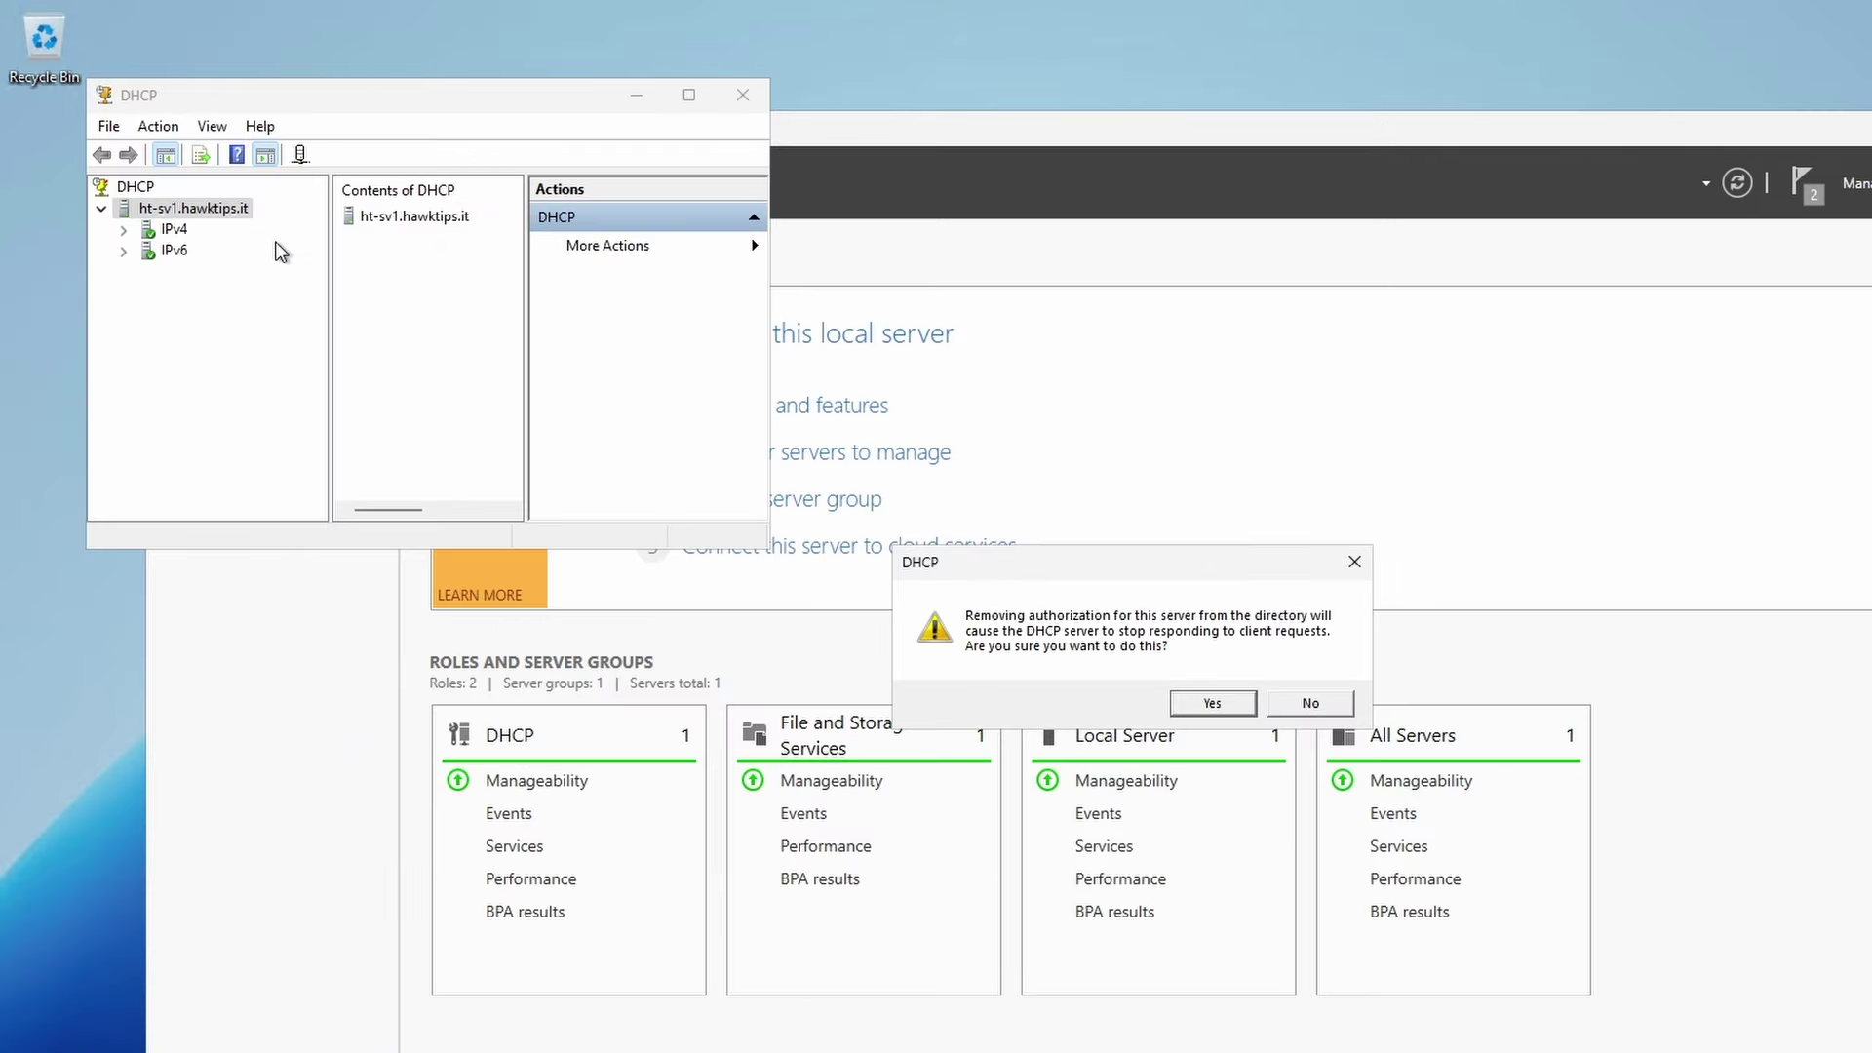
pyautogui.click(1199, 702)
pyautogui.rightClick(216, 209)
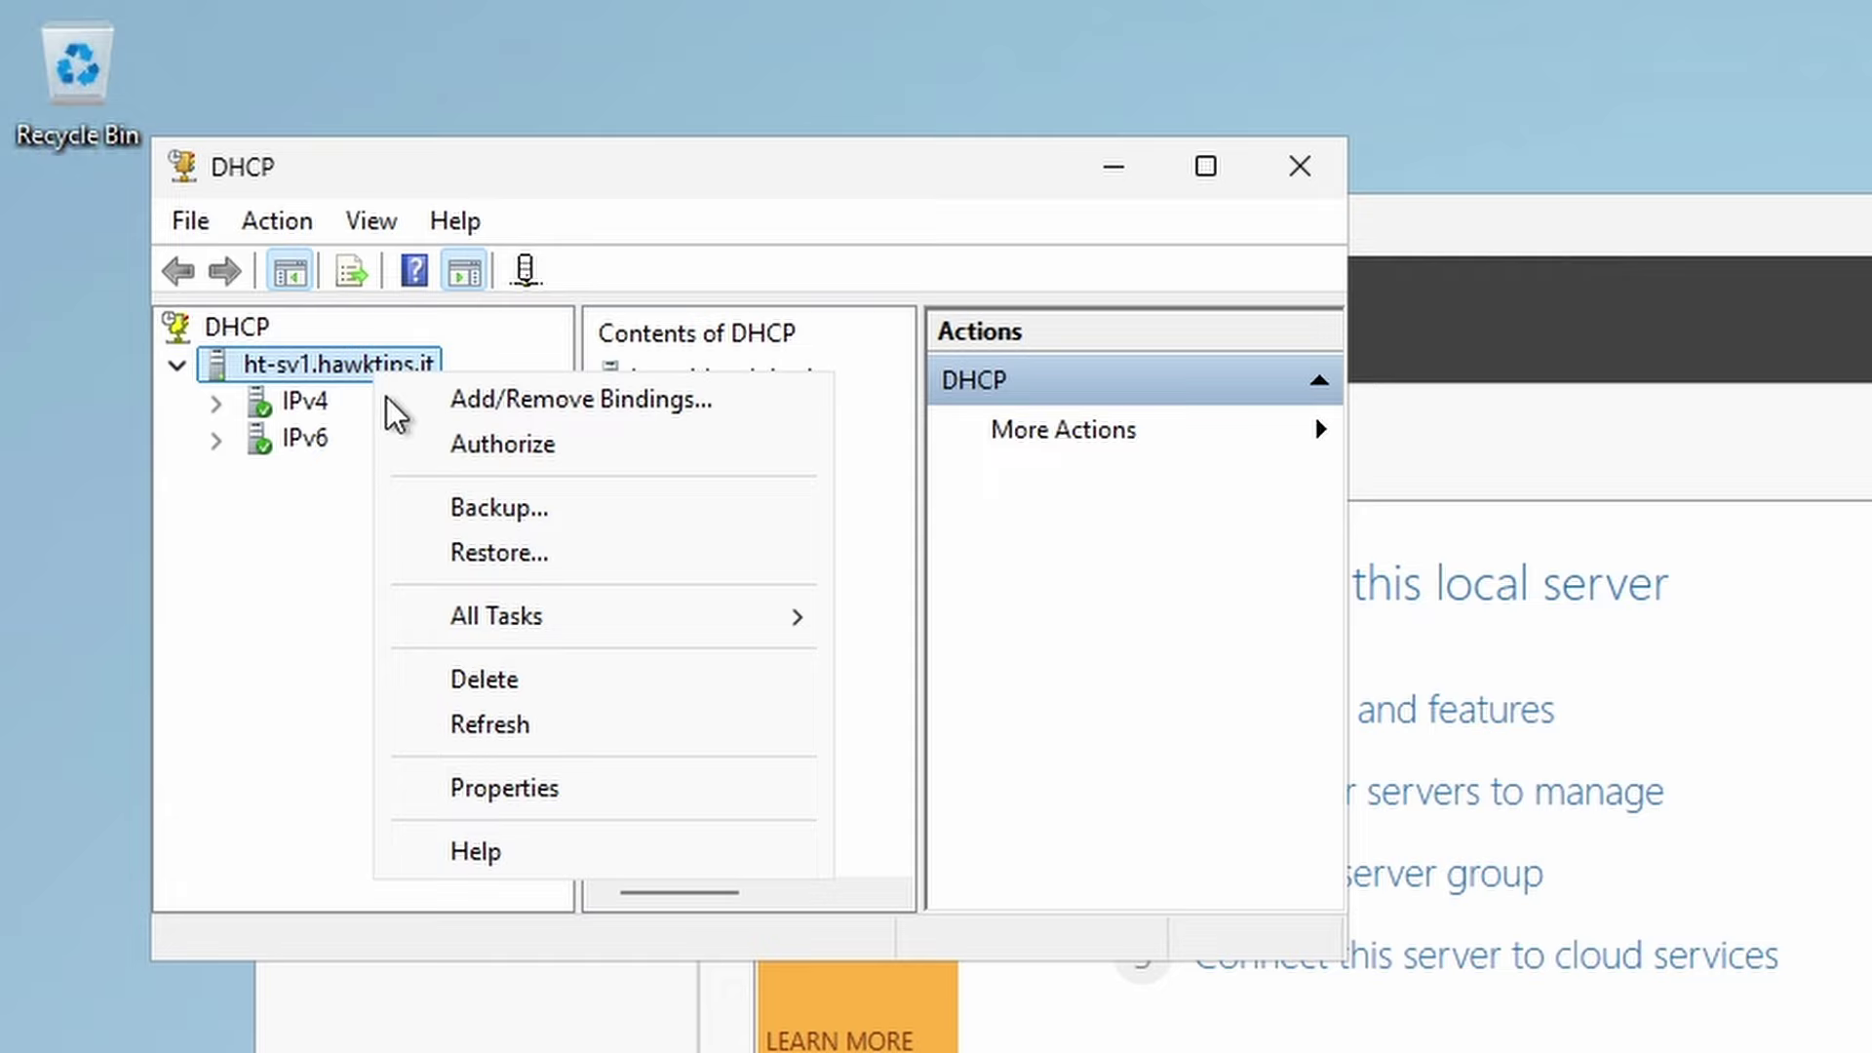
pyautogui.click(517, 726)
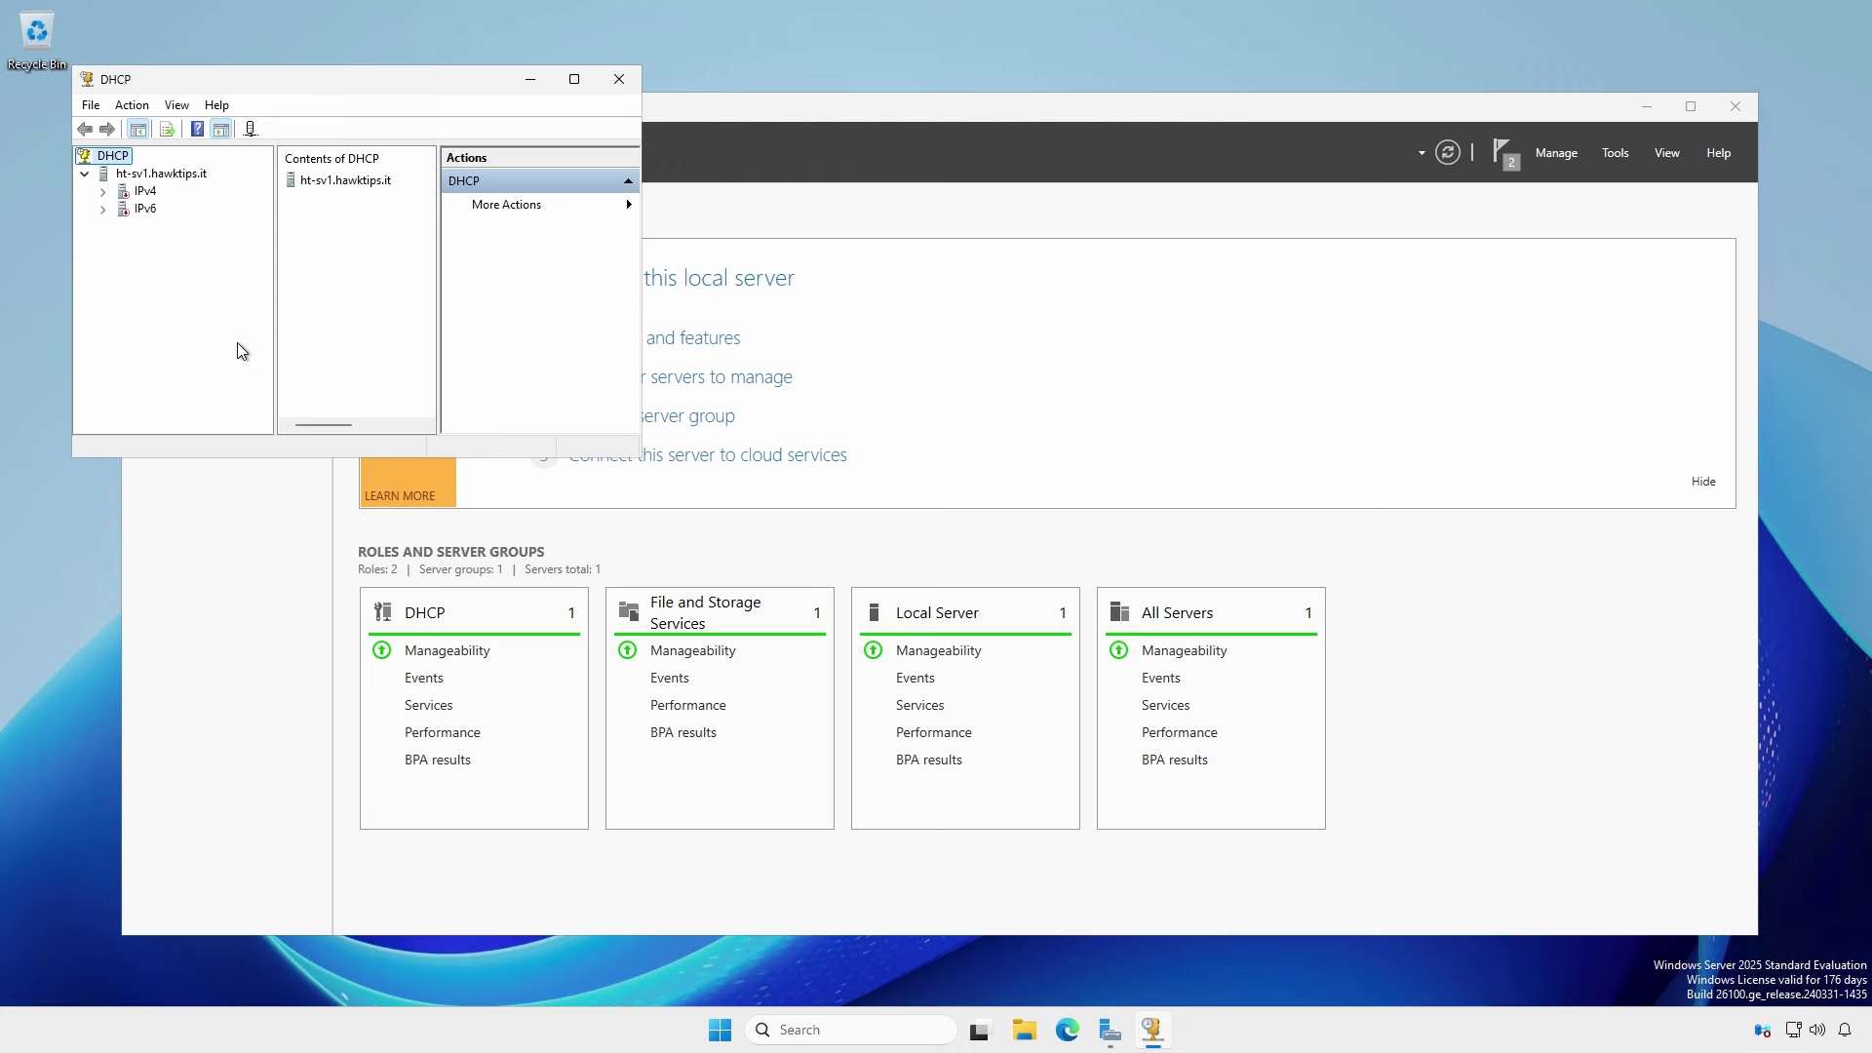
# Re-authorize the server by running Add-DhcpServerInDC ht-sv1 in an elevated terminal
pyautogui.rightClick(723, 1032)
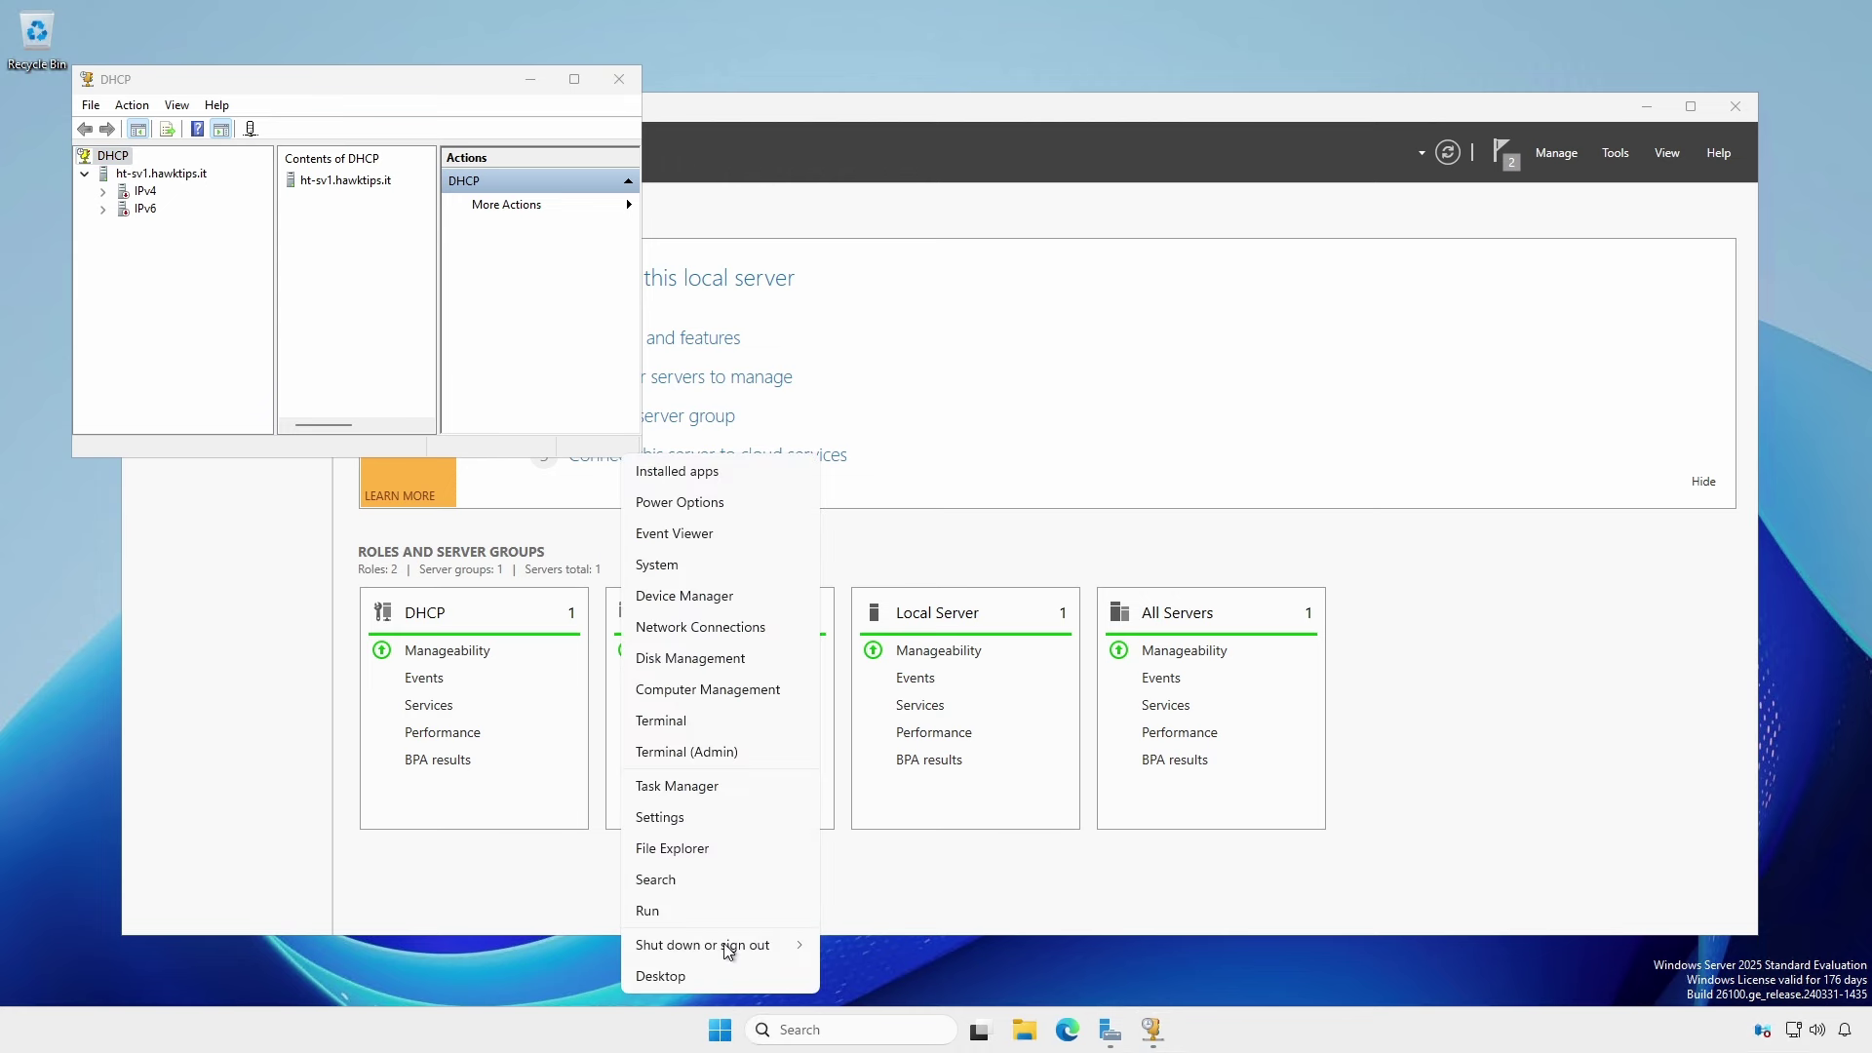
pyautogui.click(700, 754)
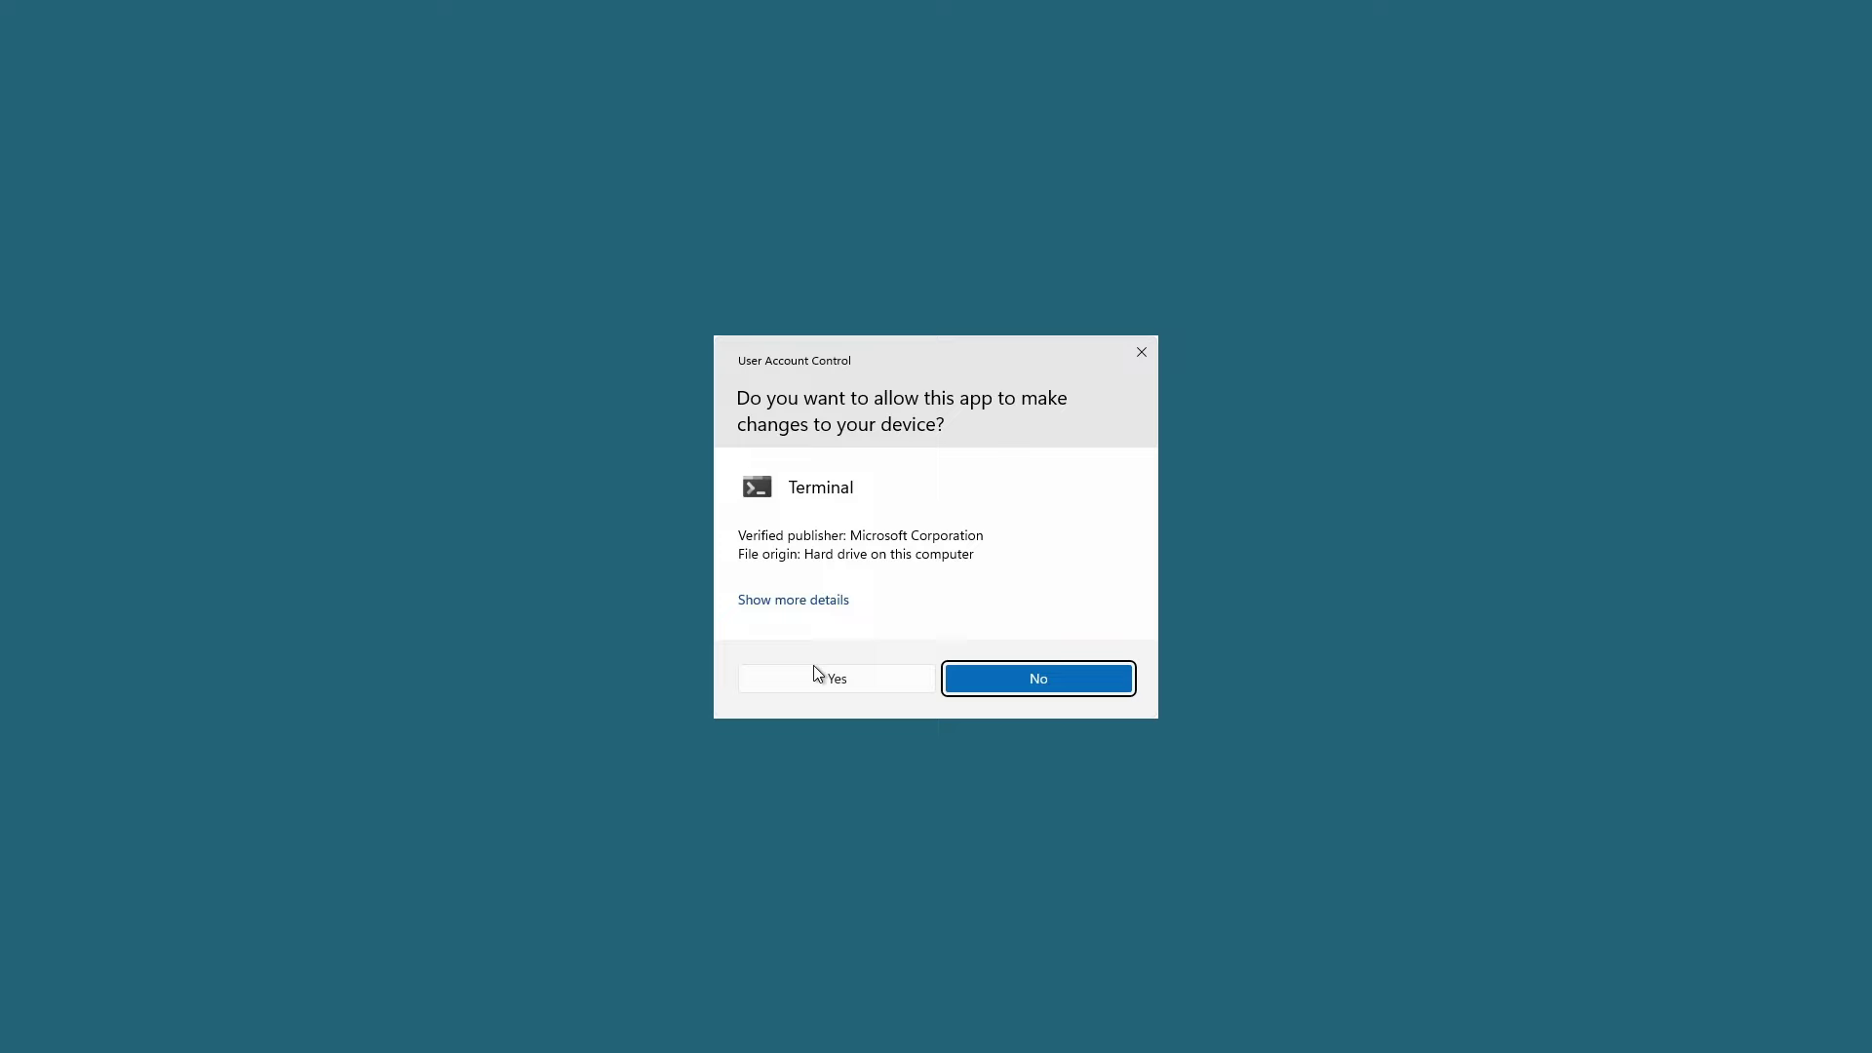
pyautogui.click(816, 675)
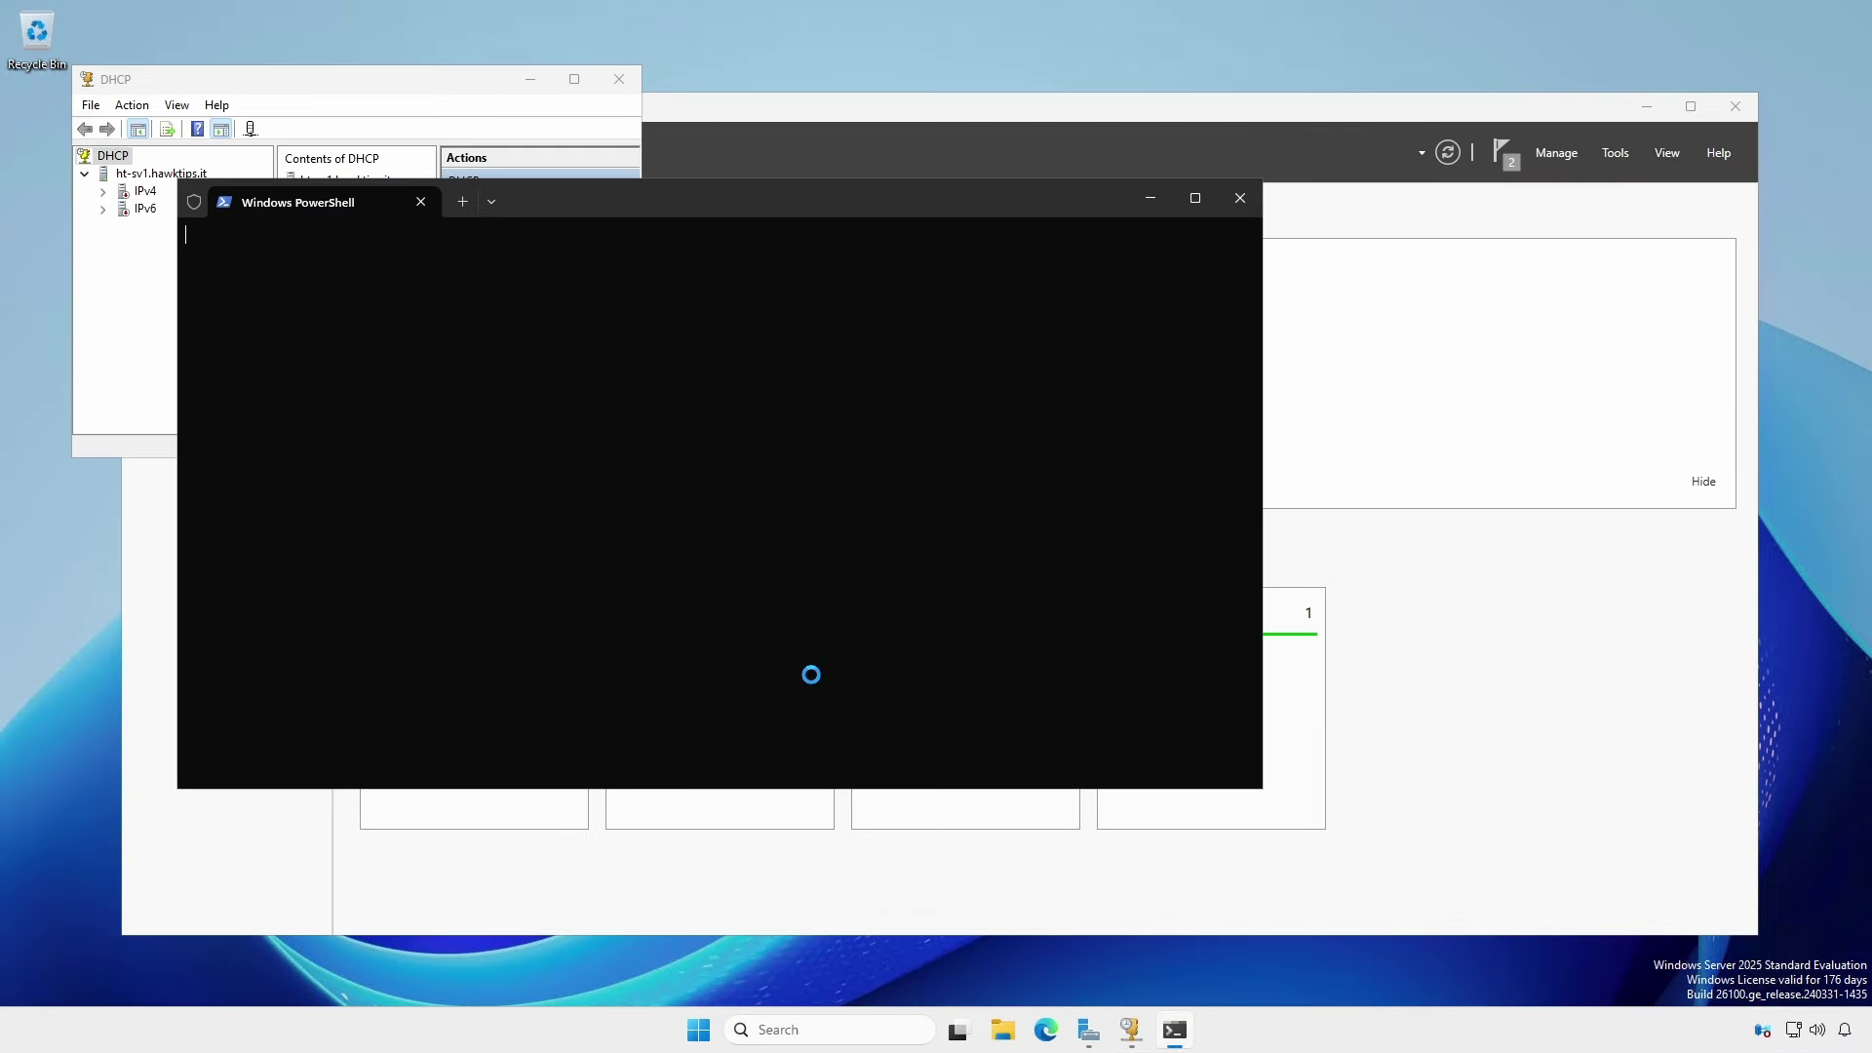
pyautogui.write('Add-DhcpServerInDC ht-sv1')
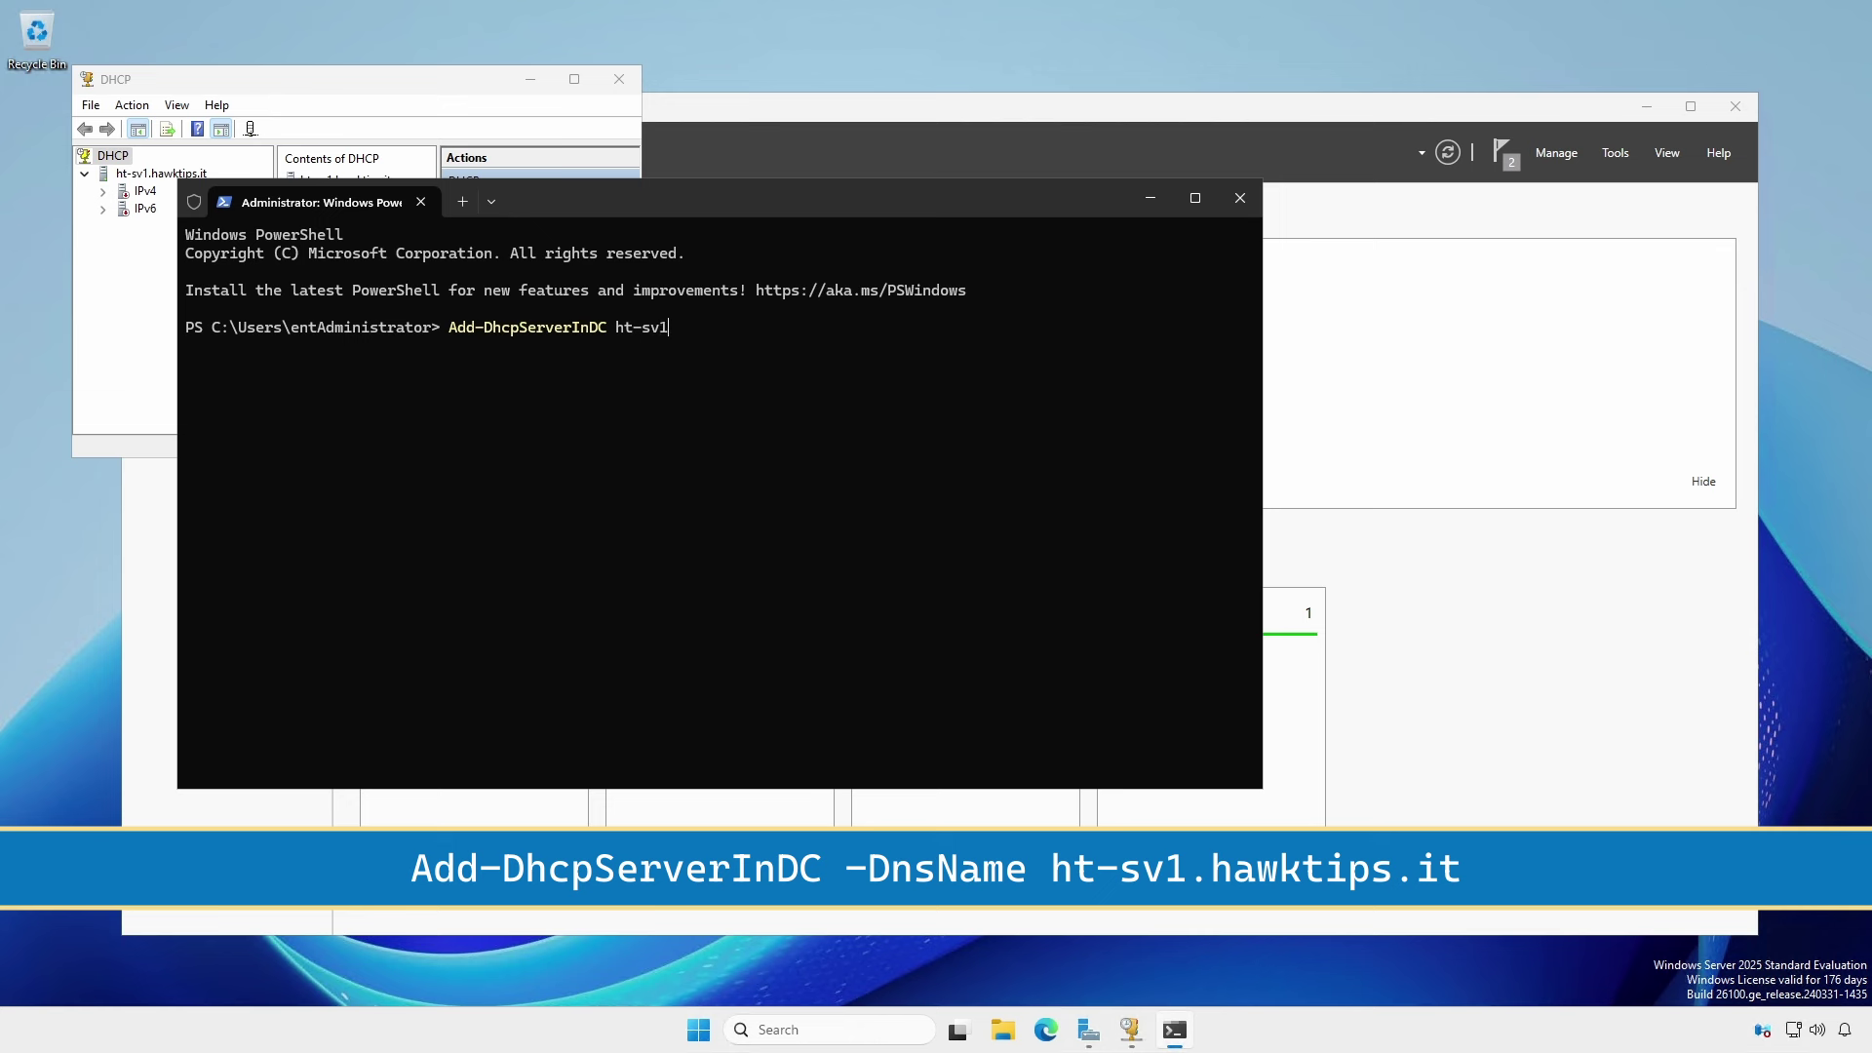
pyautogui.press('Return')
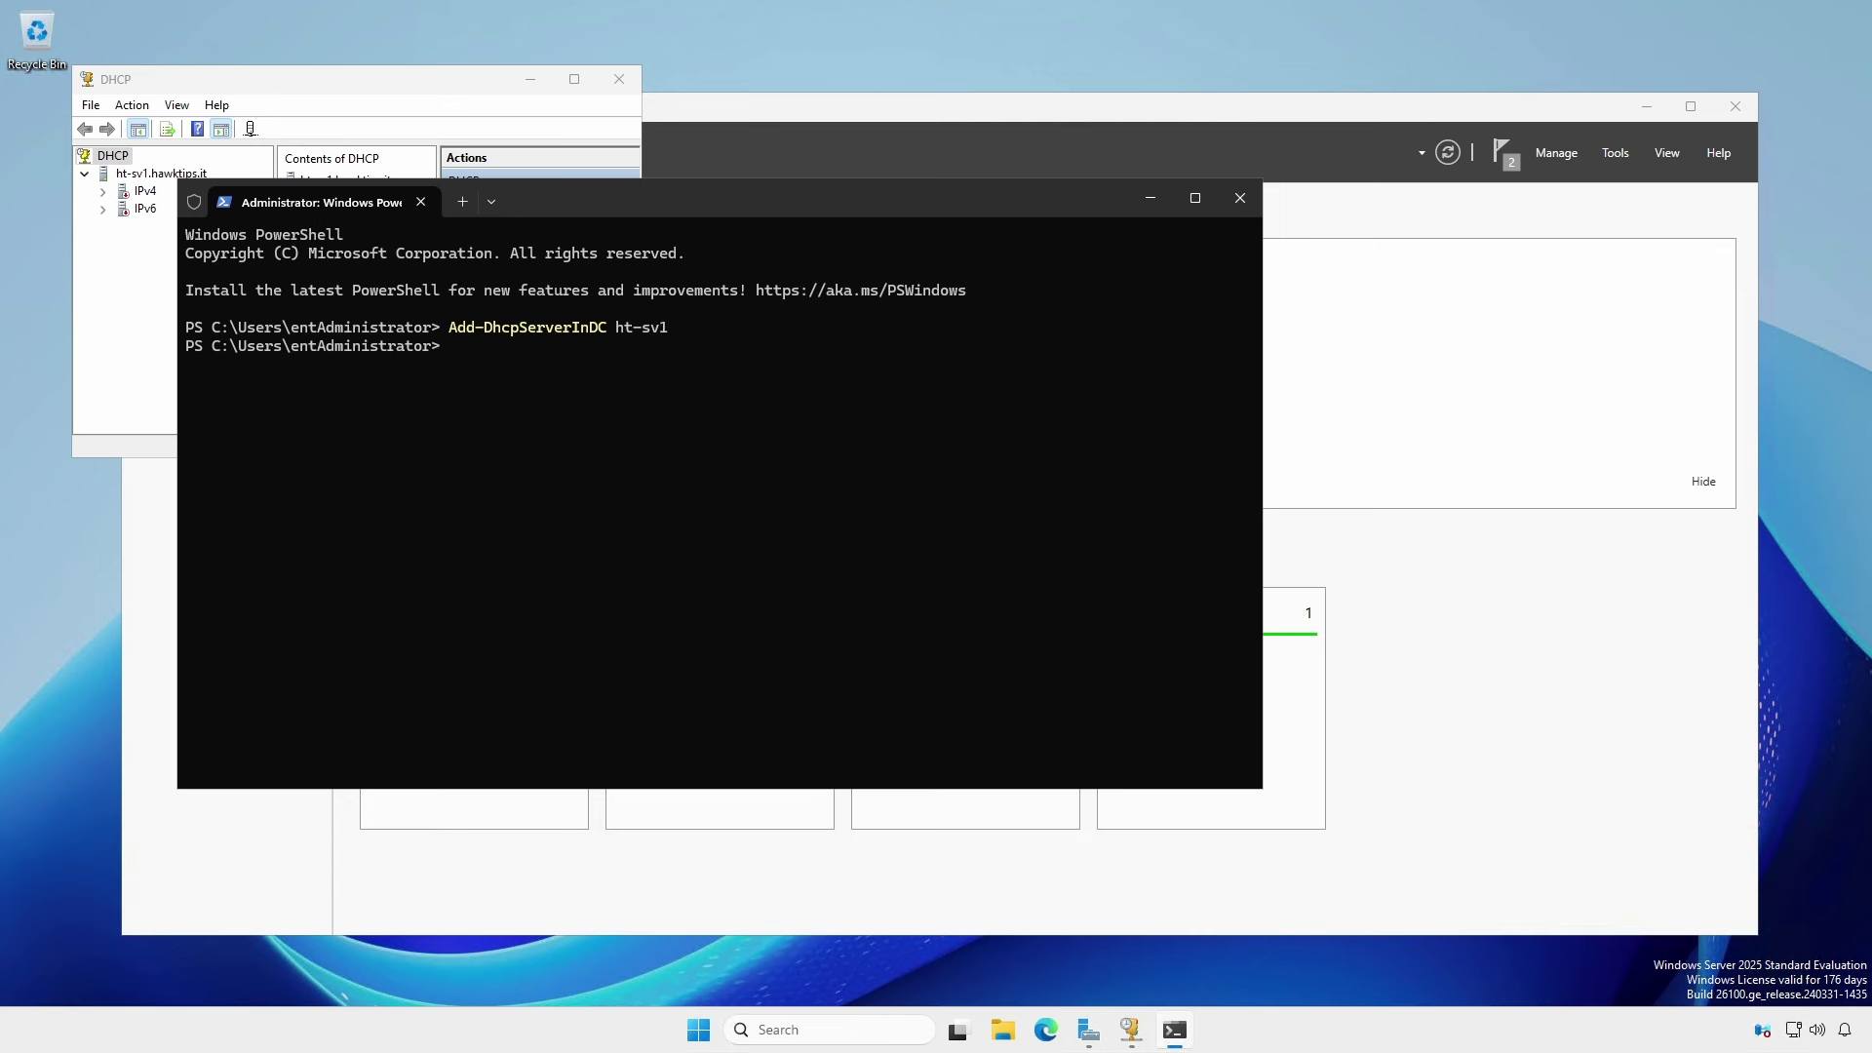
# Refresh ht-sv1.hawktips.it in the DHCP console so IPv4 and IPv6 show active
pyautogui.click(110, 308)
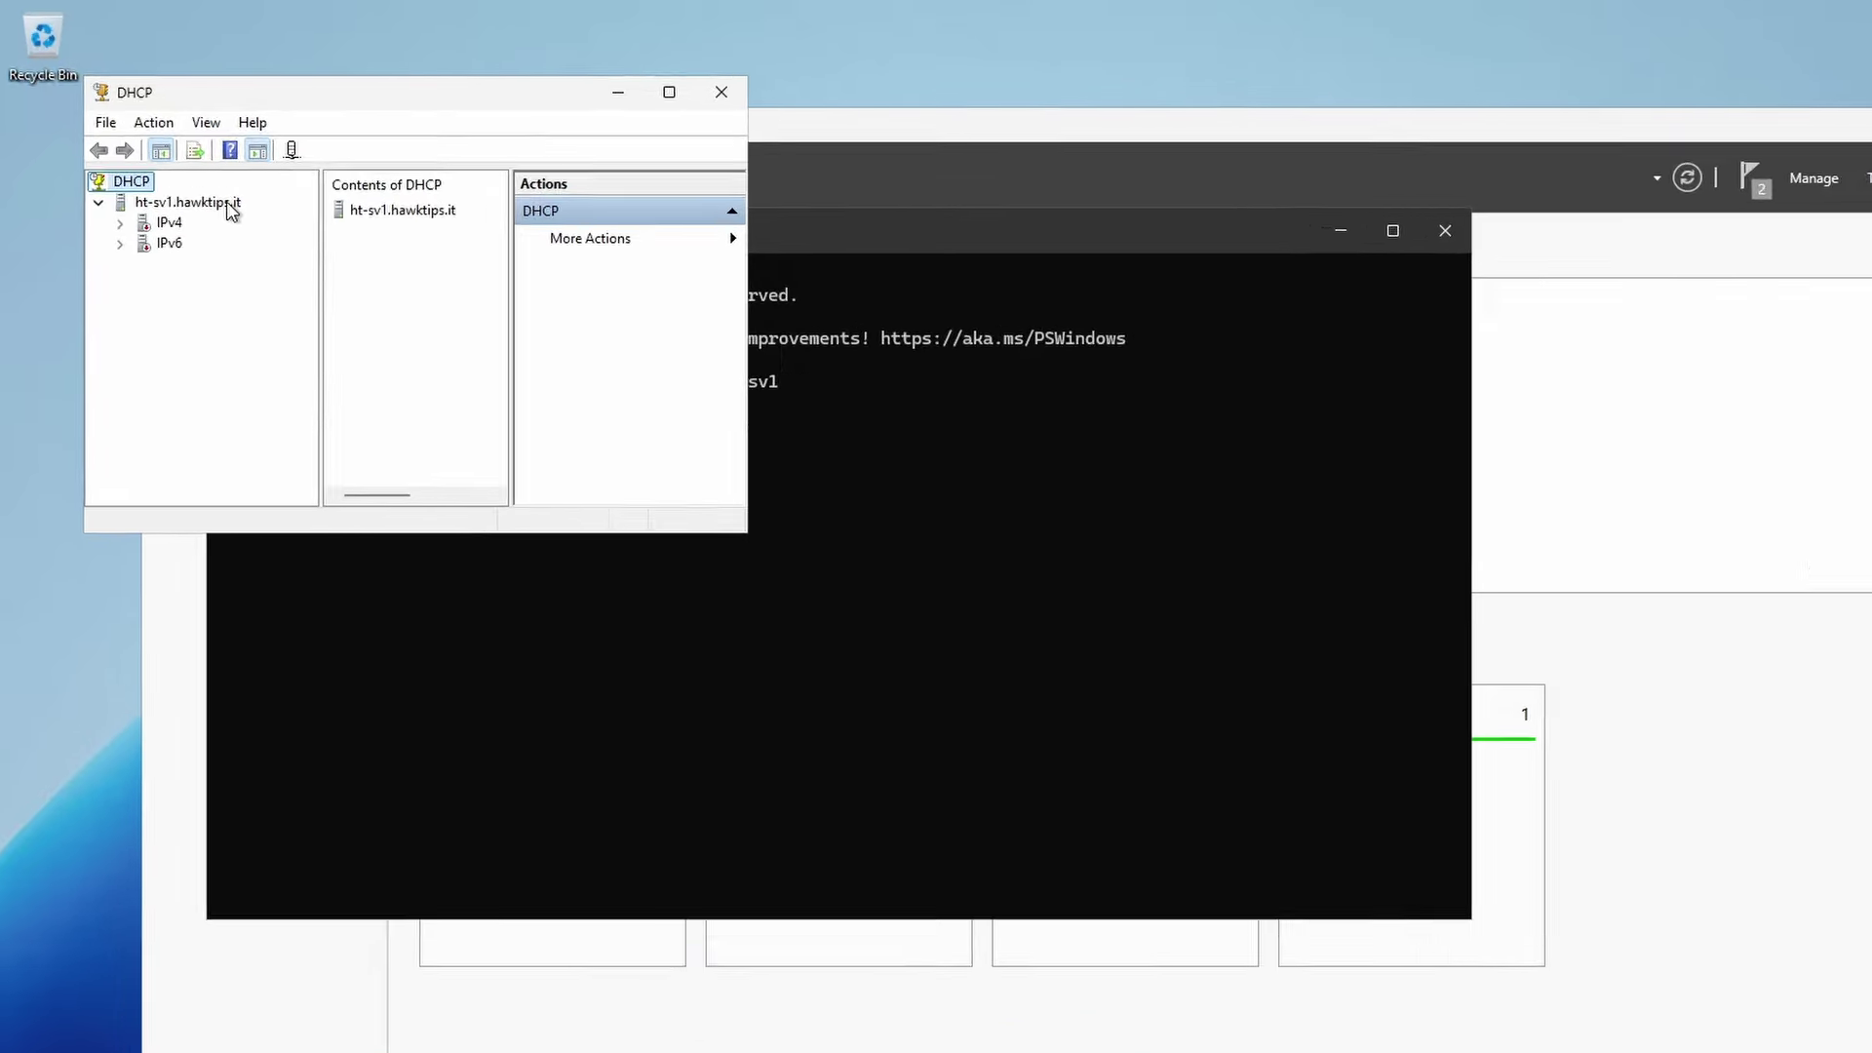
pyautogui.rightClick(195, 173)
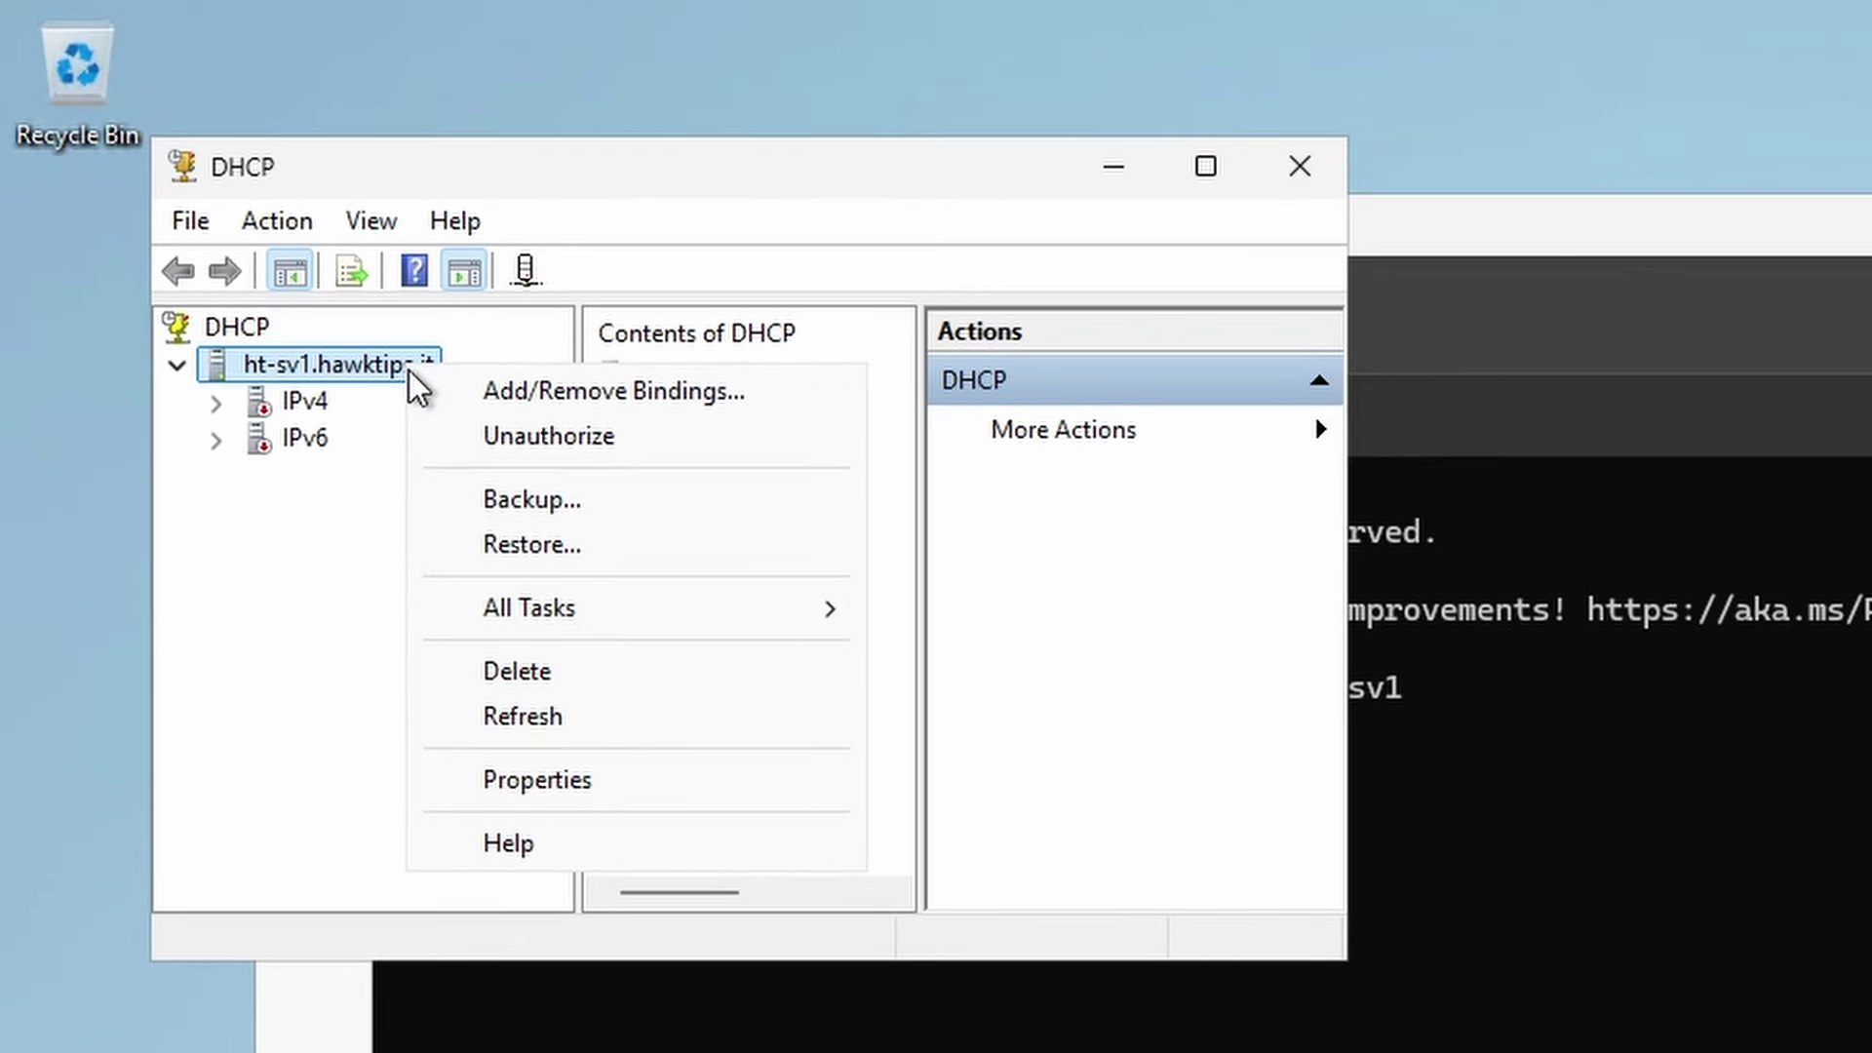
pyautogui.click(526, 712)
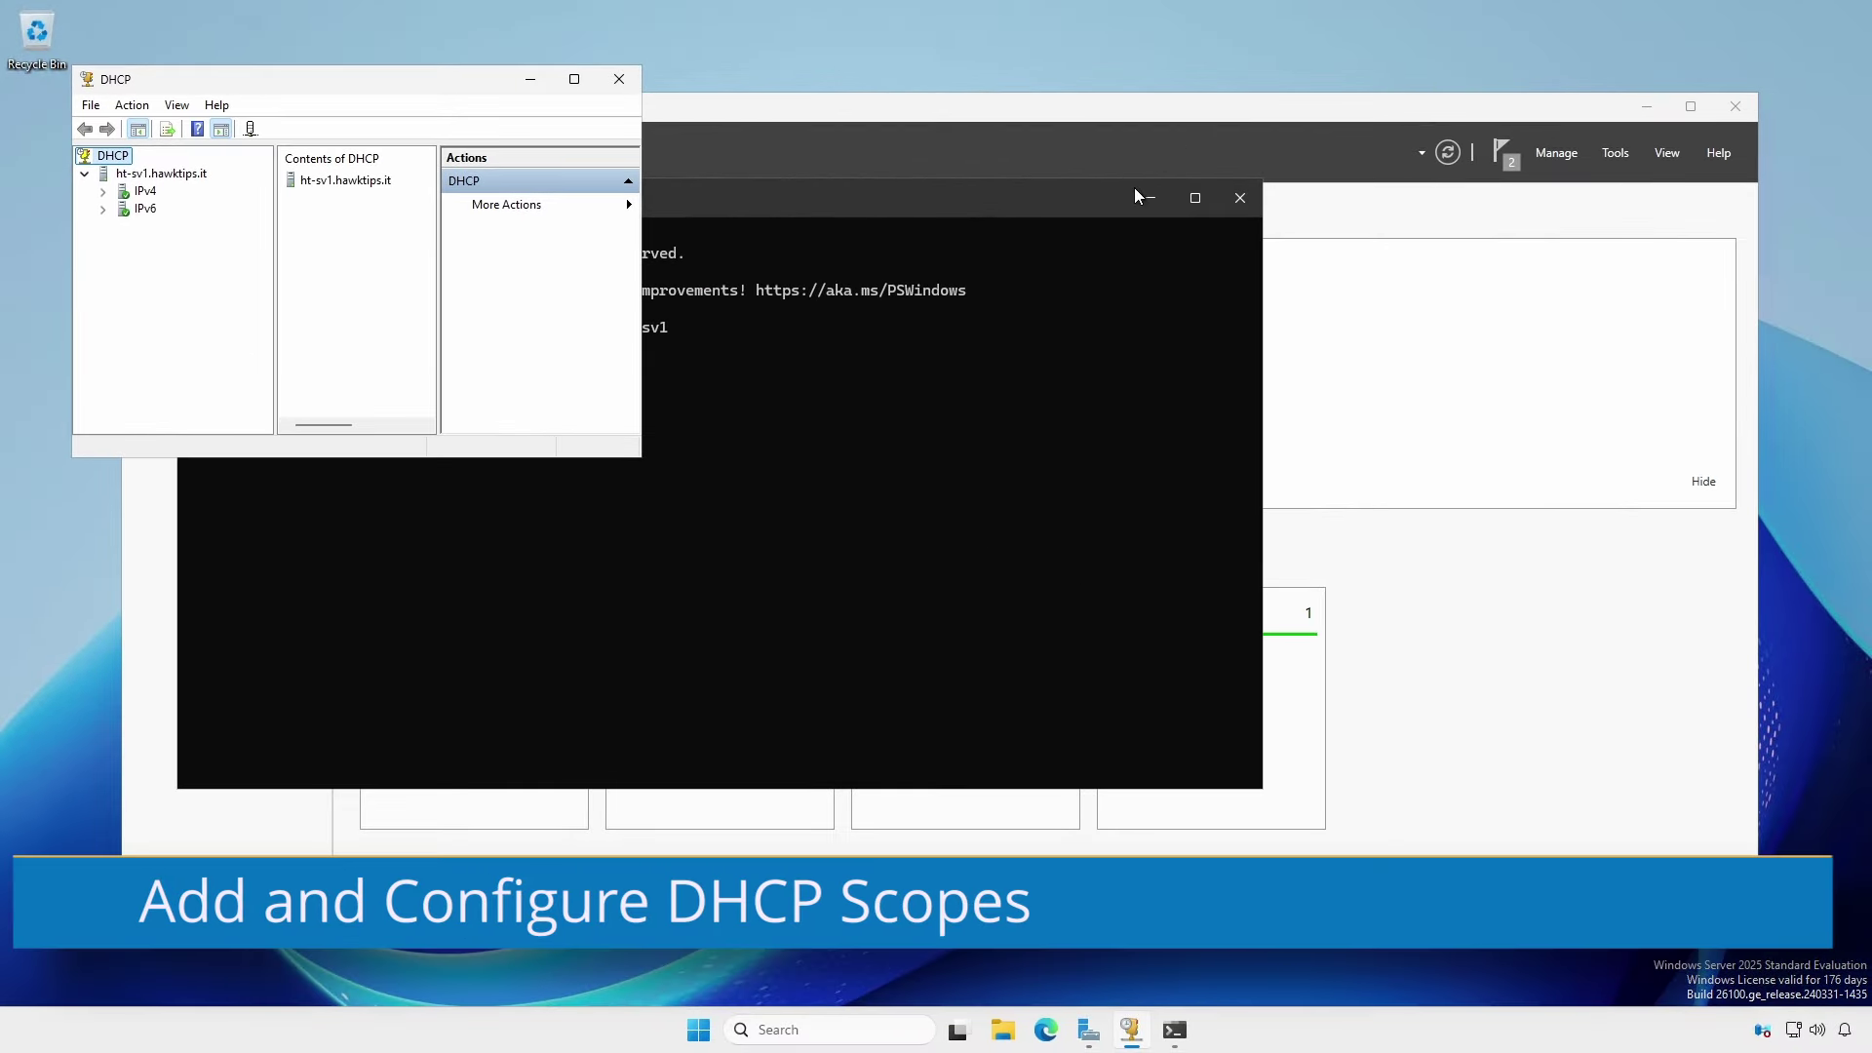
# Start a new IPv4 scope named VLAN777 described 'VLAN for Windows client computers (10.77.77.0/24)'
pyautogui.click(1150, 195)
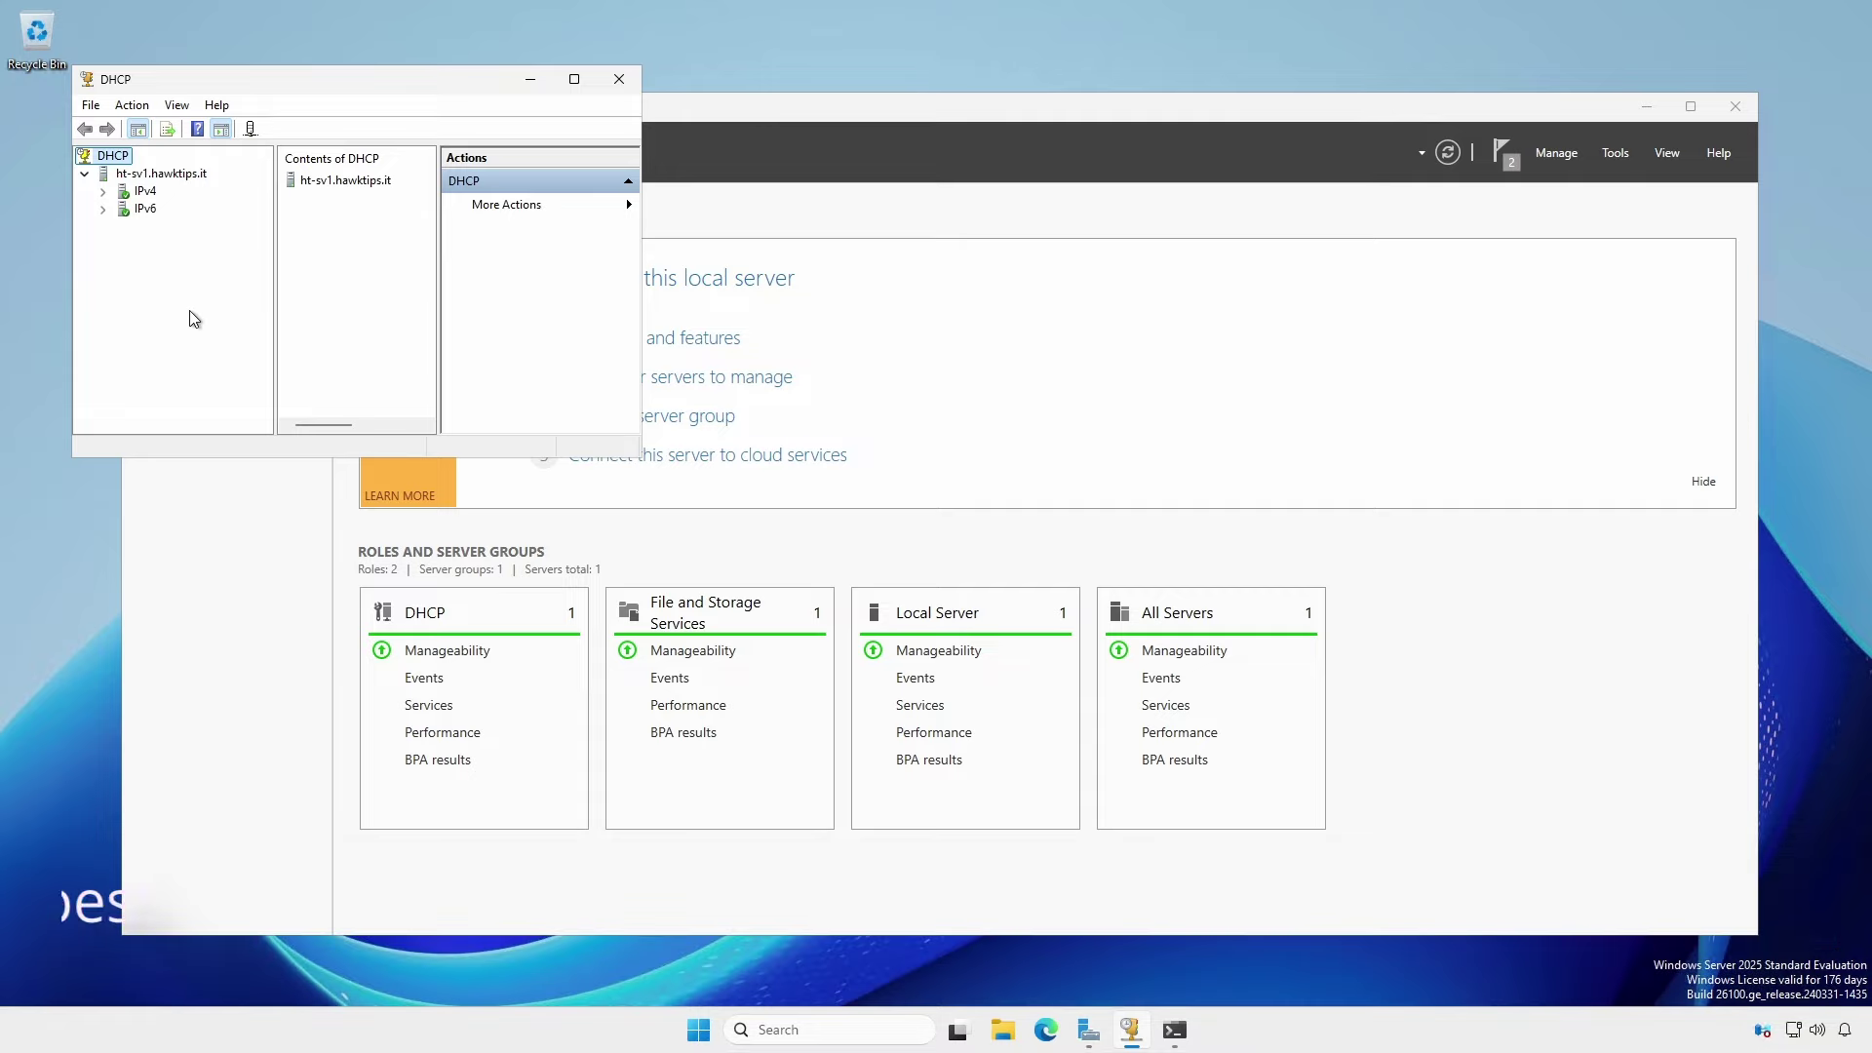
pyautogui.doubleClick(144, 194)
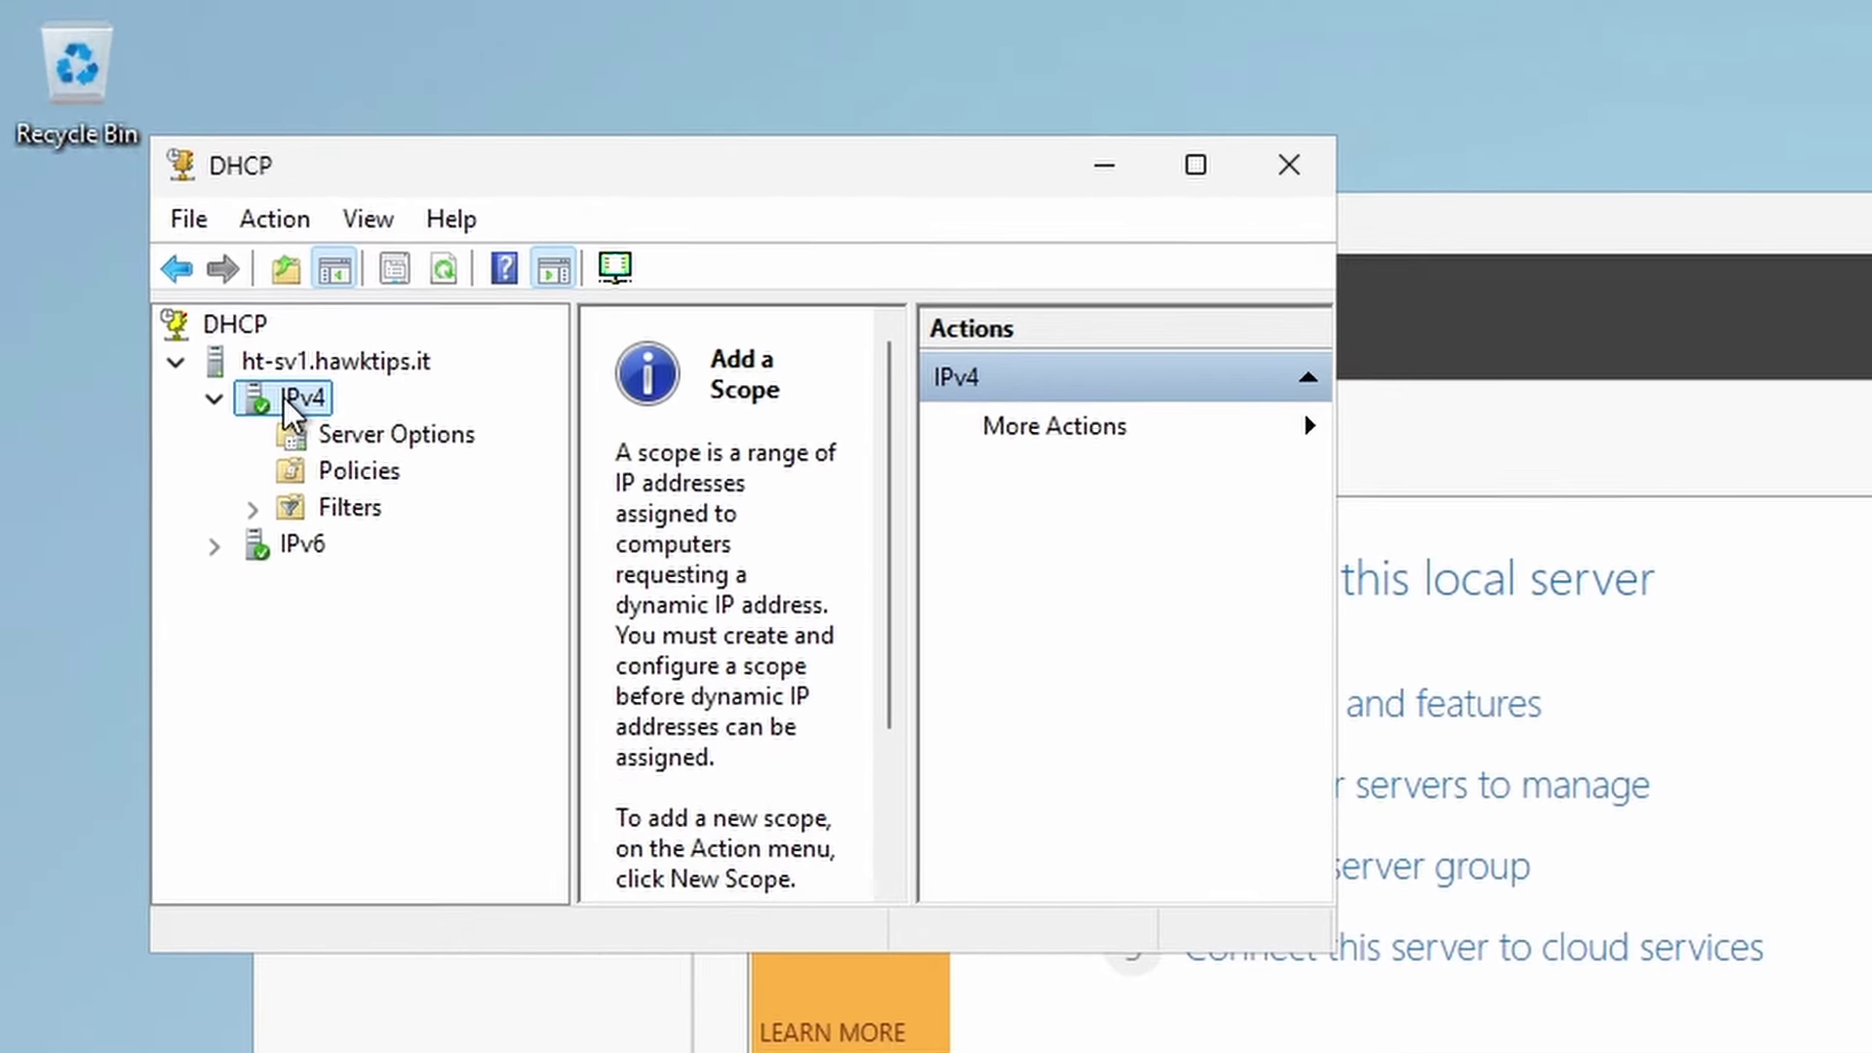
pyautogui.rightClick(292, 409)
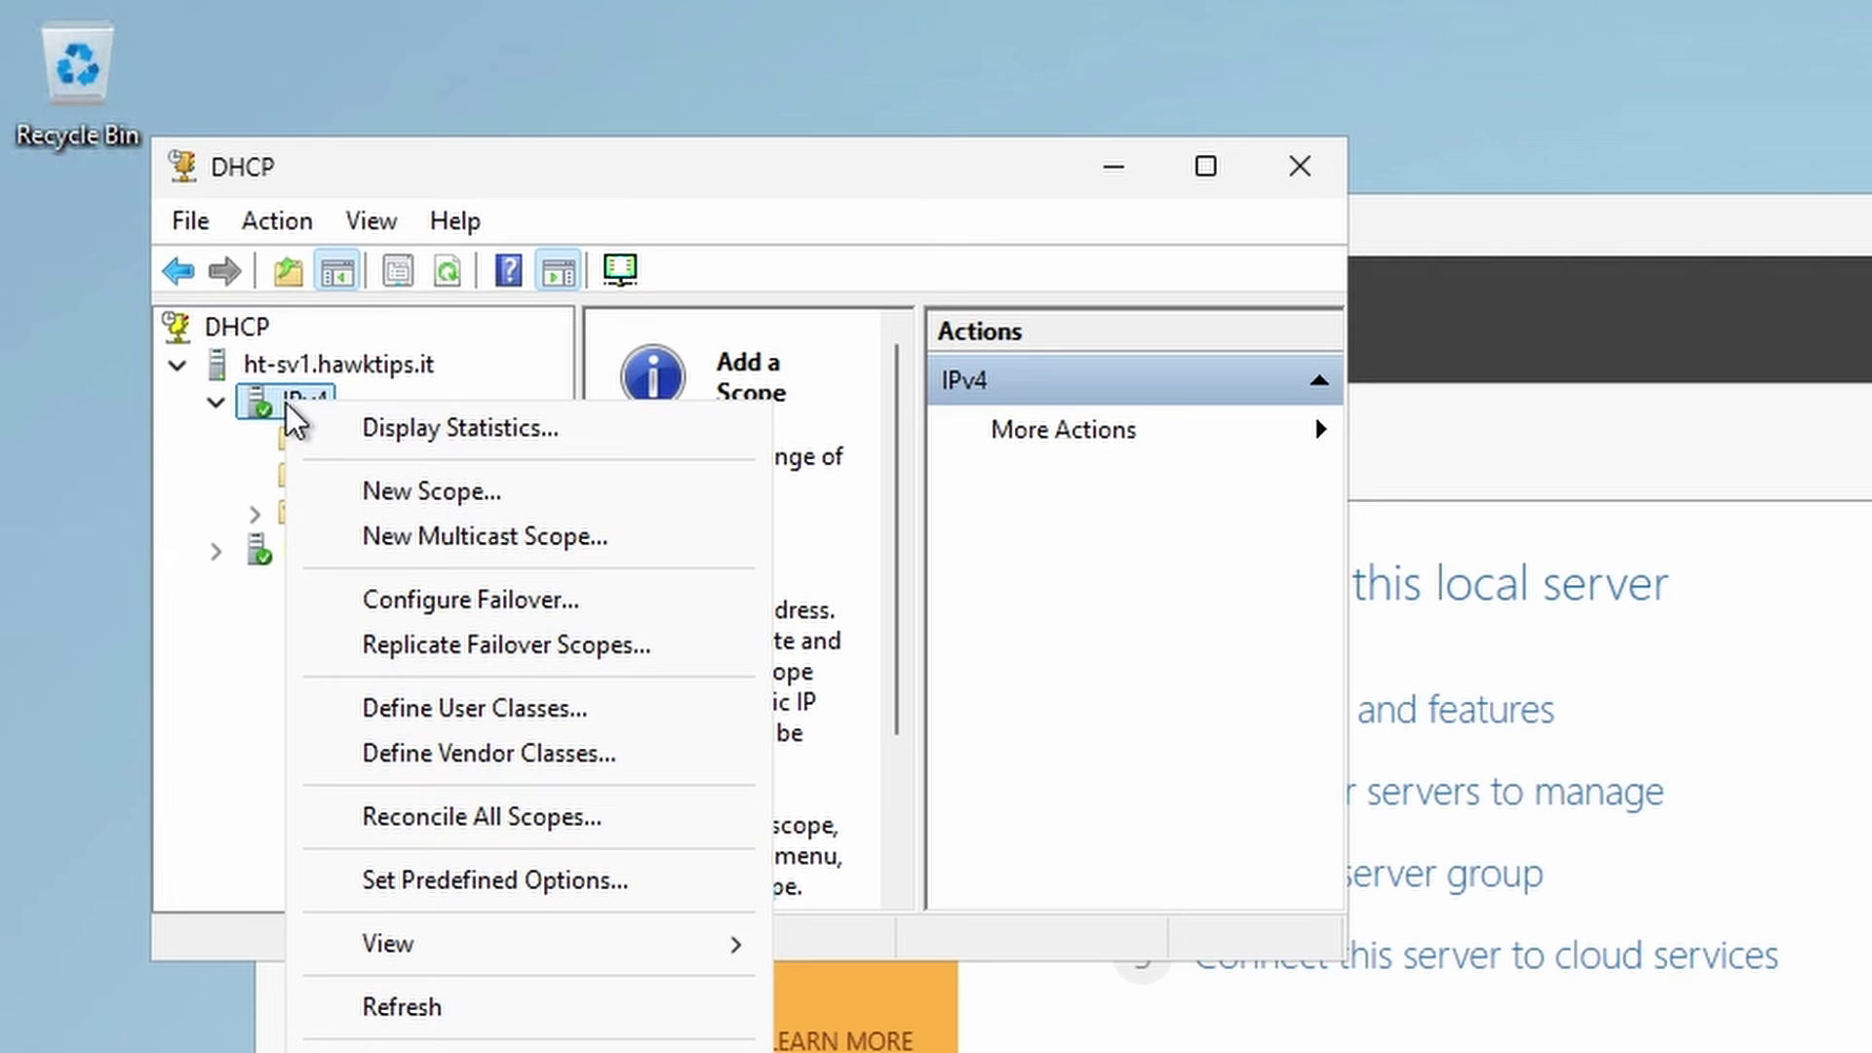
pyautogui.click(475, 493)
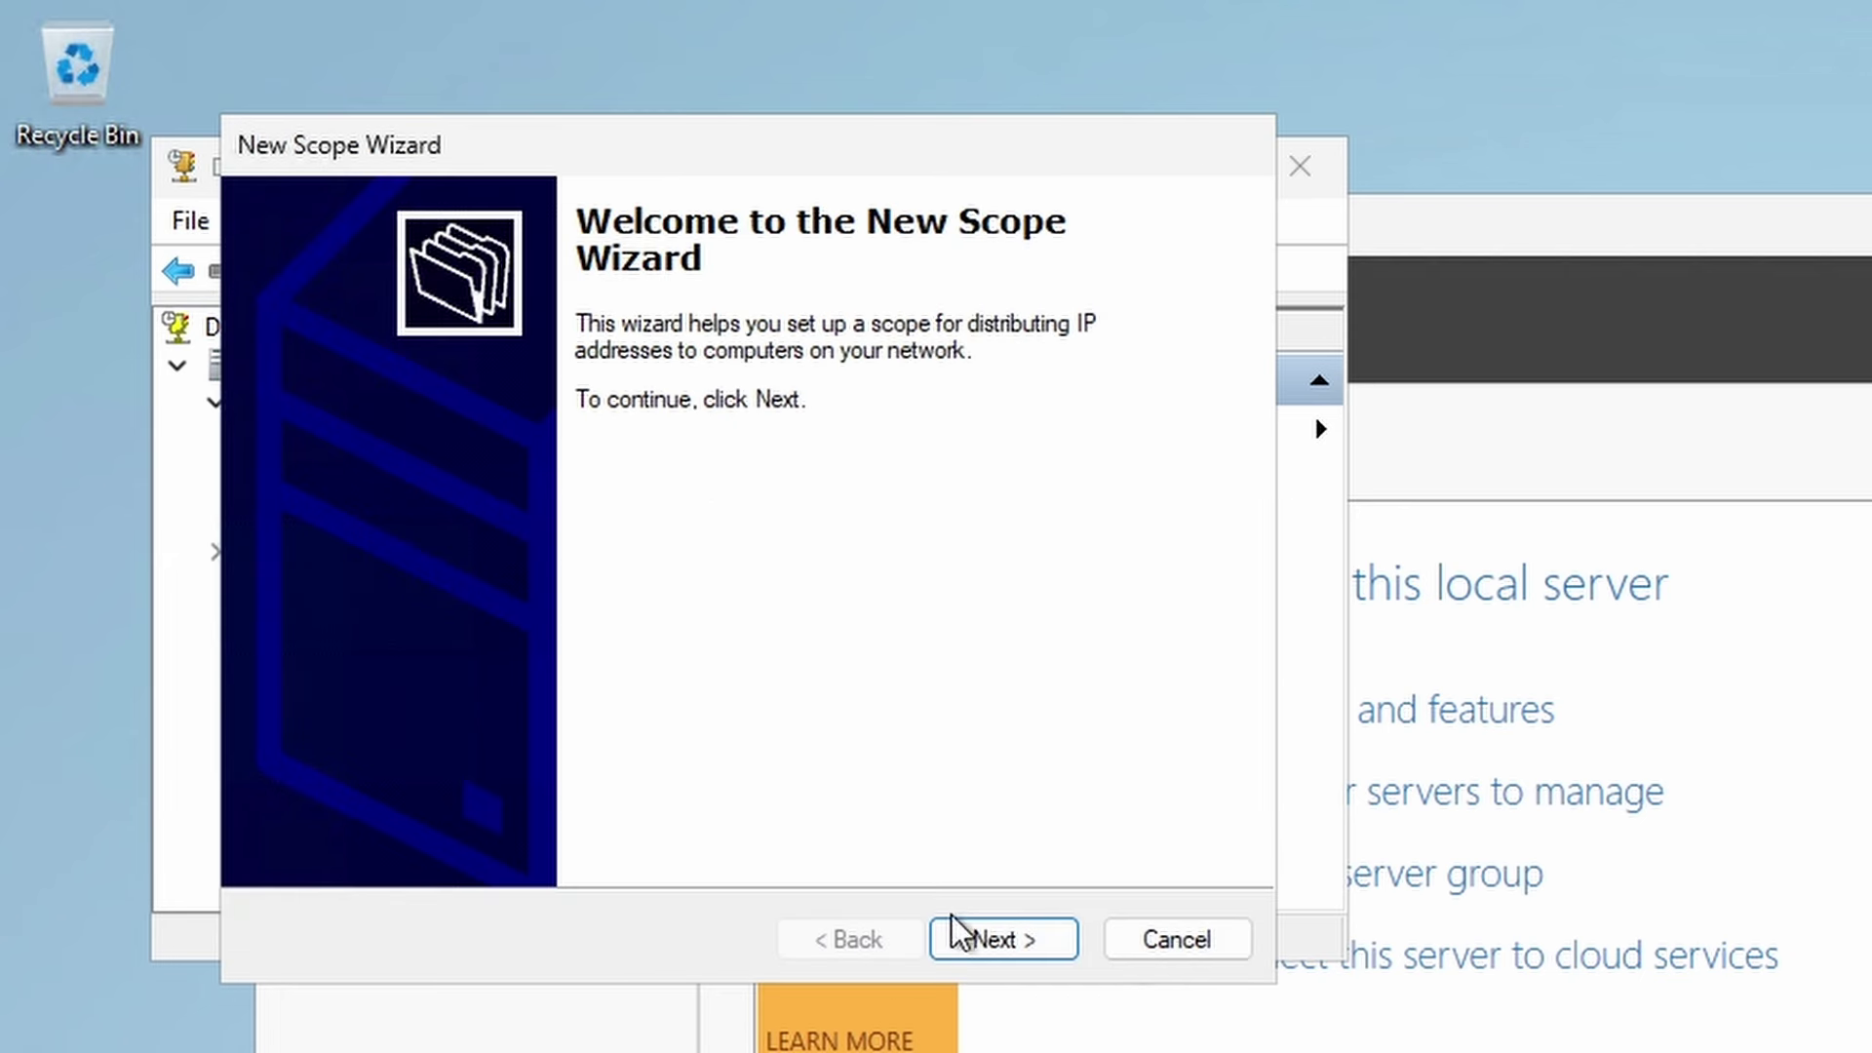
pyautogui.click(987, 941)
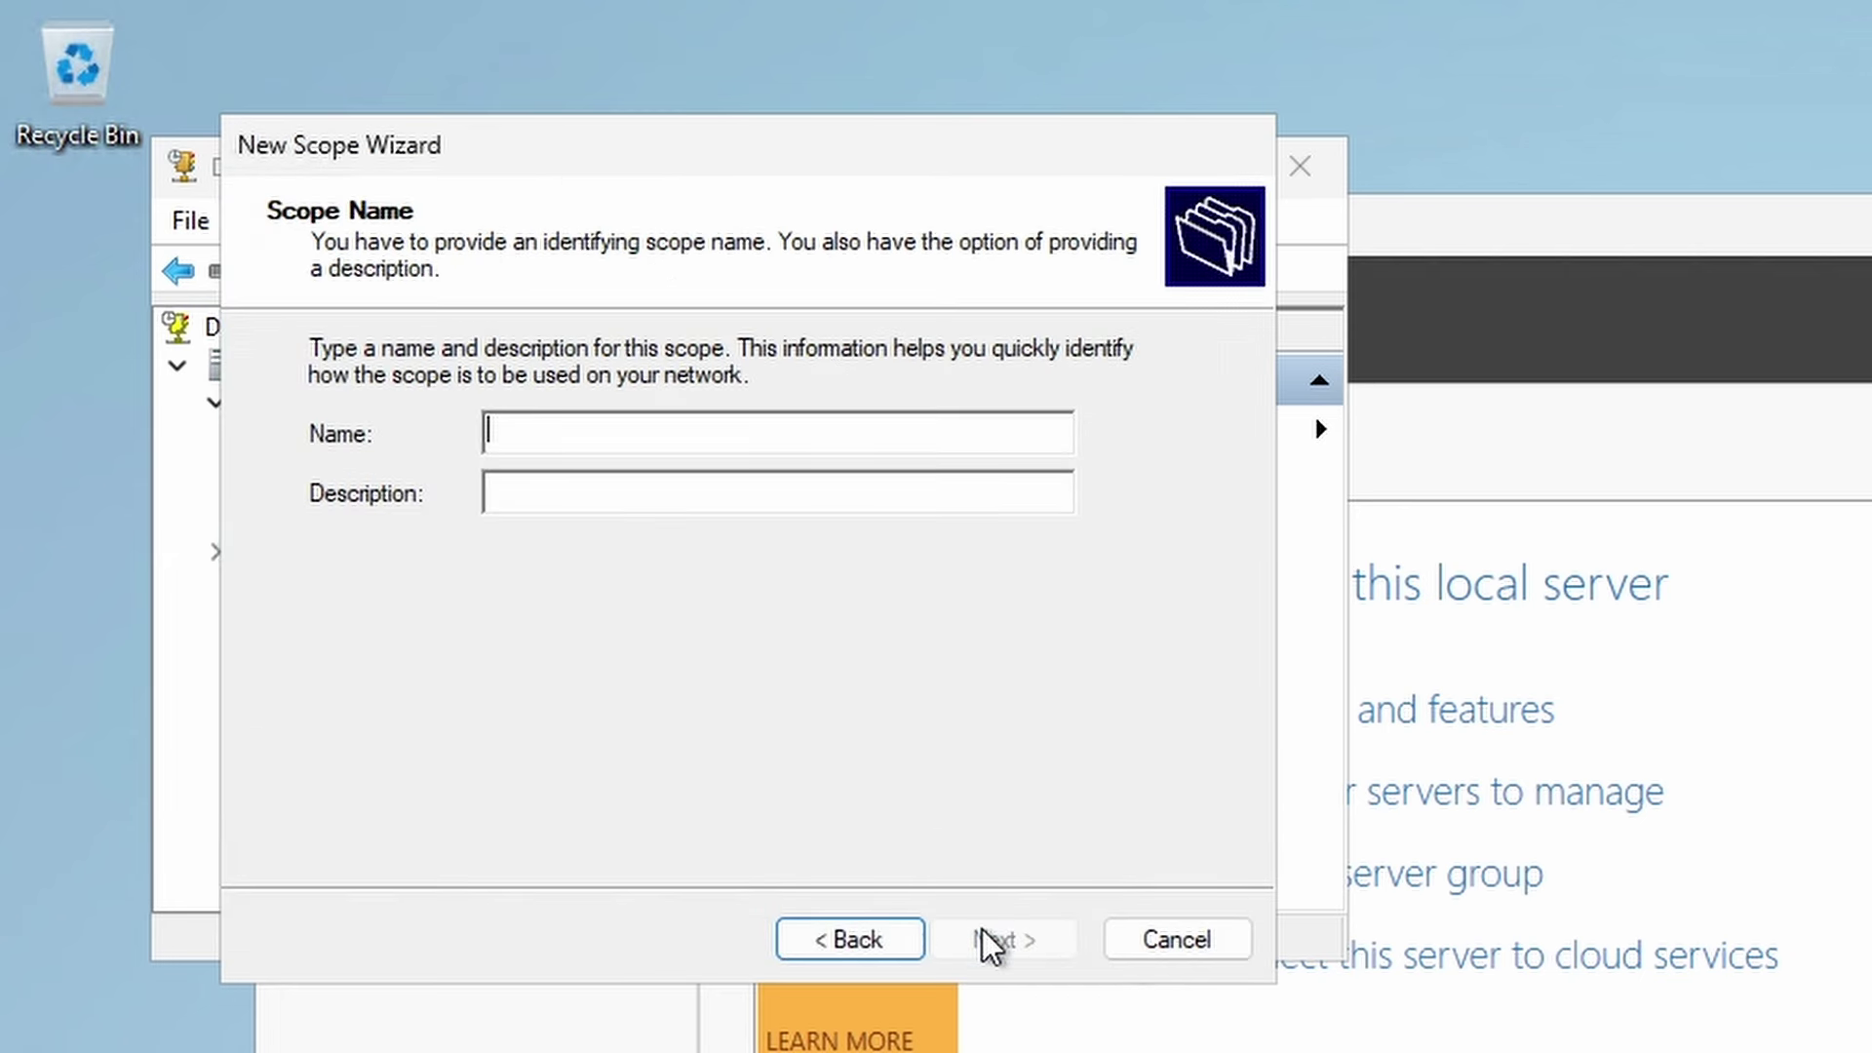
pyautogui.write('VLAN777')
pyautogui.click(931, 492)
pyautogui.write('VLAN for Windows client computers (10.77.77.0/24)')
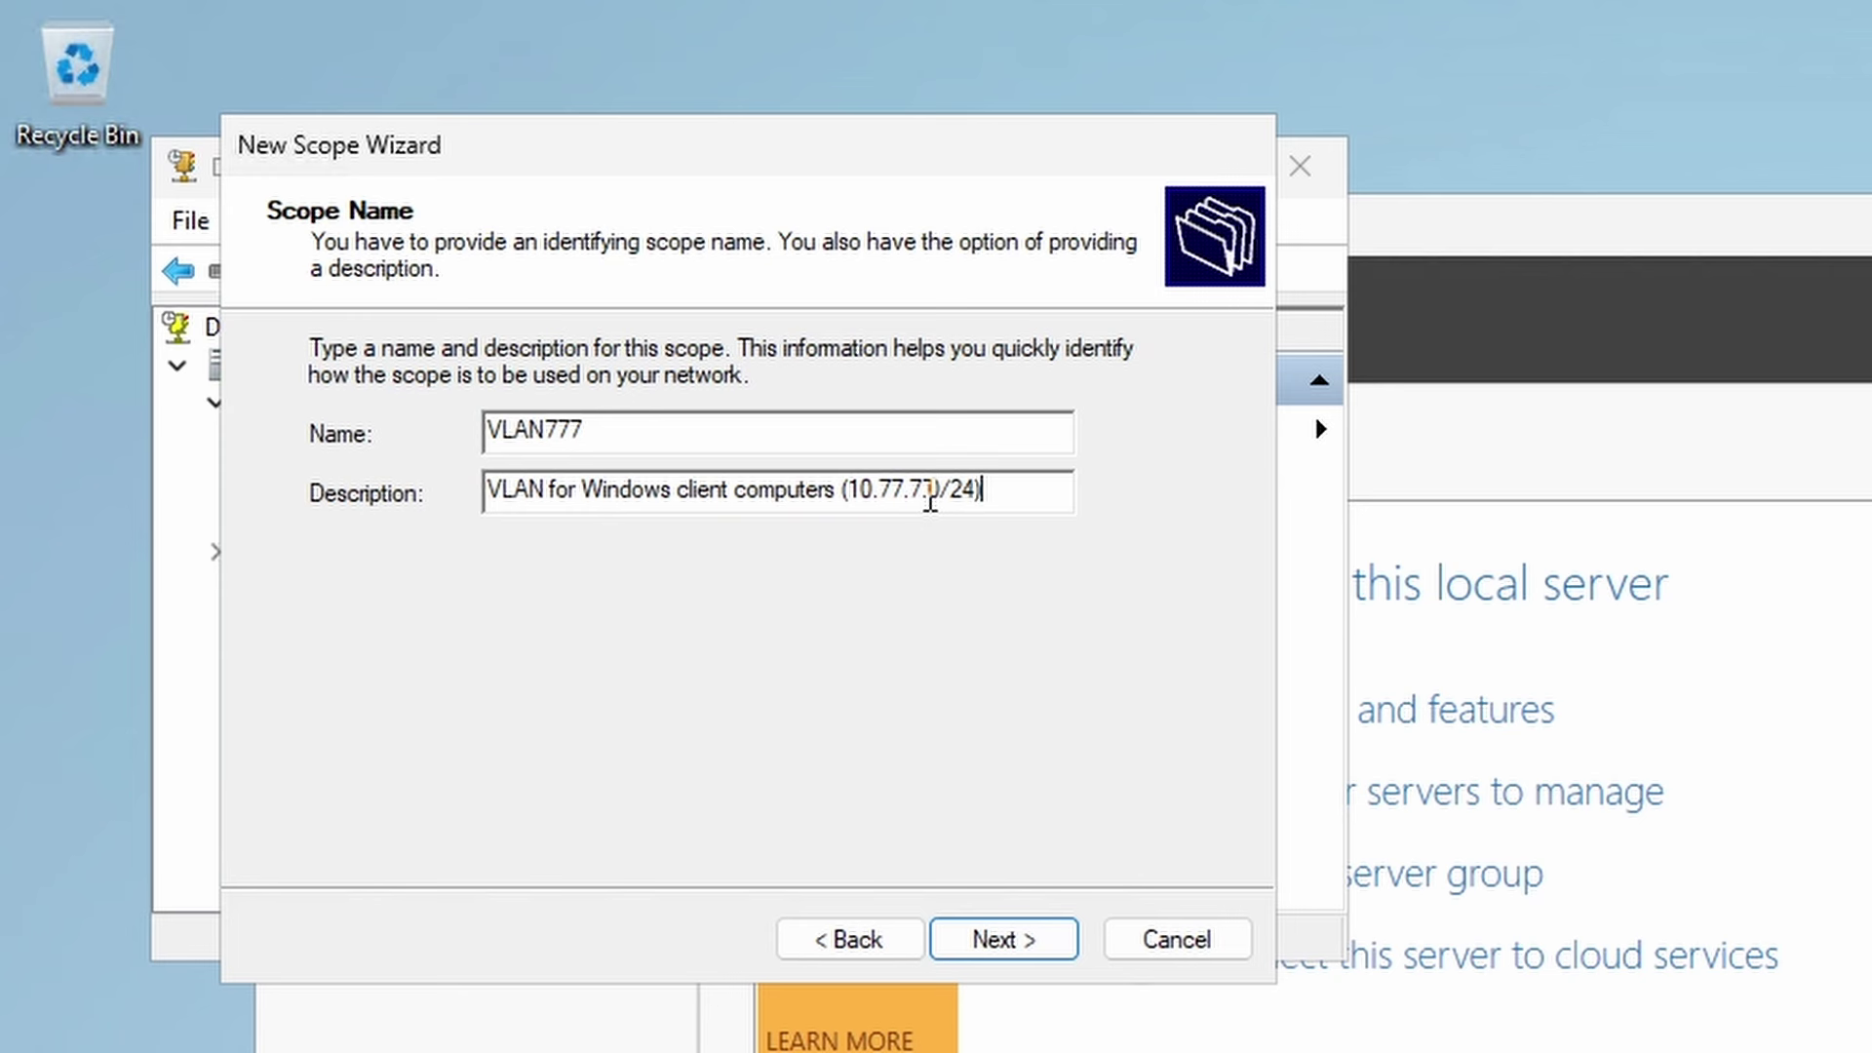
pyautogui.click(1038, 942)
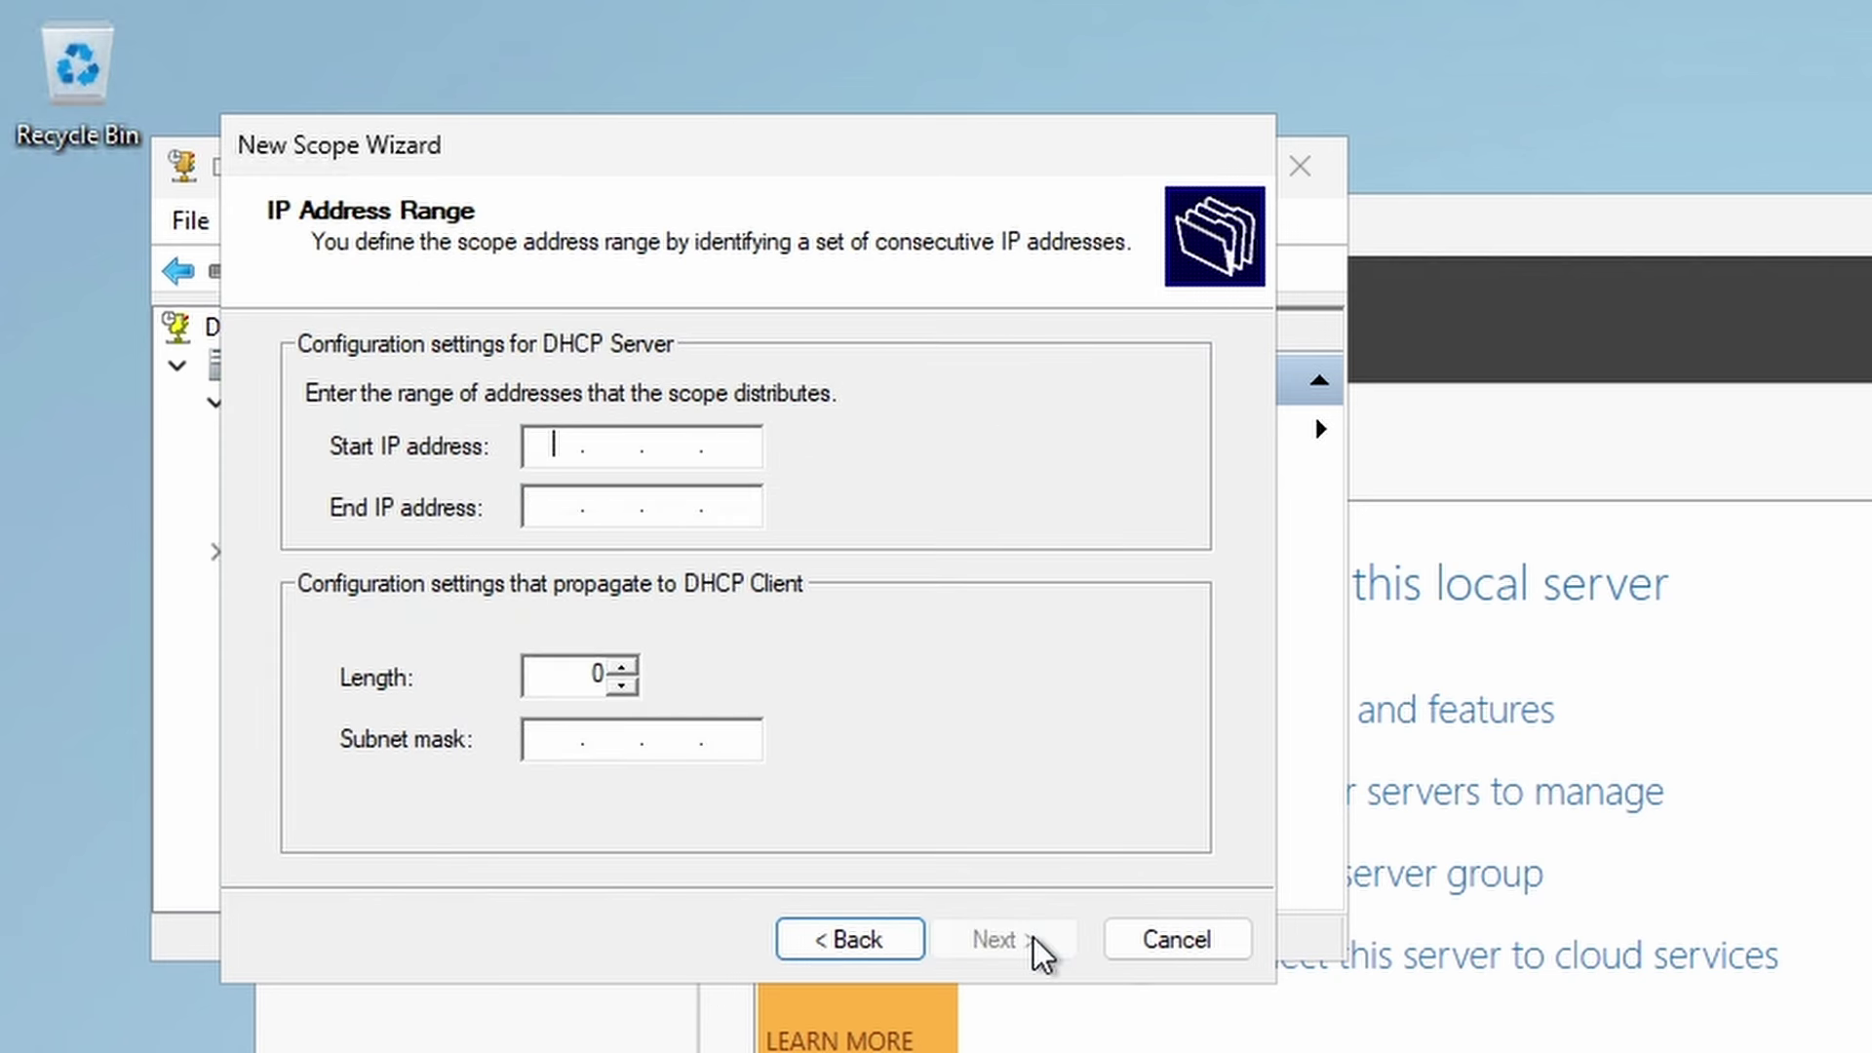
# Set the scope range 10.77.7.100 to 10.77.7.200 with a /24 prefix
pyautogui.write('10.77.7.100')
pyautogui.press('Tab')
pyautogui.write('10.77.7.200')
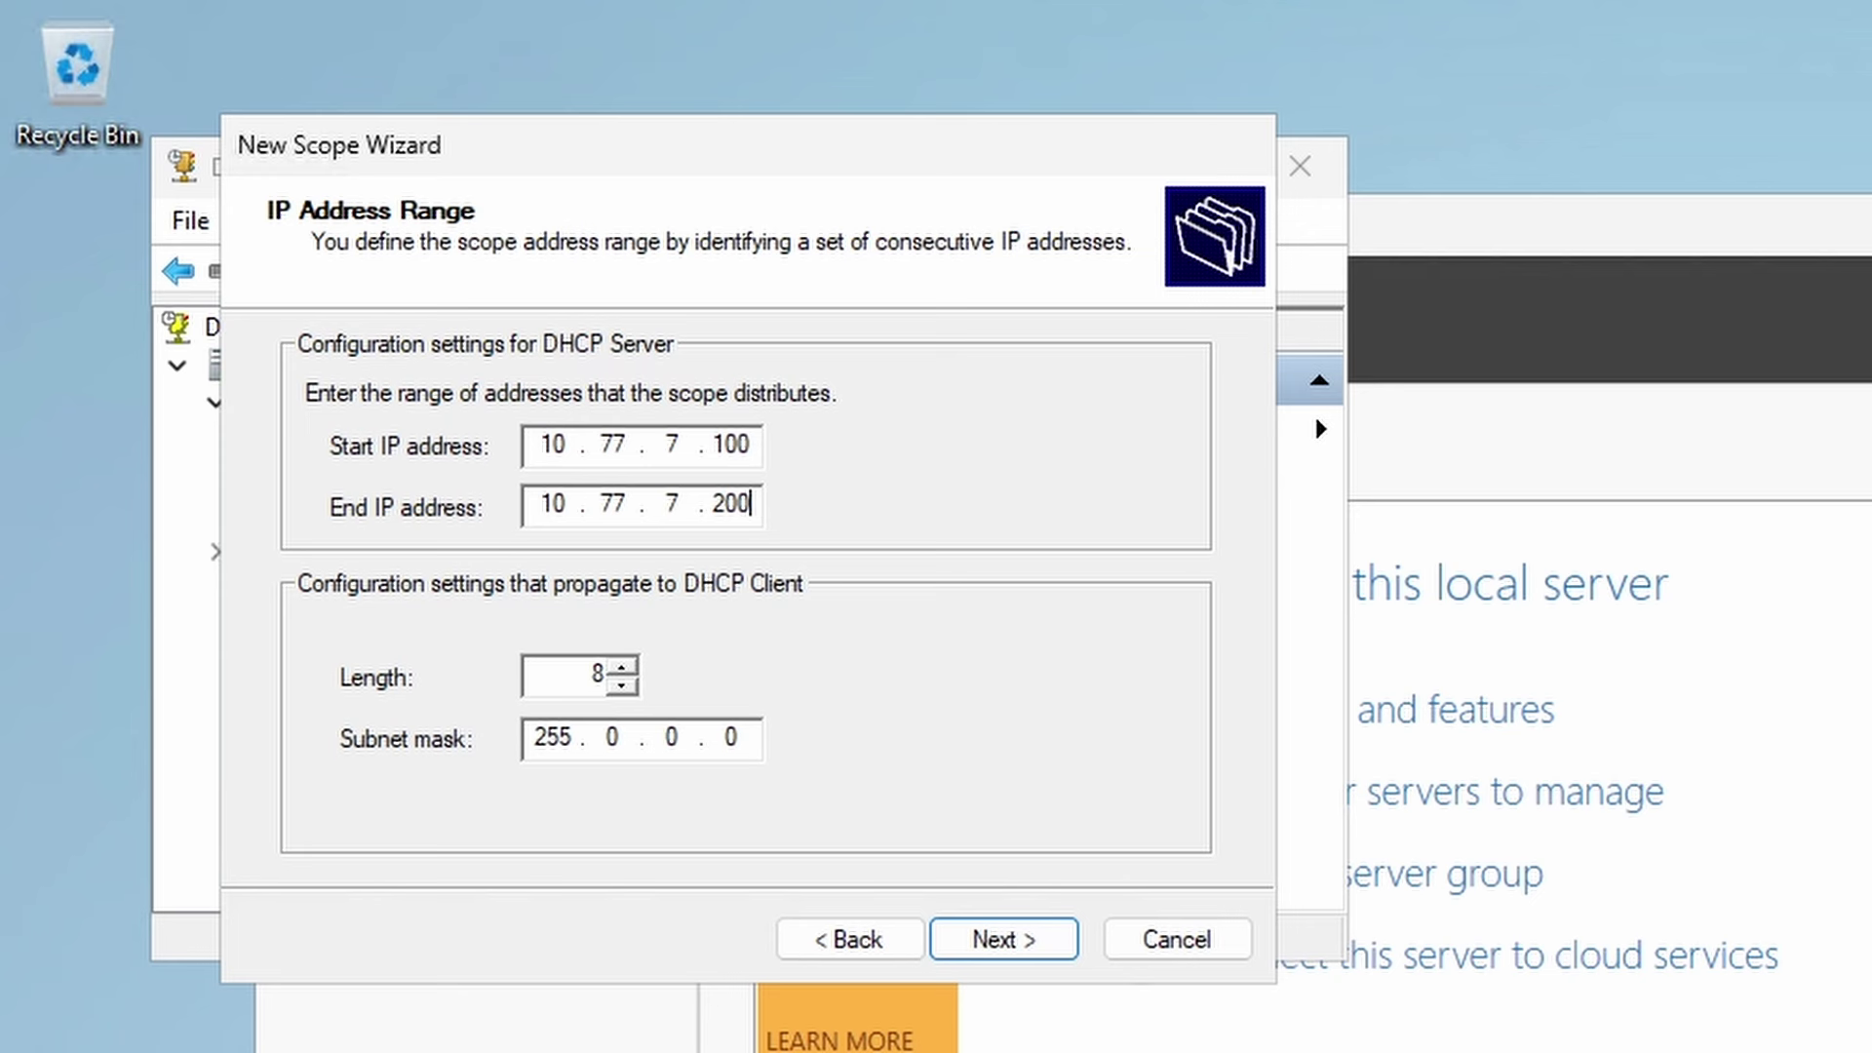
pyautogui.press('Tab')
pyautogui.write('24')
# Exclude addresses 10.77.7.110 through 10.77.7.120 from the scope
pyautogui.click(997, 932)
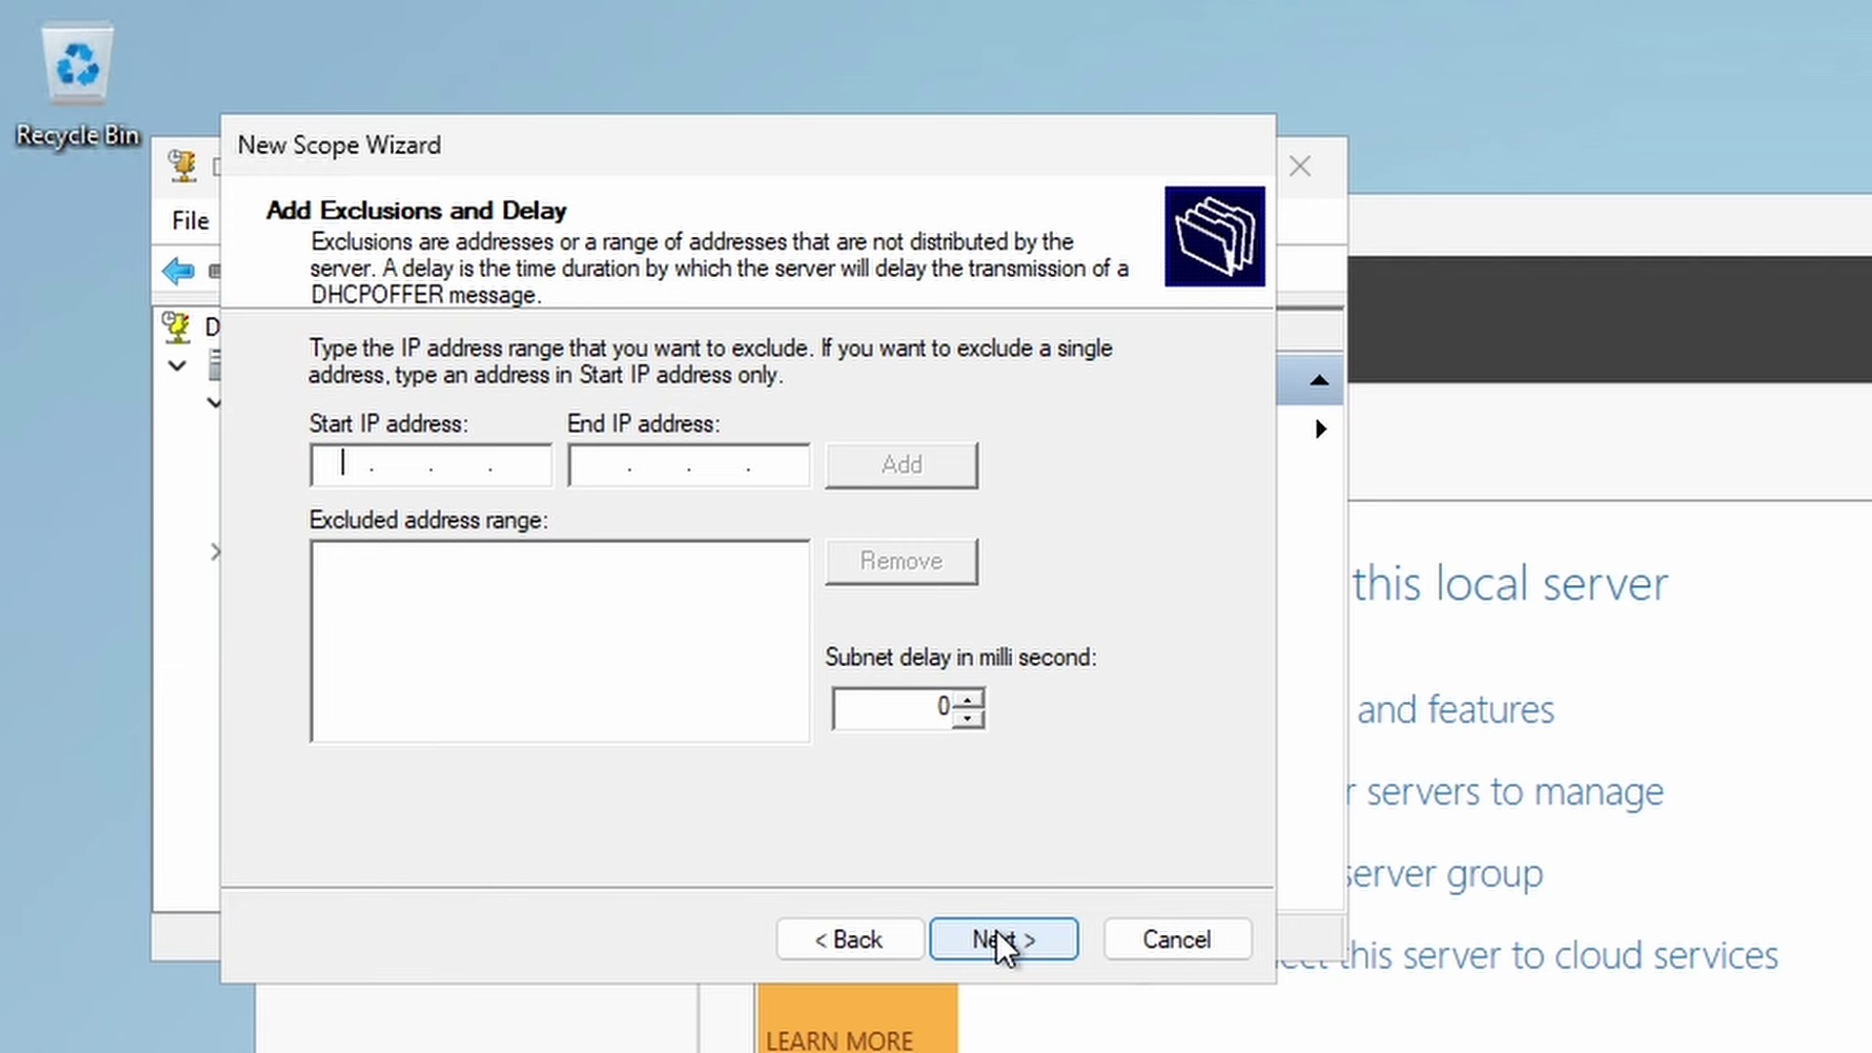
pyautogui.write('10.77.7.110')
pyautogui.press('Tab')
pyautogui.write('10.77.7.120')
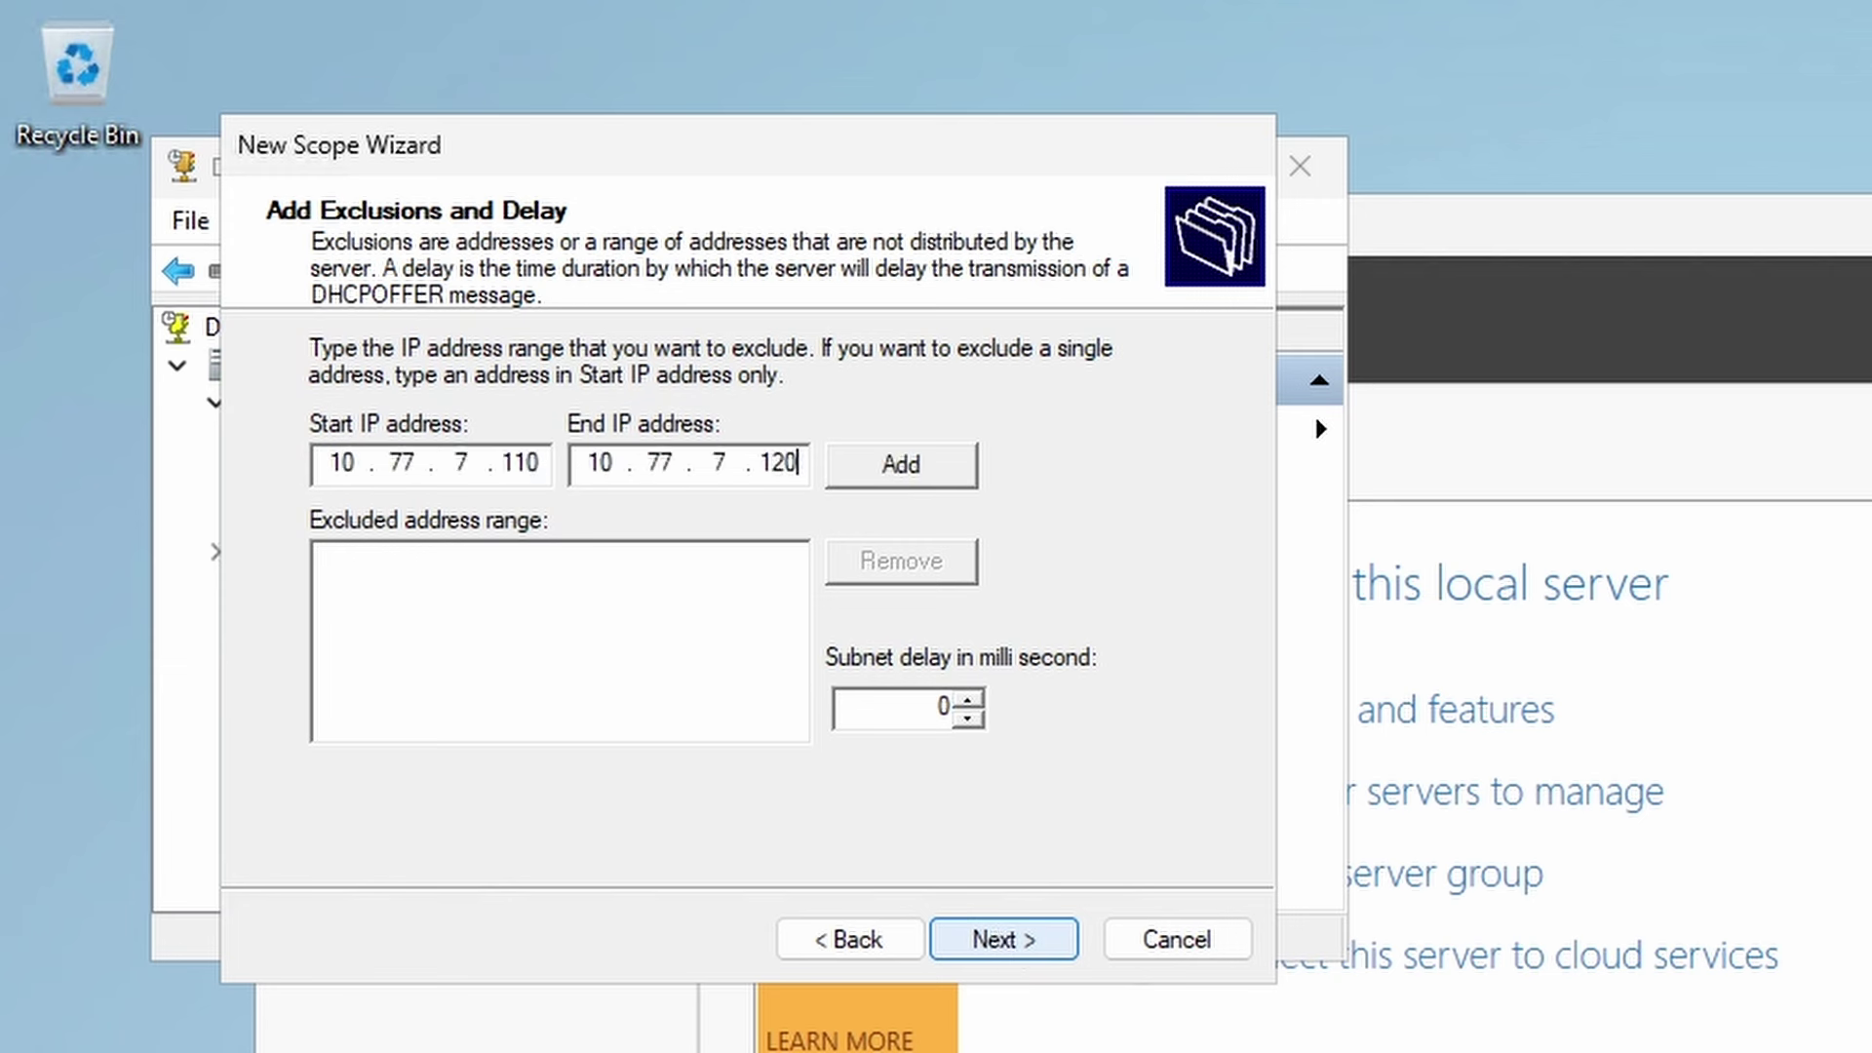
pyautogui.click(923, 472)
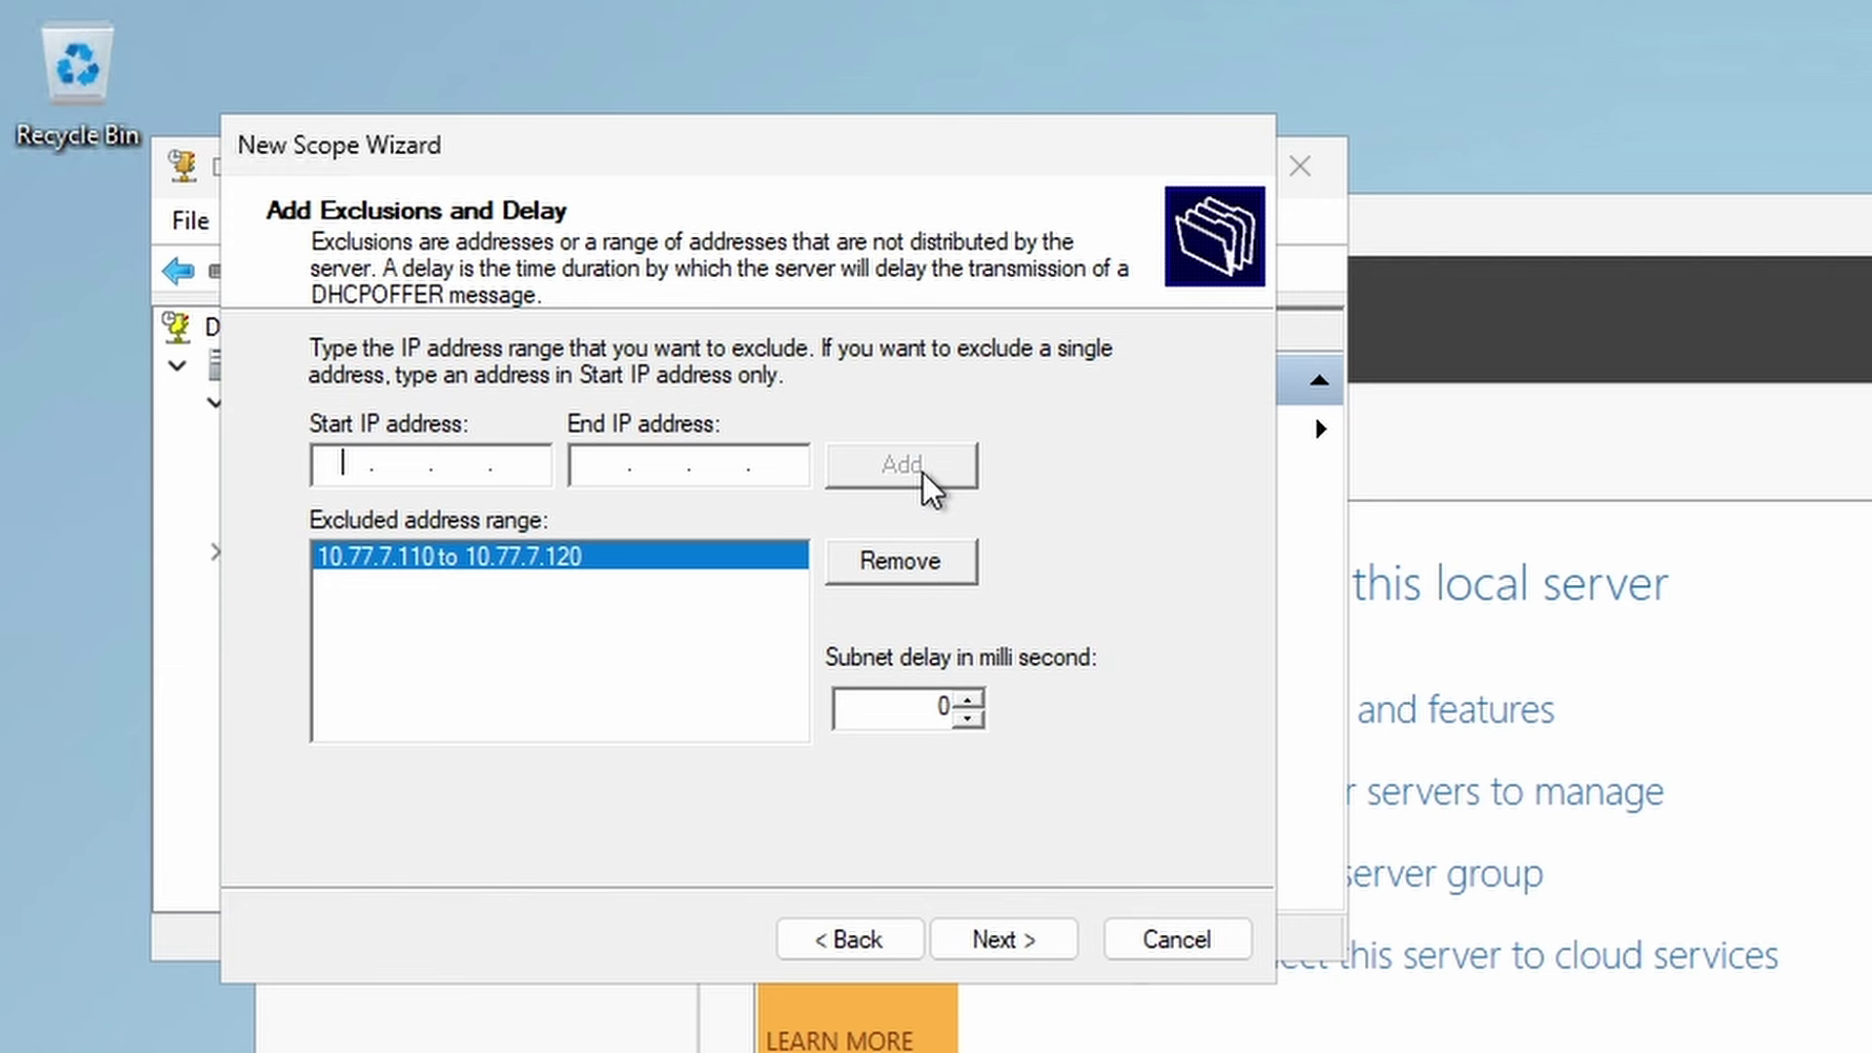
# Set the scope's lease duration to 30 days
pyautogui.click(1008, 931)
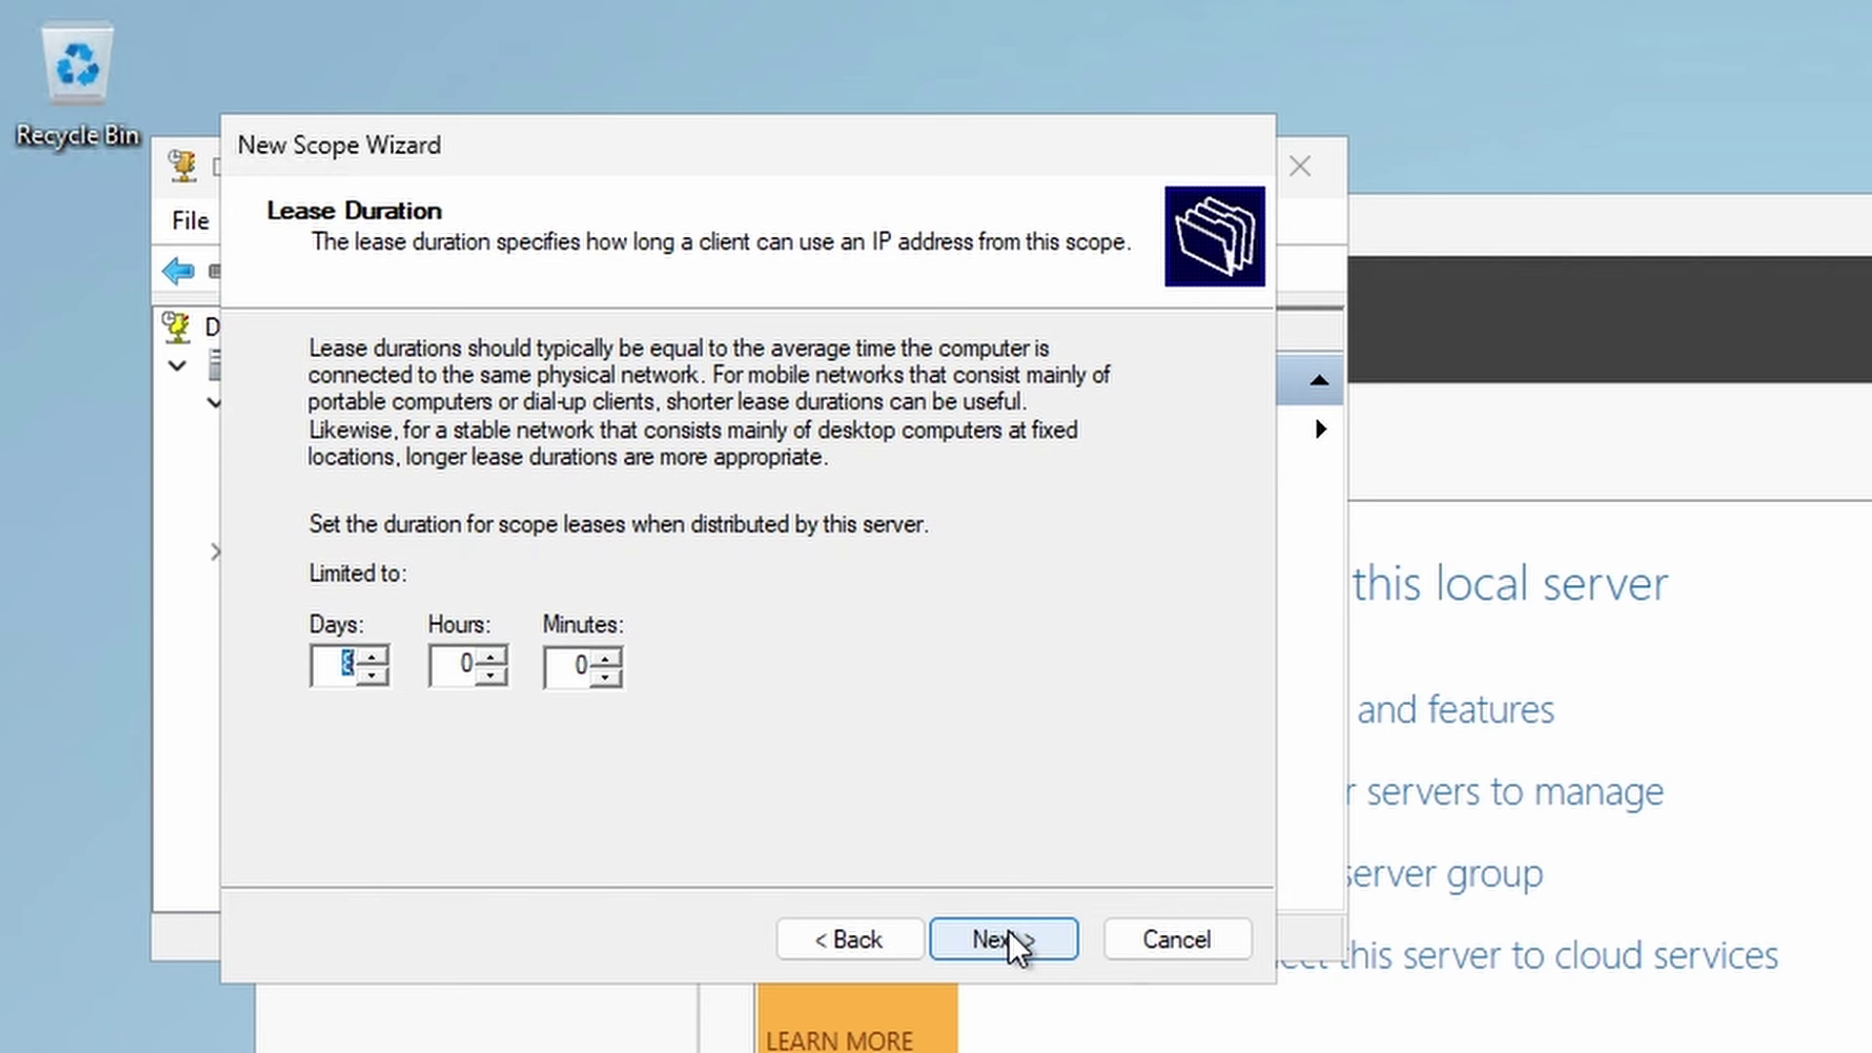
pyautogui.write('30')
pyautogui.click(994, 941)
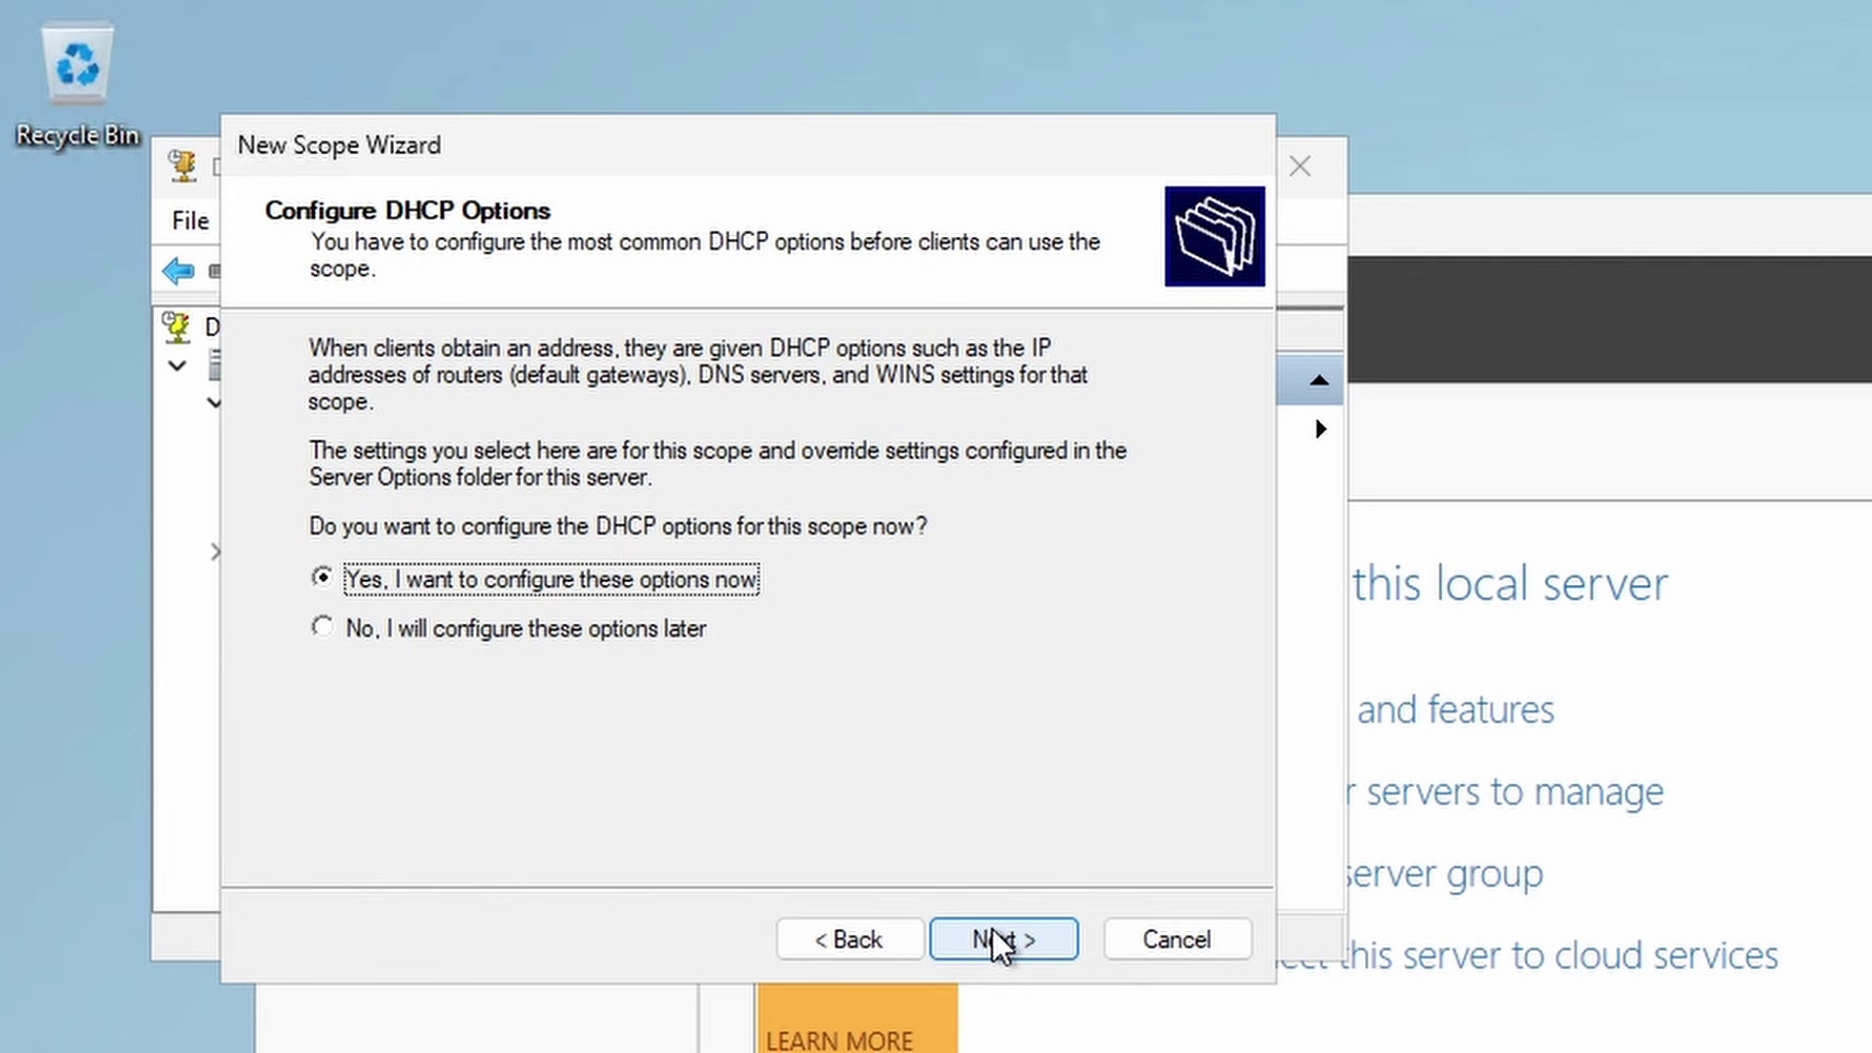
# Add 10.77.7.1 as the scope's default gateway
pyautogui.click(992, 939)
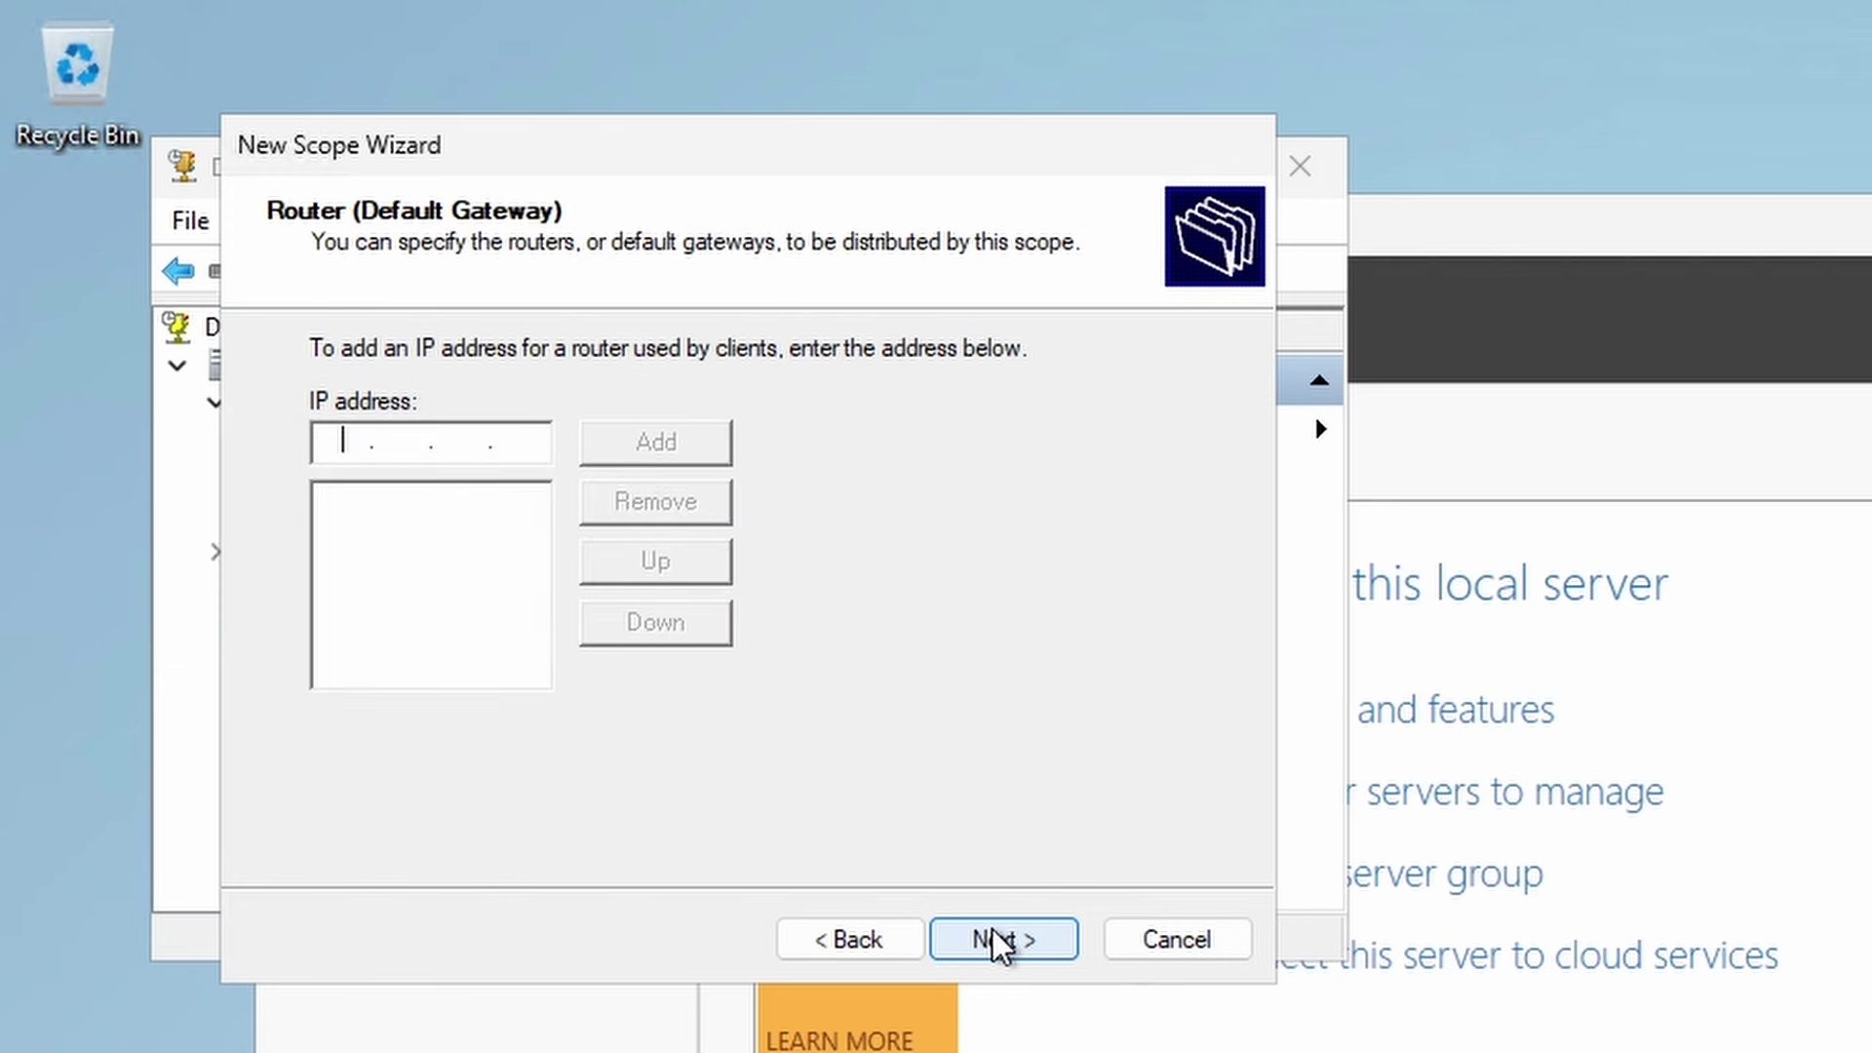
pyautogui.write('10.77.7.1')
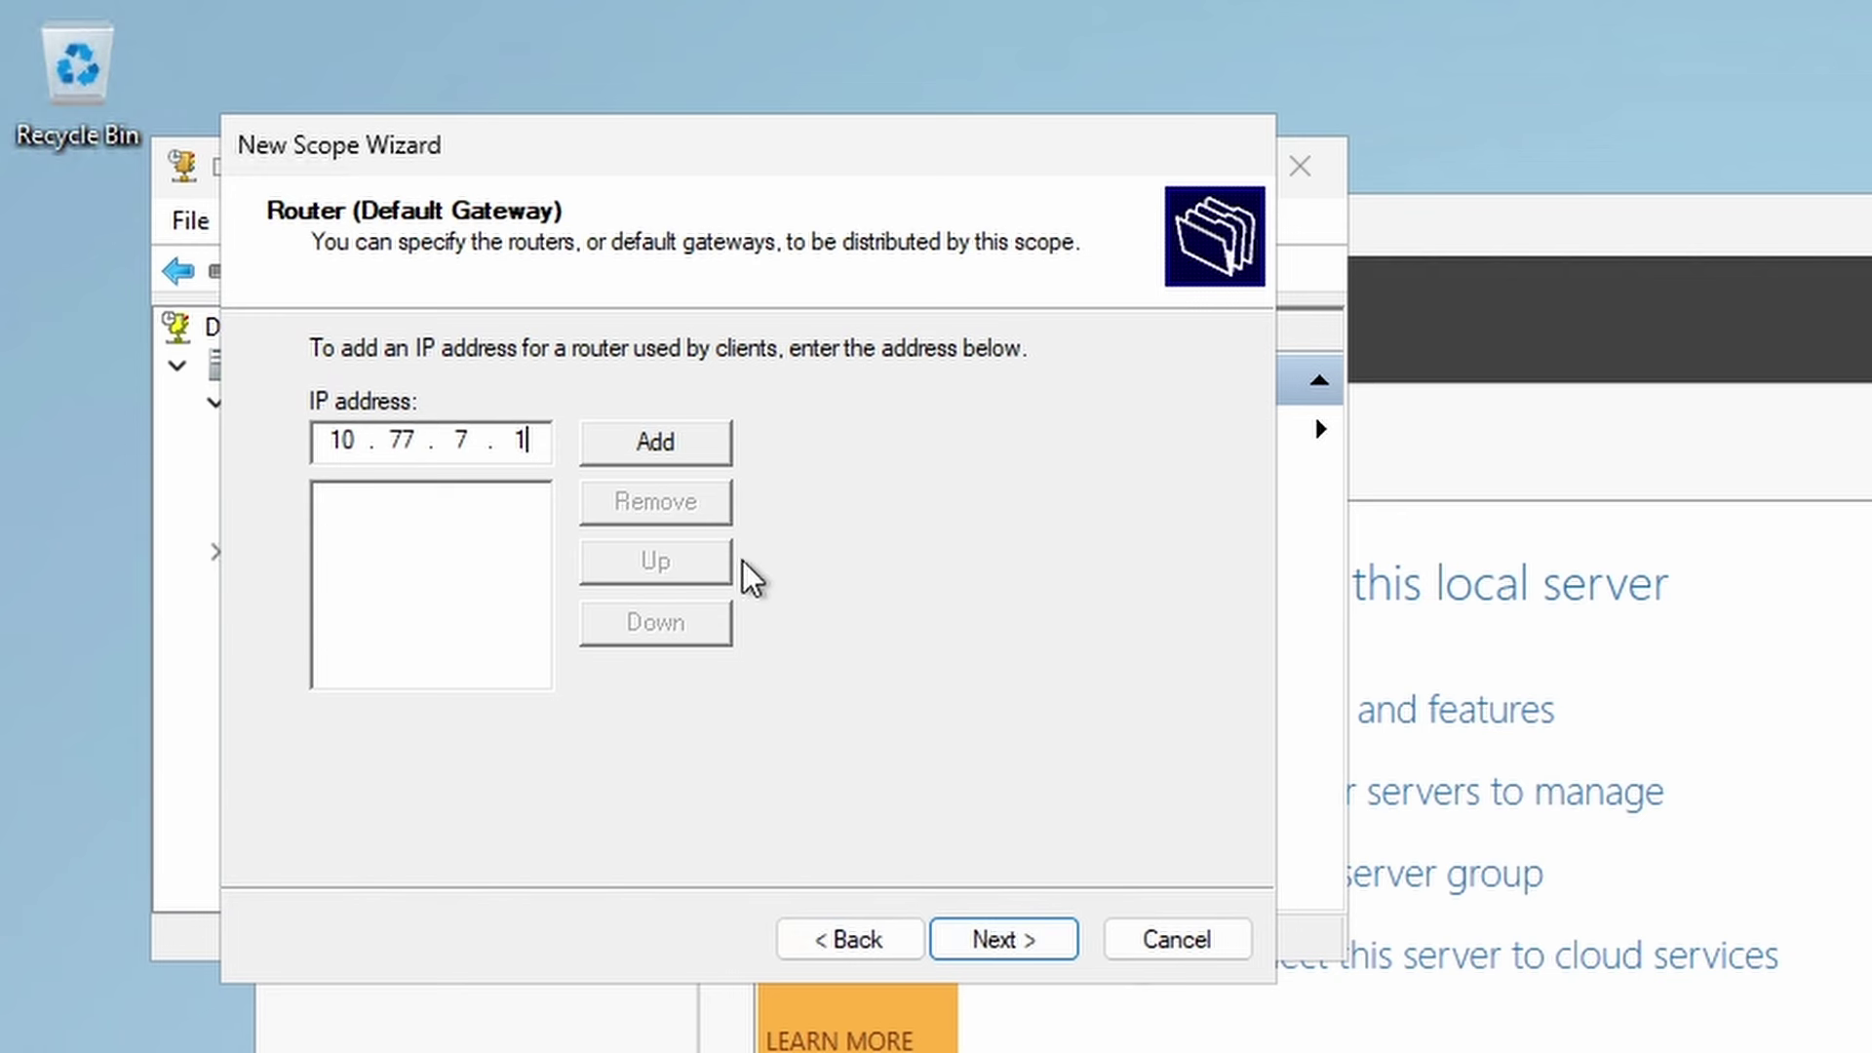
pyautogui.click(678, 447)
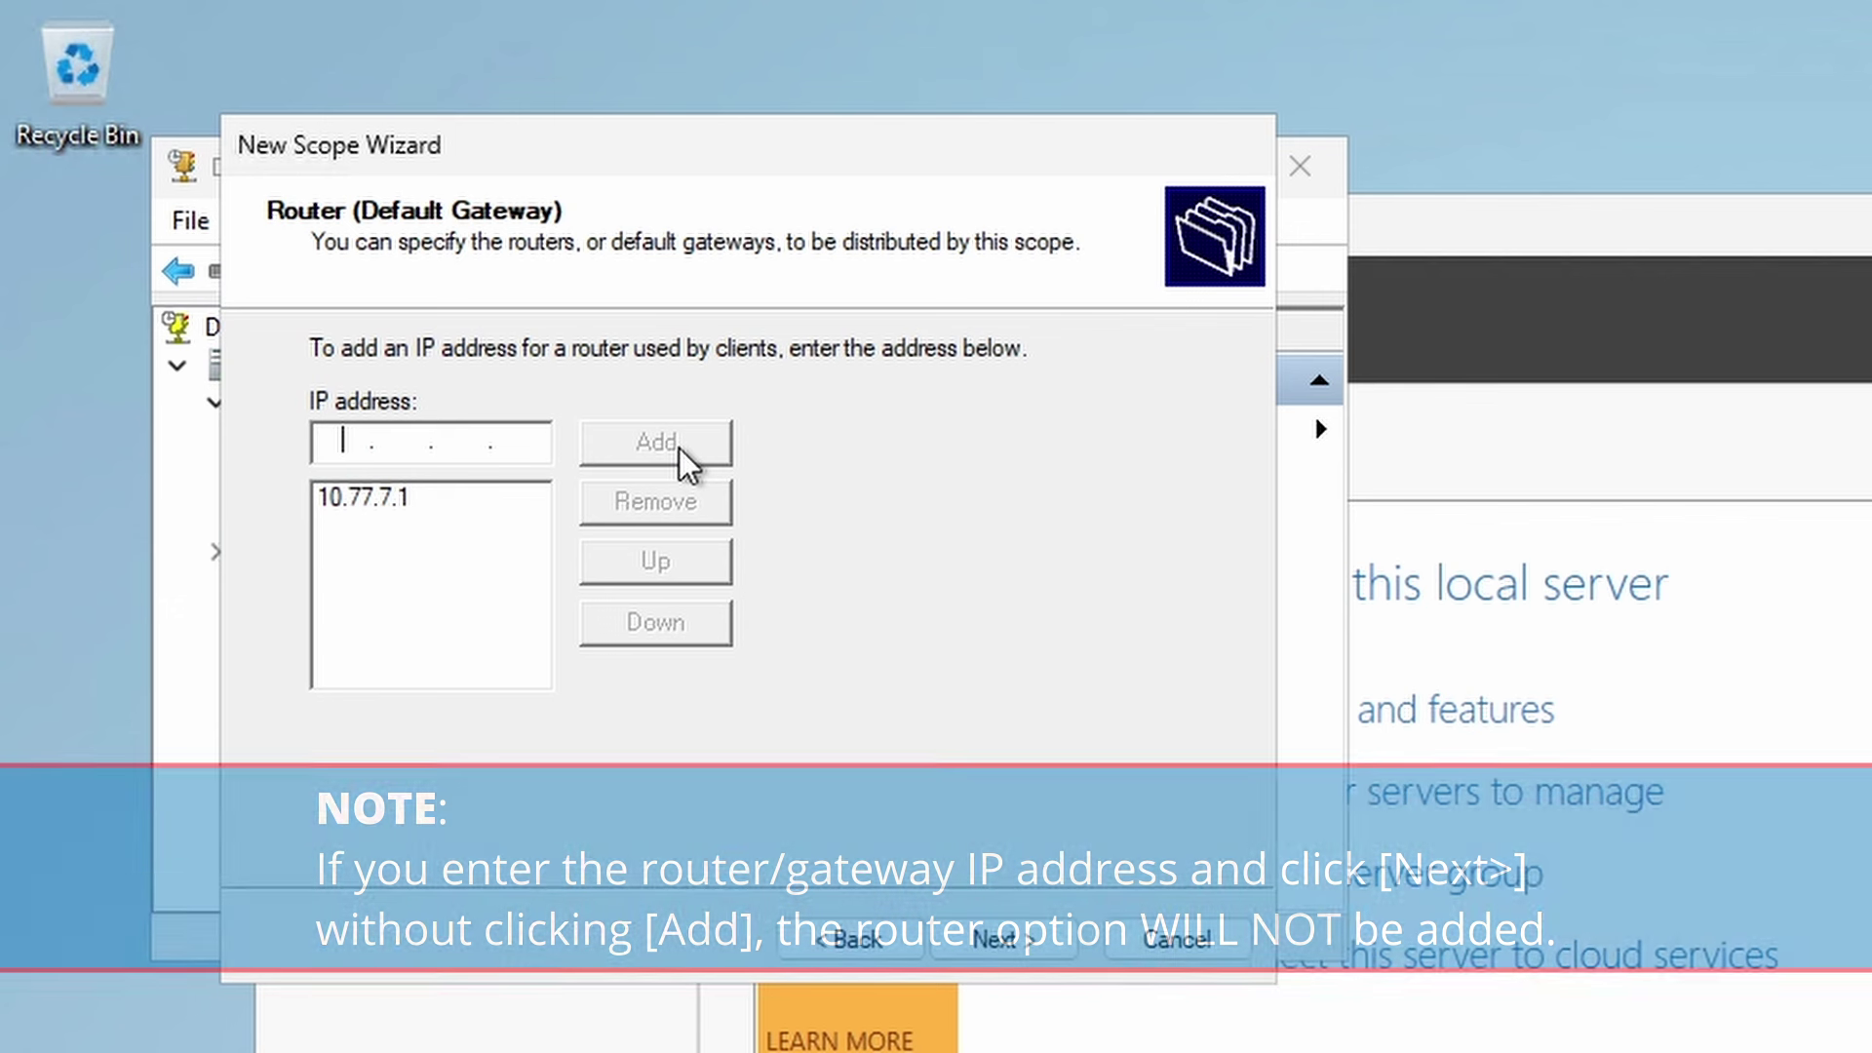
# Keep the hawktips.it DNS settings, skip WINS, and activate the scope
pyautogui.click(969, 938)
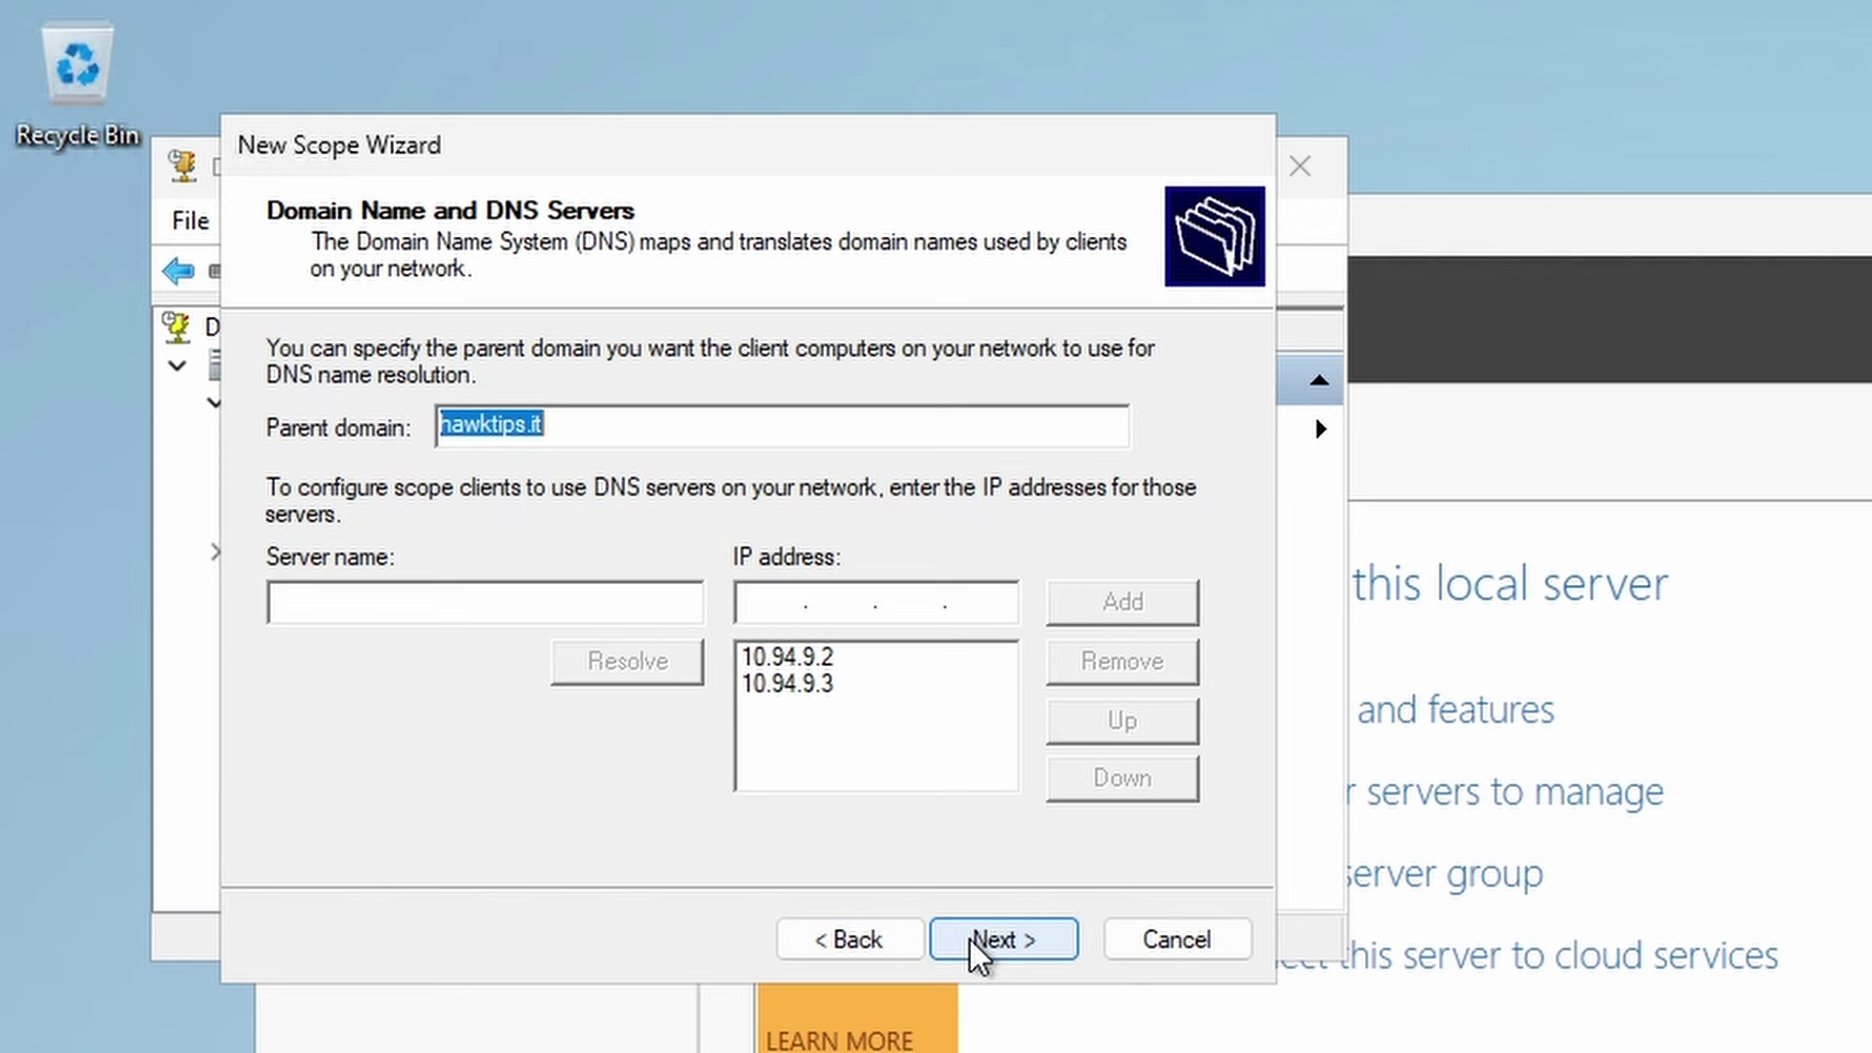
pyautogui.click(969, 938)
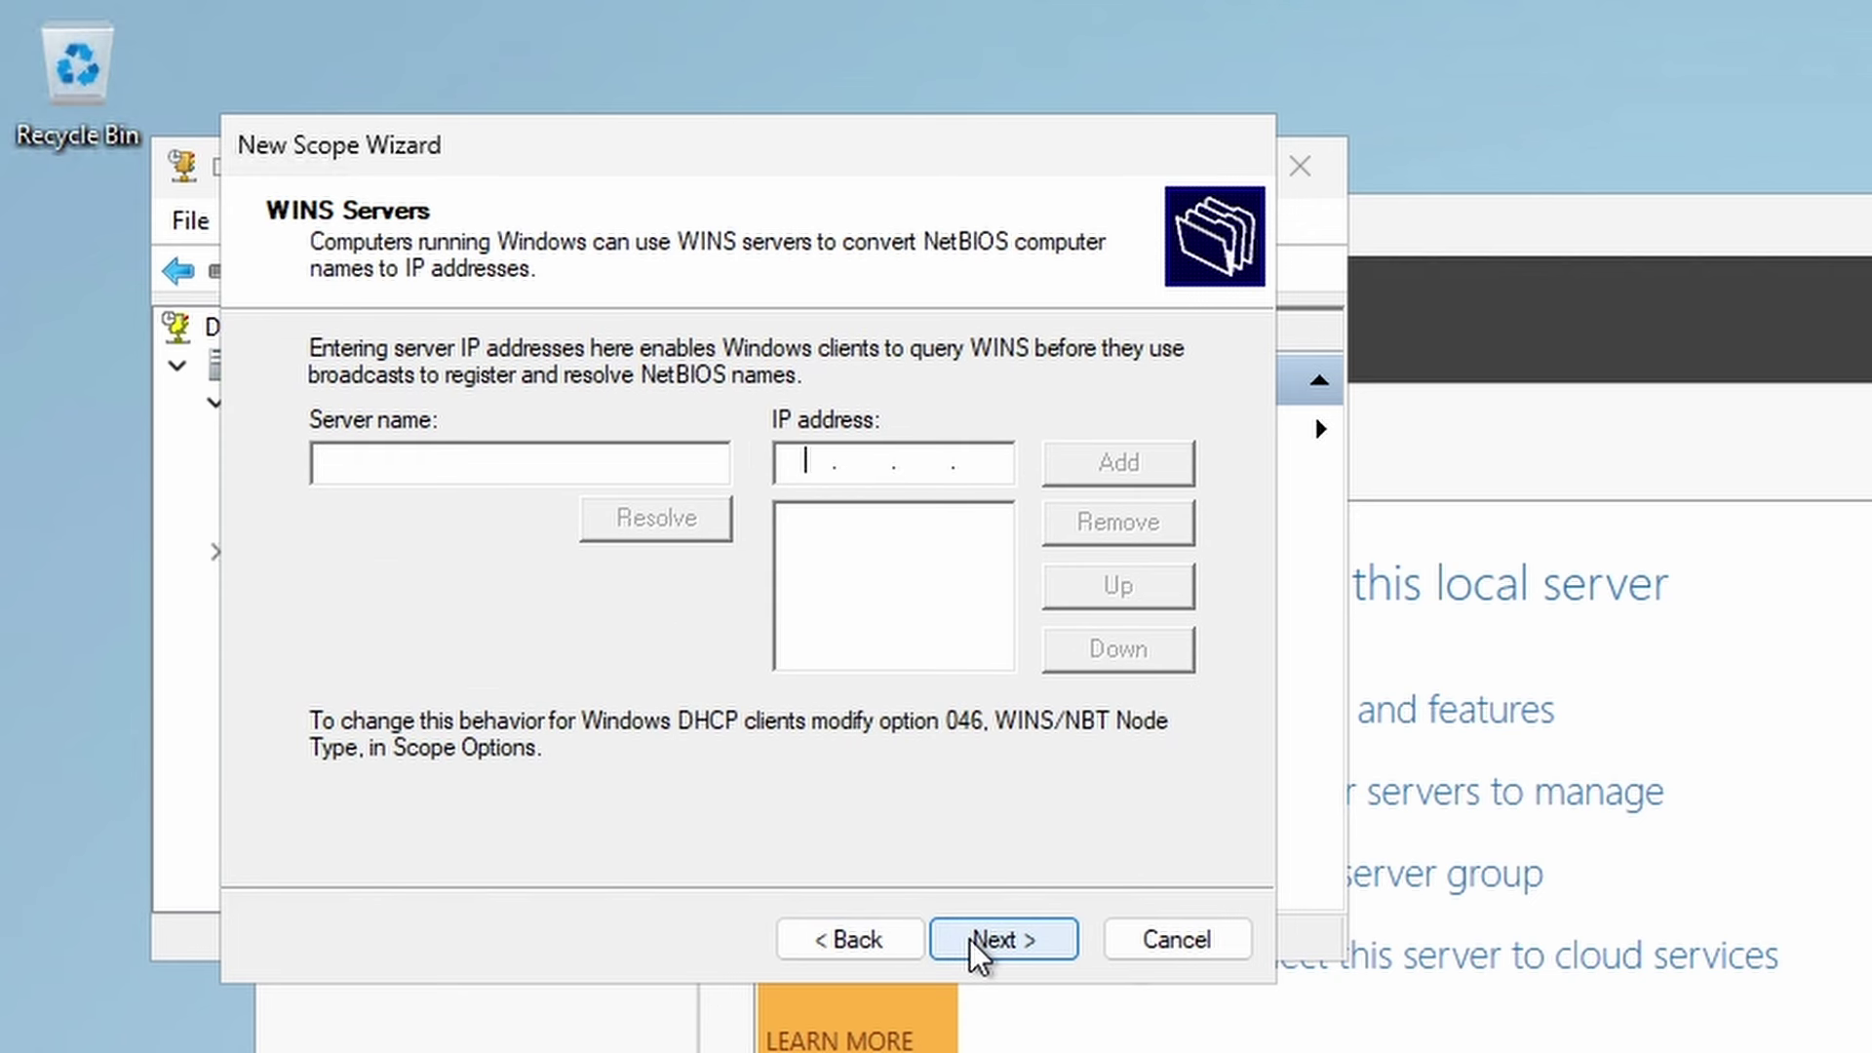
pyautogui.click(978, 939)
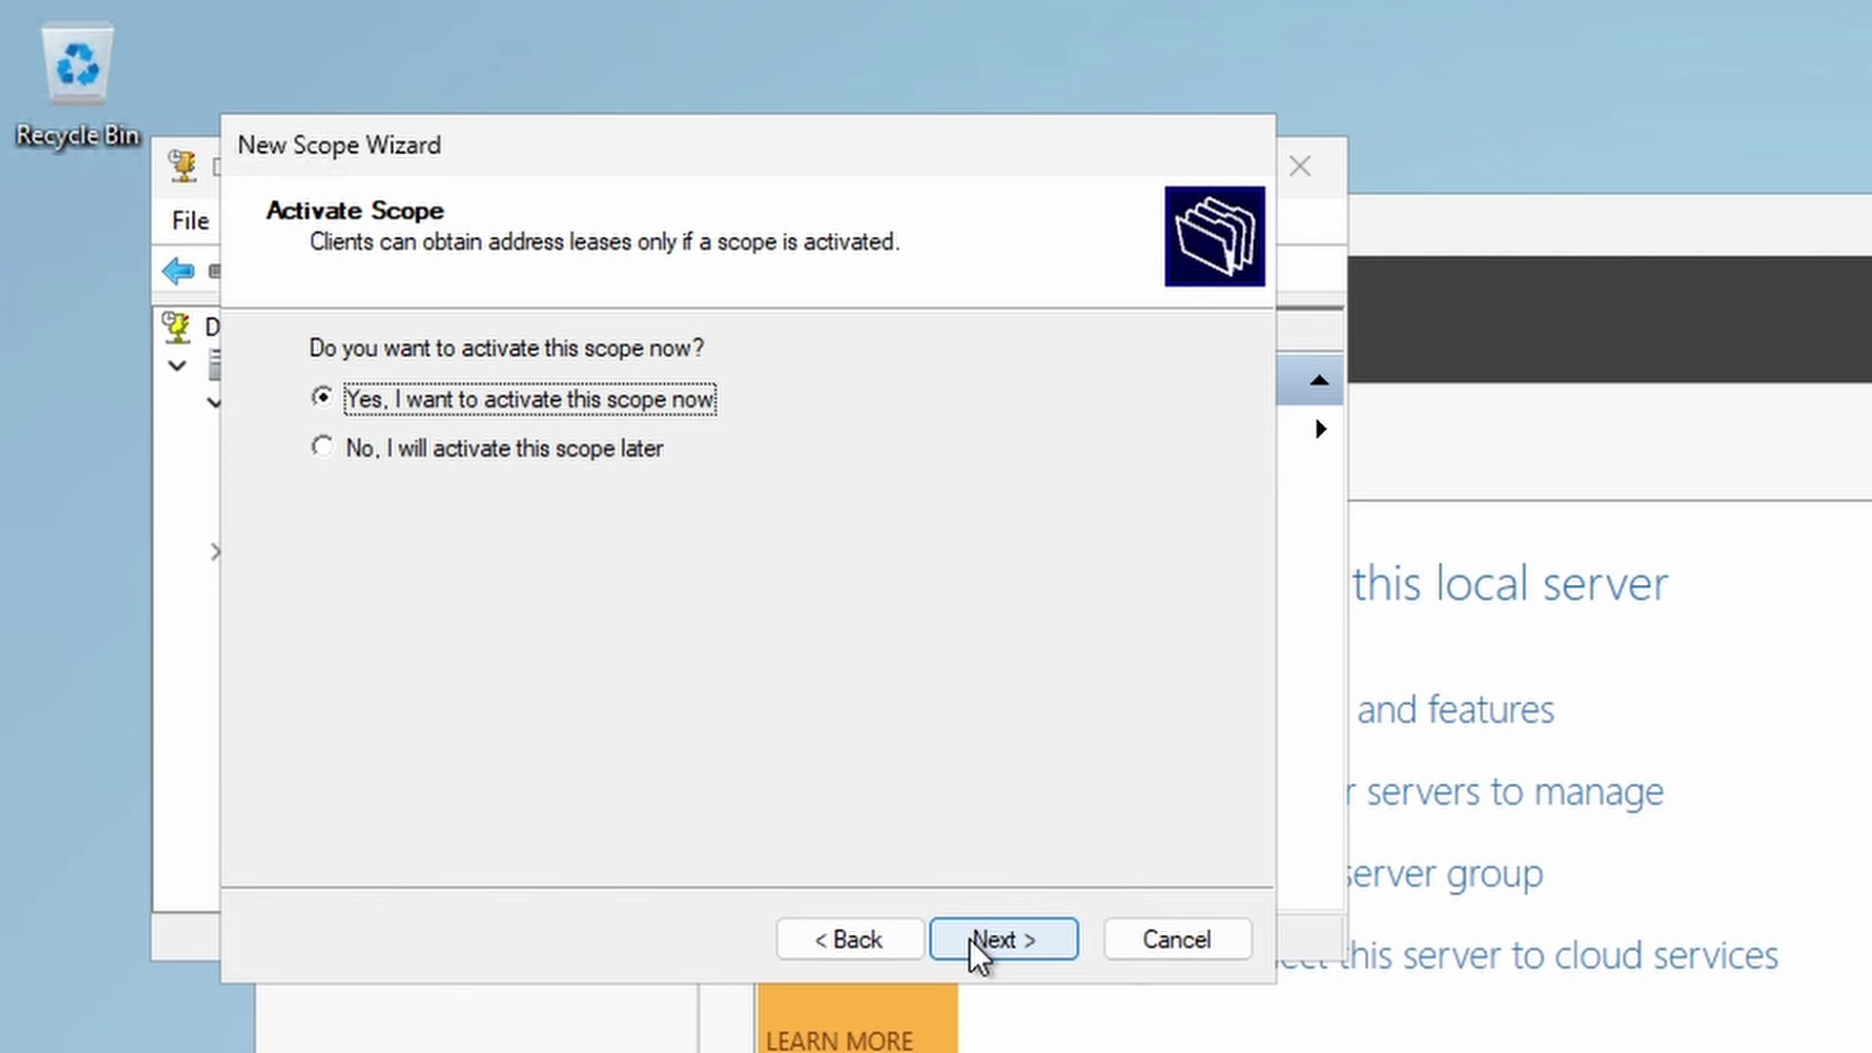
pyautogui.click(985, 938)
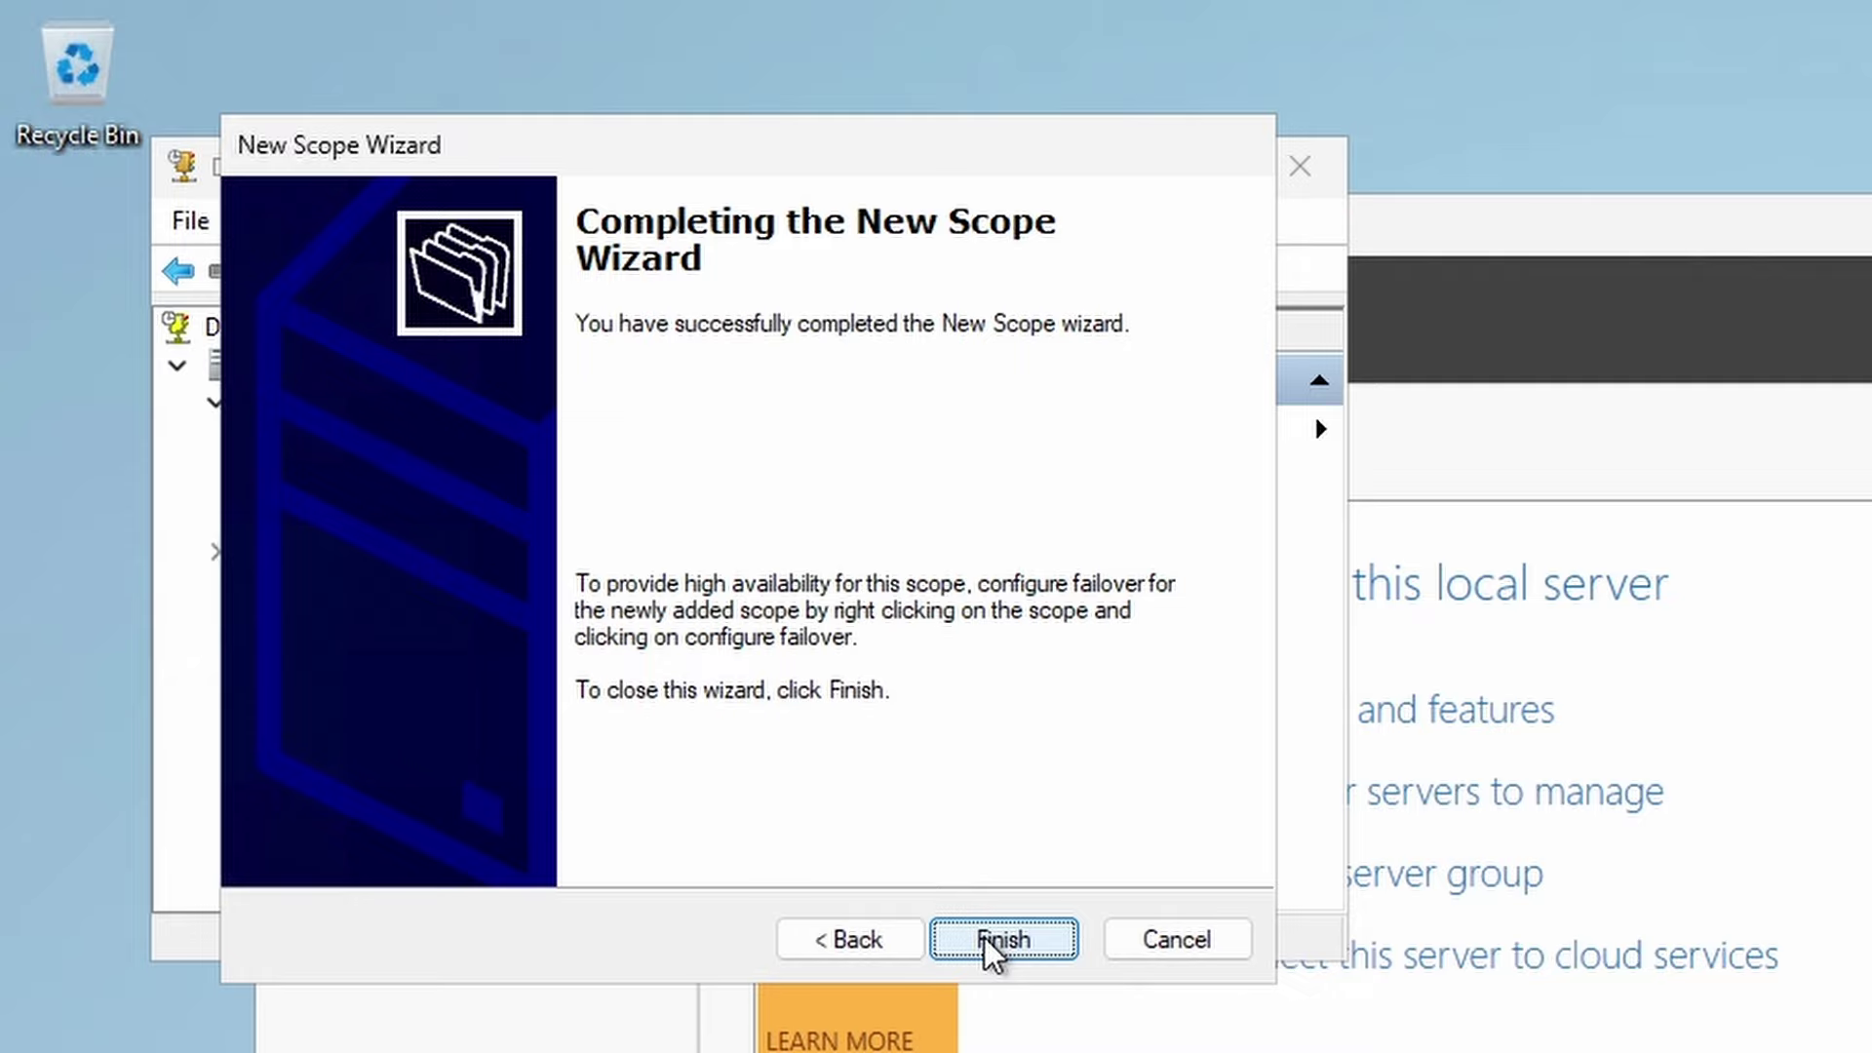
pyautogui.click(985, 938)
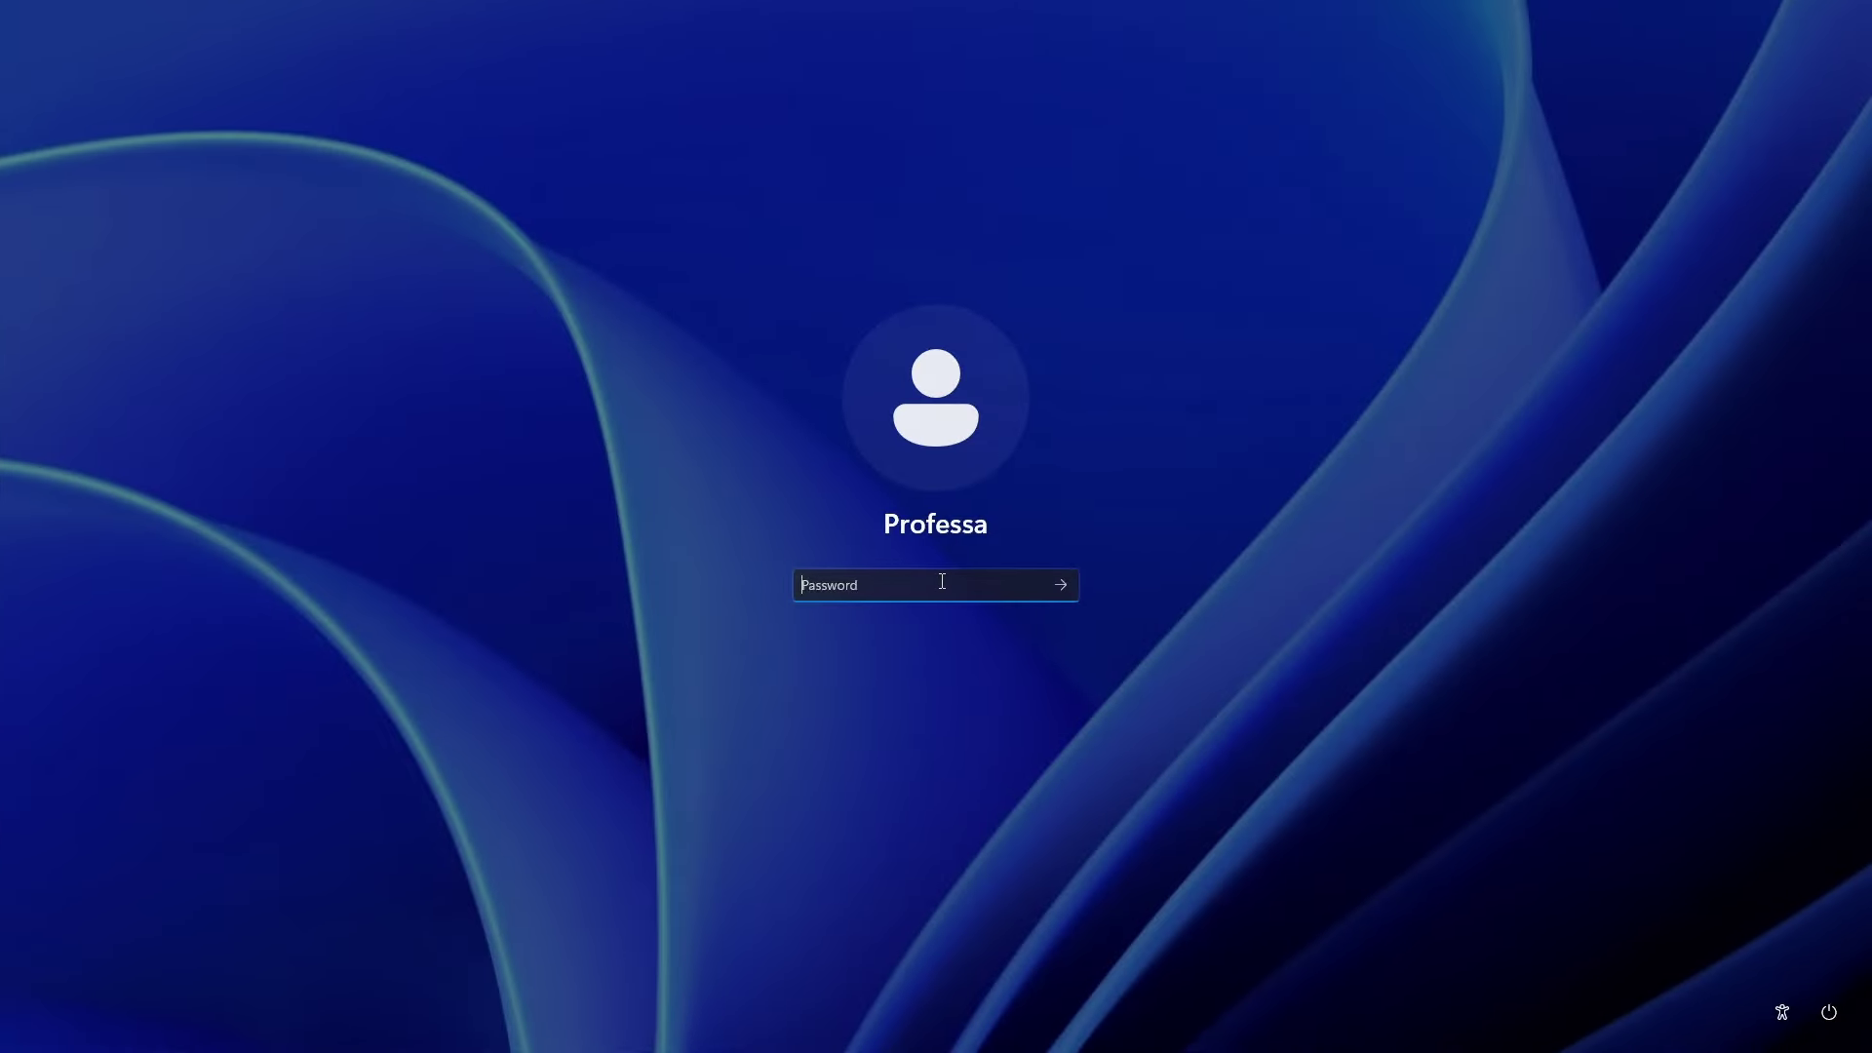
# Sign in to the Windows 11 client and run ipconfig /all, confirming lease 10.77.7.101
pyautogui.write('•••••••••••')
pyautogui.press('Return')
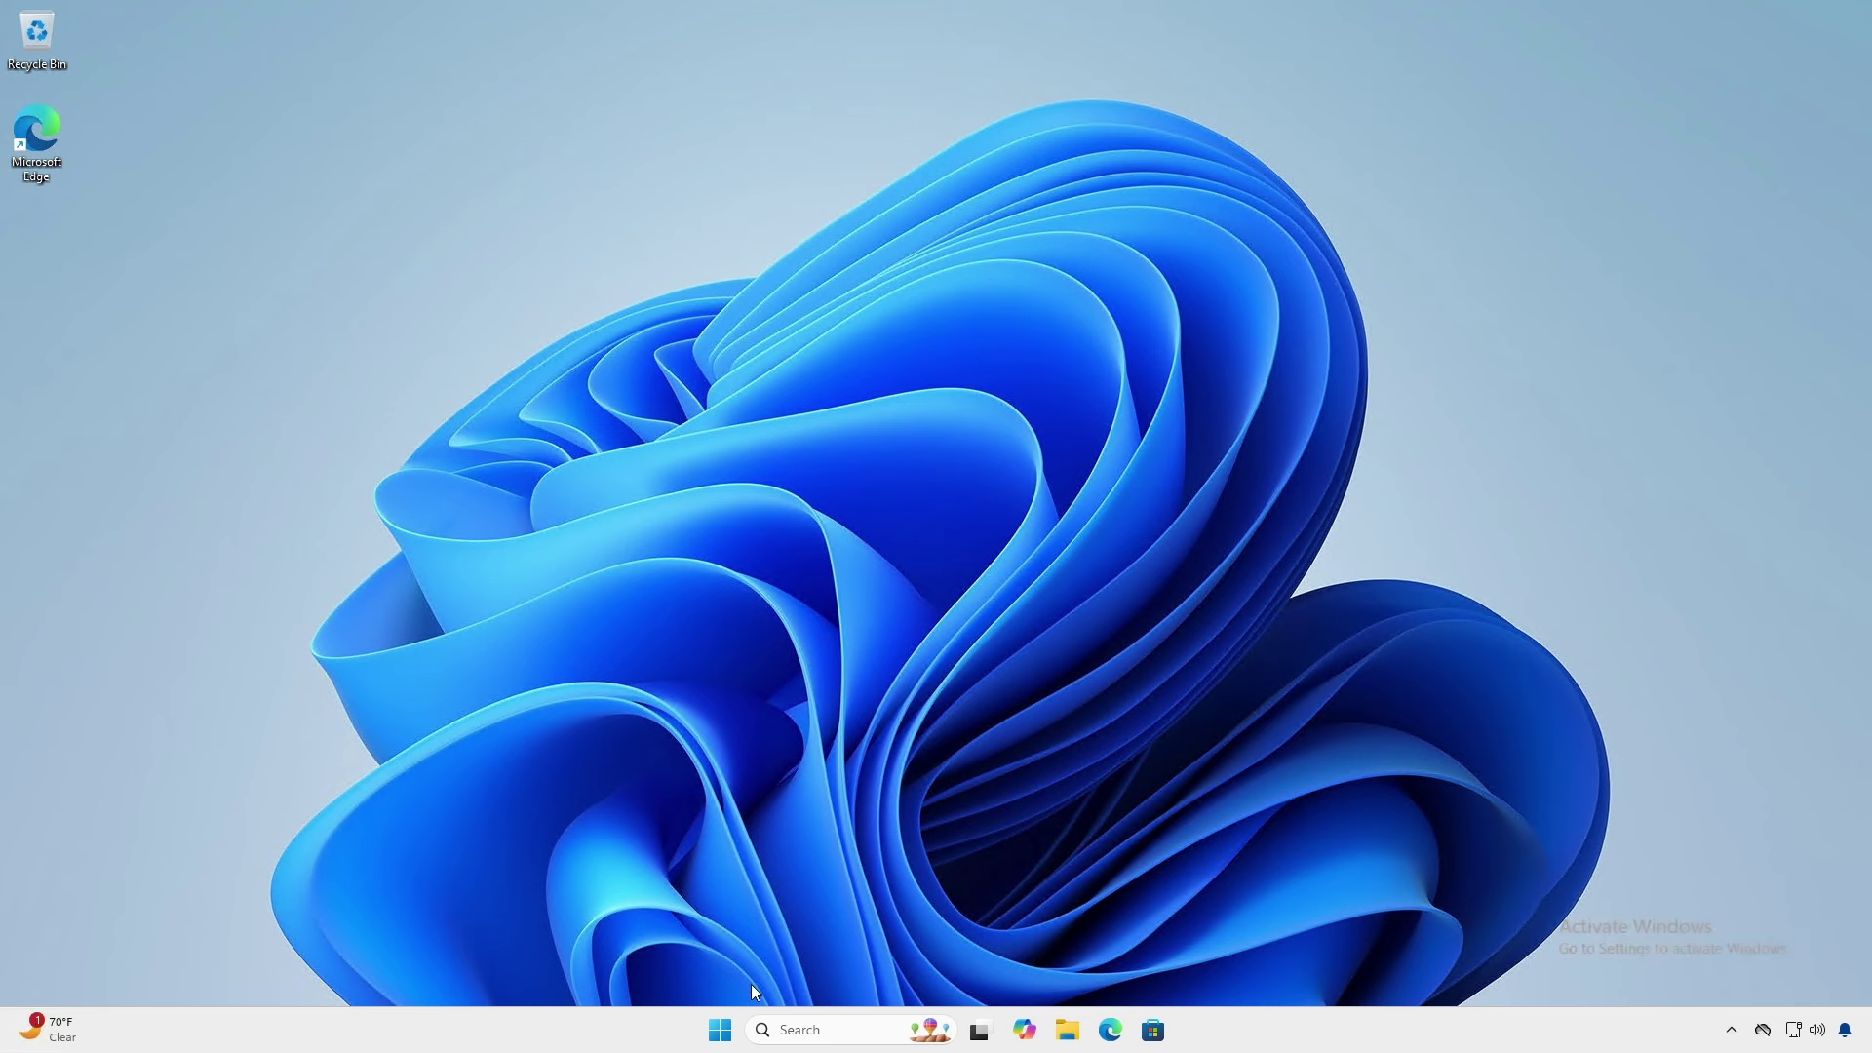
pyautogui.rightClick(722, 1030)
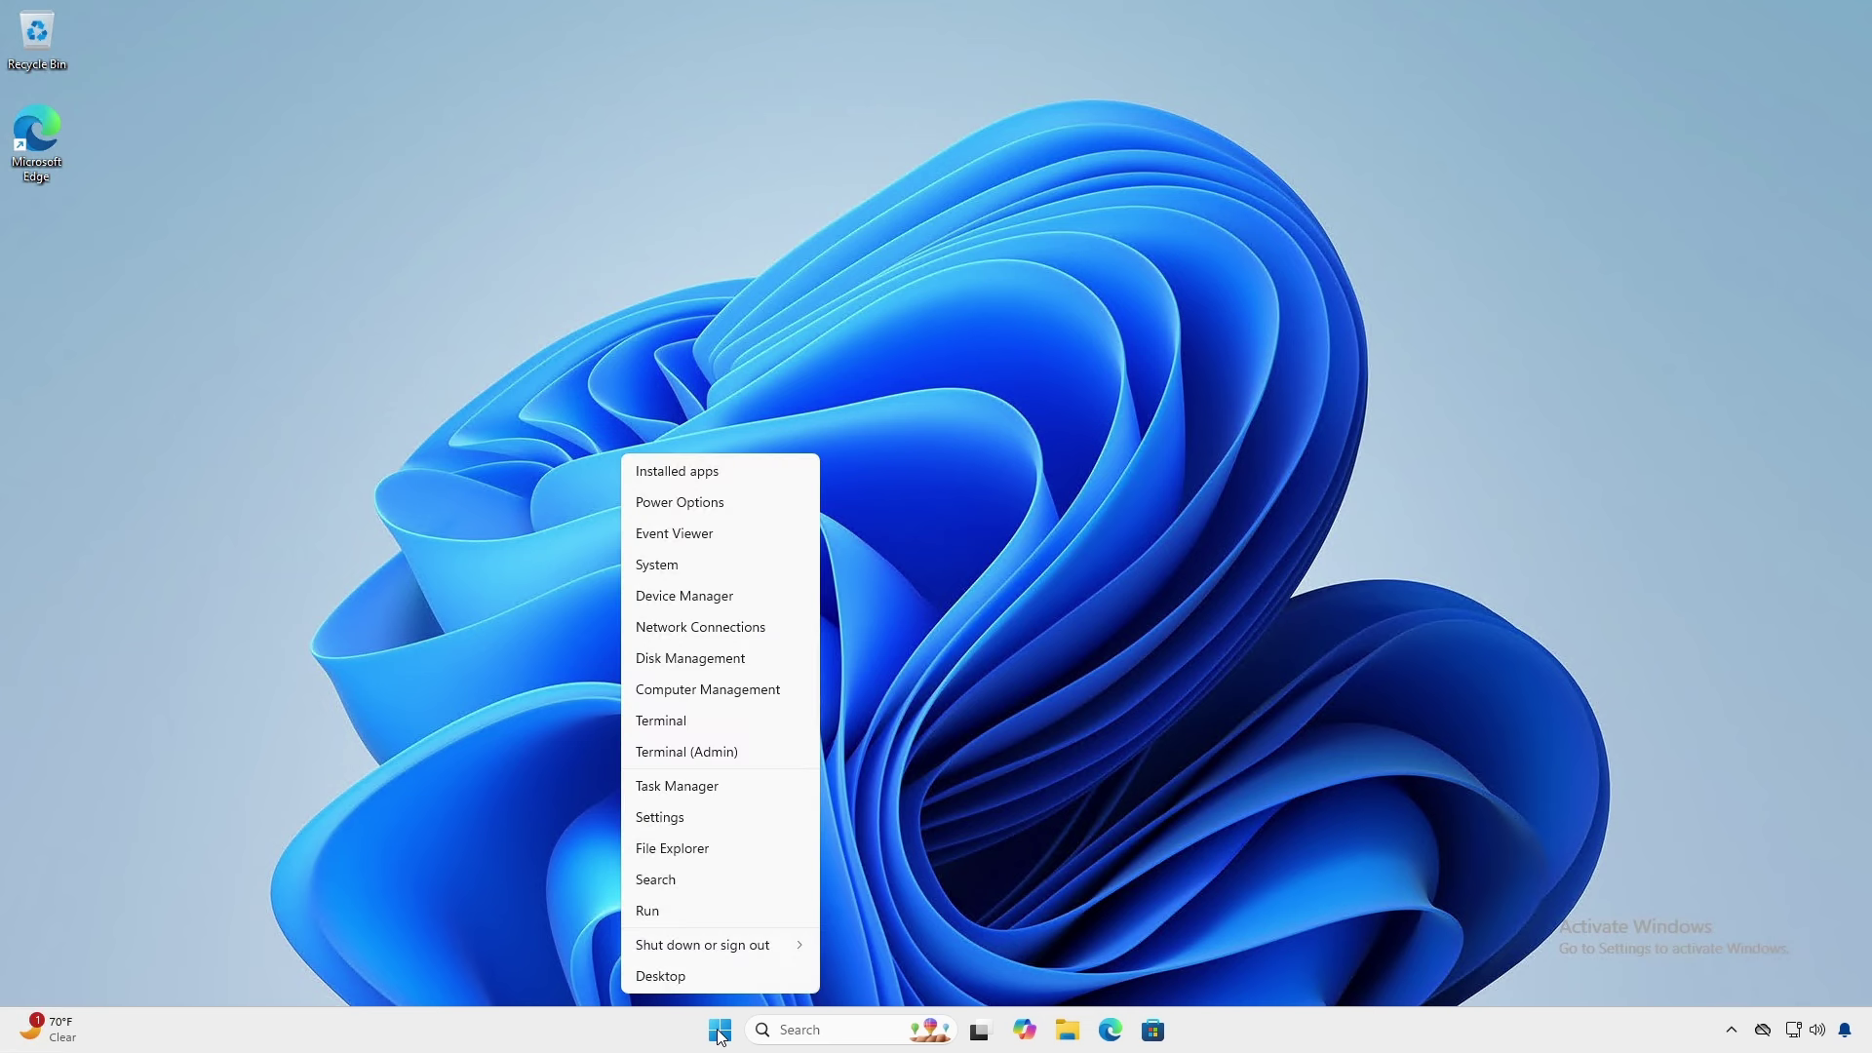
pyautogui.click(719, 727)
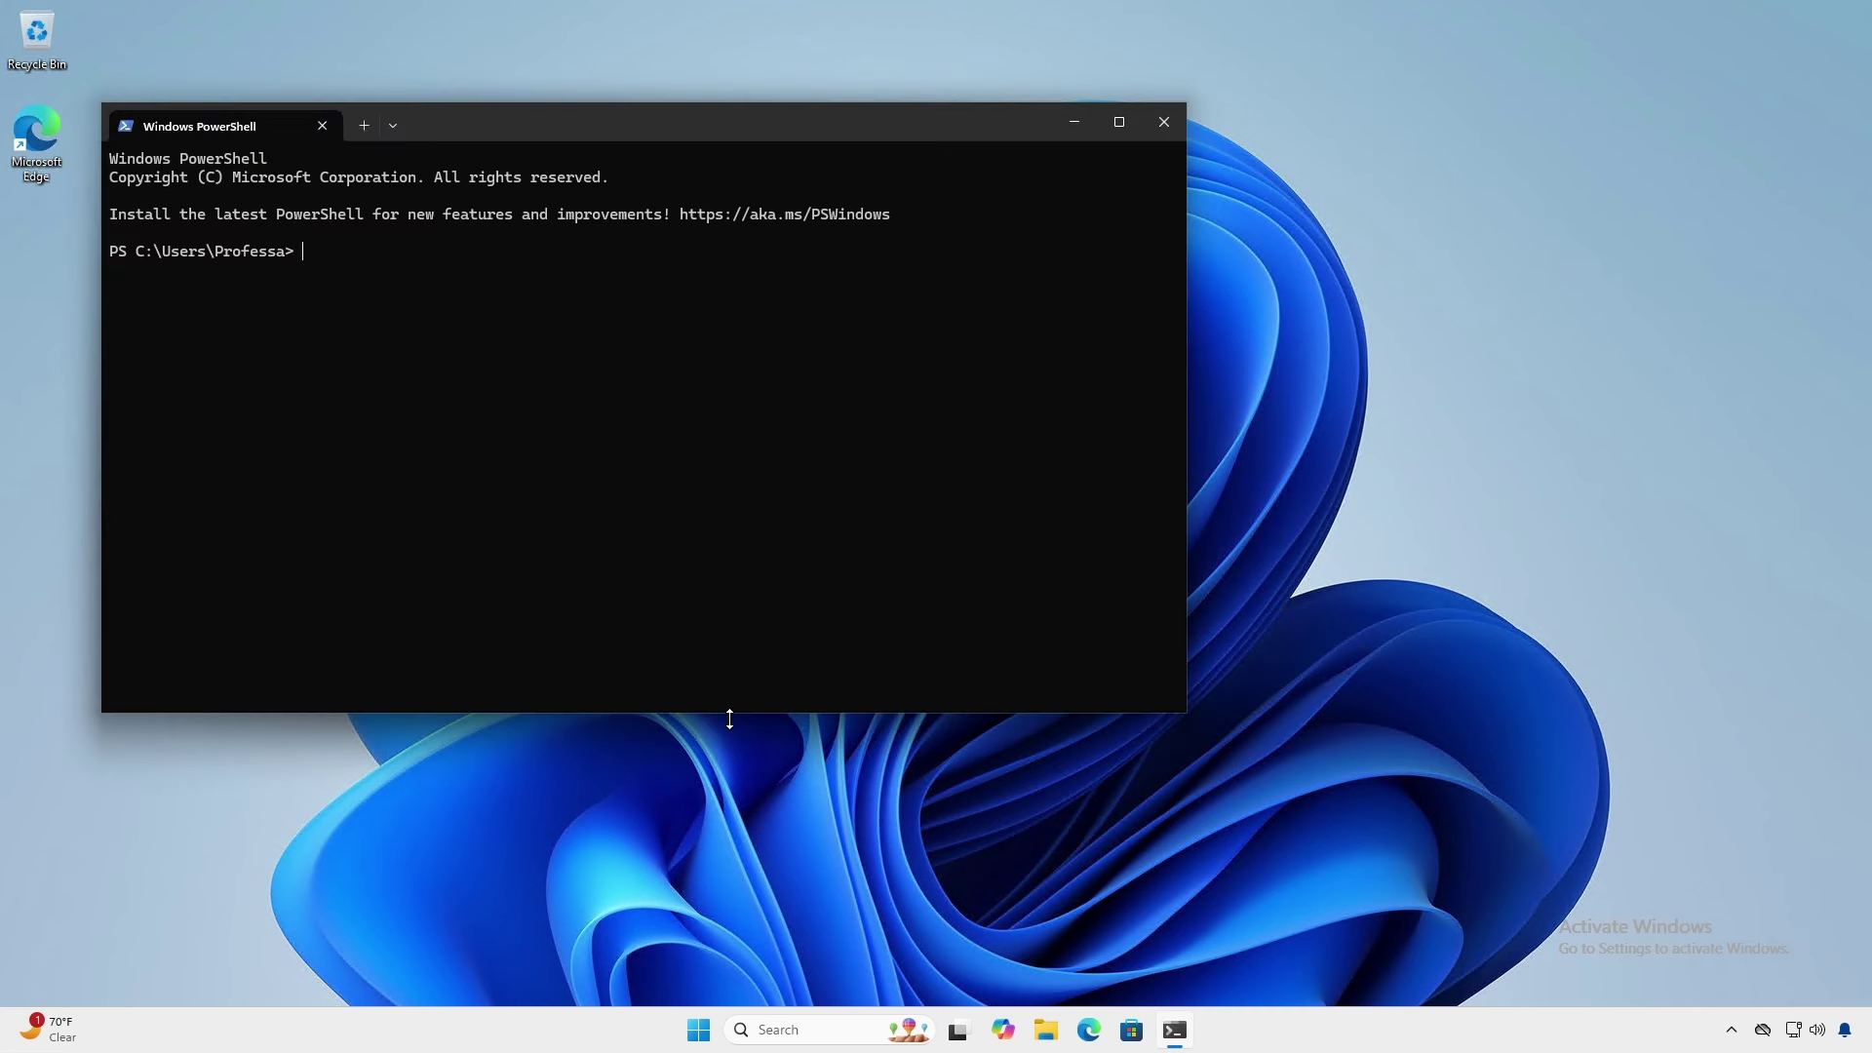
pyautogui.write('ipconfig /all')
pyautogui.press('Return')
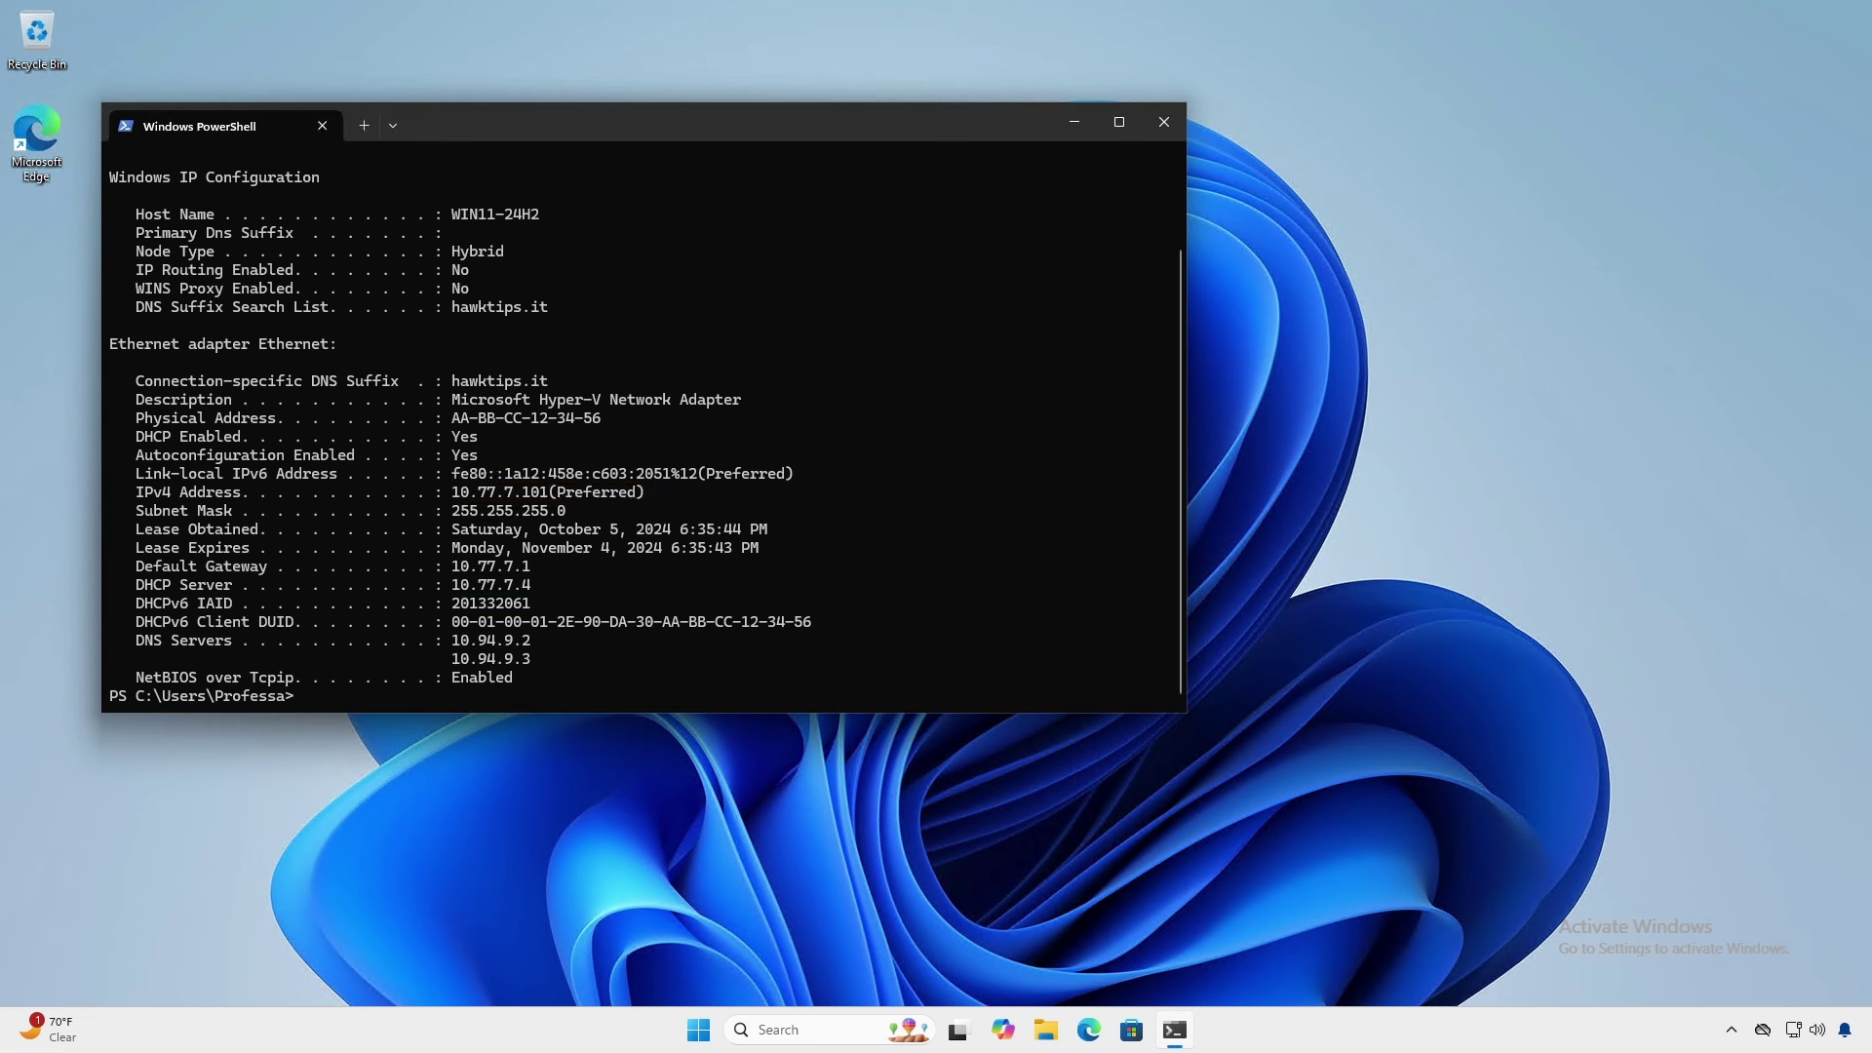
# Open an administrator terminal and enter 'ipconfig /release ; Stop-Computer'
pyautogui.rightClick(698, 1030)
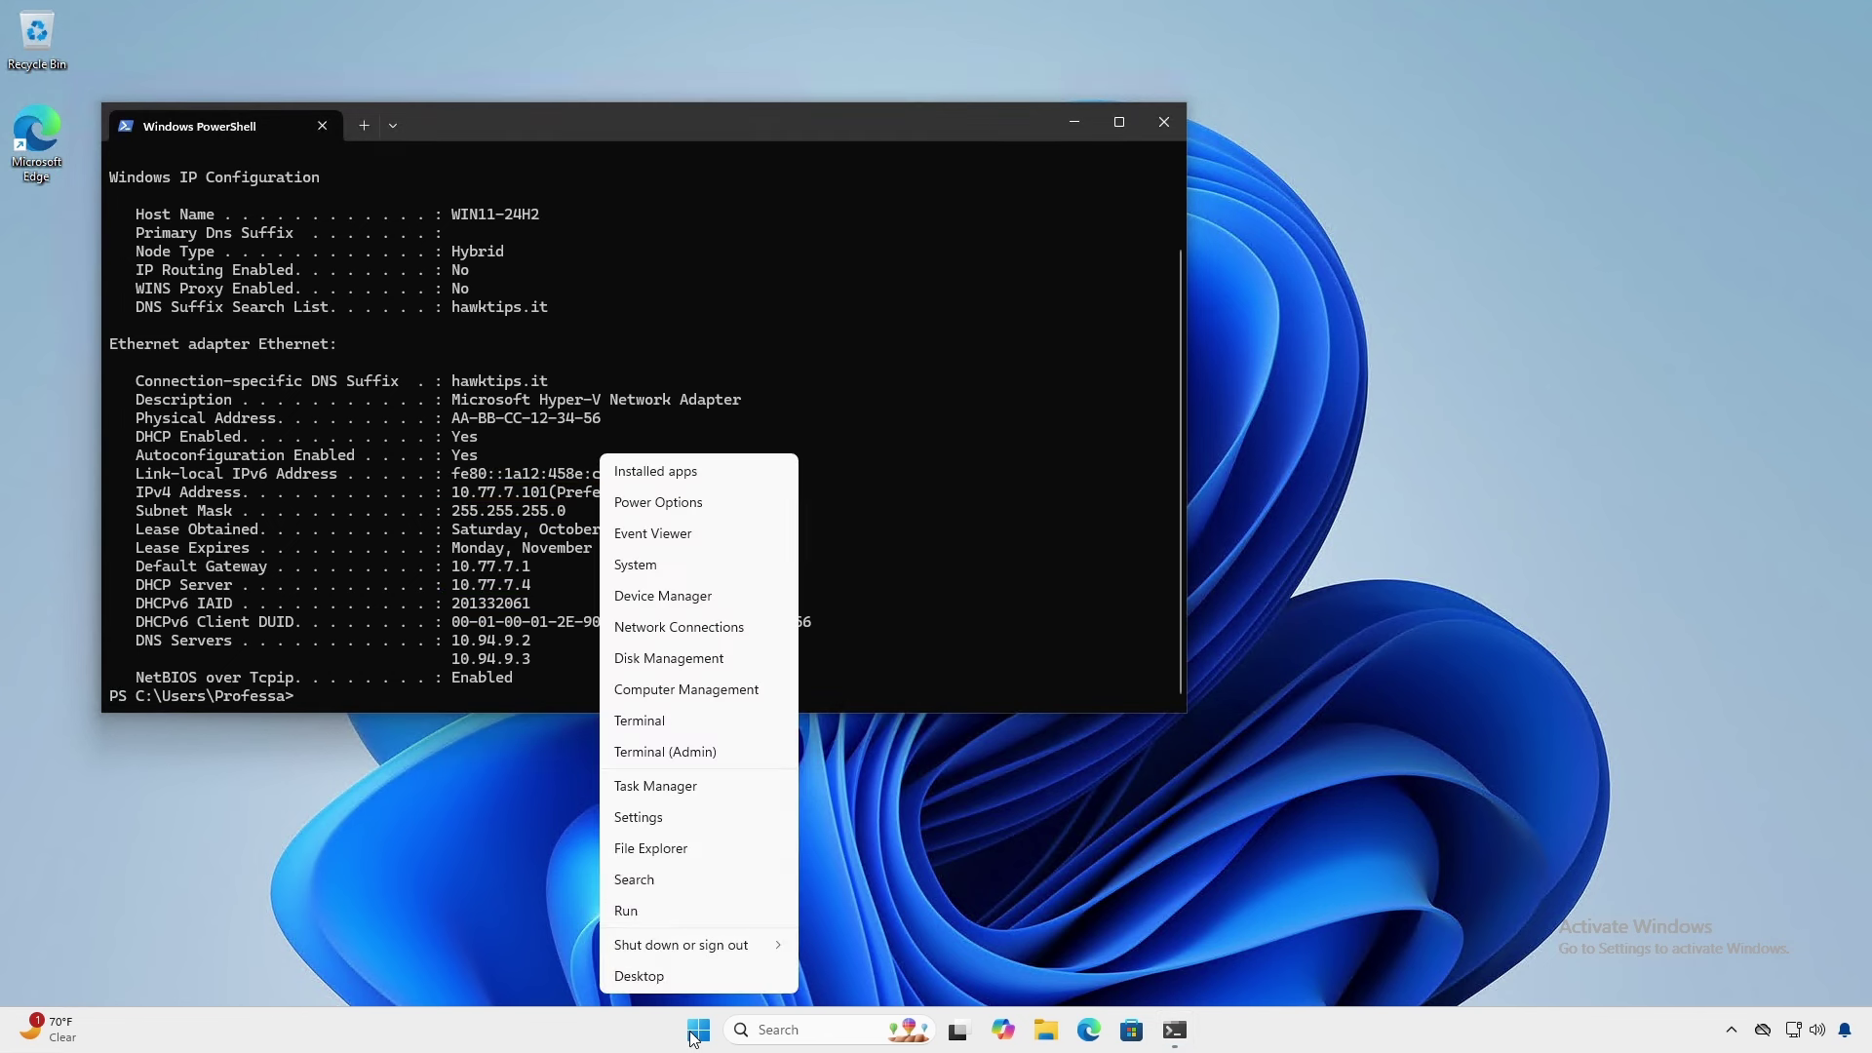
pyautogui.click(696, 752)
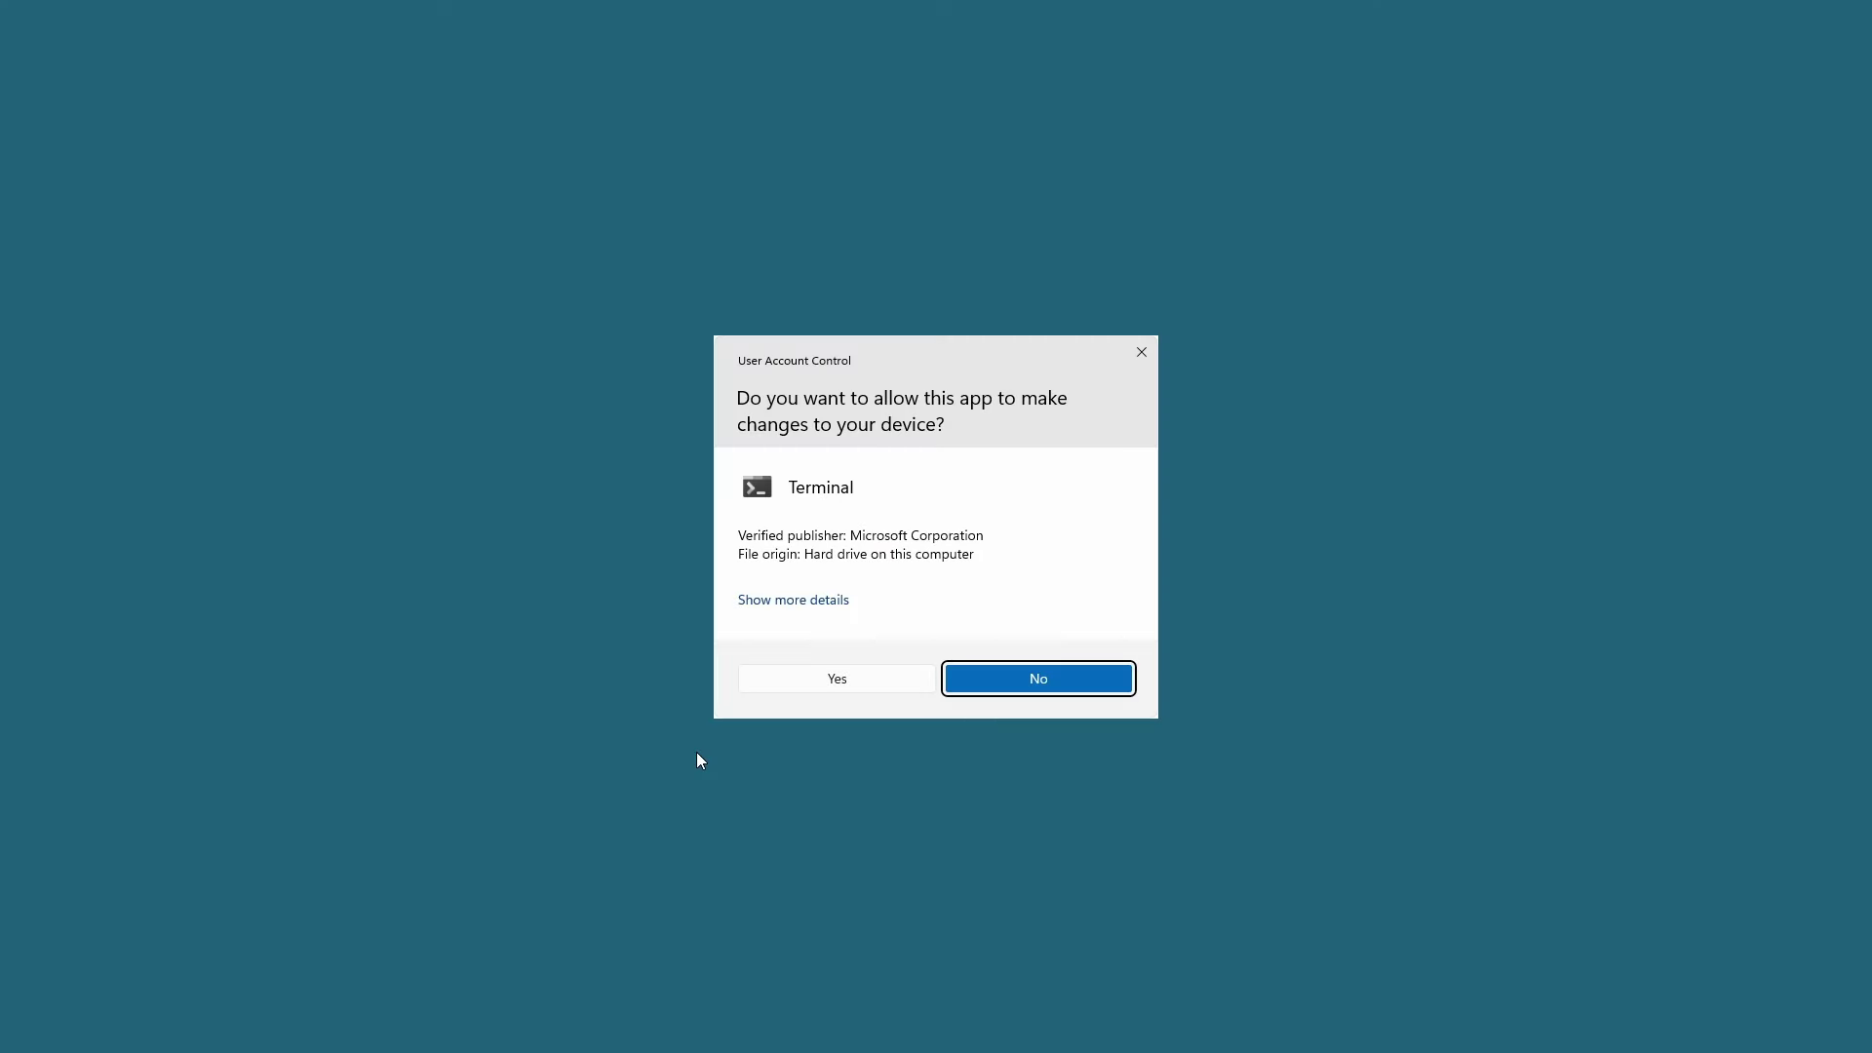
pyautogui.click(799, 684)
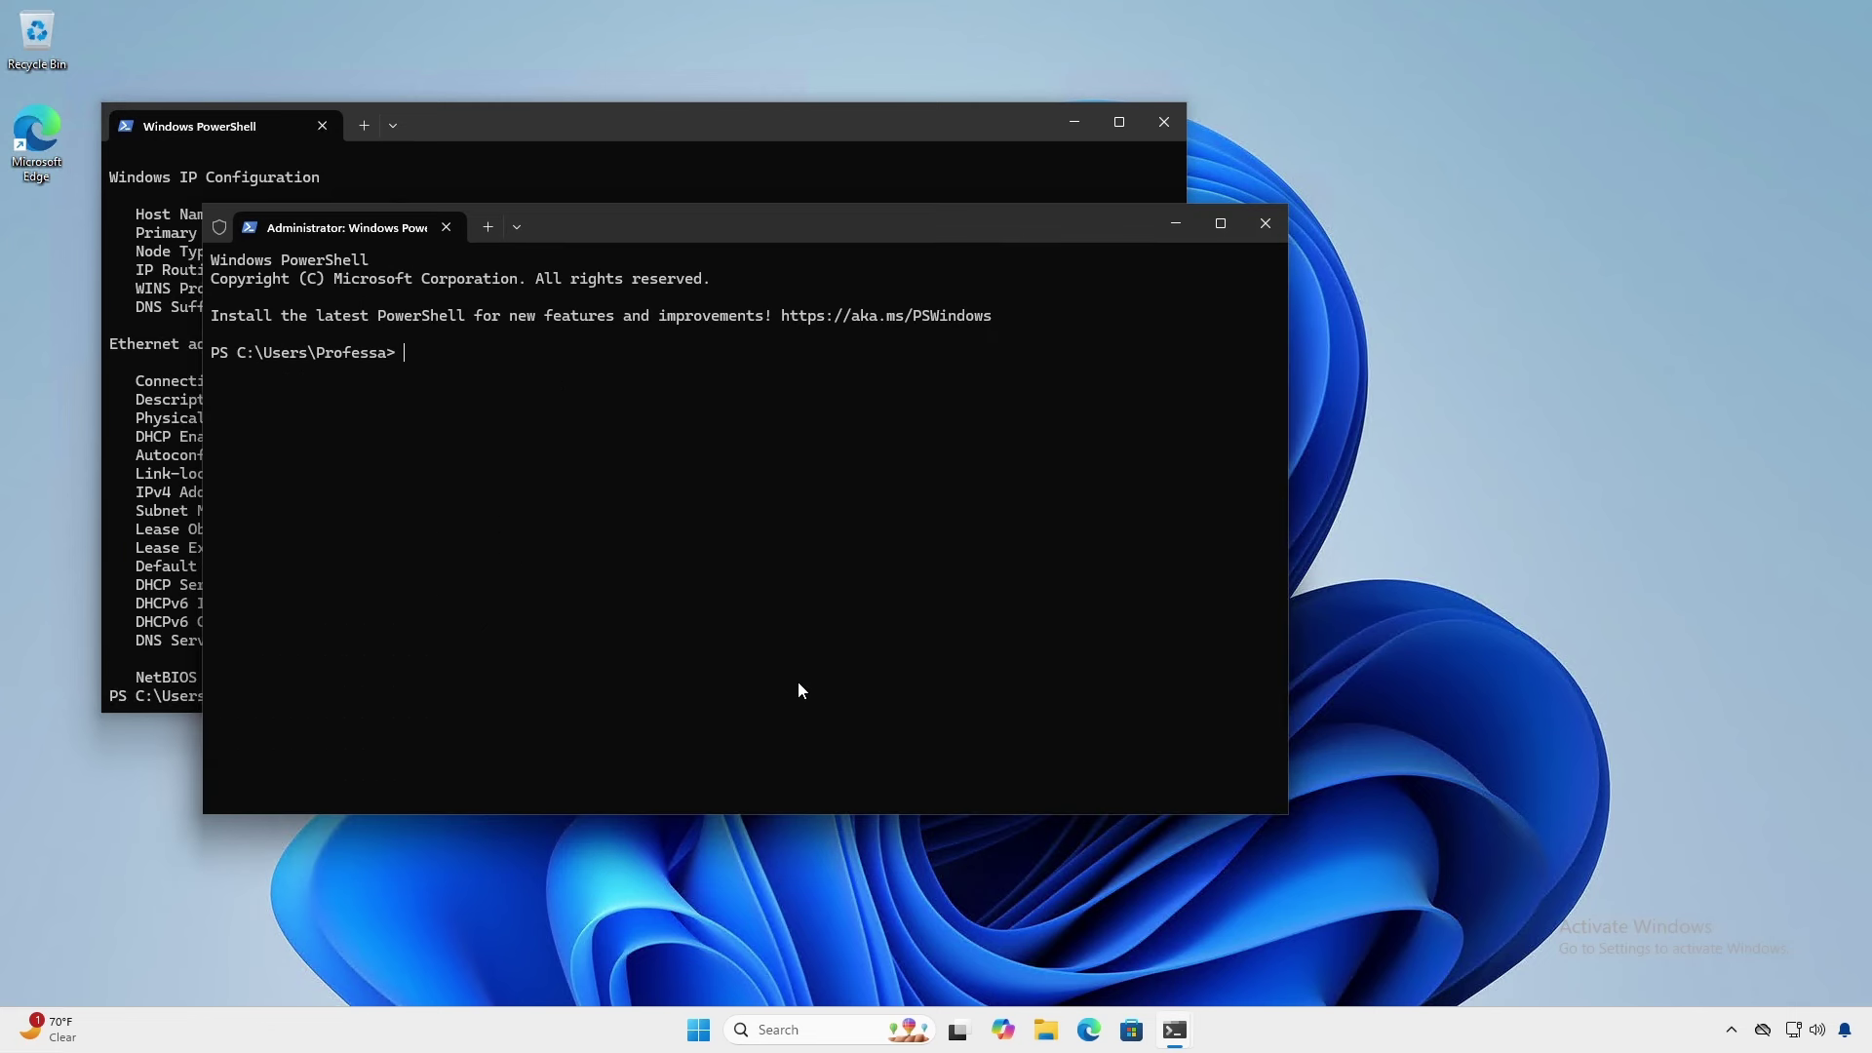
pyautogui.write('ipconfig /release ; Stop-Computer')
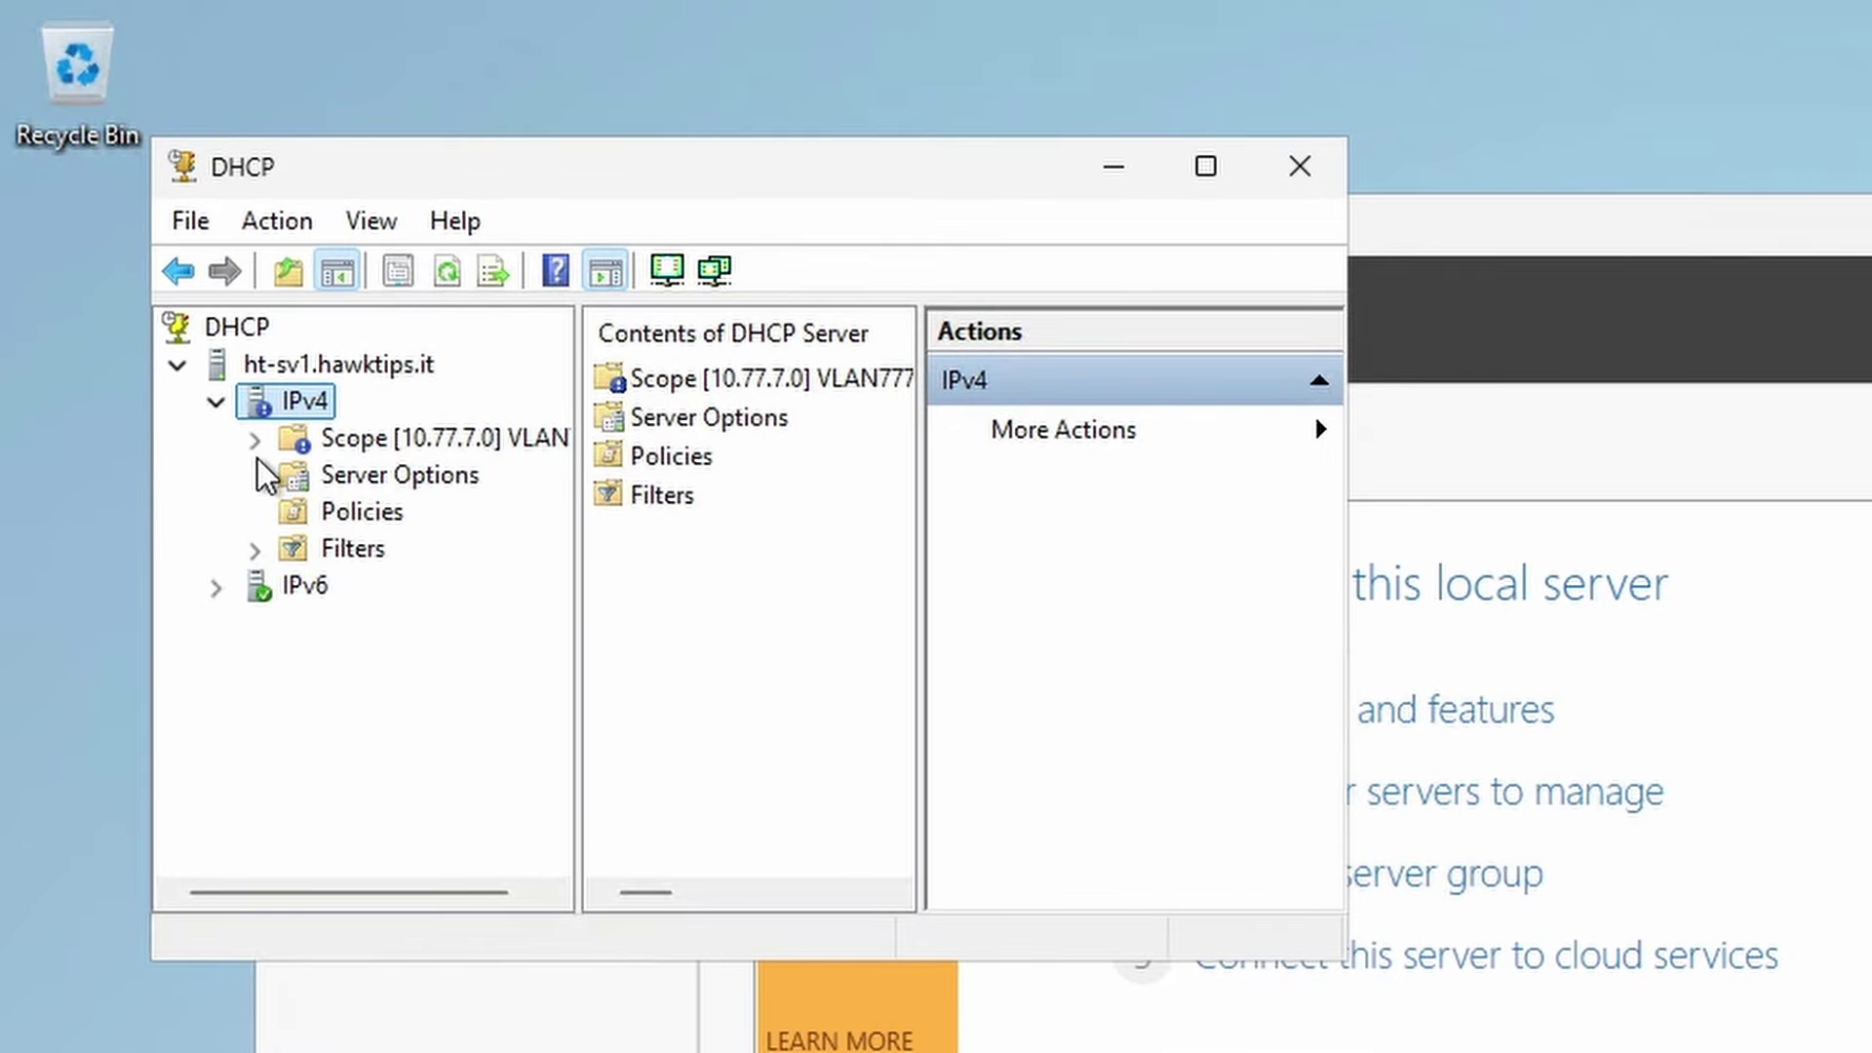
# Inspect the 10.77.7.0 scope's address leases, then switch to its empty Reservations page
pyautogui.click(255, 438)
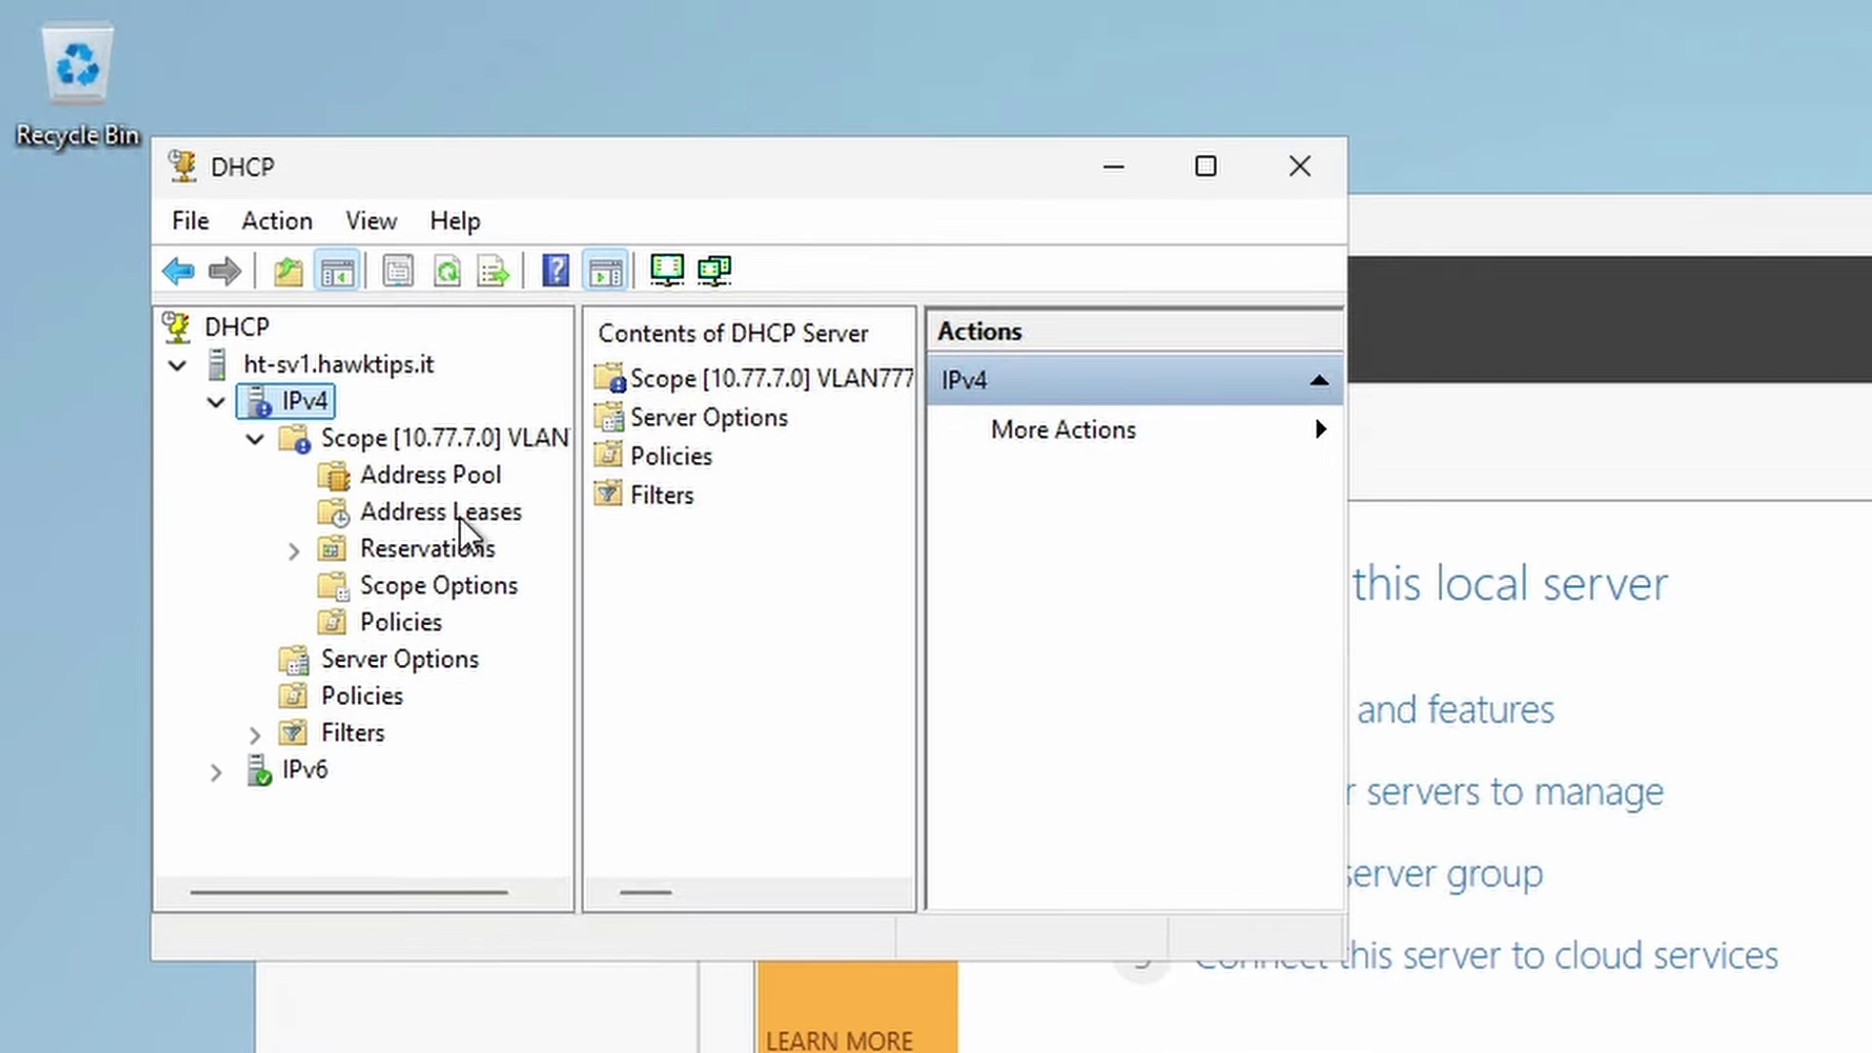
pyautogui.click(460, 515)
pyautogui.moveTo(914, 602); pyautogui.dragTo(1316, 654)
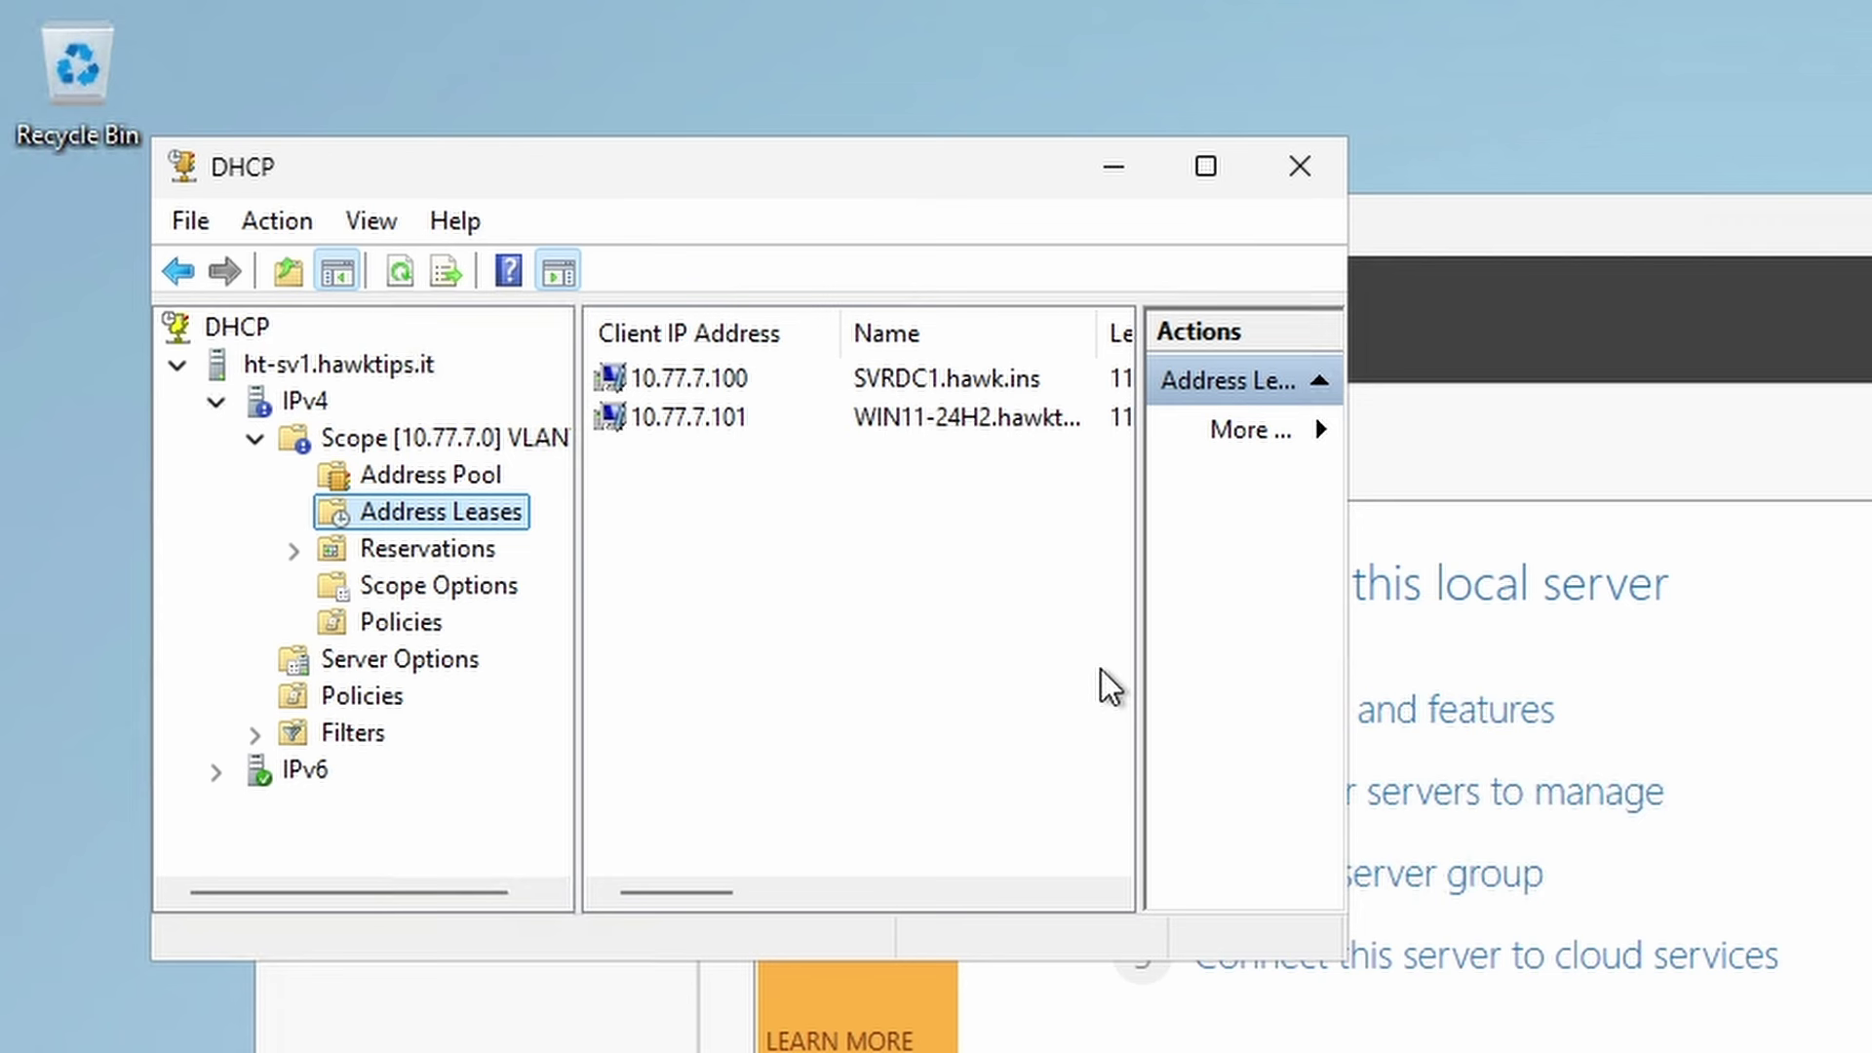
pyautogui.click(659, 632)
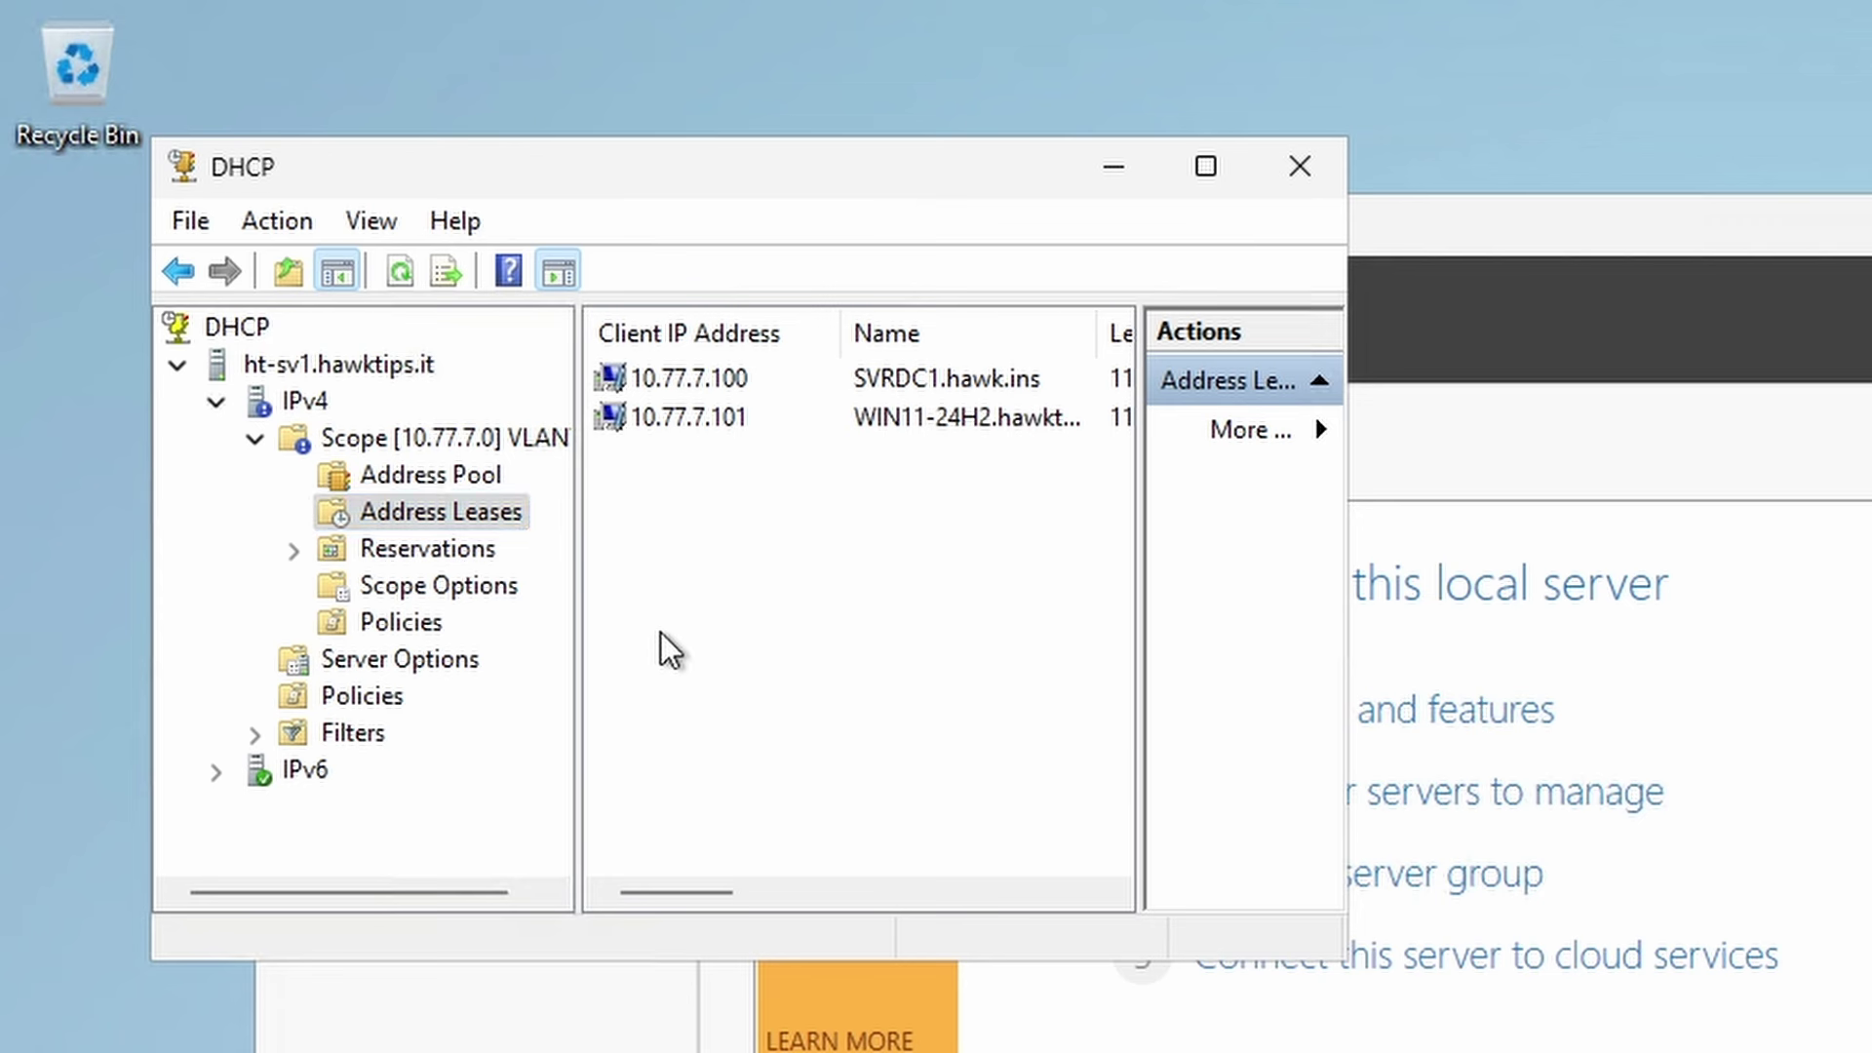
pyautogui.click(365, 552)
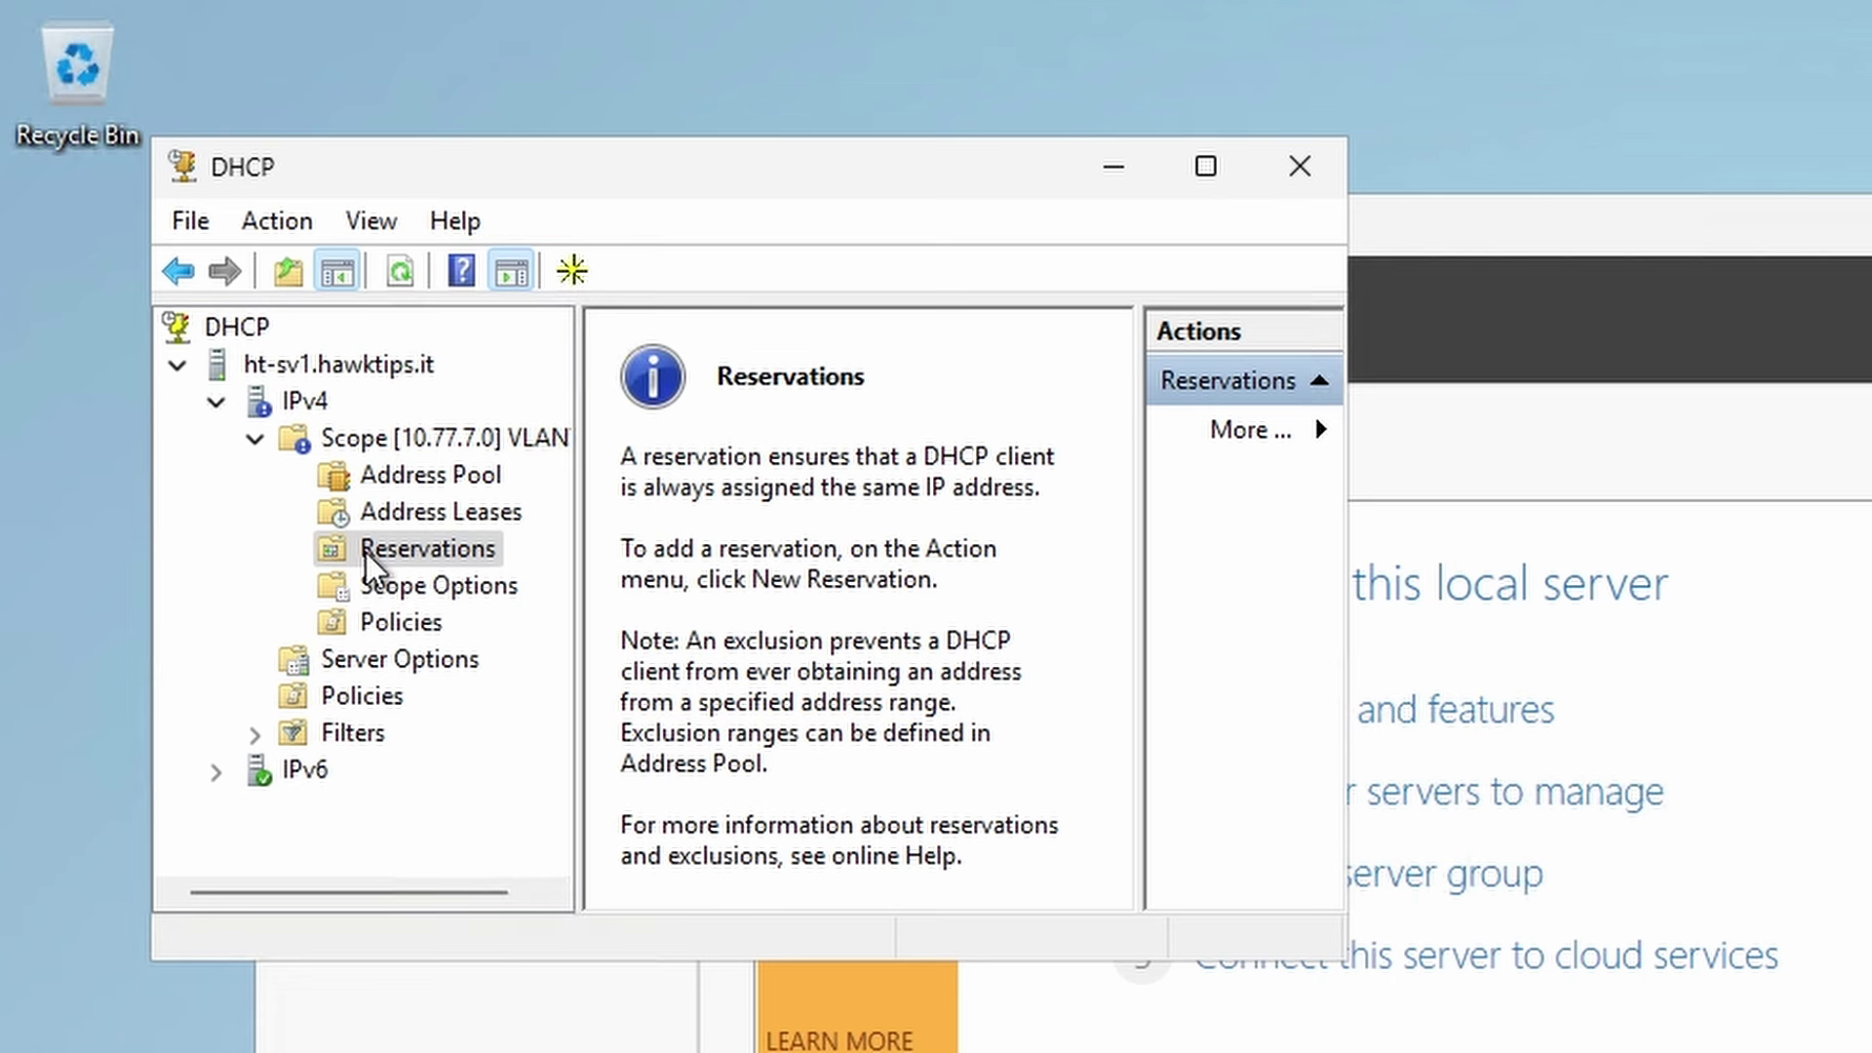
# Reserve 10.77.7.215 for 24H2Client with MAC AABBCC123456, DHCP clients only
pyautogui.rightClick(365, 552)
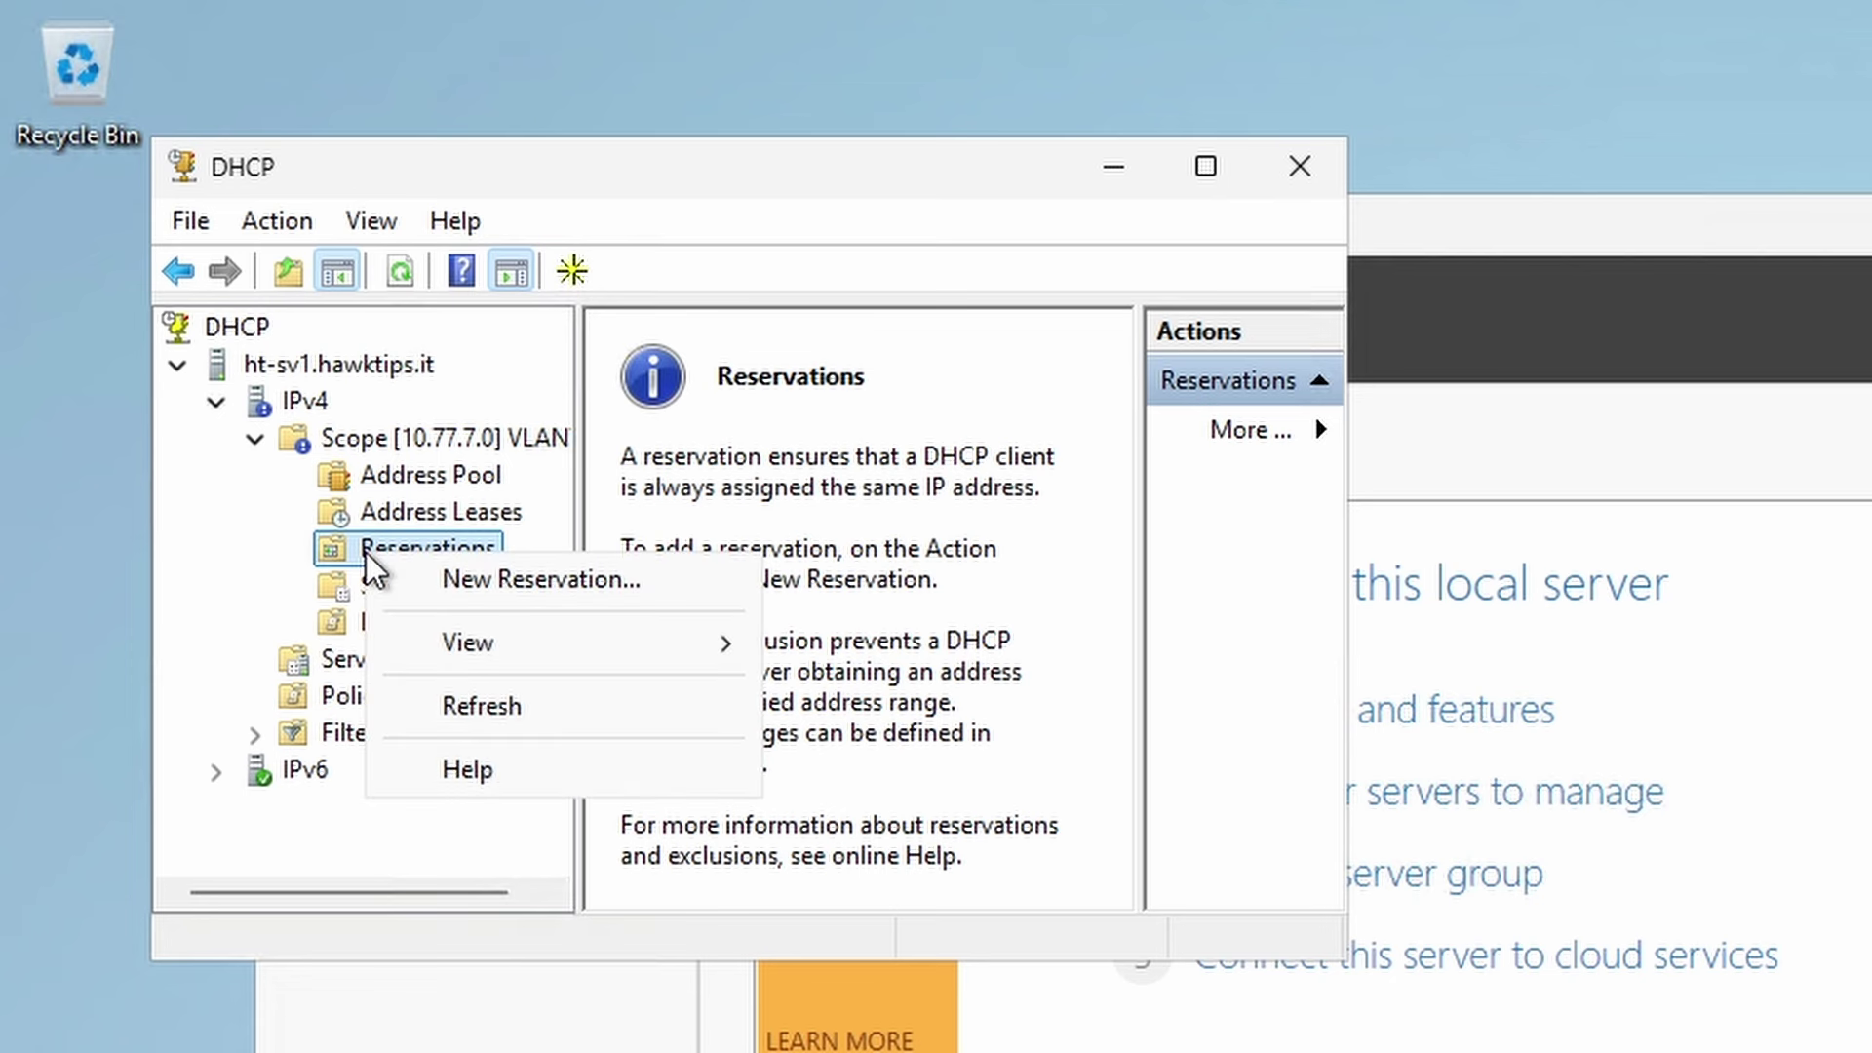
pyautogui.click(480, 574)
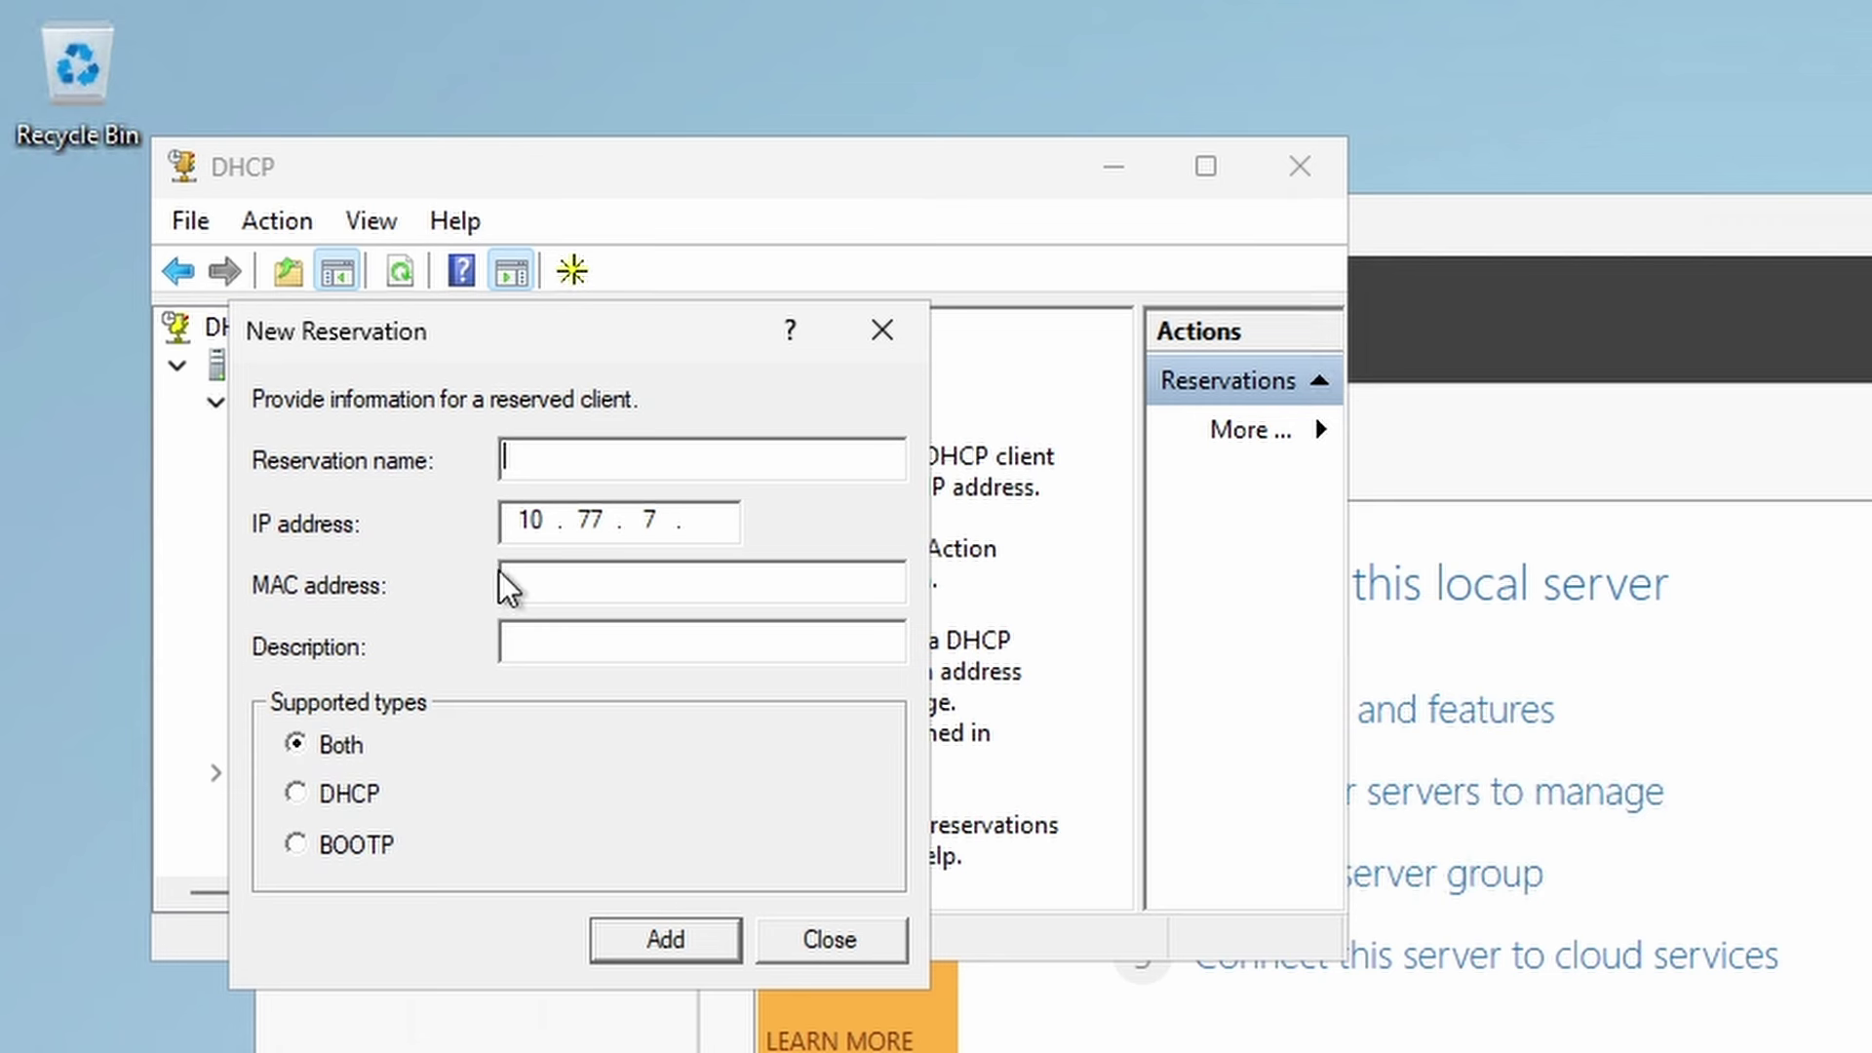
pyautogui.write('W')
pyautogui.press('BackSpace')
pyautogui.write('W')
pyautogui.press('BackSpace')
pyautogui.write('24H2Client')
pyautogui.press('Tab')
pyautogui.write('215')
pyautogui.press('Tab')
pyautogui.write('AABBCC123')
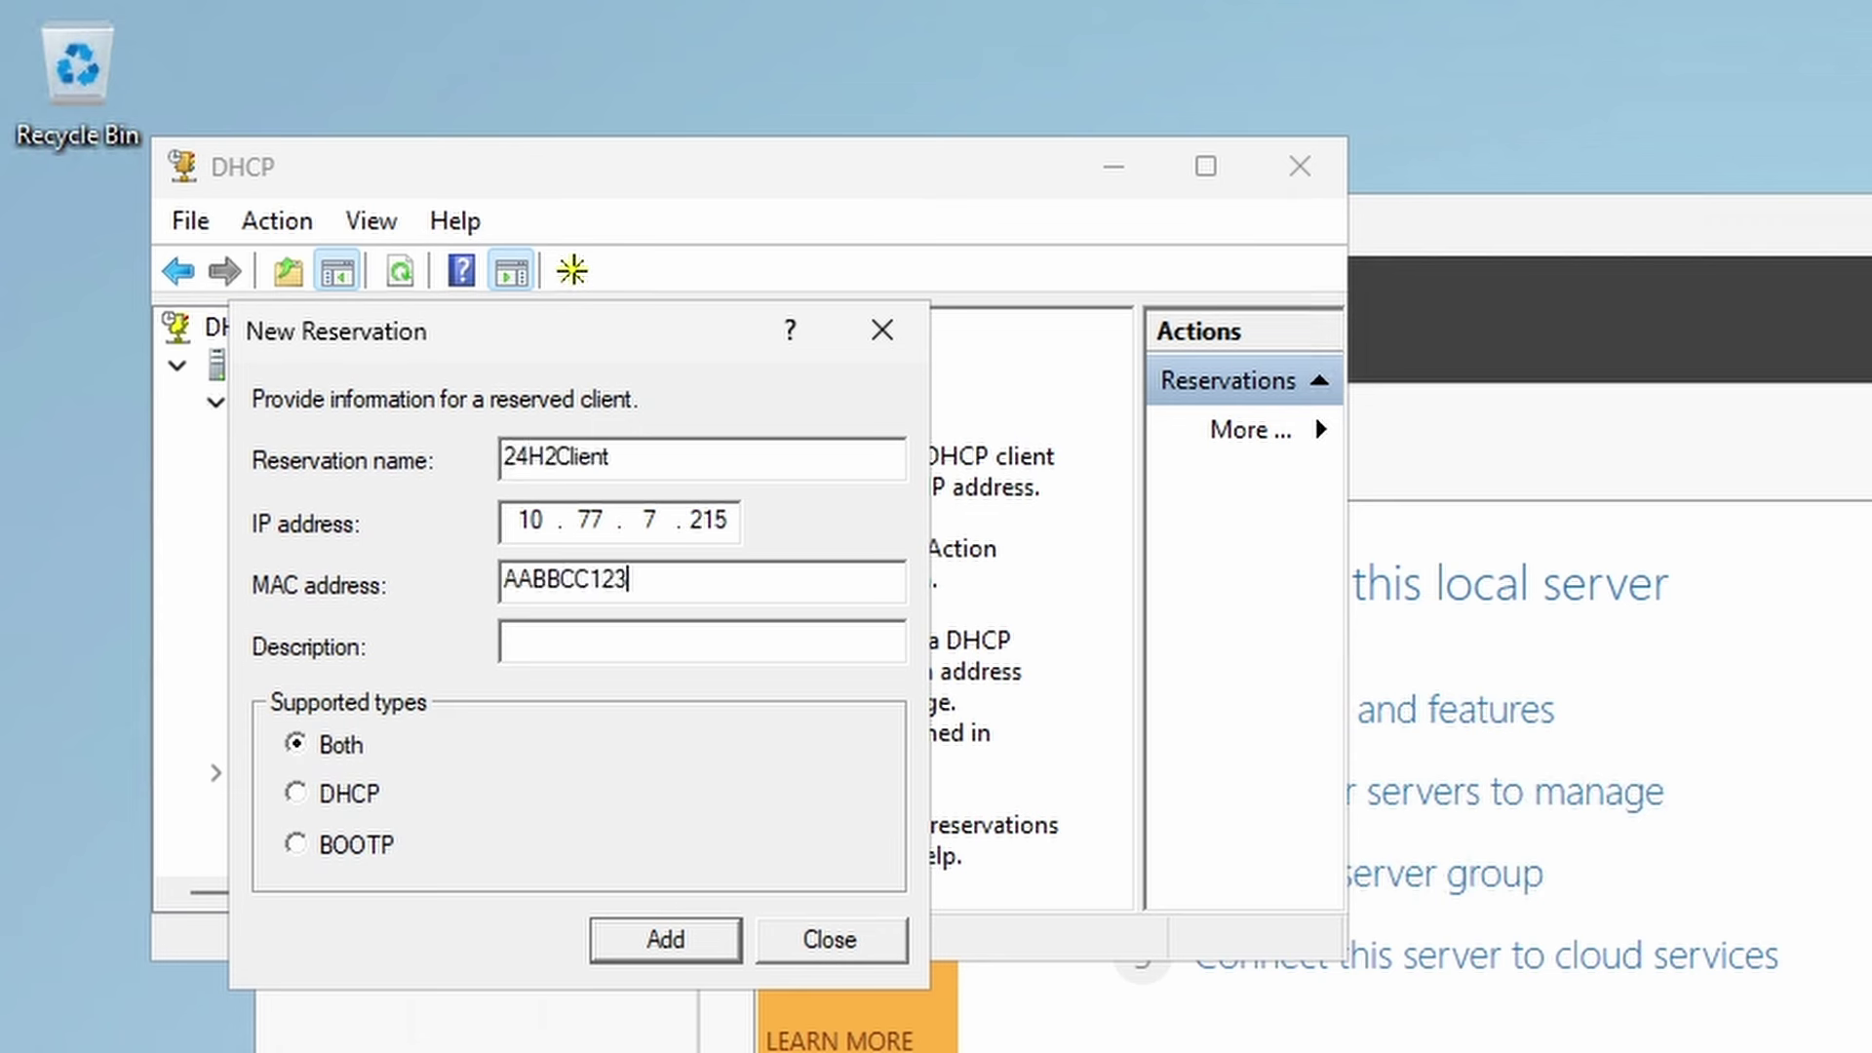
pyautogui.write('456')
pyautogui.click(287, 809)
pyautogui.click(646, 940)
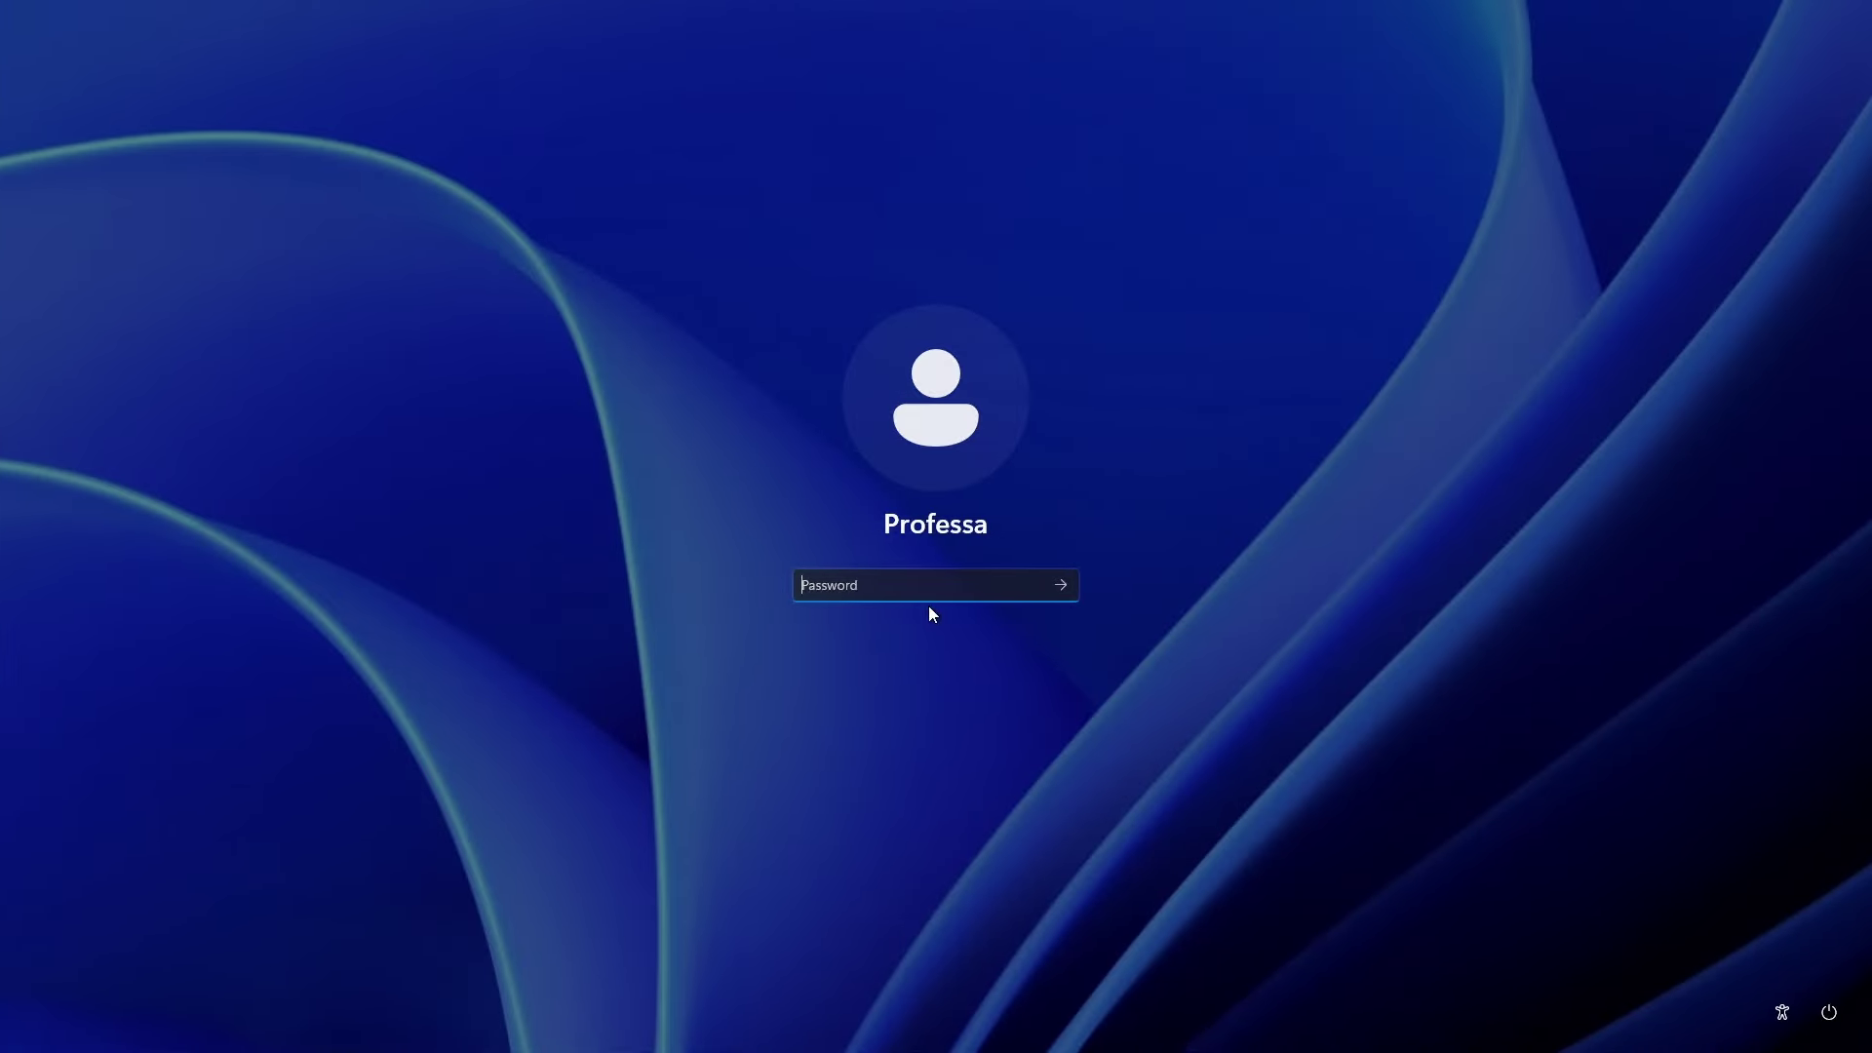
# Sign in to the Windows 11 client and rerun ipconfig to confirm it leases 10.77.7.215
pyautogui.write('•••••••••')
pyautogui.press('Return')
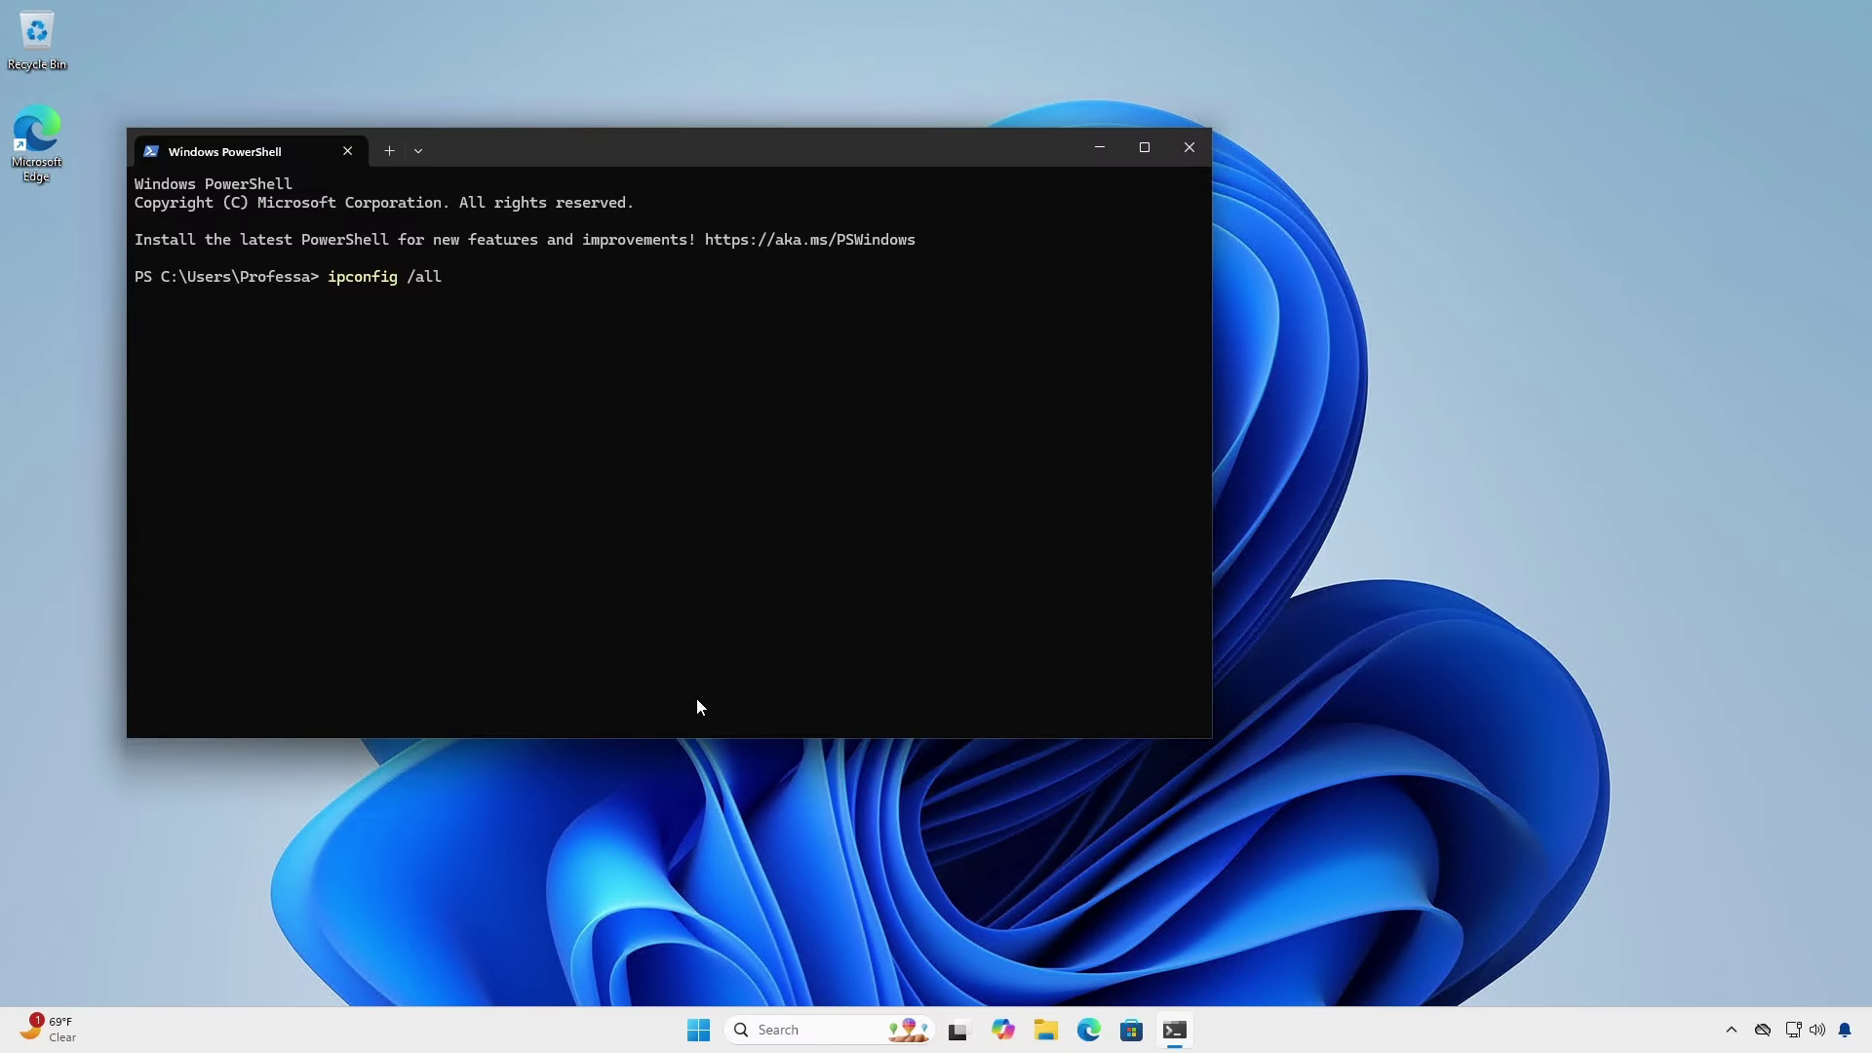
pyautogui.press('Return')
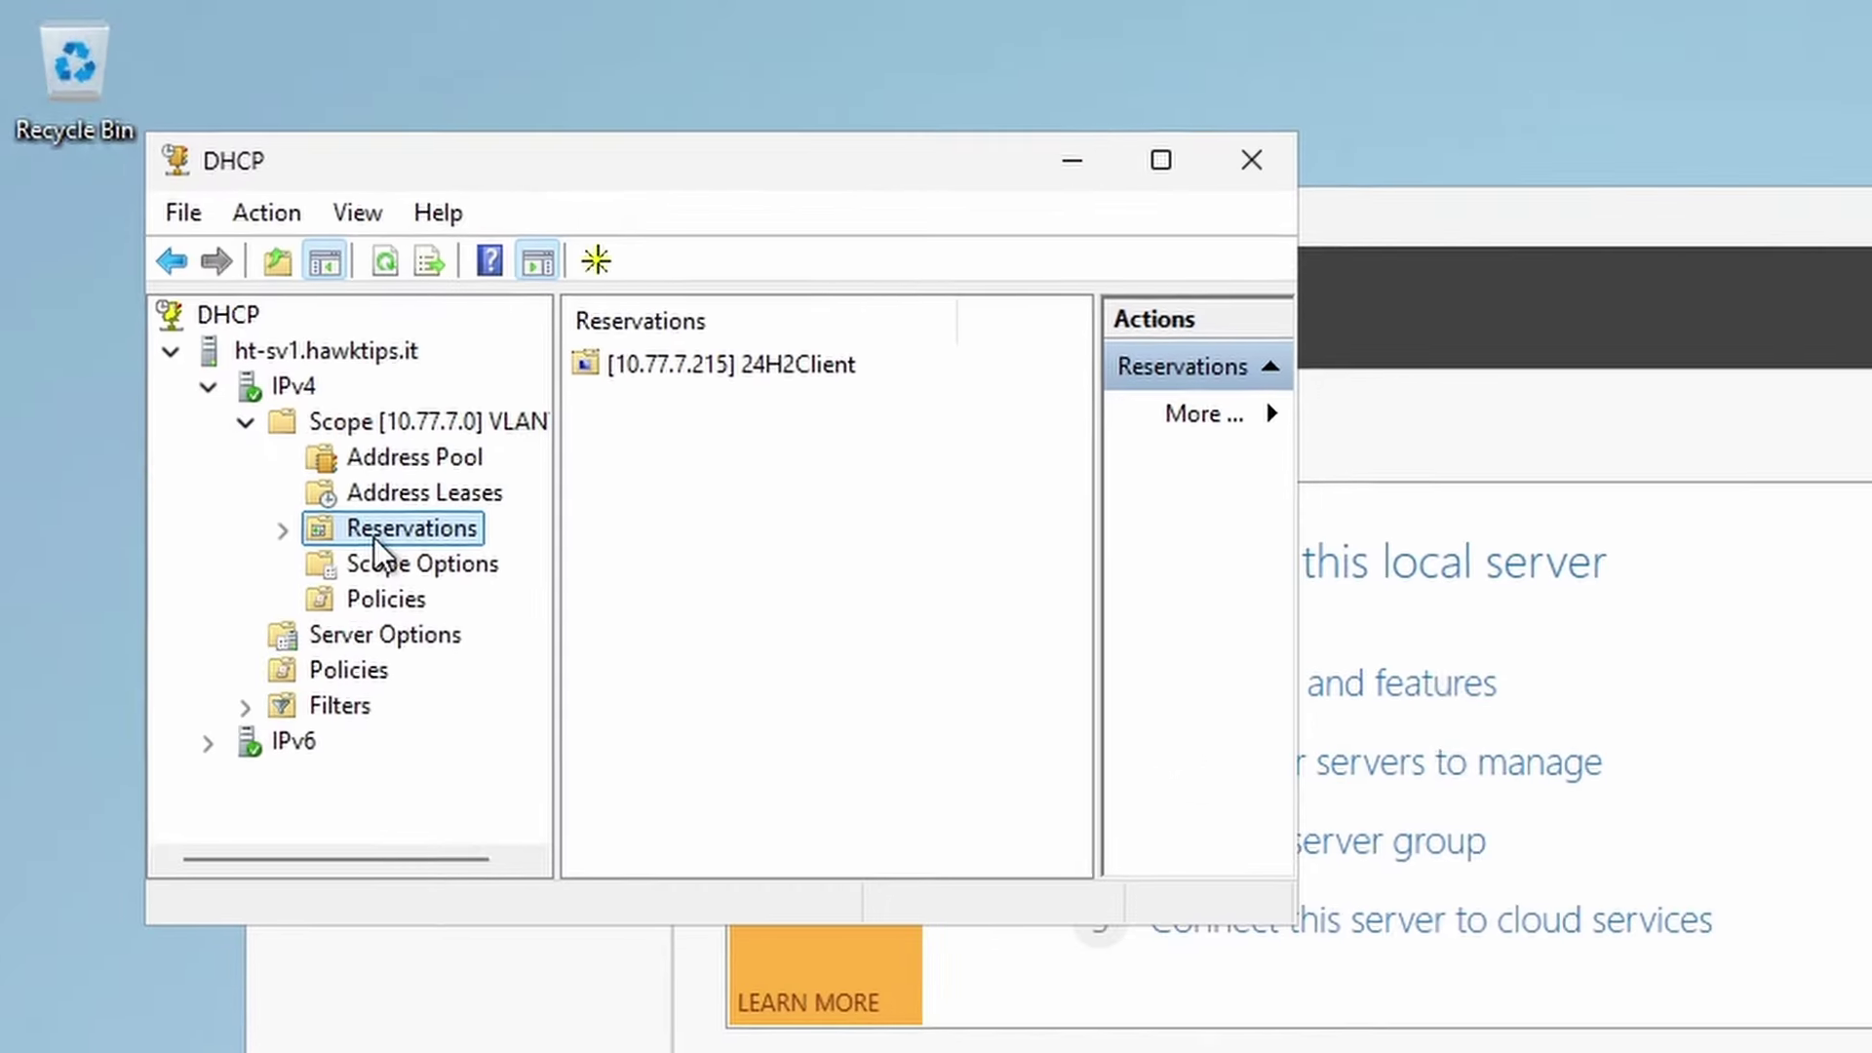
# Reserve 10.77.7.115 for 23H2Client with MAC AABBCC234567, DHCP clients only
pyautogui.rightClick(184, 265)
pyautogui.click(498, 583)
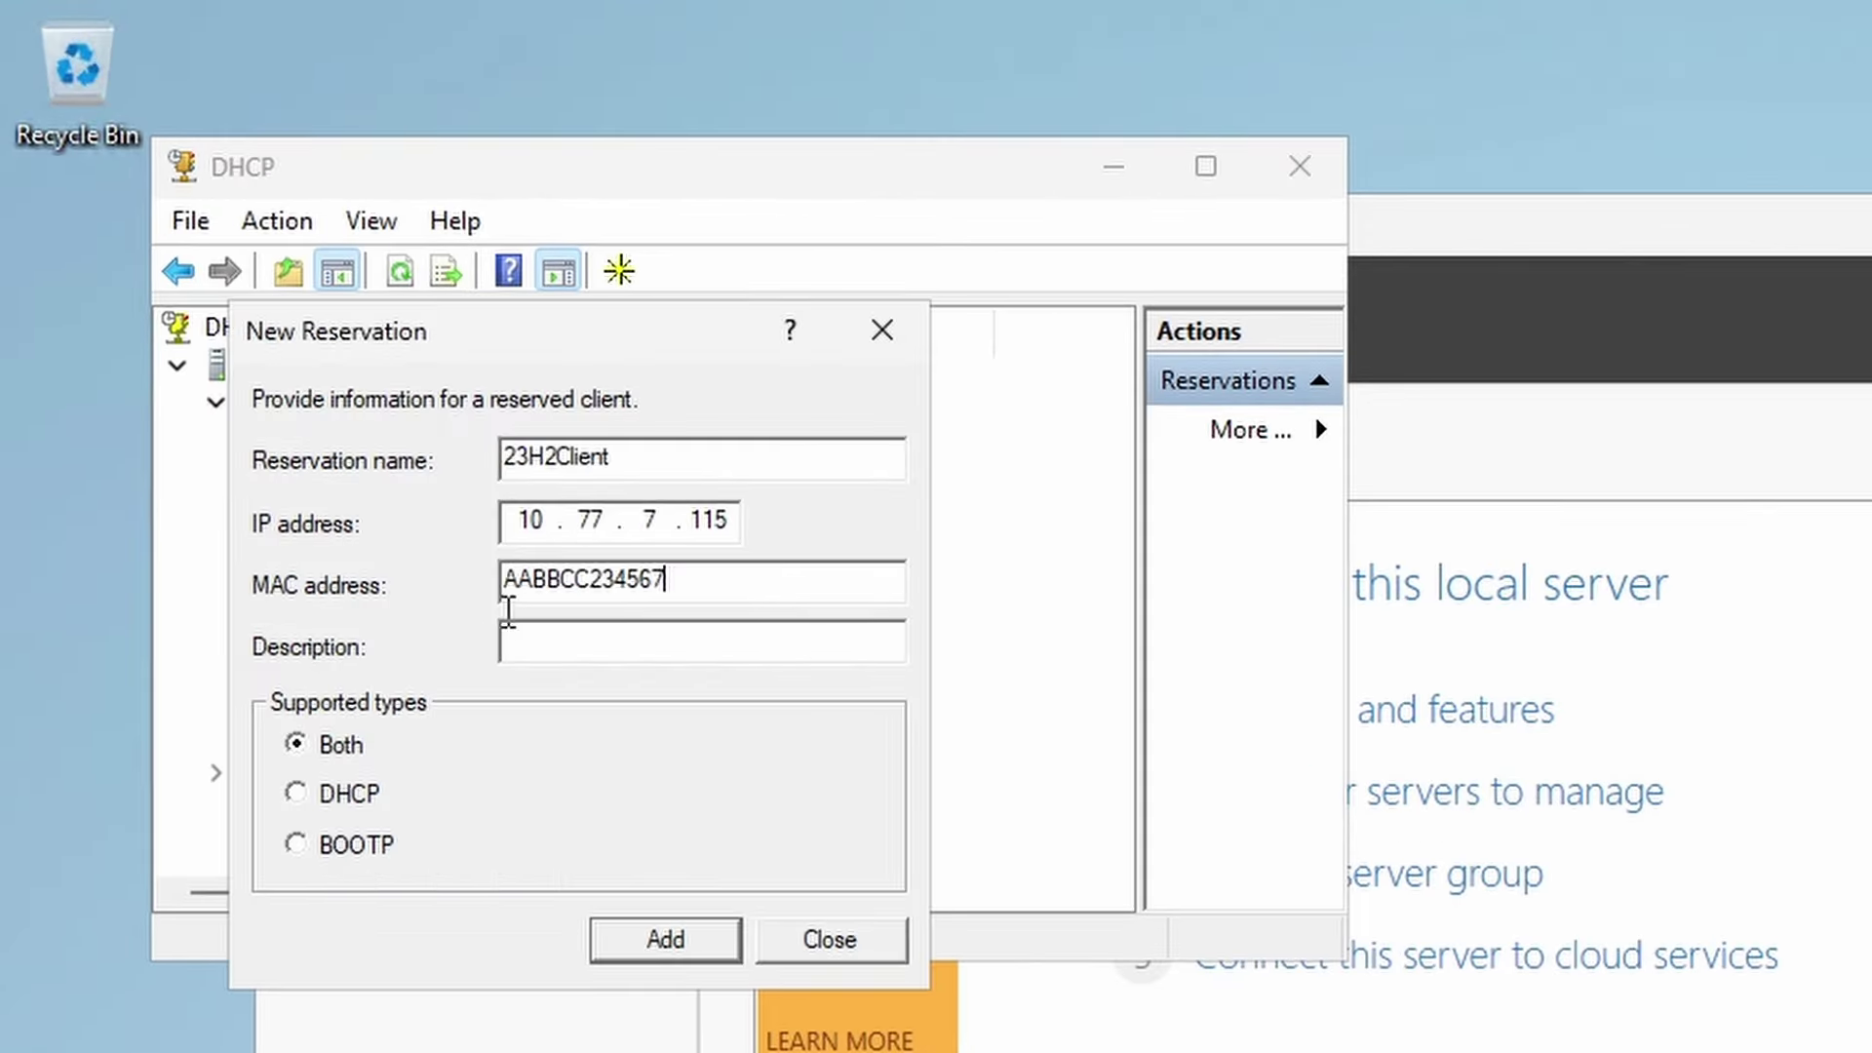
pyautogui.click(378, 804)
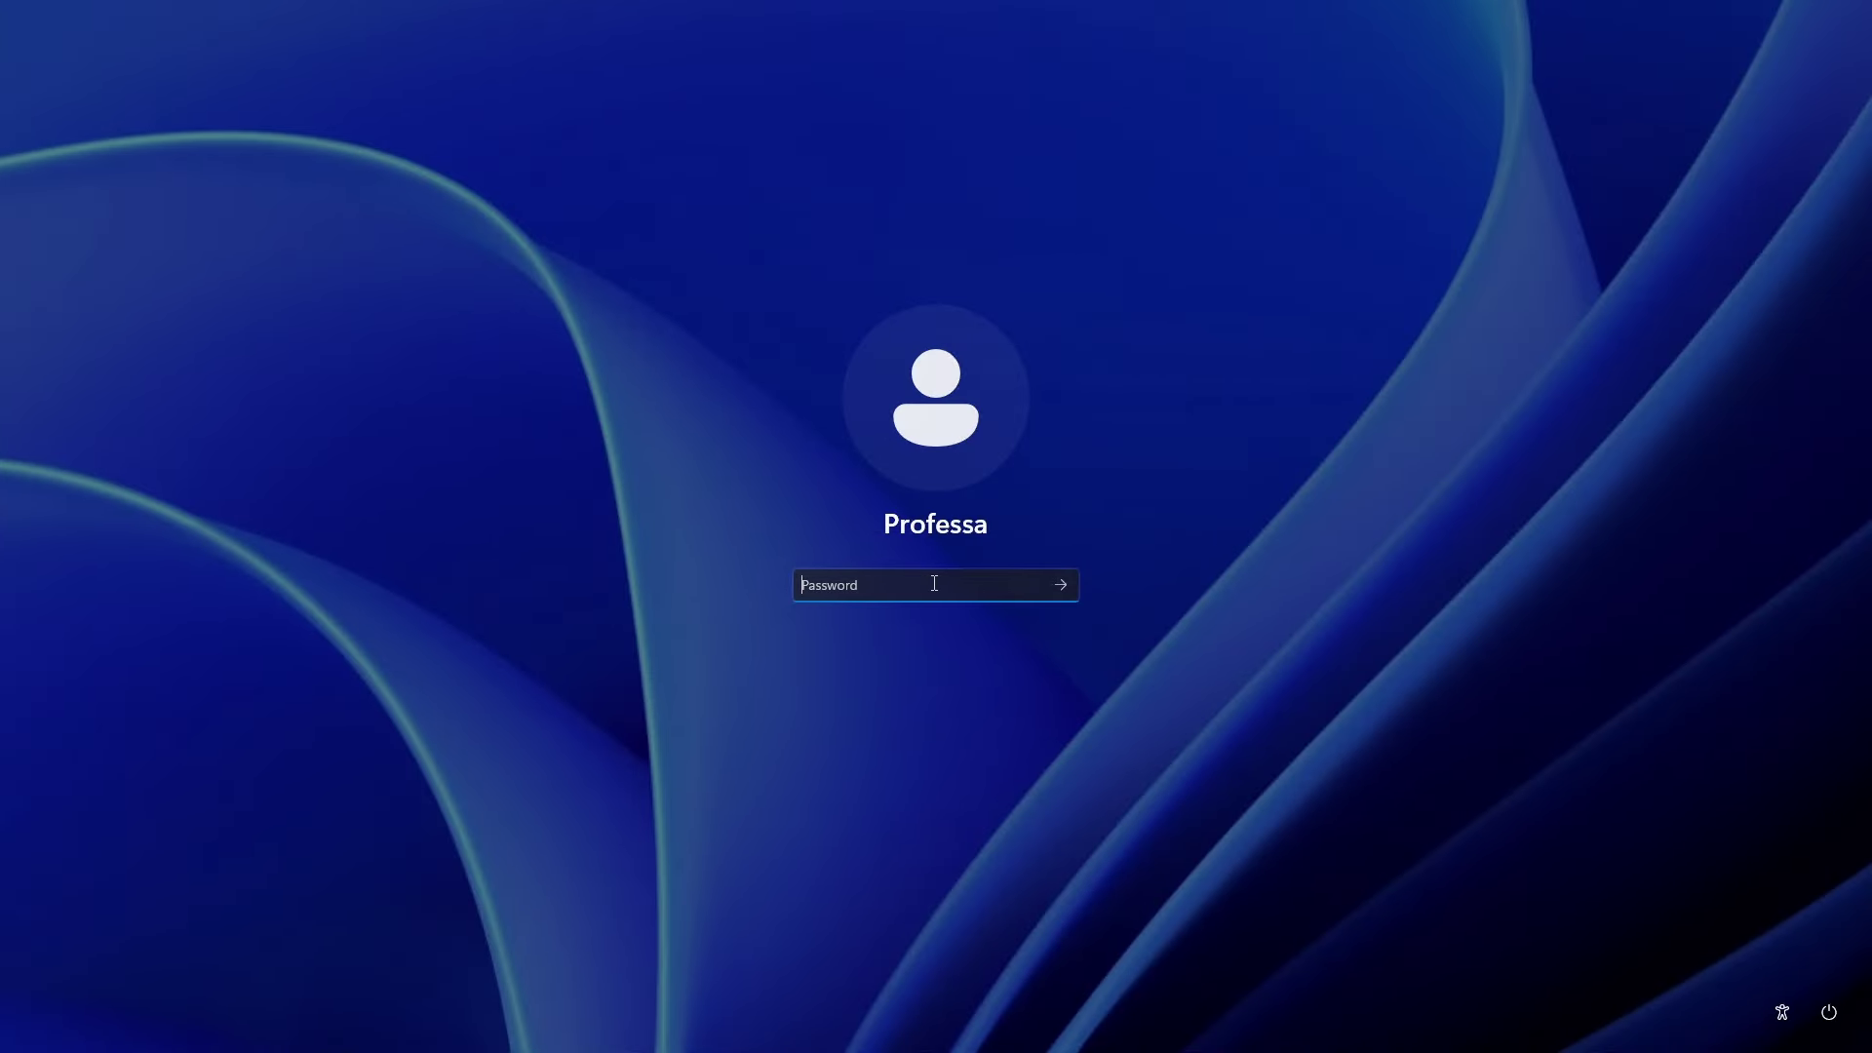
# Sign in to the Windows 11 client and rerun ipconfig to check its new lease
pyautogui.write('**********')
pyautogui.press('Return')
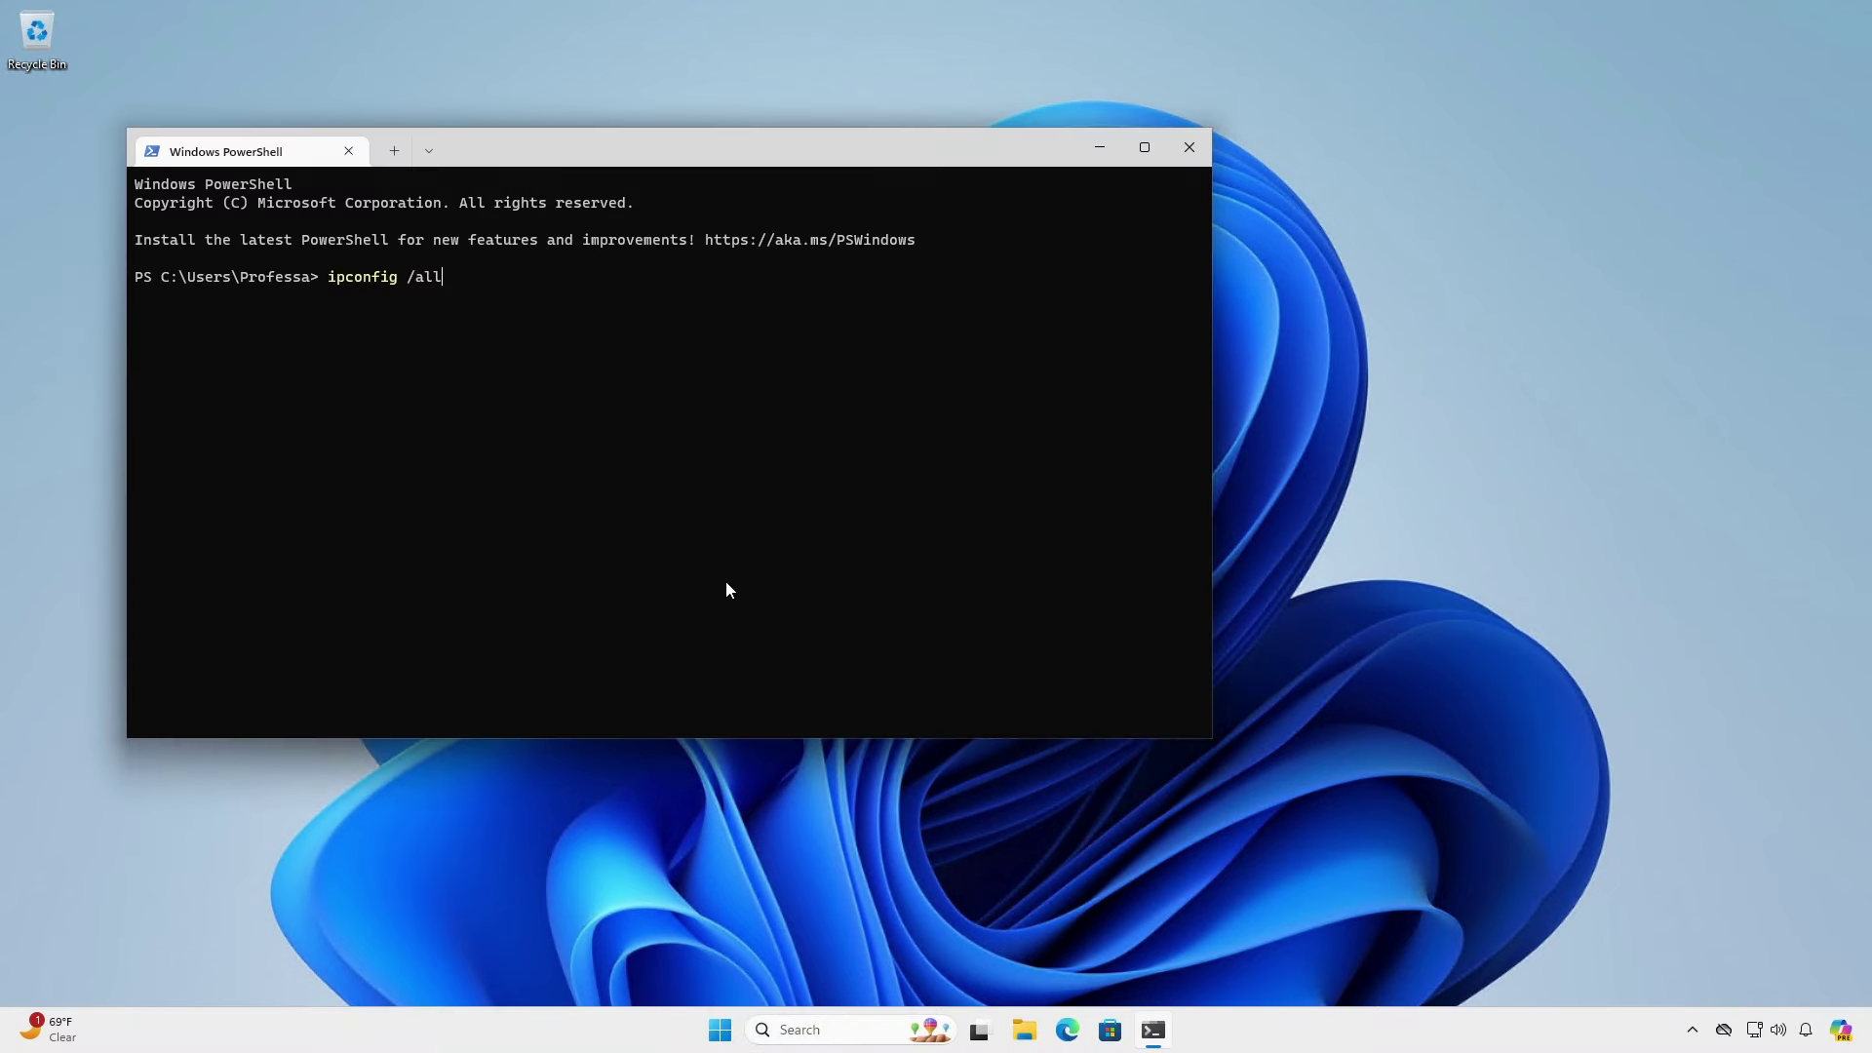
pyautogui.press('Return')
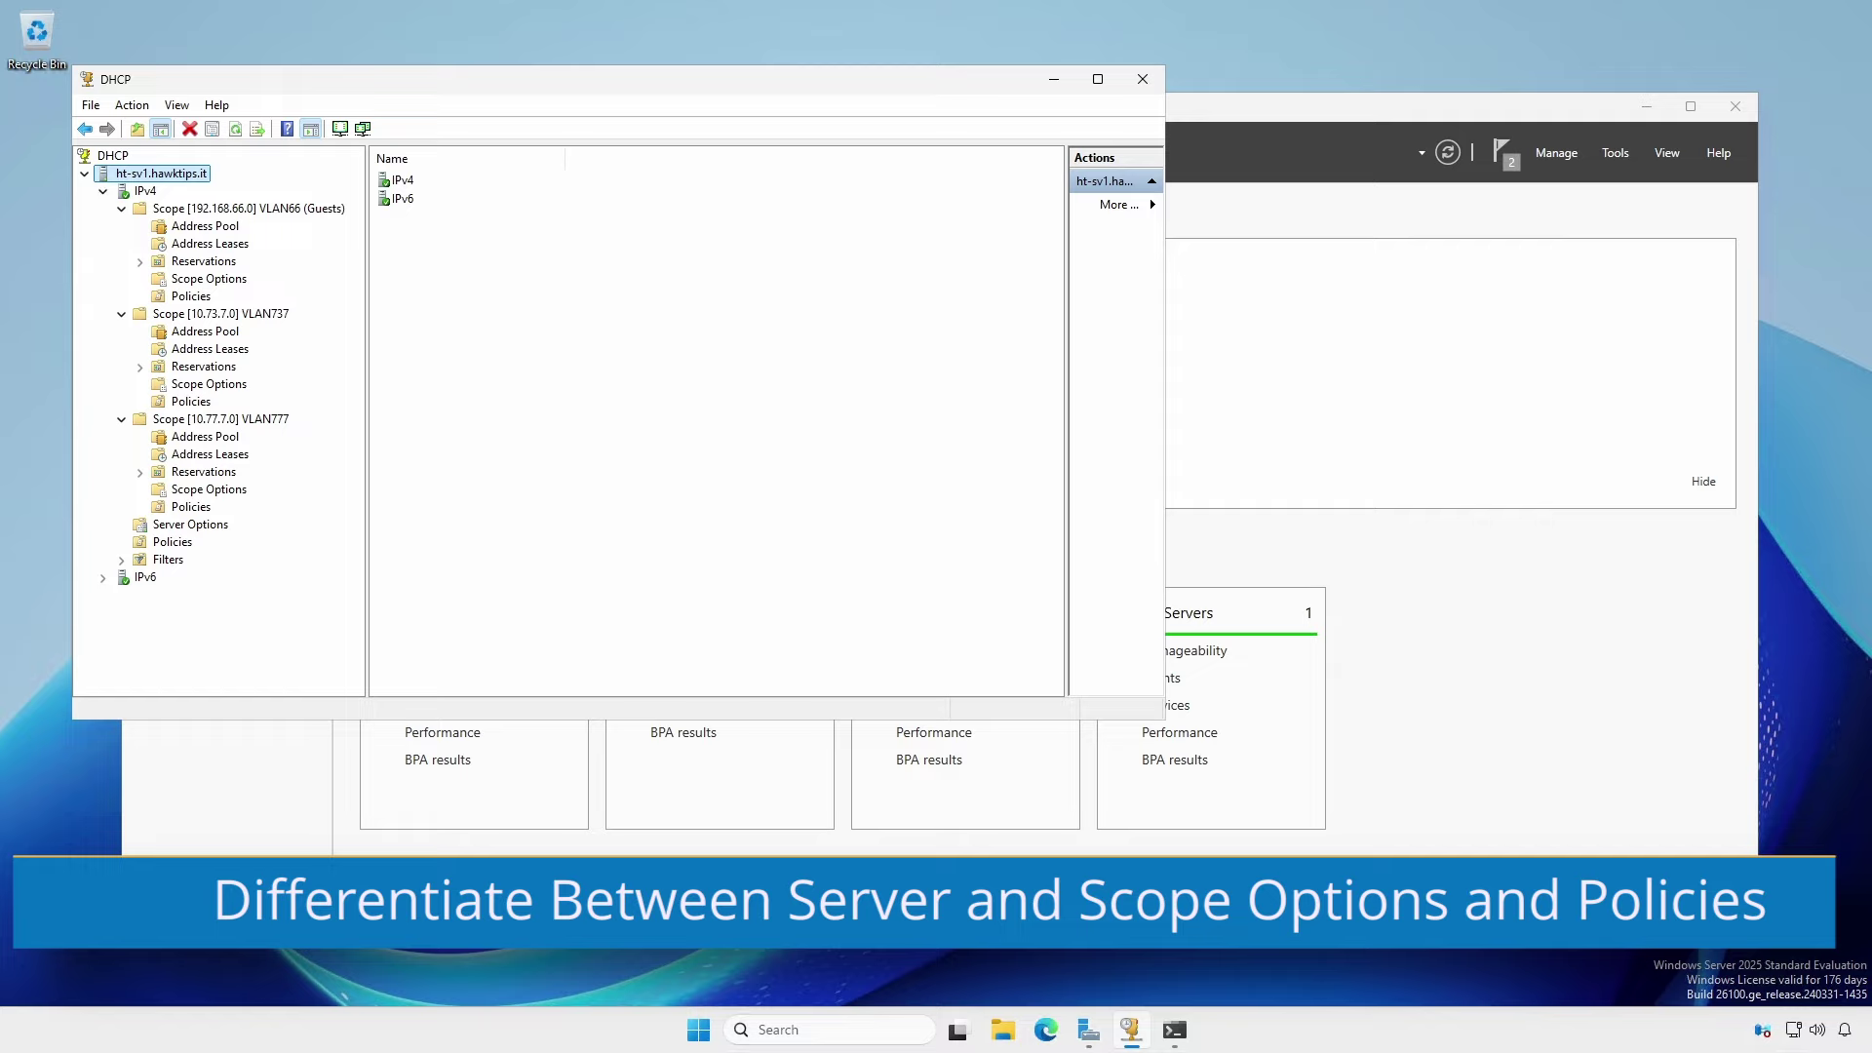
# Review the scope options of VLAN66 (Guests), VLAN737 and VLAN777
pyautogui.click(678, 503)
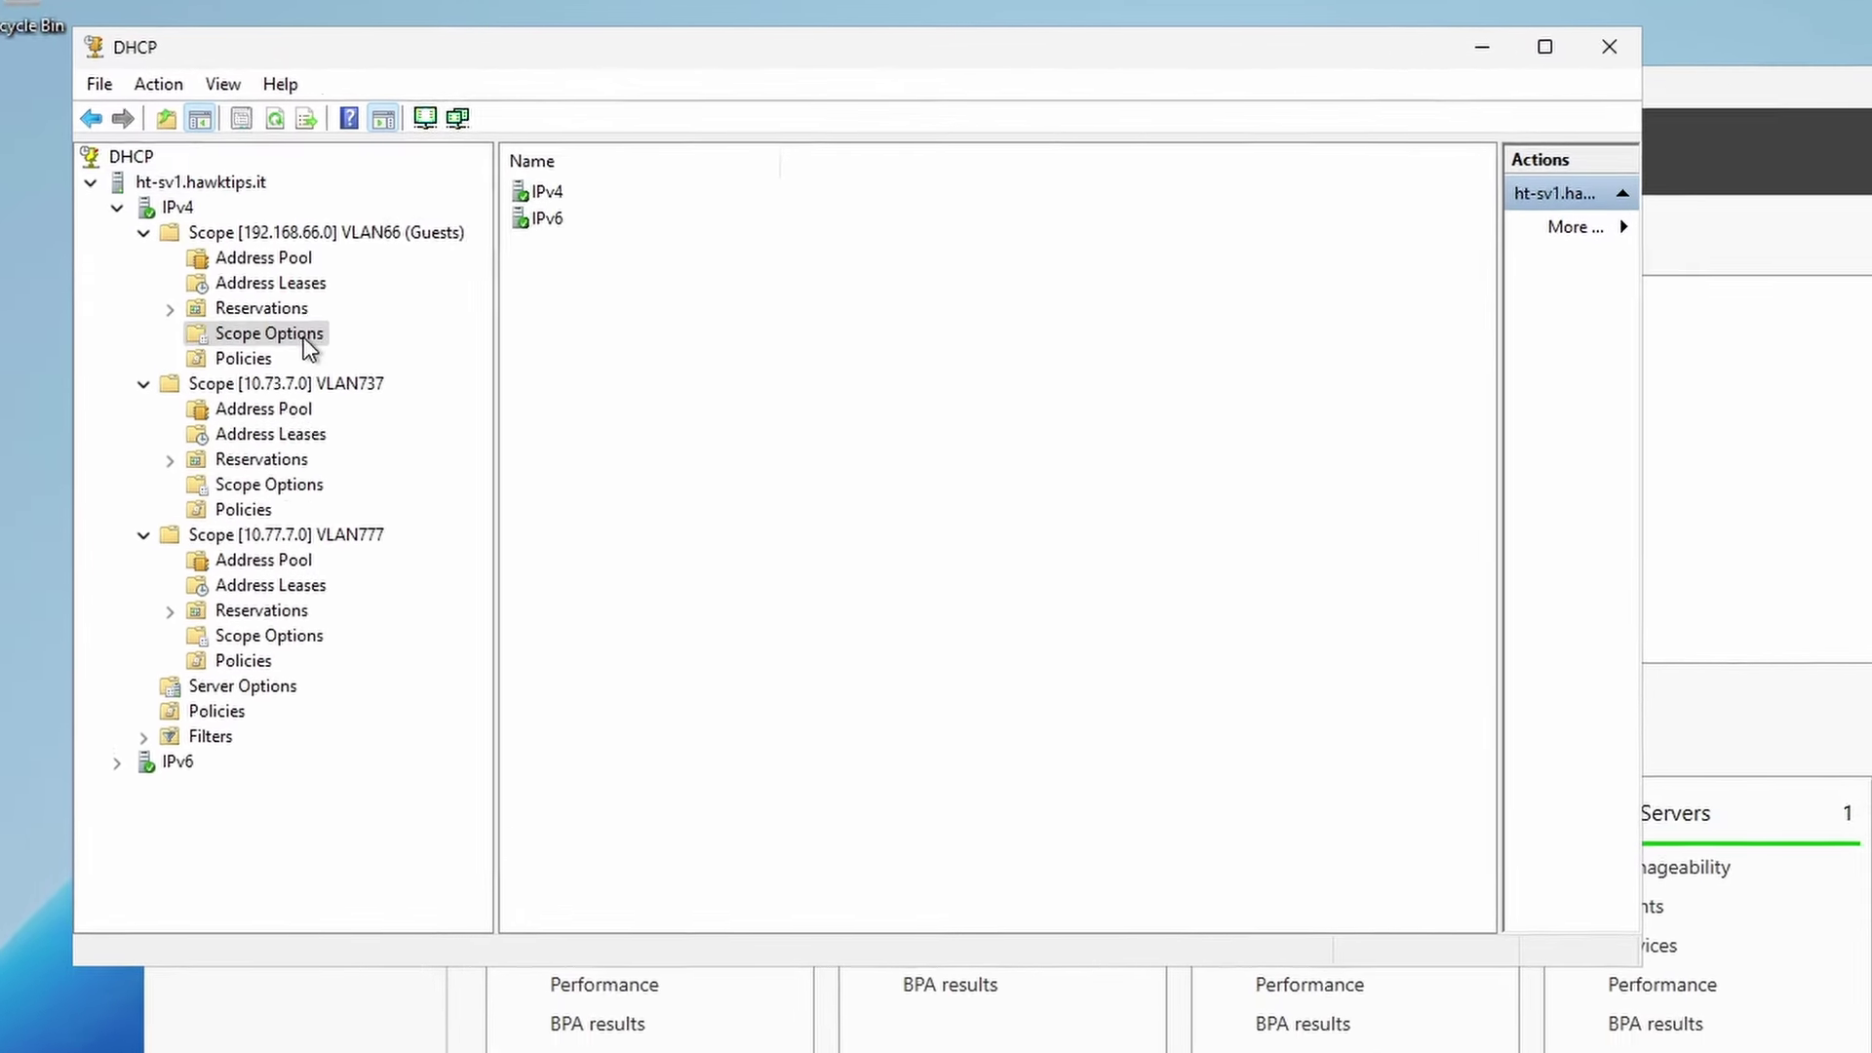
pyautogui.click(305, 341)
pyautogui.click(274, 486)
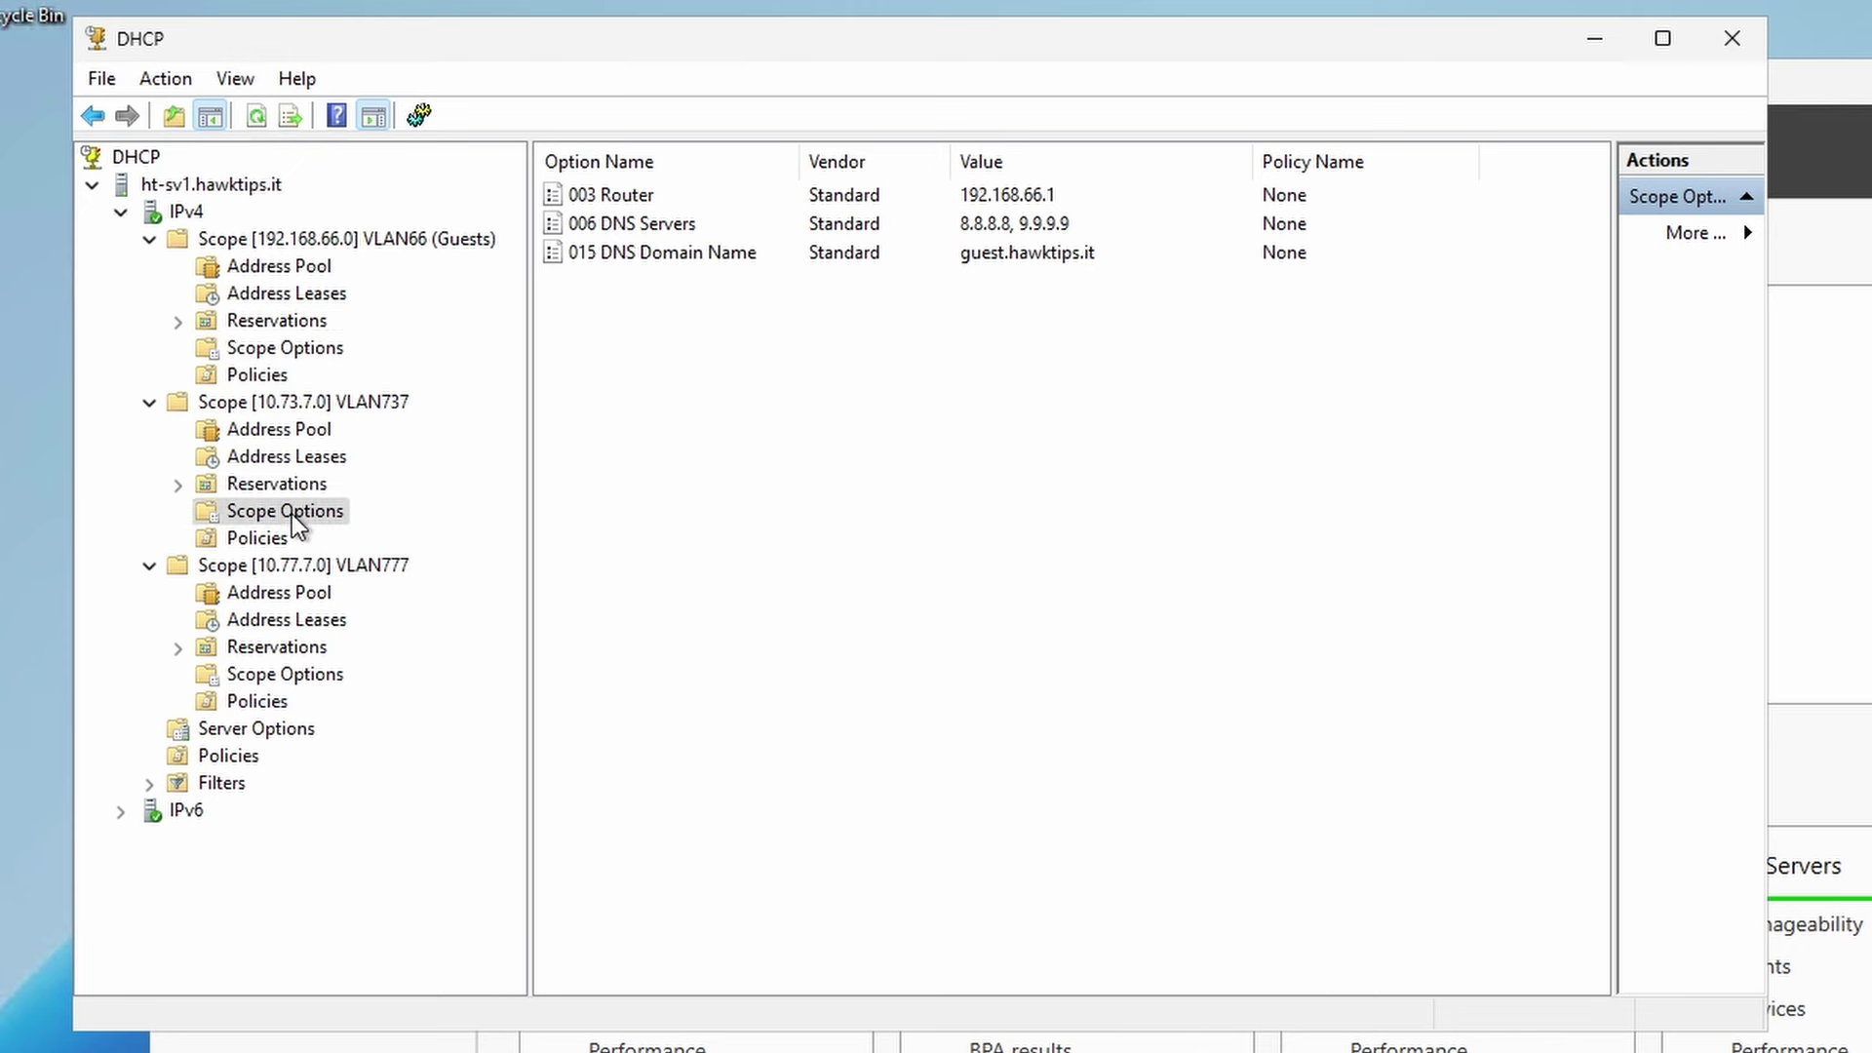
pyautogui.click(291, 673)
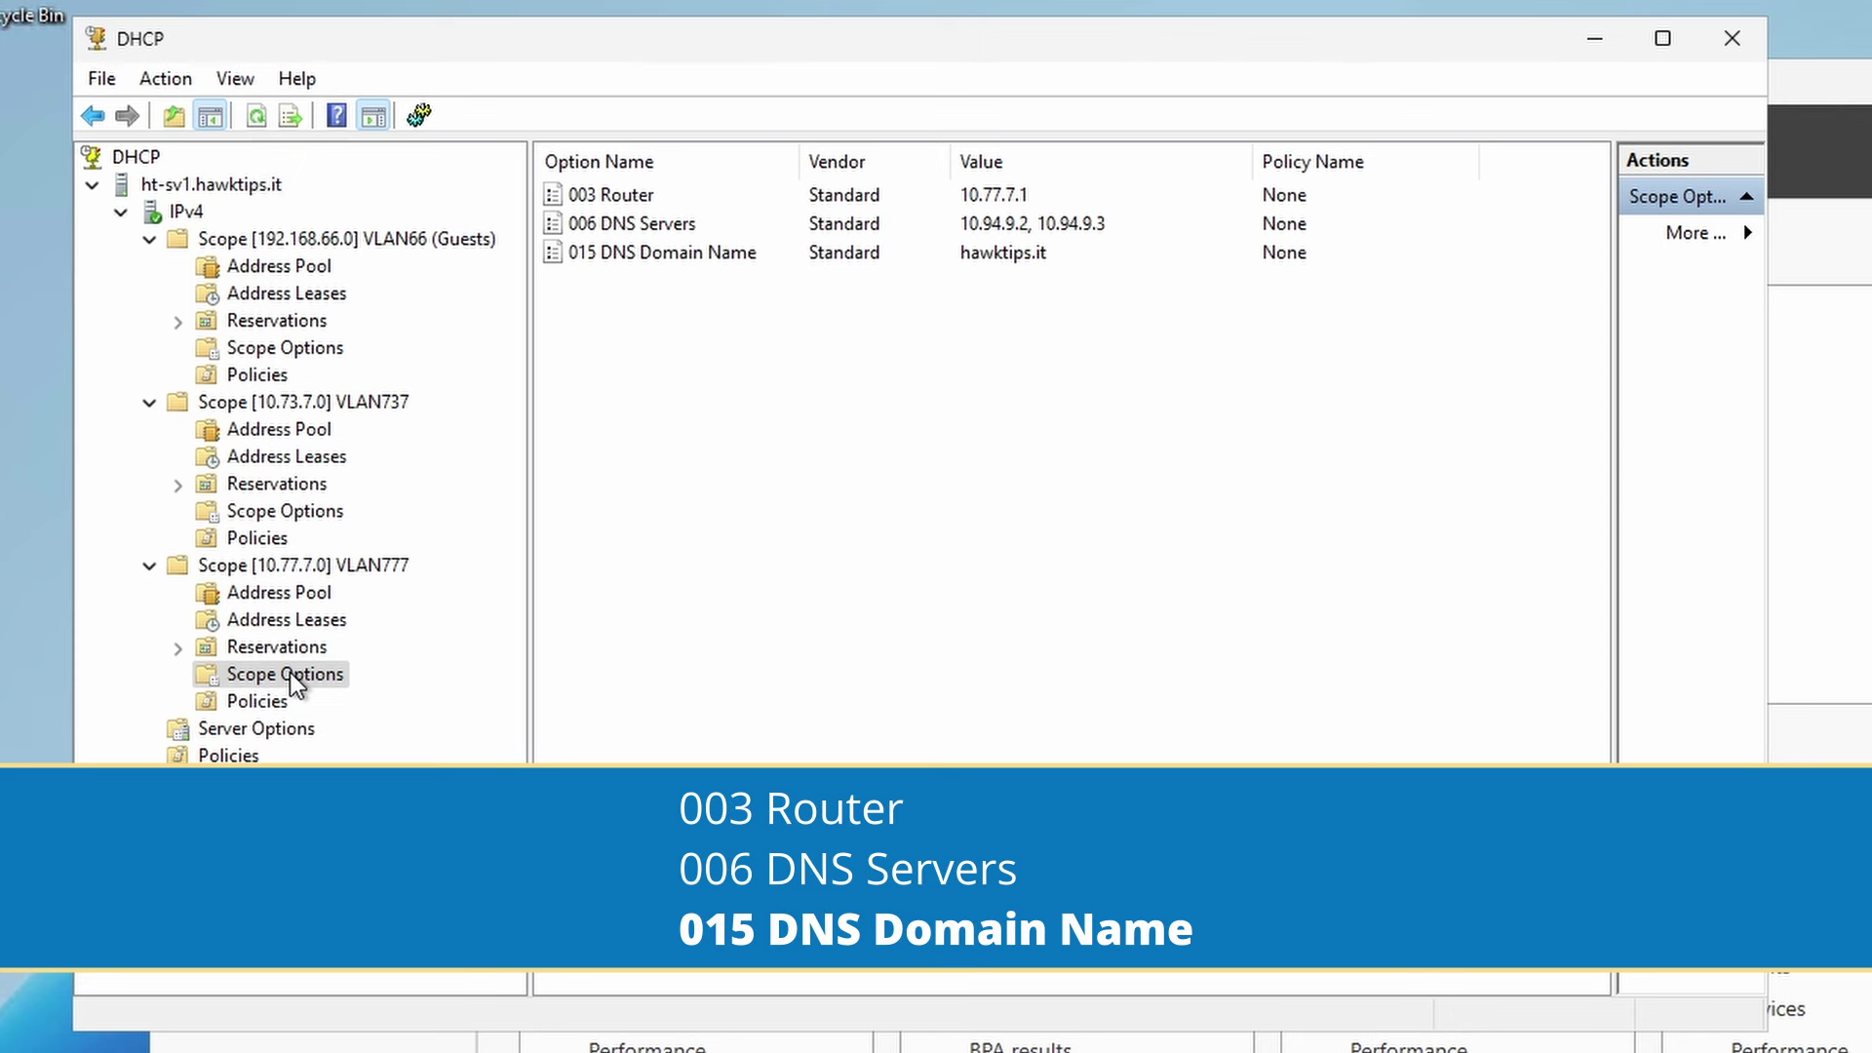
# Inspect VLAN777's option settings without changes, then display the Server Options page
pyautogui.rightClick(289, 672)
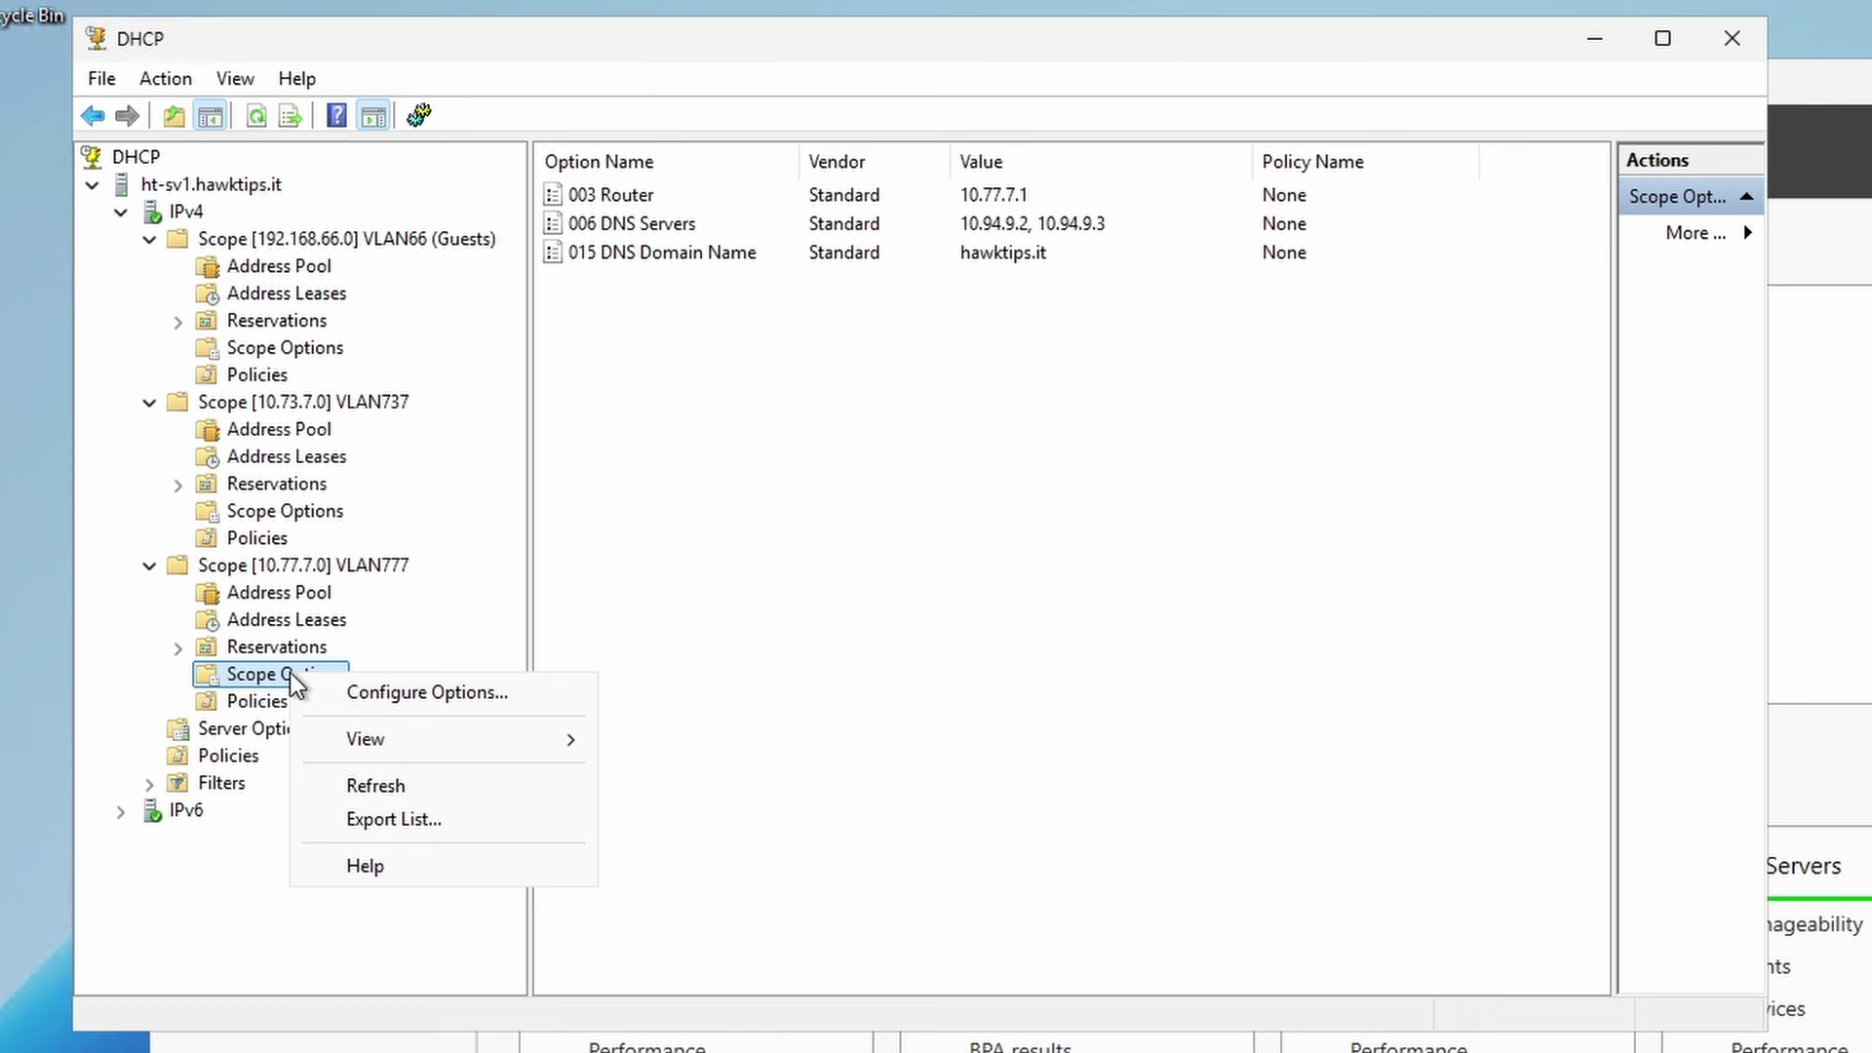
pyautogui.click(379, 694)
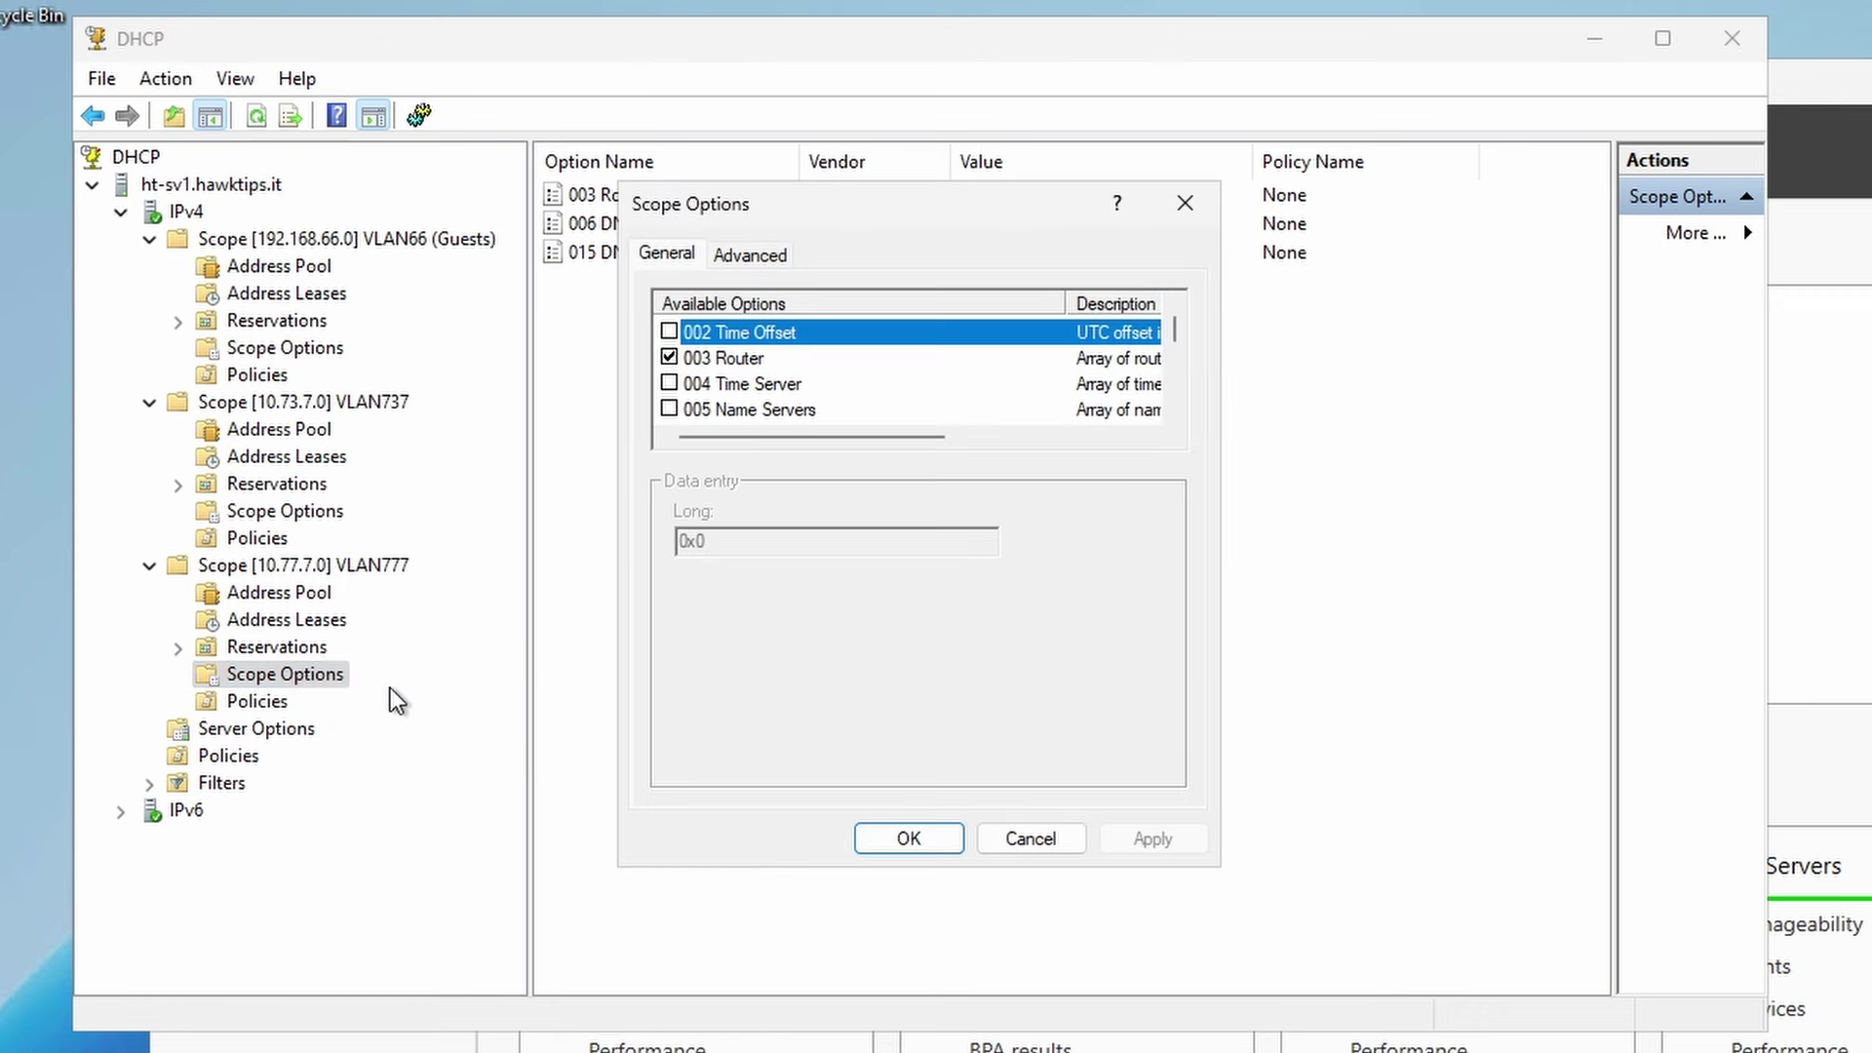
pyautogui.scroll(-20, 829, 400)
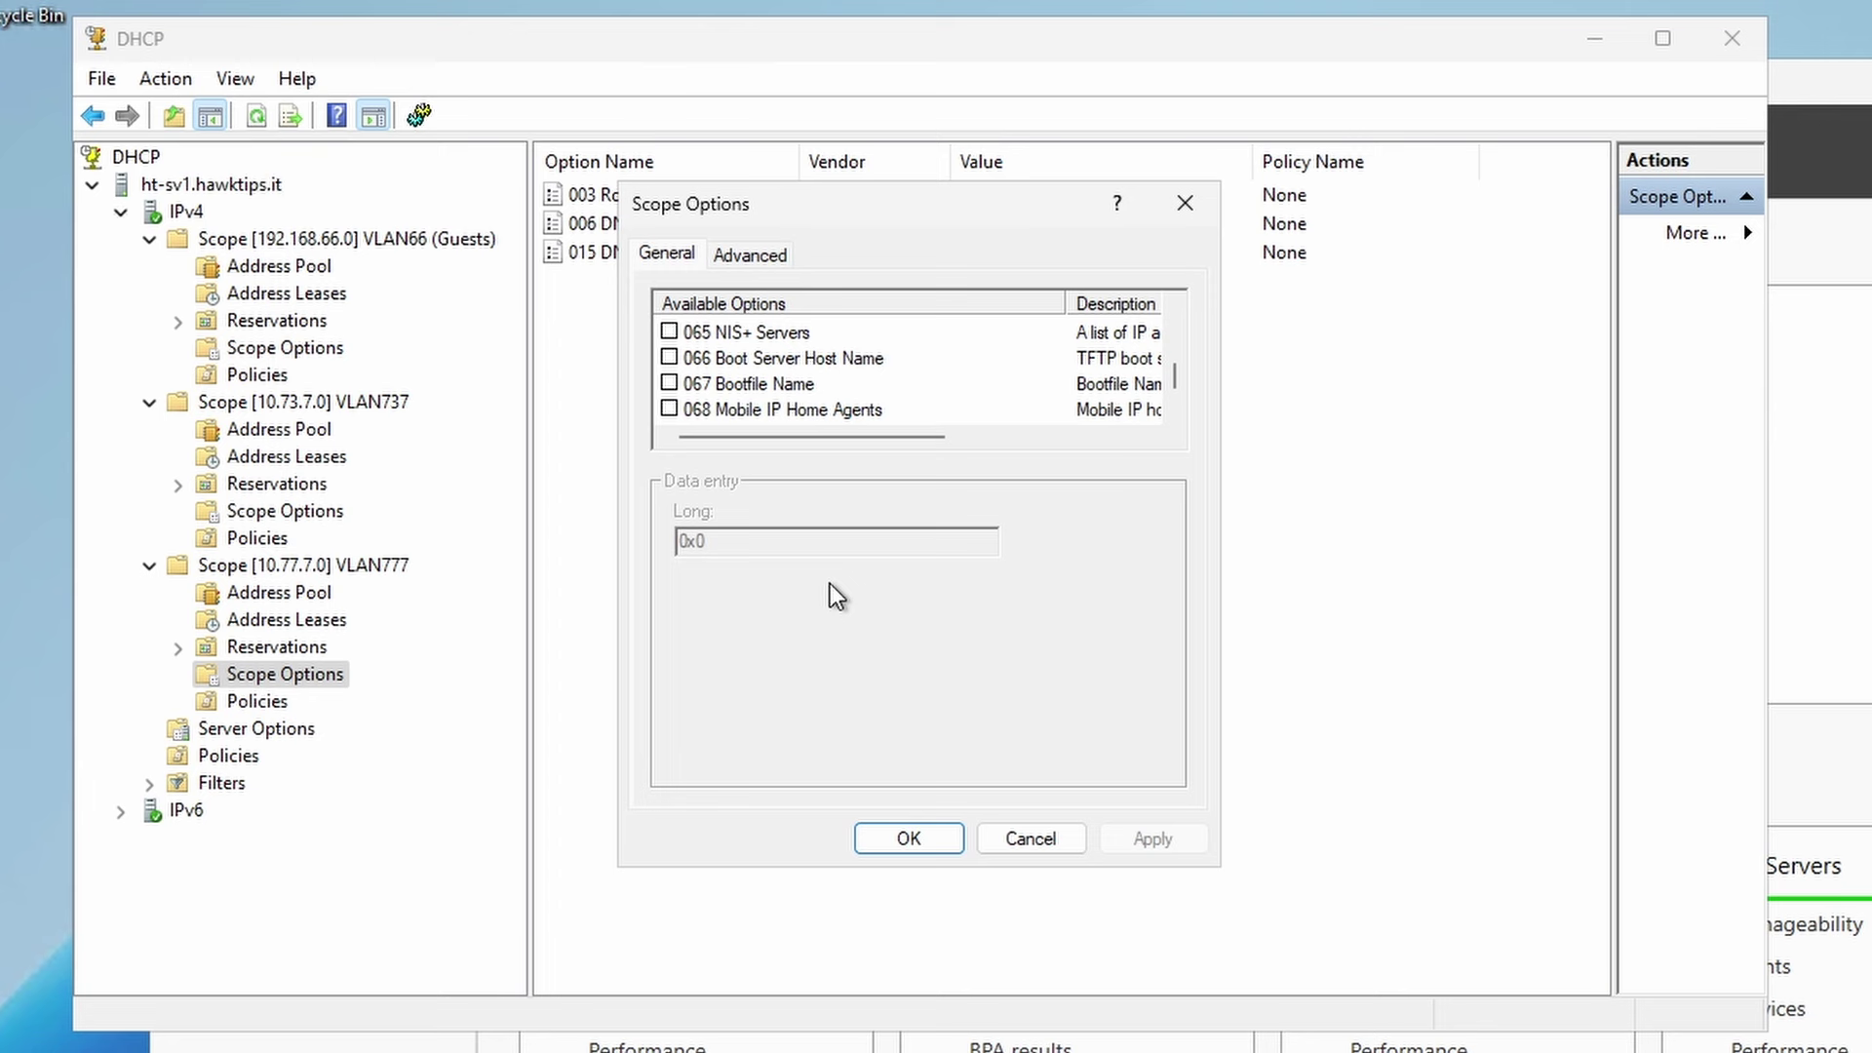
pyautogui.click(1050, 840)
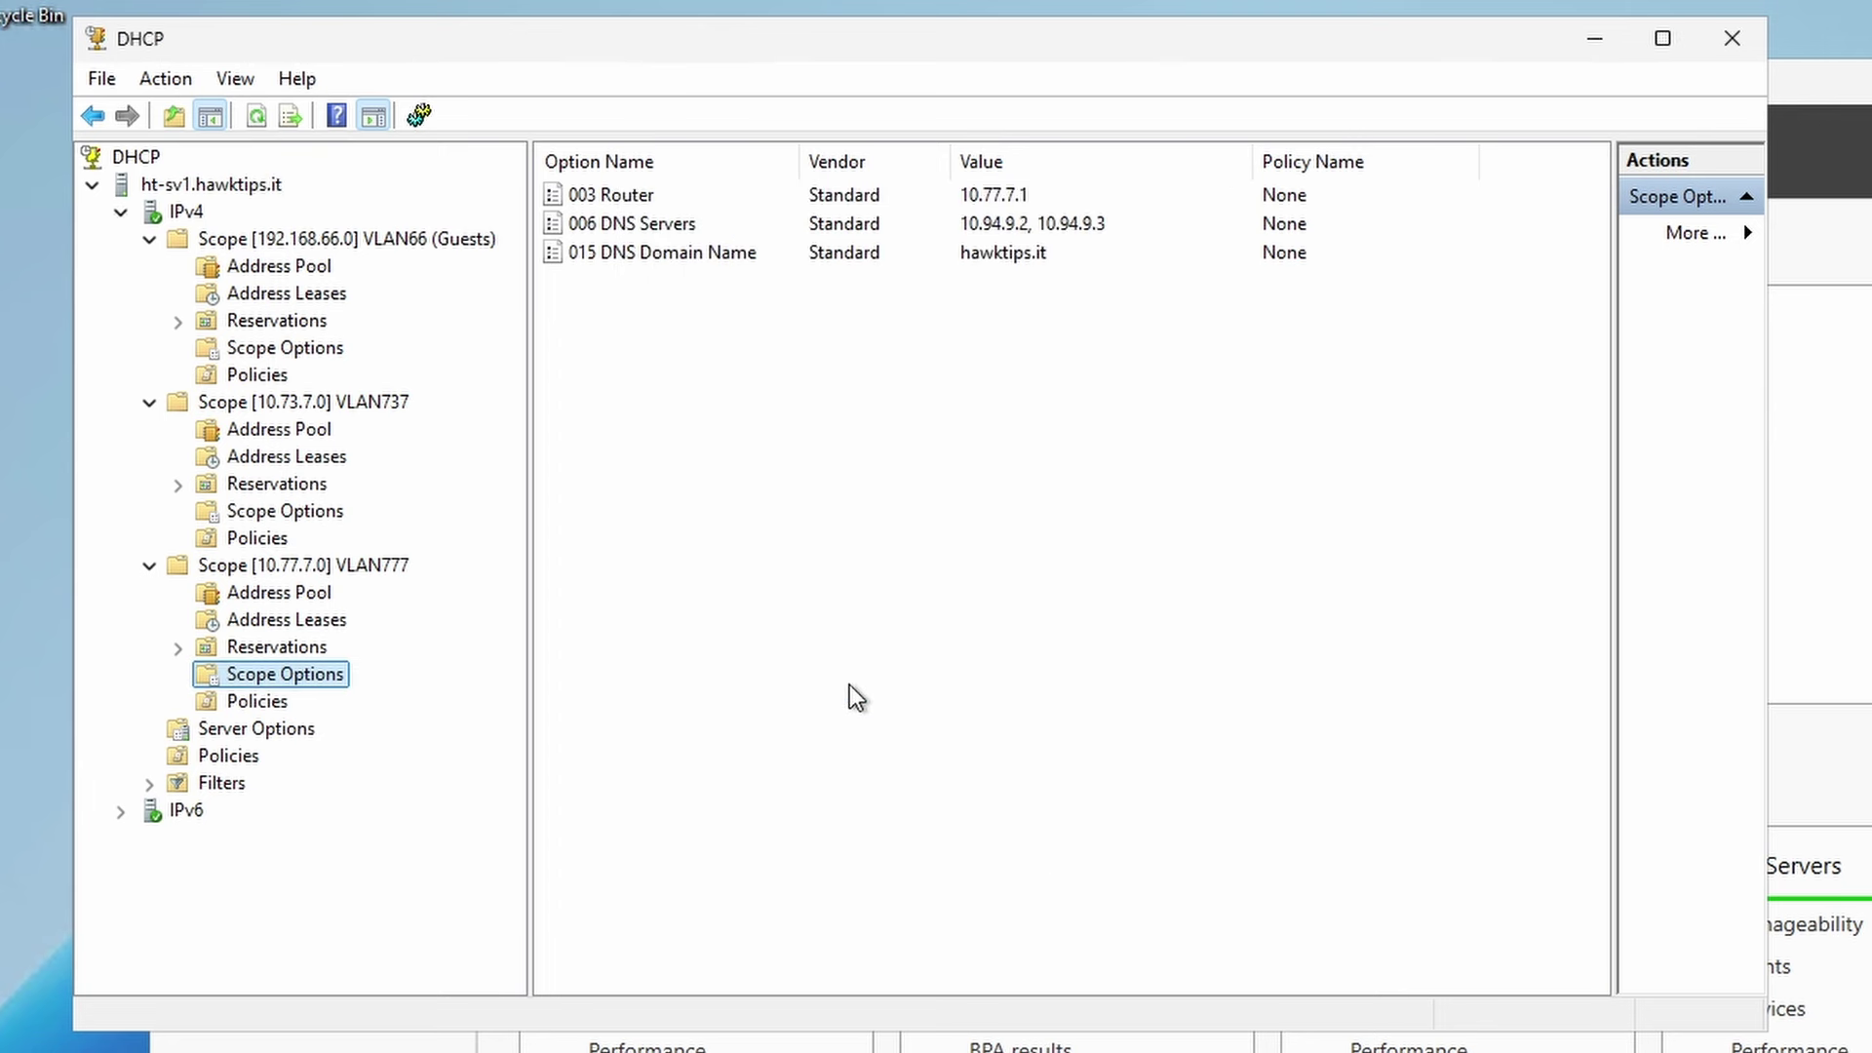
pyautogui.click(282, 730)
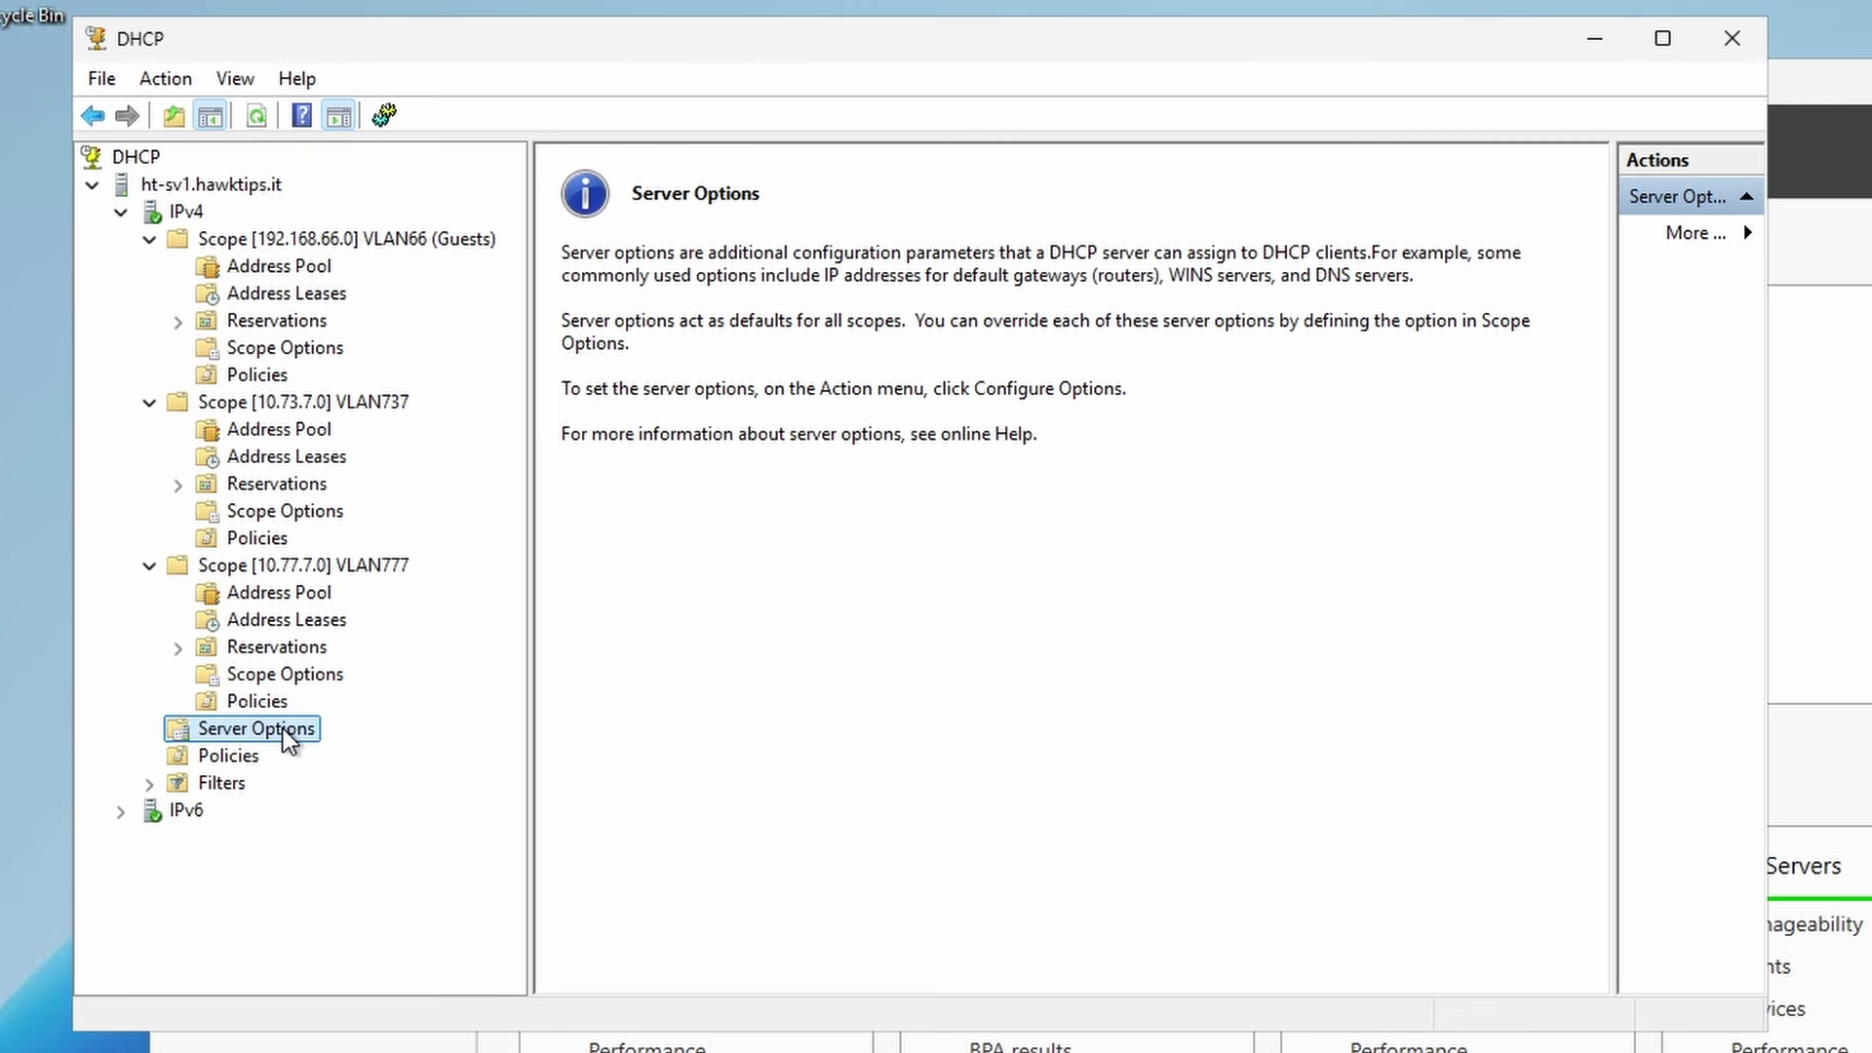
# Set the server-level 015 DNS Domain Name option to hawktips.it
pyautogui.click(285, 673)
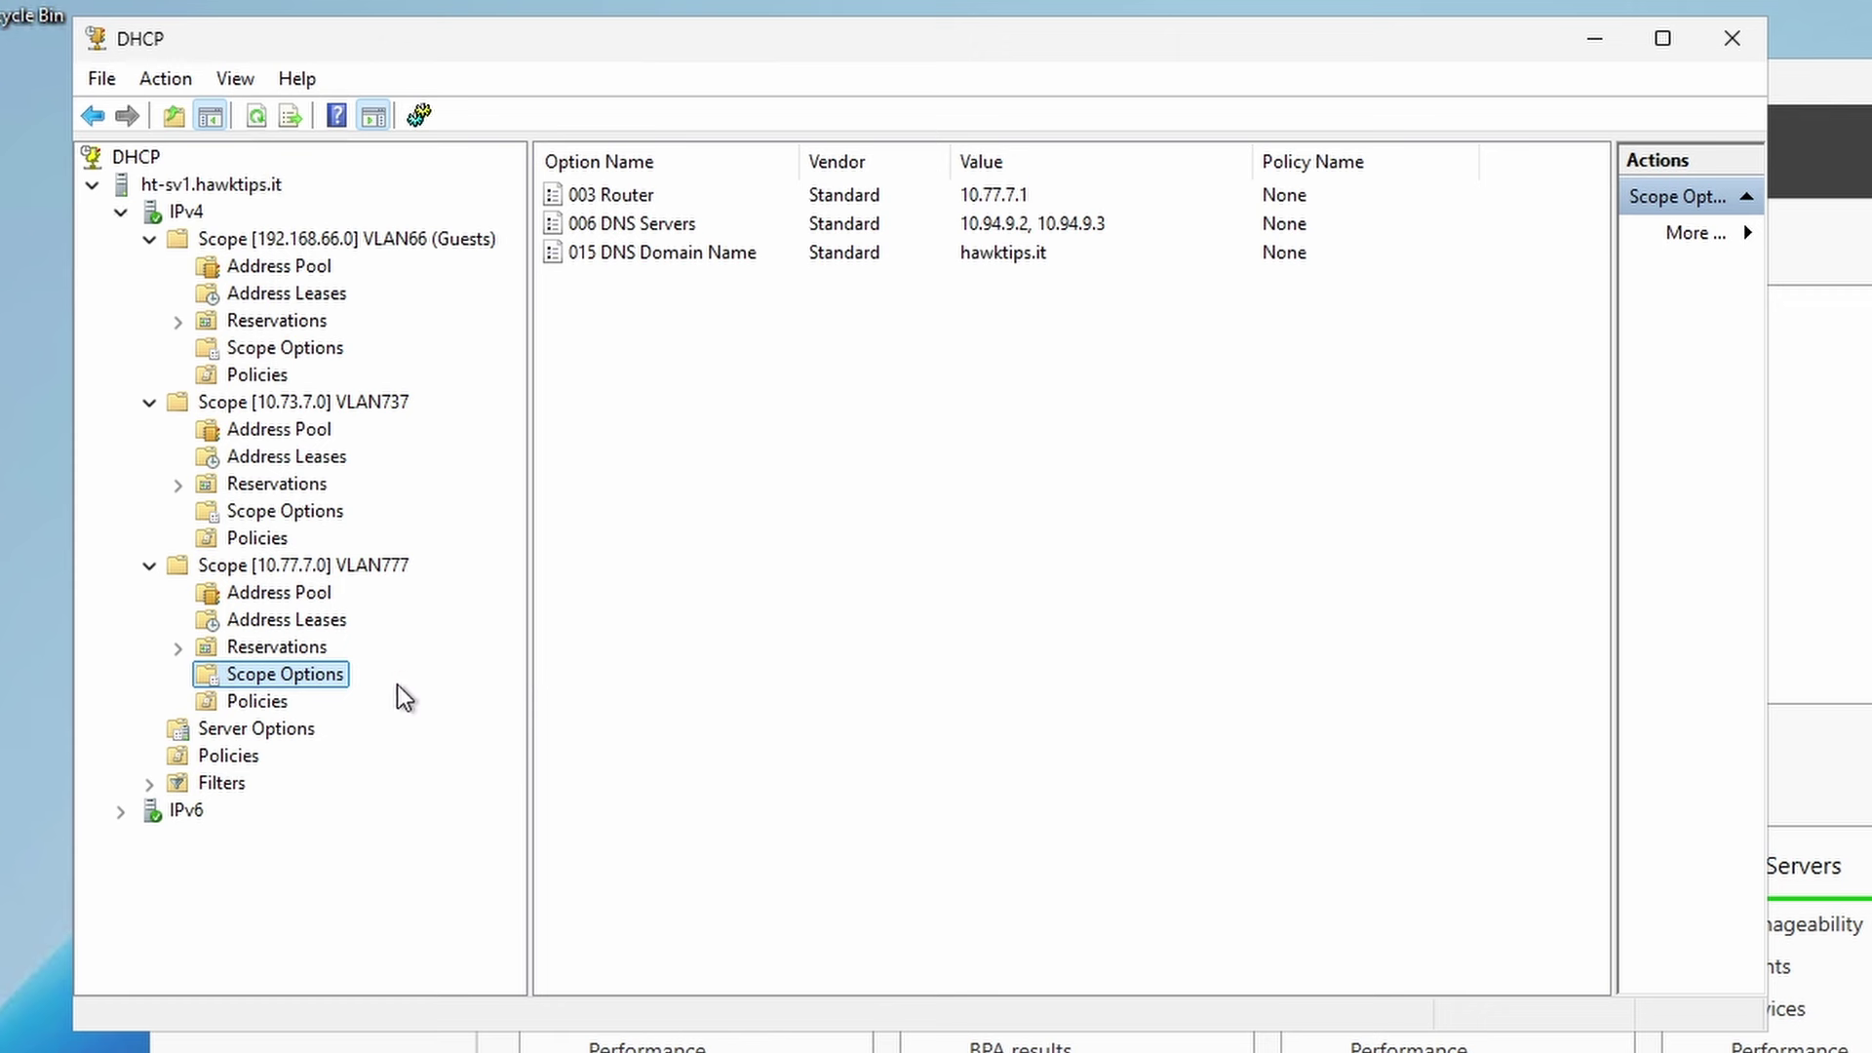
pyautogui.click(282, 730)
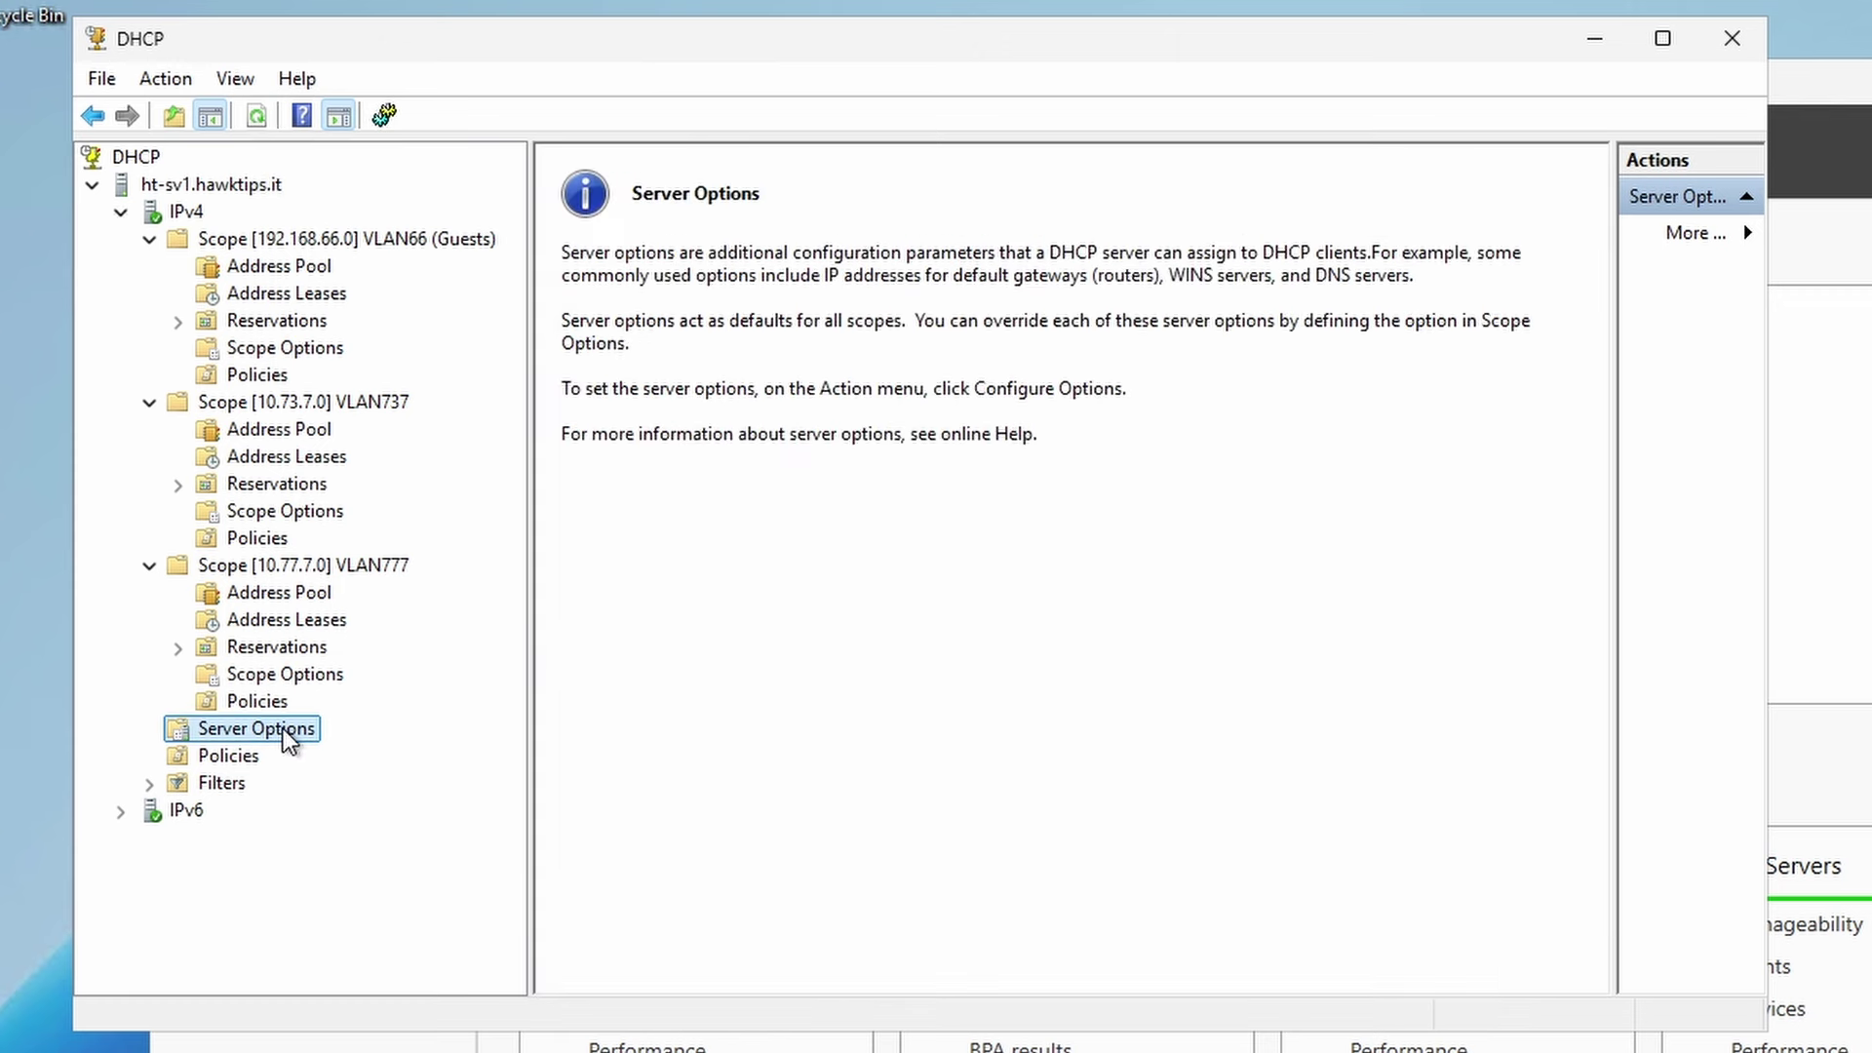
pyautogui.rightClick(282, 738)
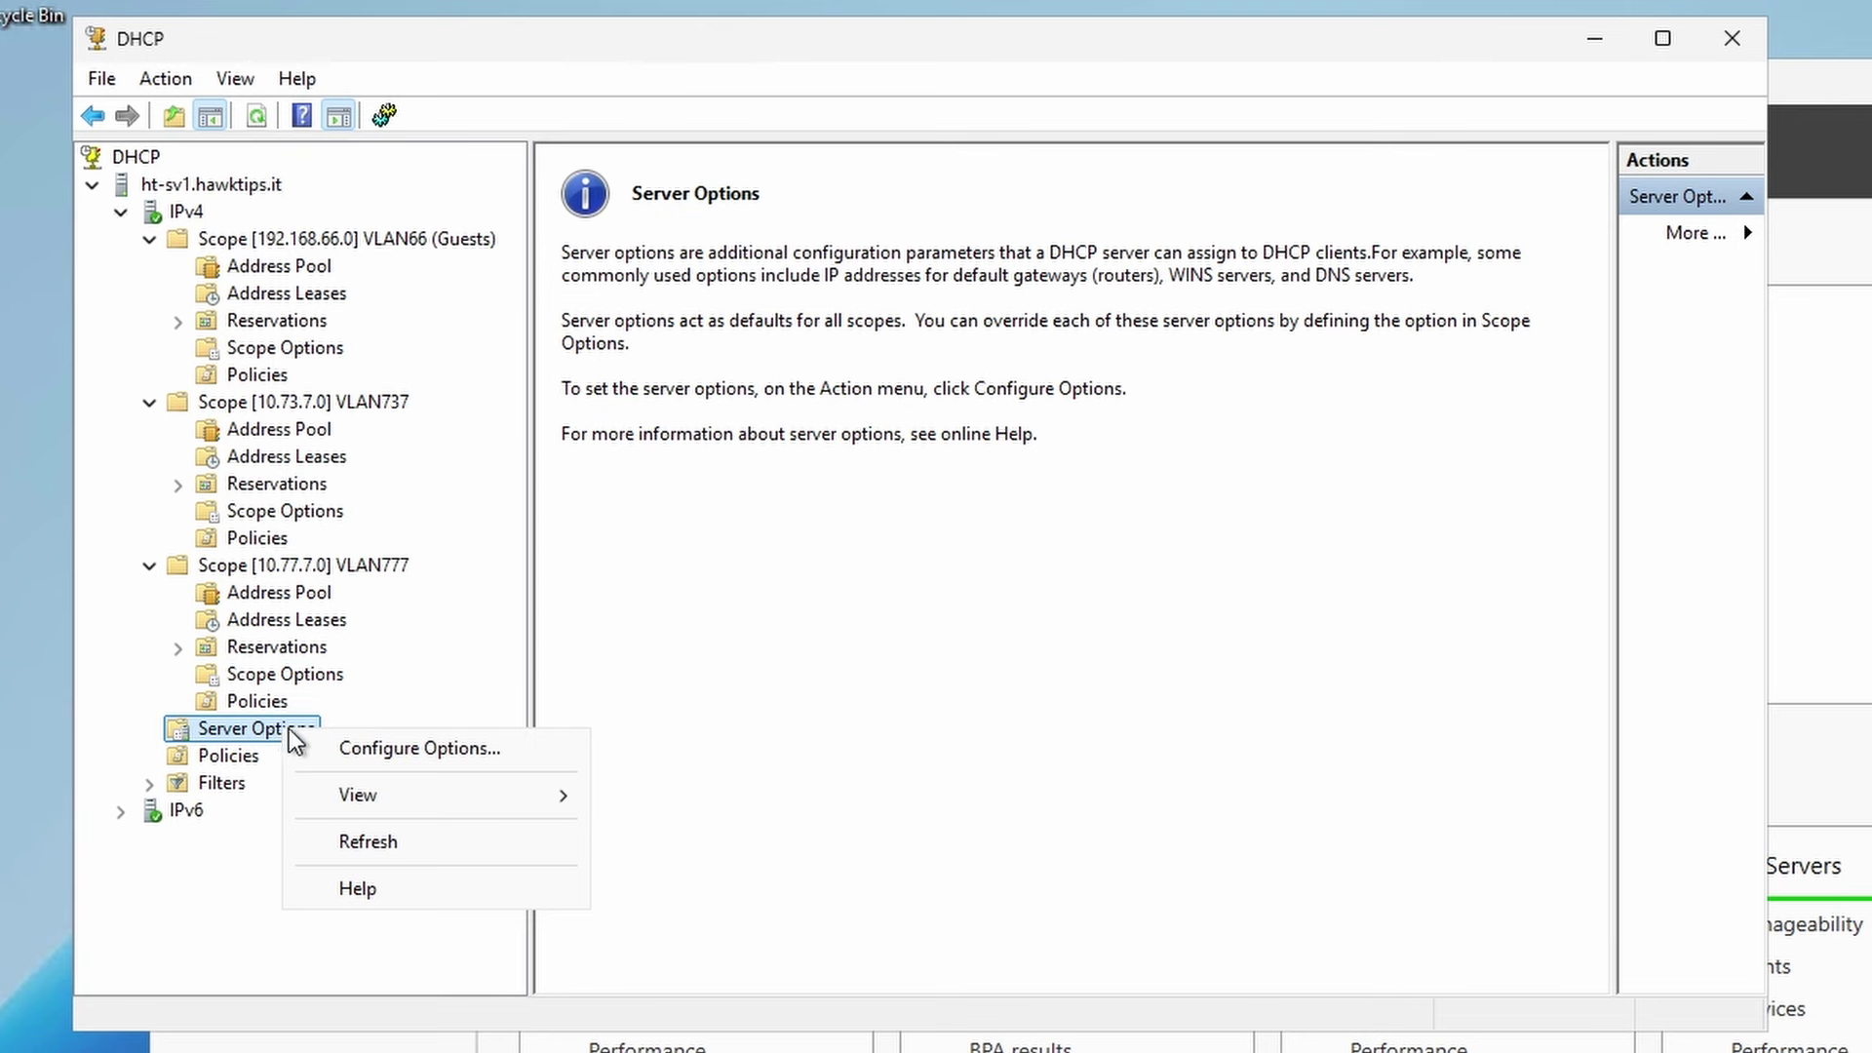
pyautogui.click(383, 745)
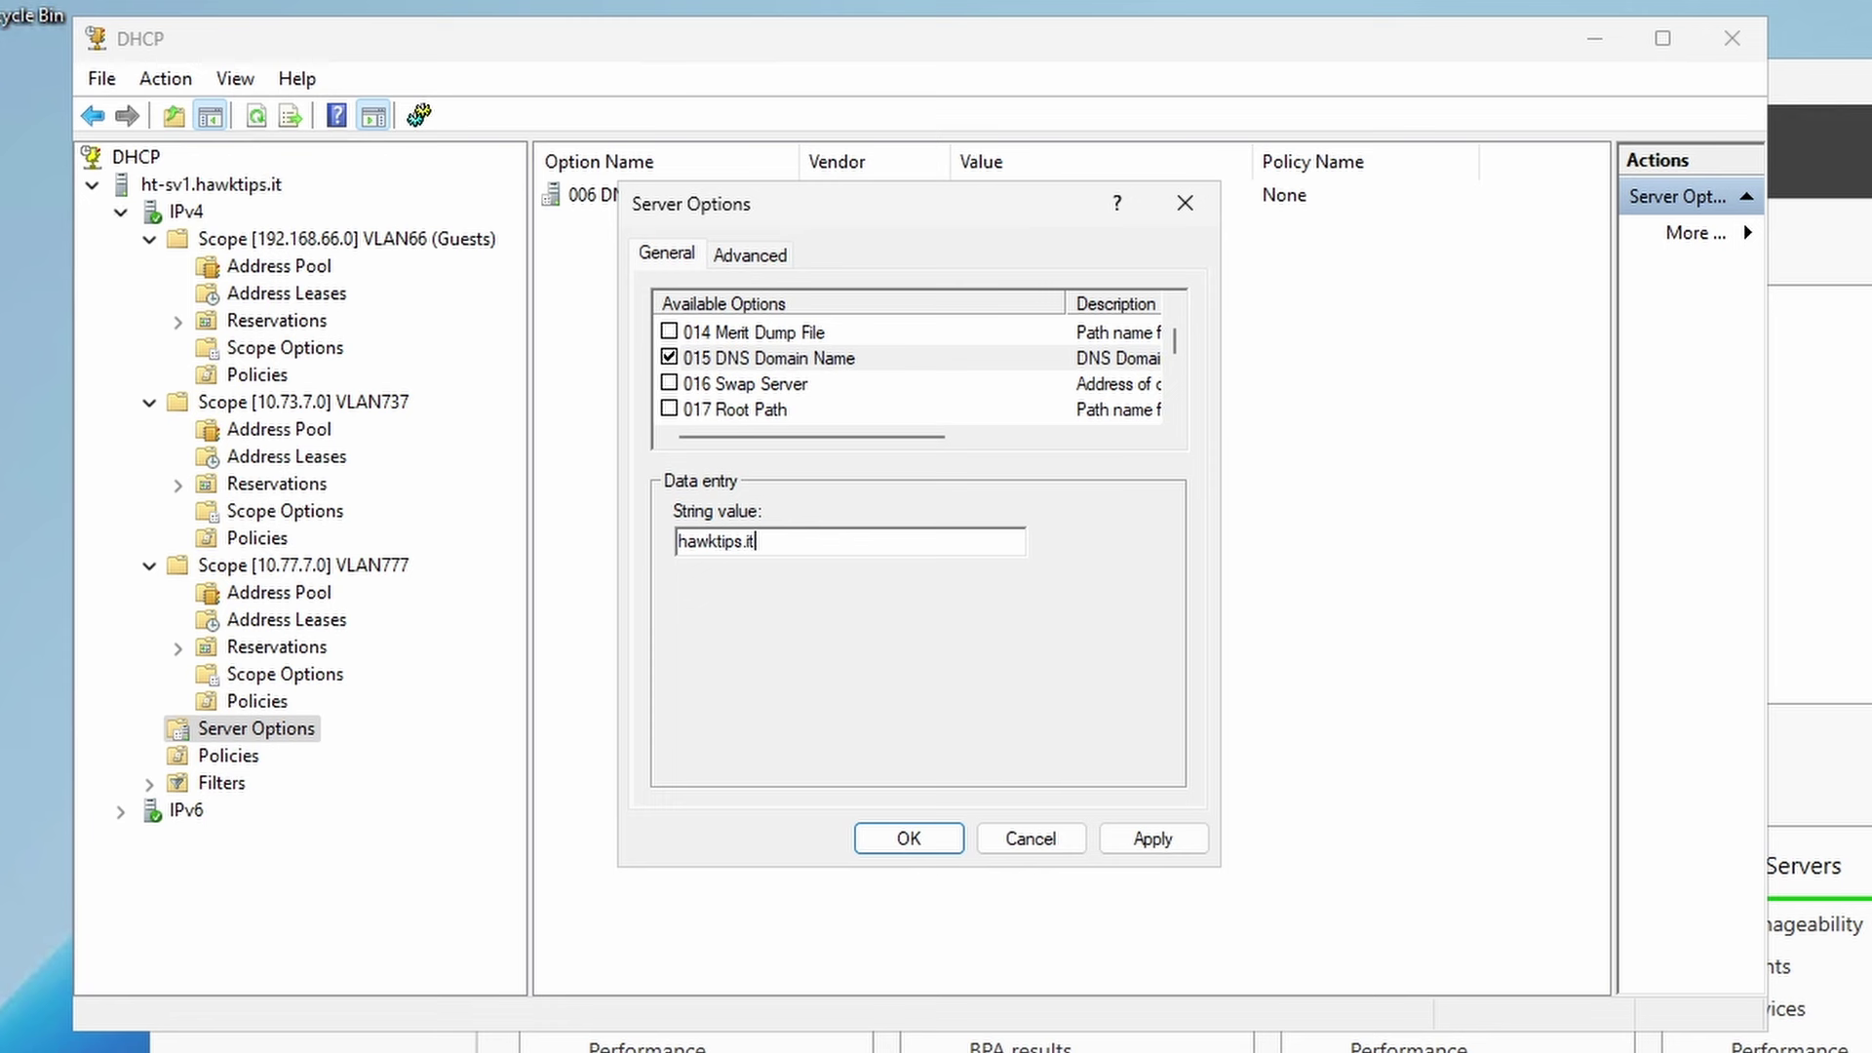
pyautogui.click(918, 844)
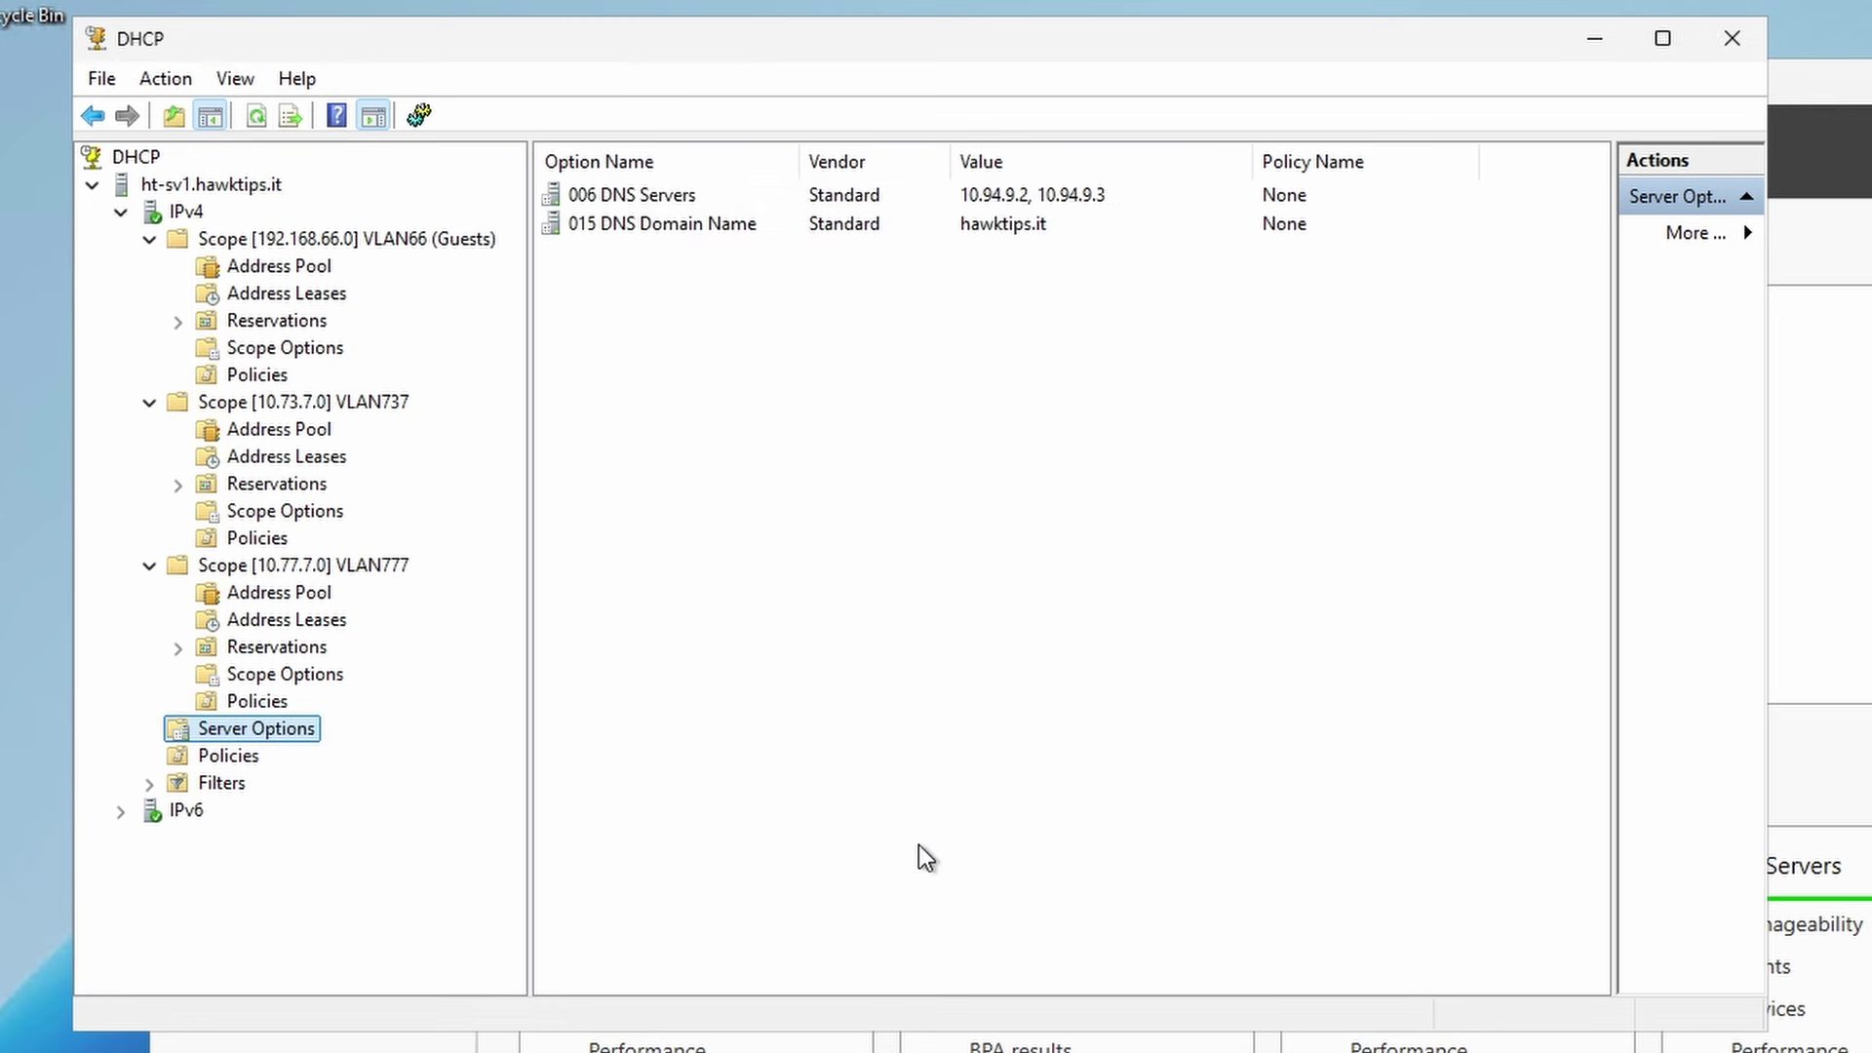
# Delete the 006 DNS Servers and 015 DNS Domain Name options from the VLAN777 scope
pyautogui.click(329, 676)
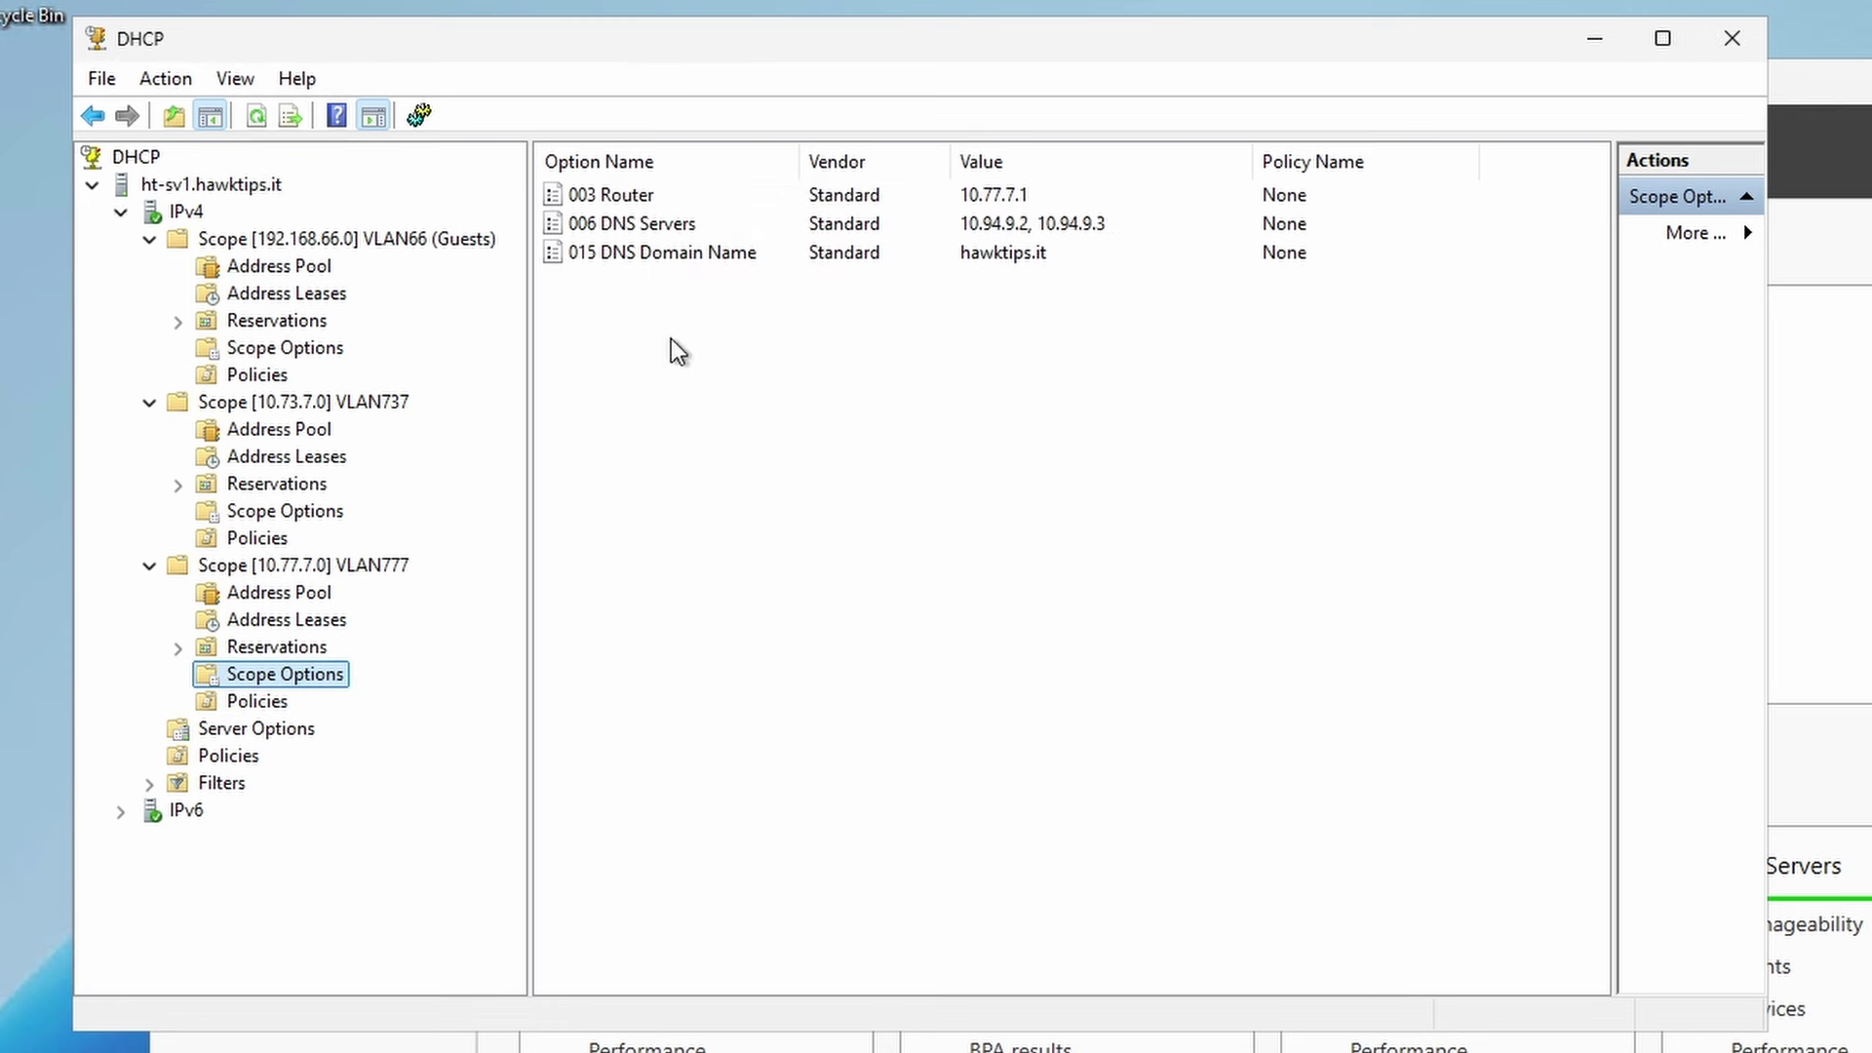
pyautogui.click(636, 226)
pyautogui.press('Delete')
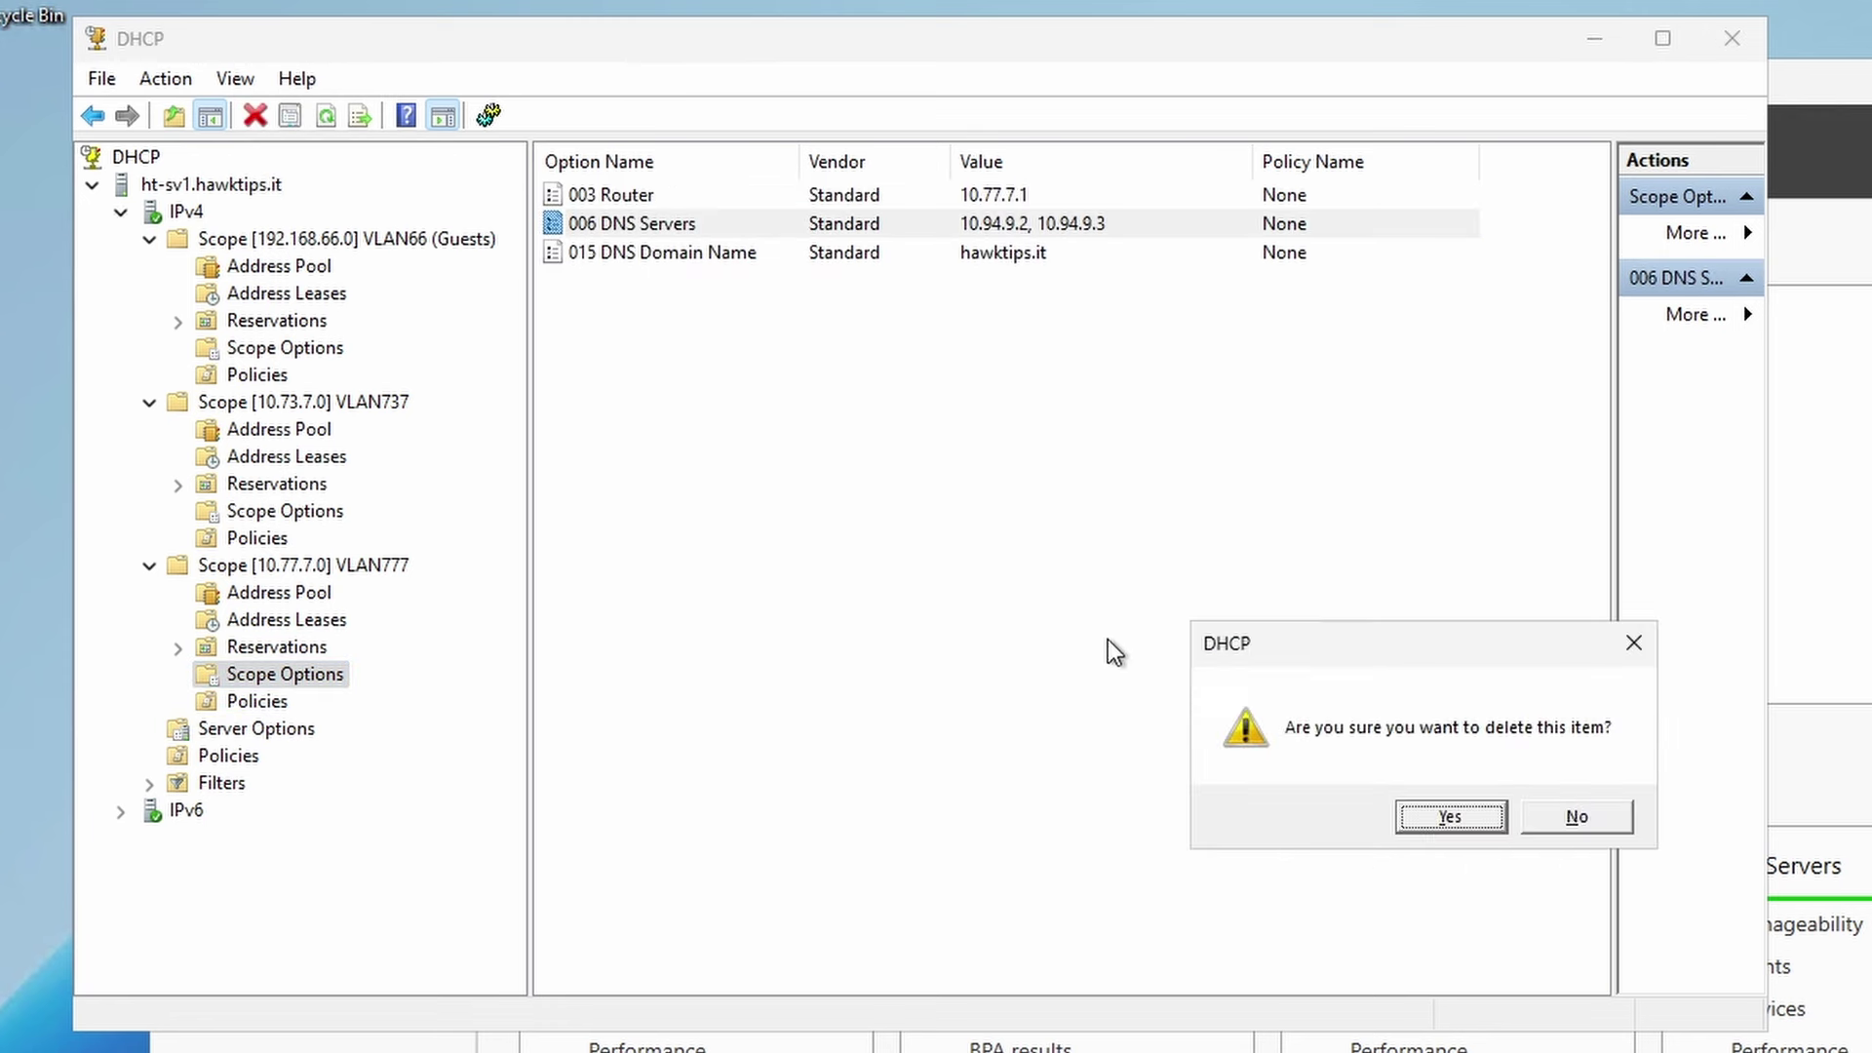
pyautogui.click(1413, 815)
pyautogui.rightClick(615, 227)
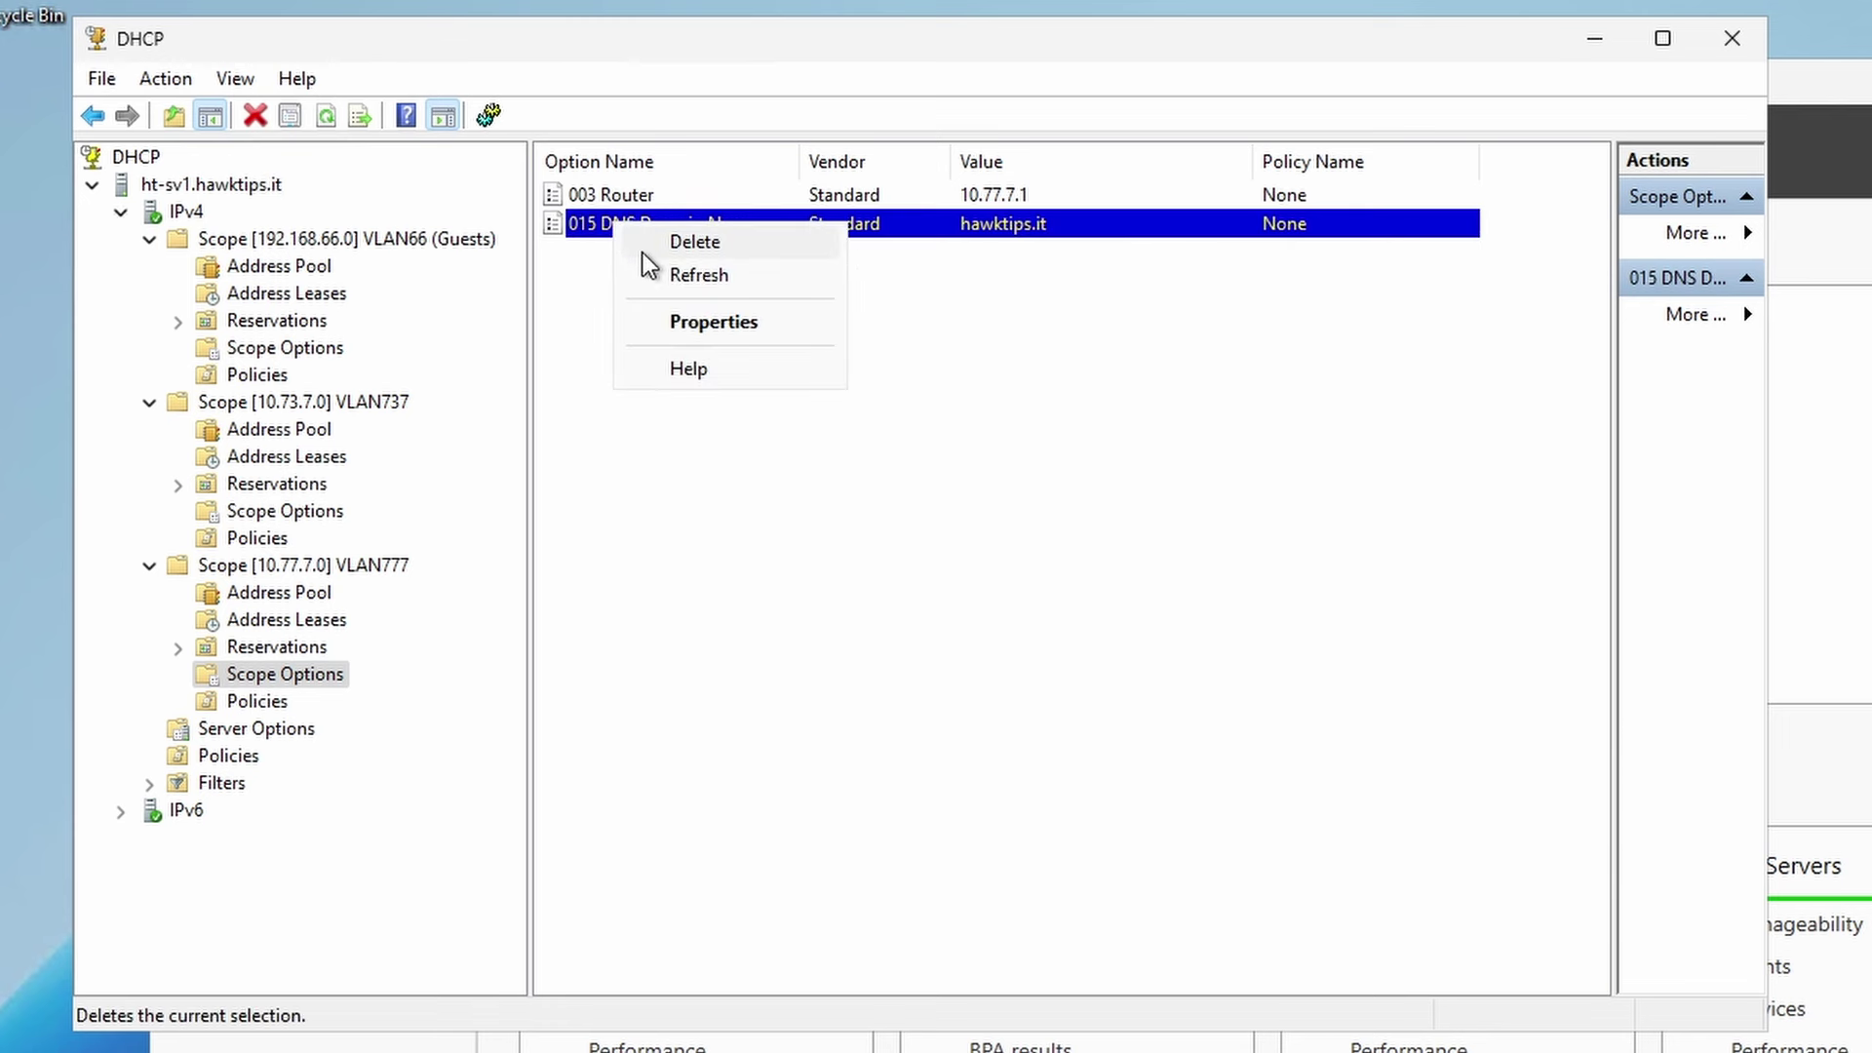
pyautogui.click(700, 245)
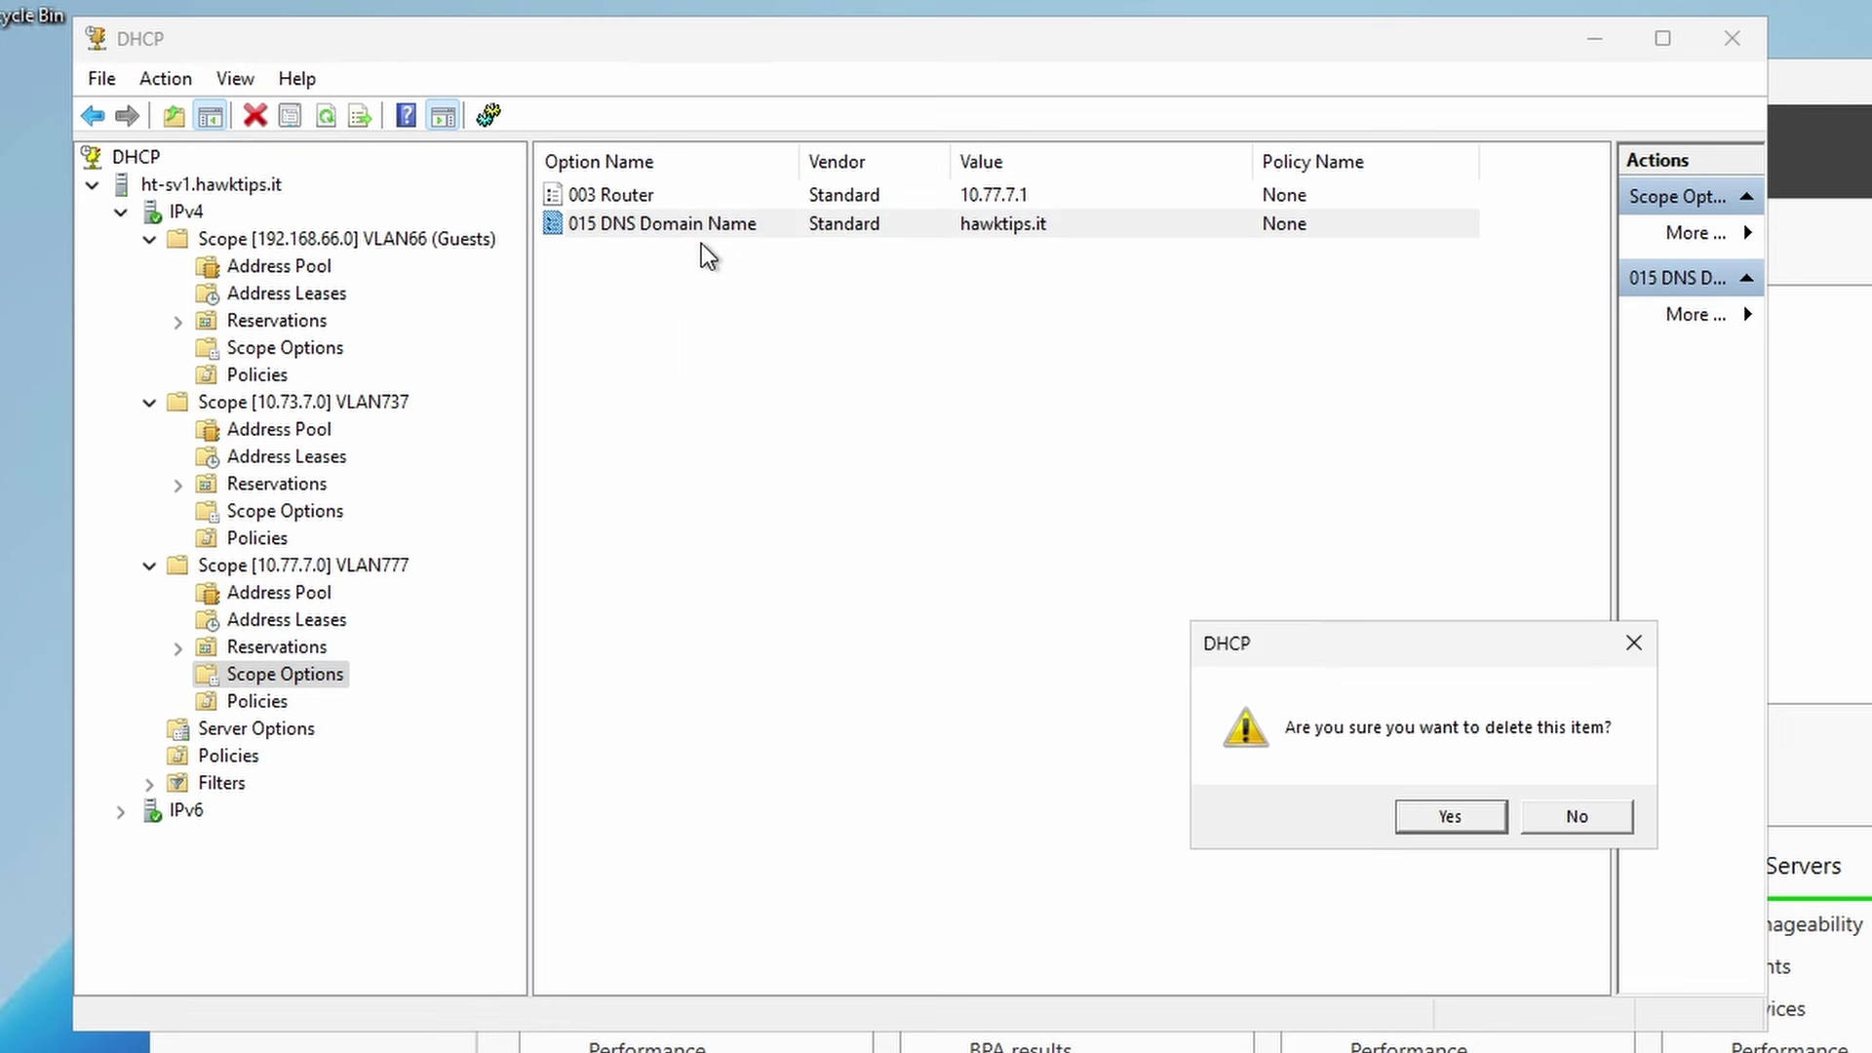
pyautogui.click(1438, 821)
# Refresh the scope options to show inherited server options, then view VLAN66 (Guests) policies
pyautogui.rightClick(932, 579)
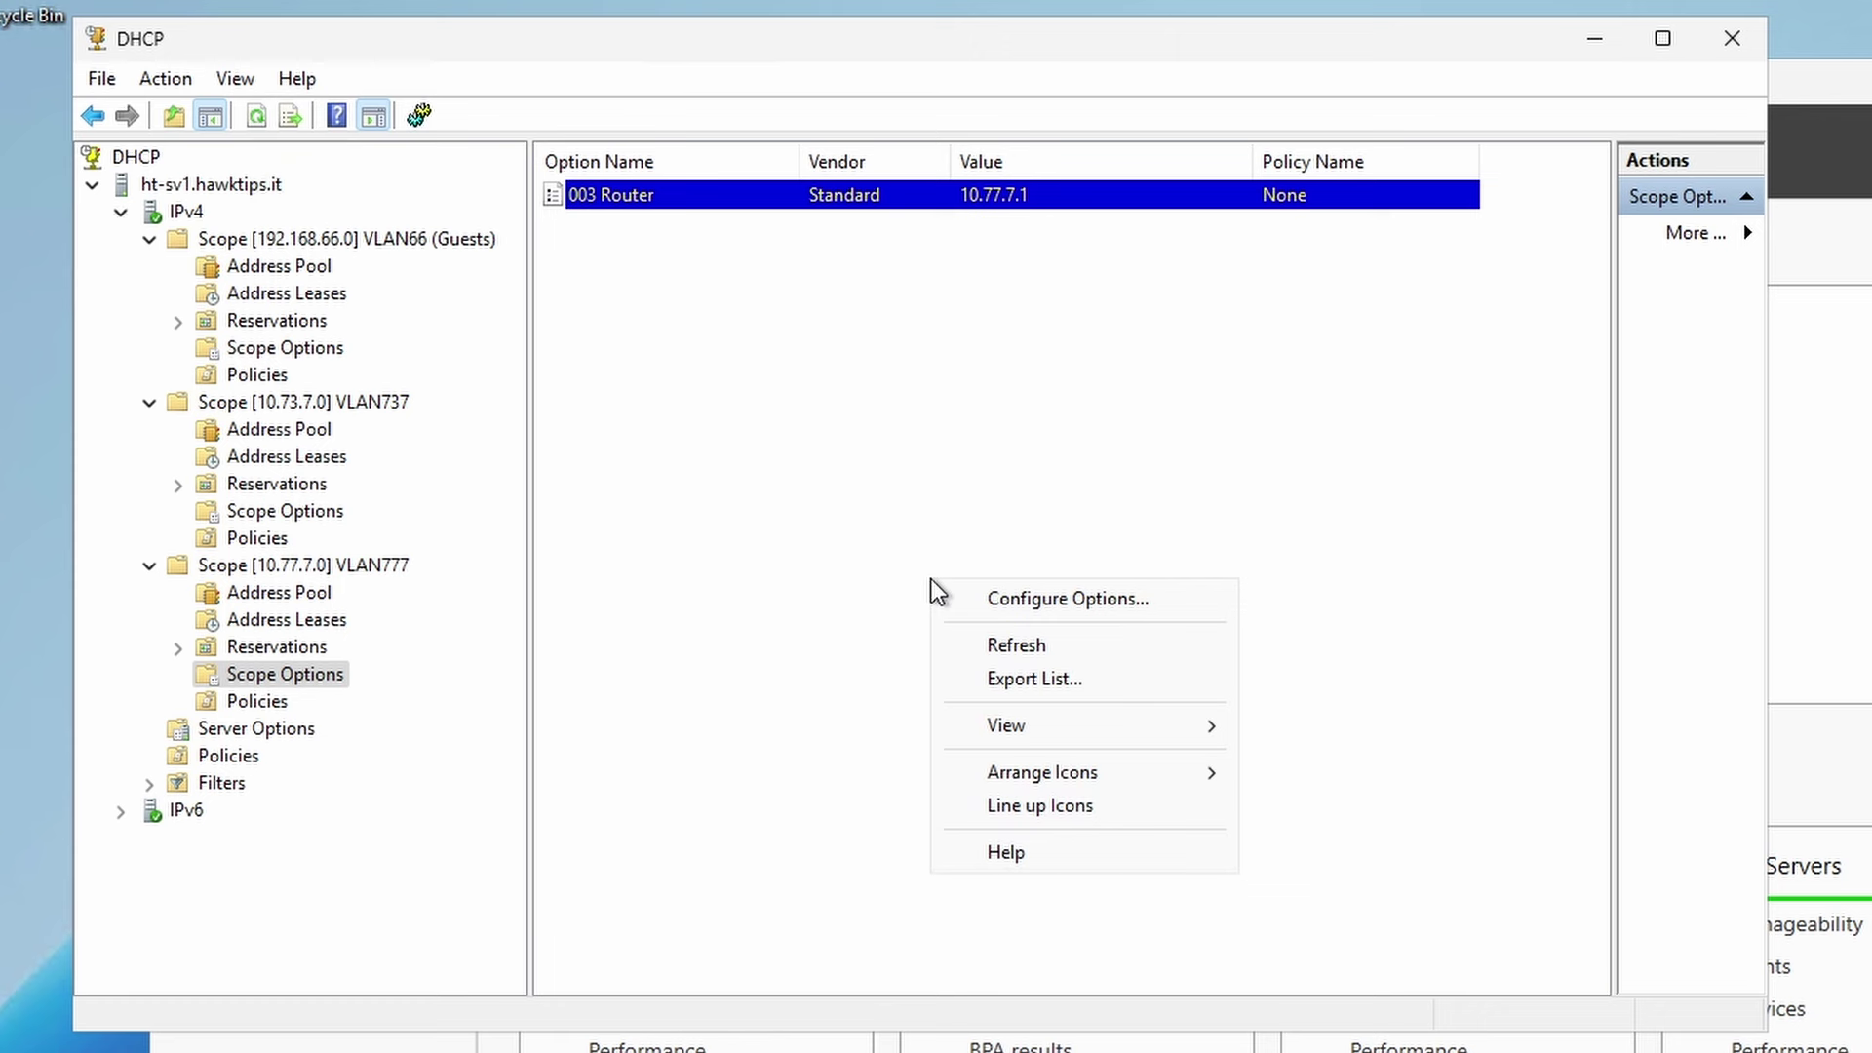
pyautogui.click(1014, 647)
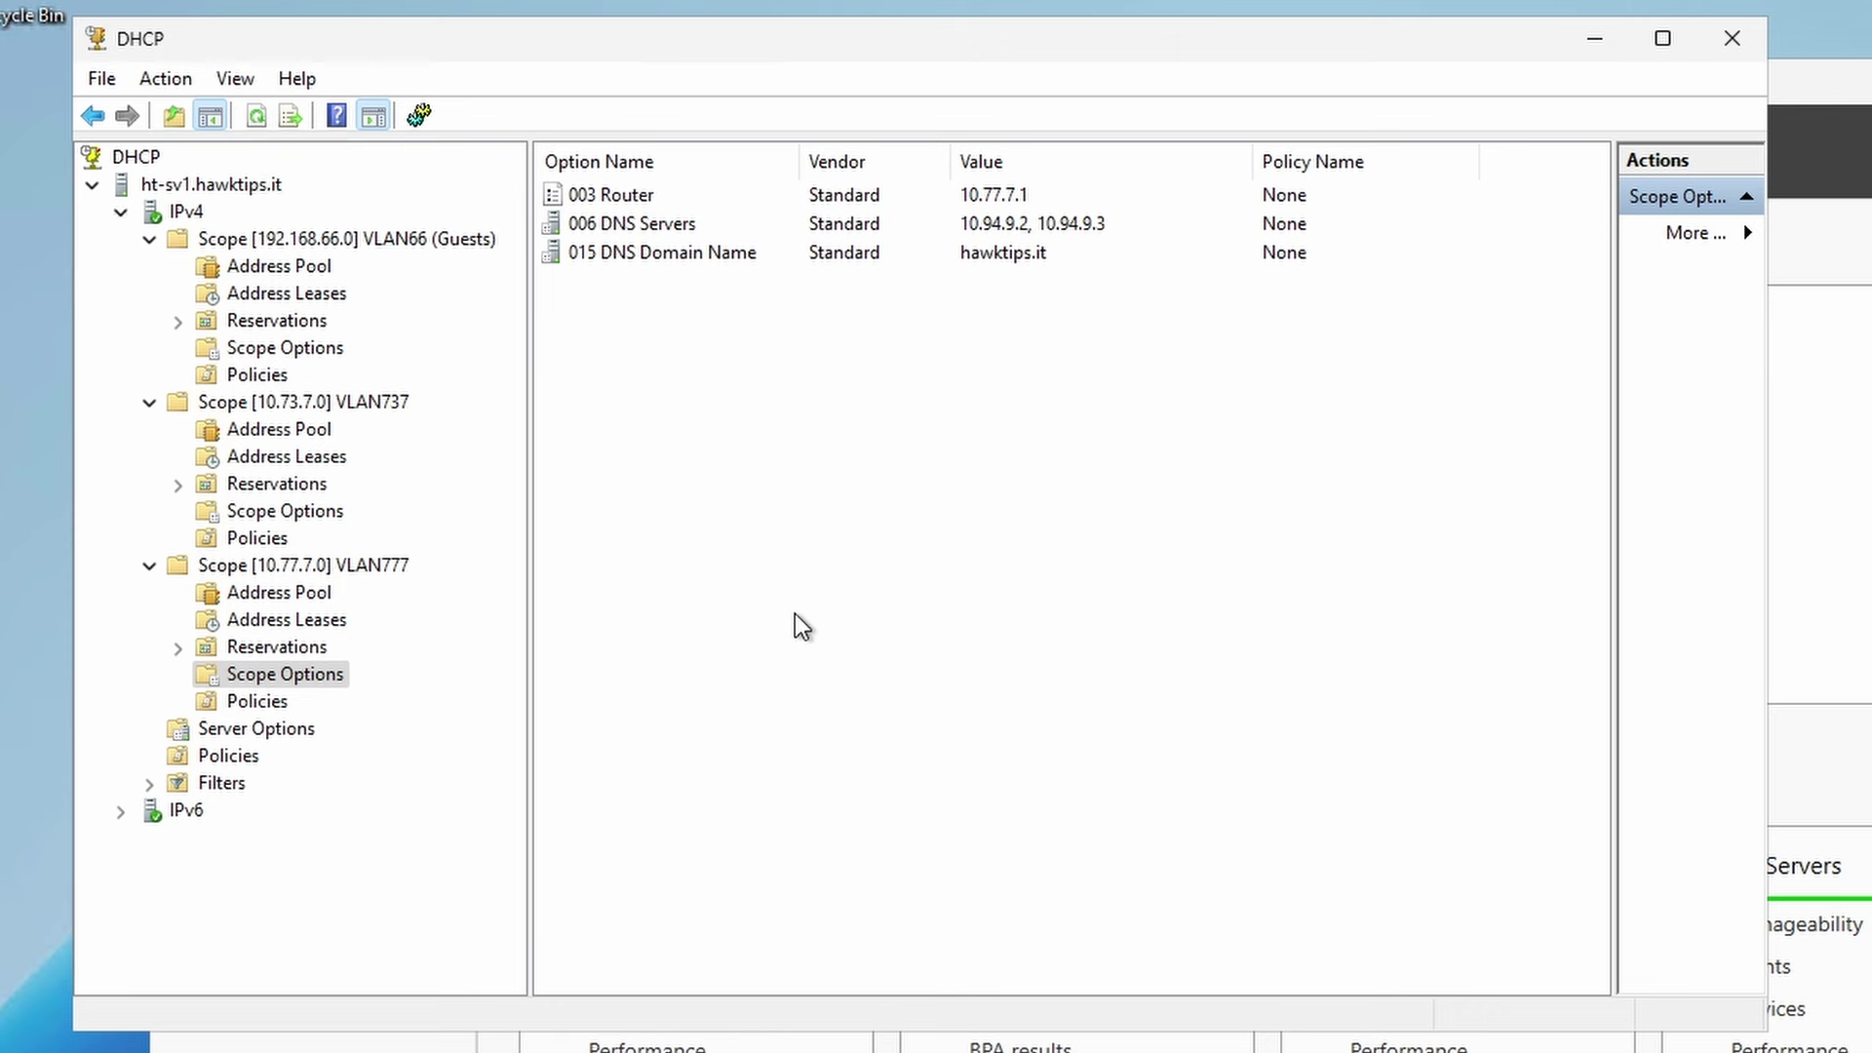
pyautogui.click(318, 345)
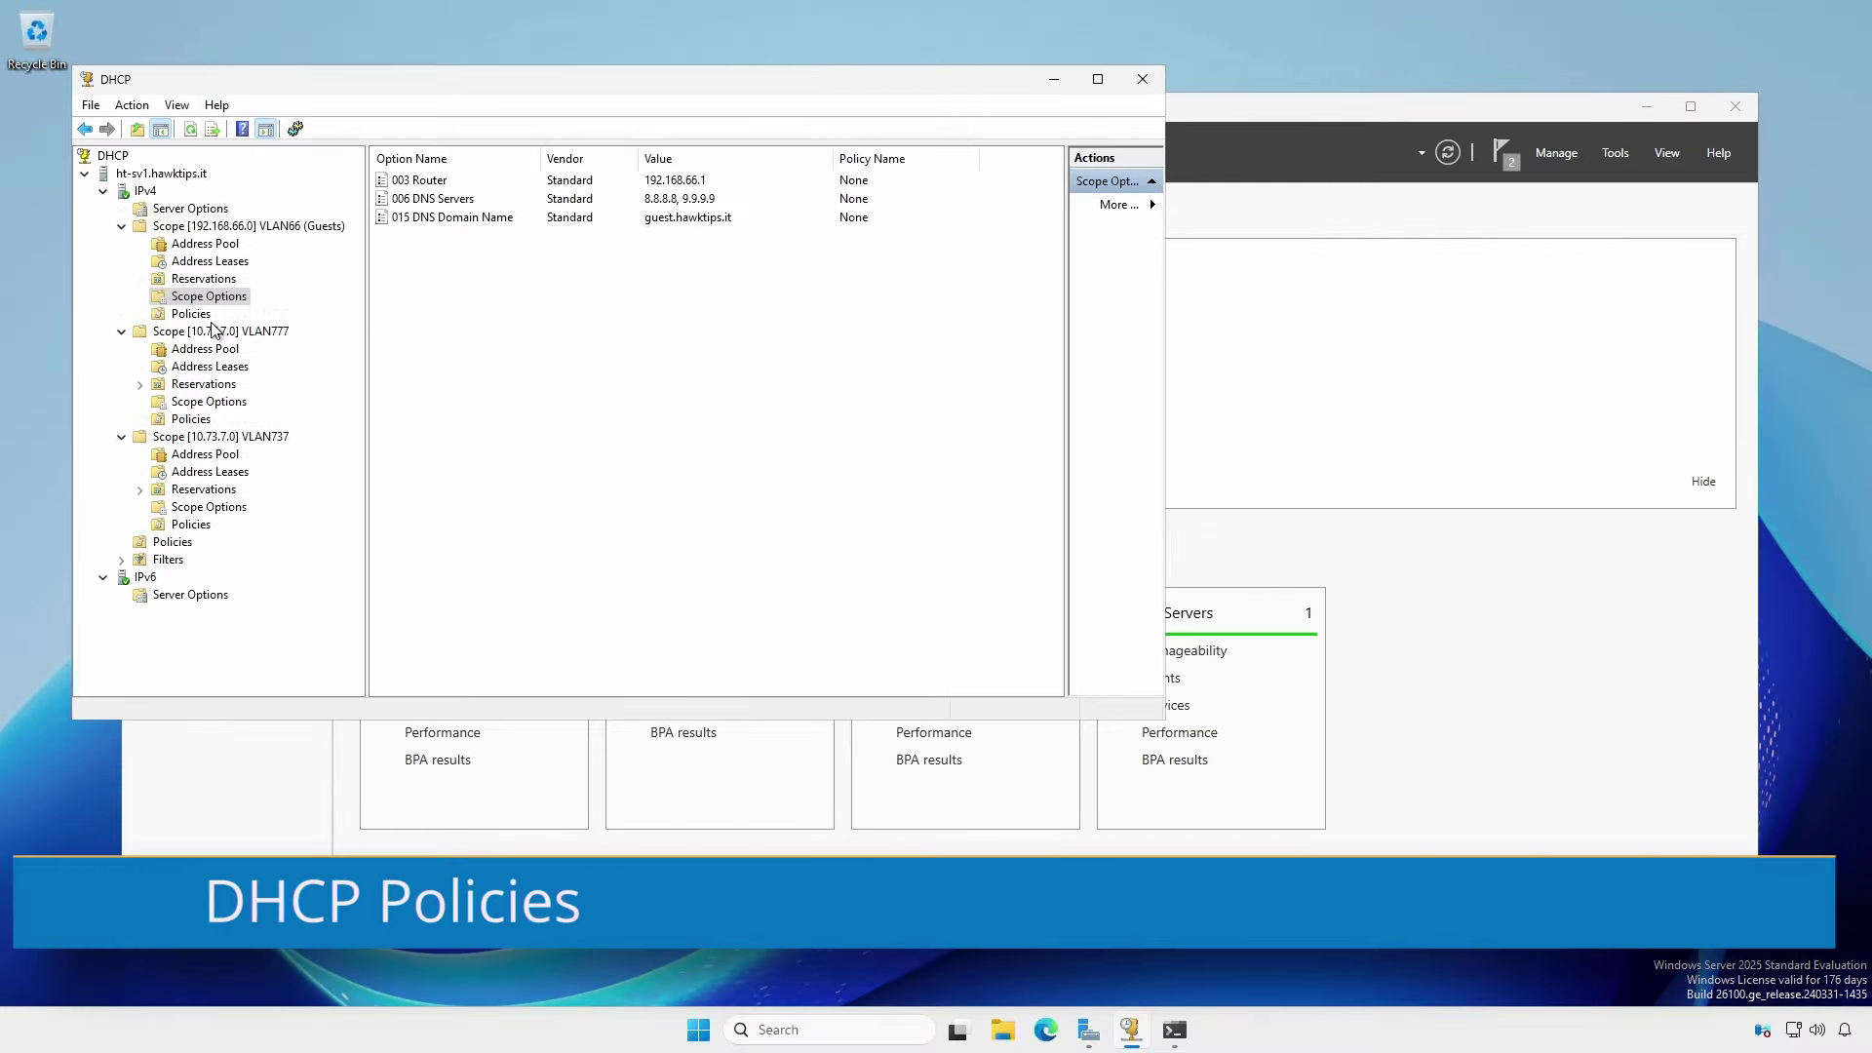
pyautogui.click(195, 318)
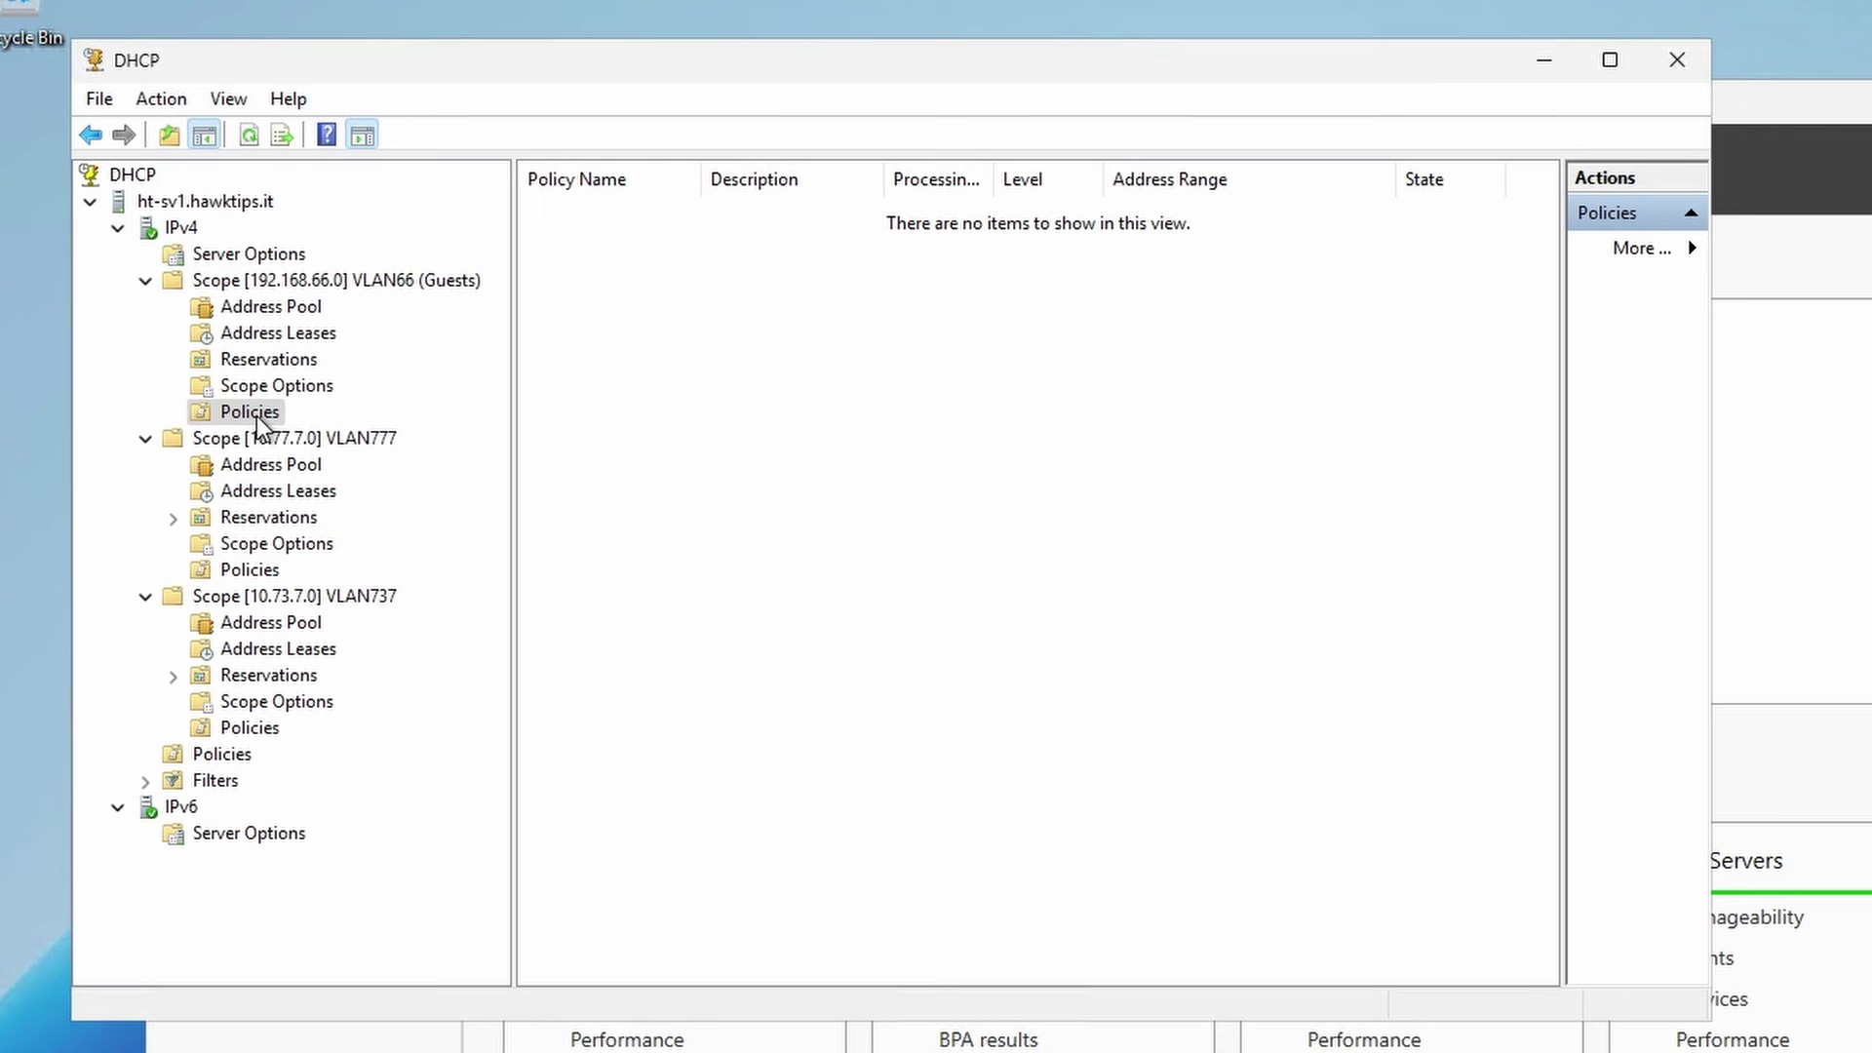
# Start a new VLAN66 policy named Last10IP, described 'These clients get the last 10 IP addresses'
pyautogui.rightClick(255, 413)
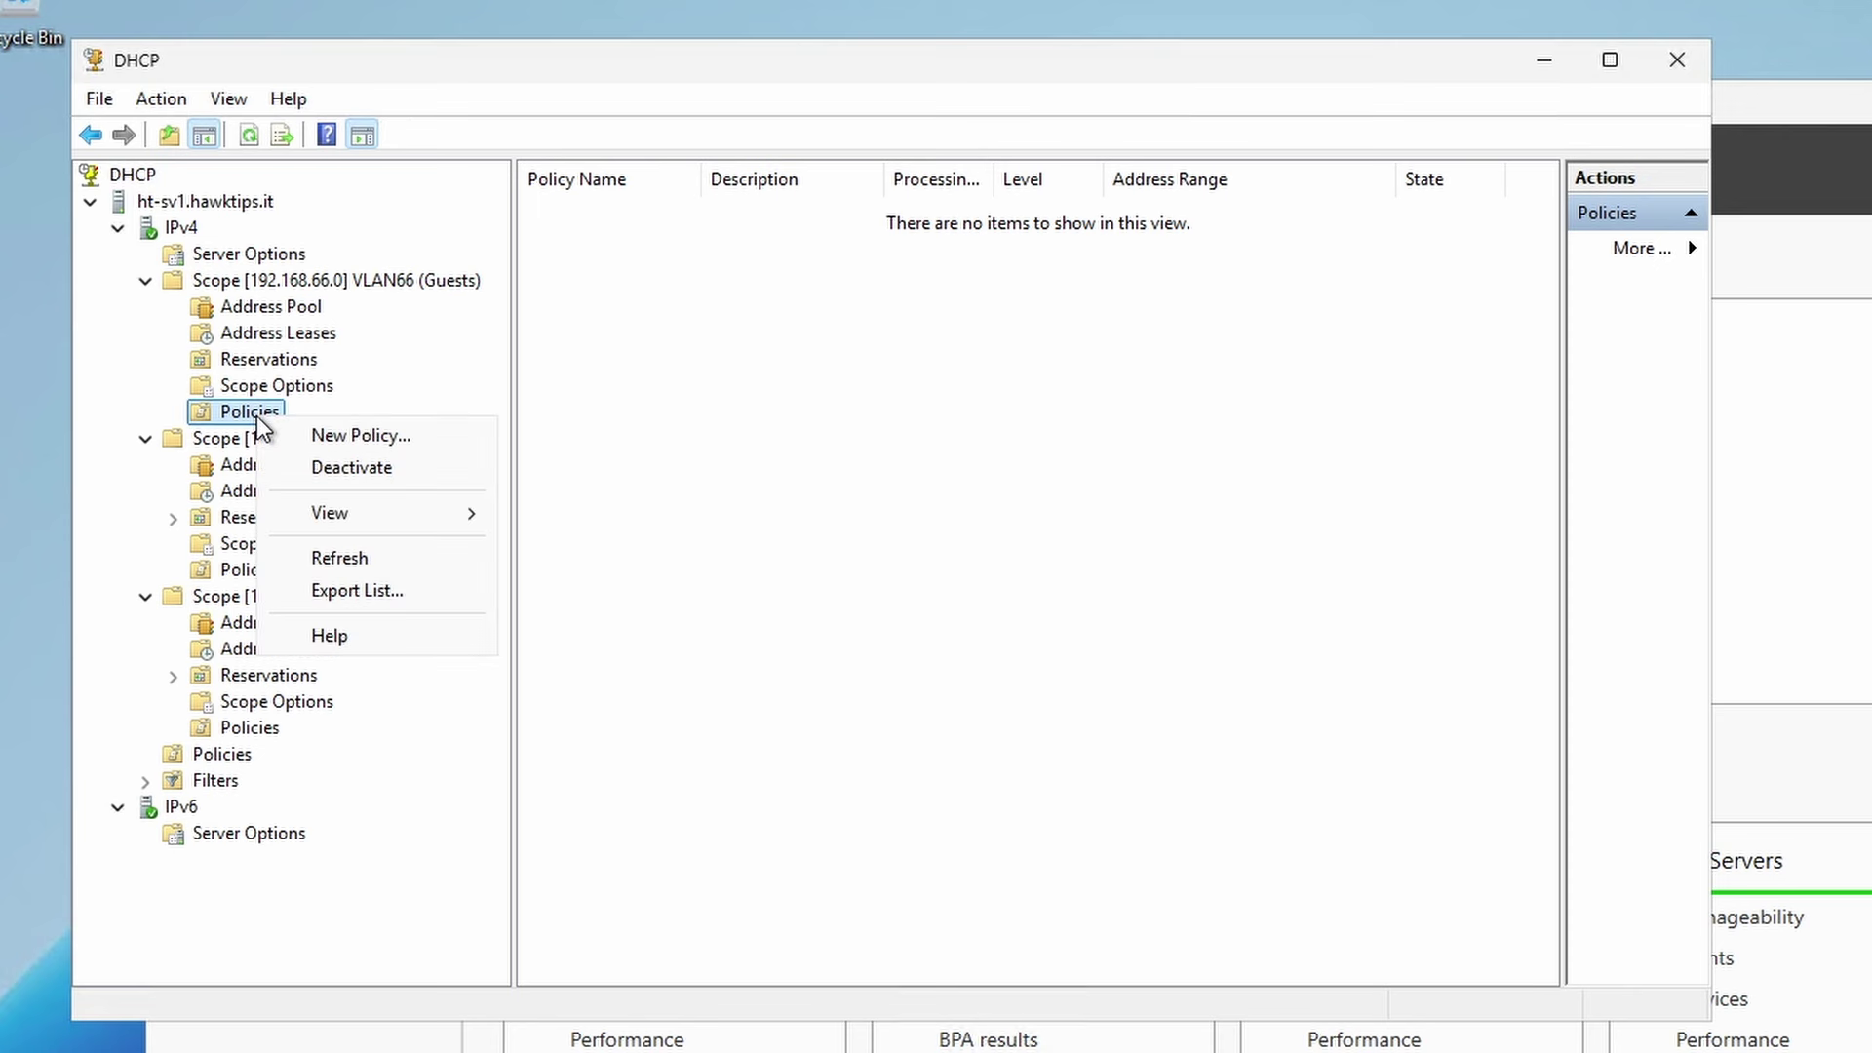
pyautogui.click(360, 437)
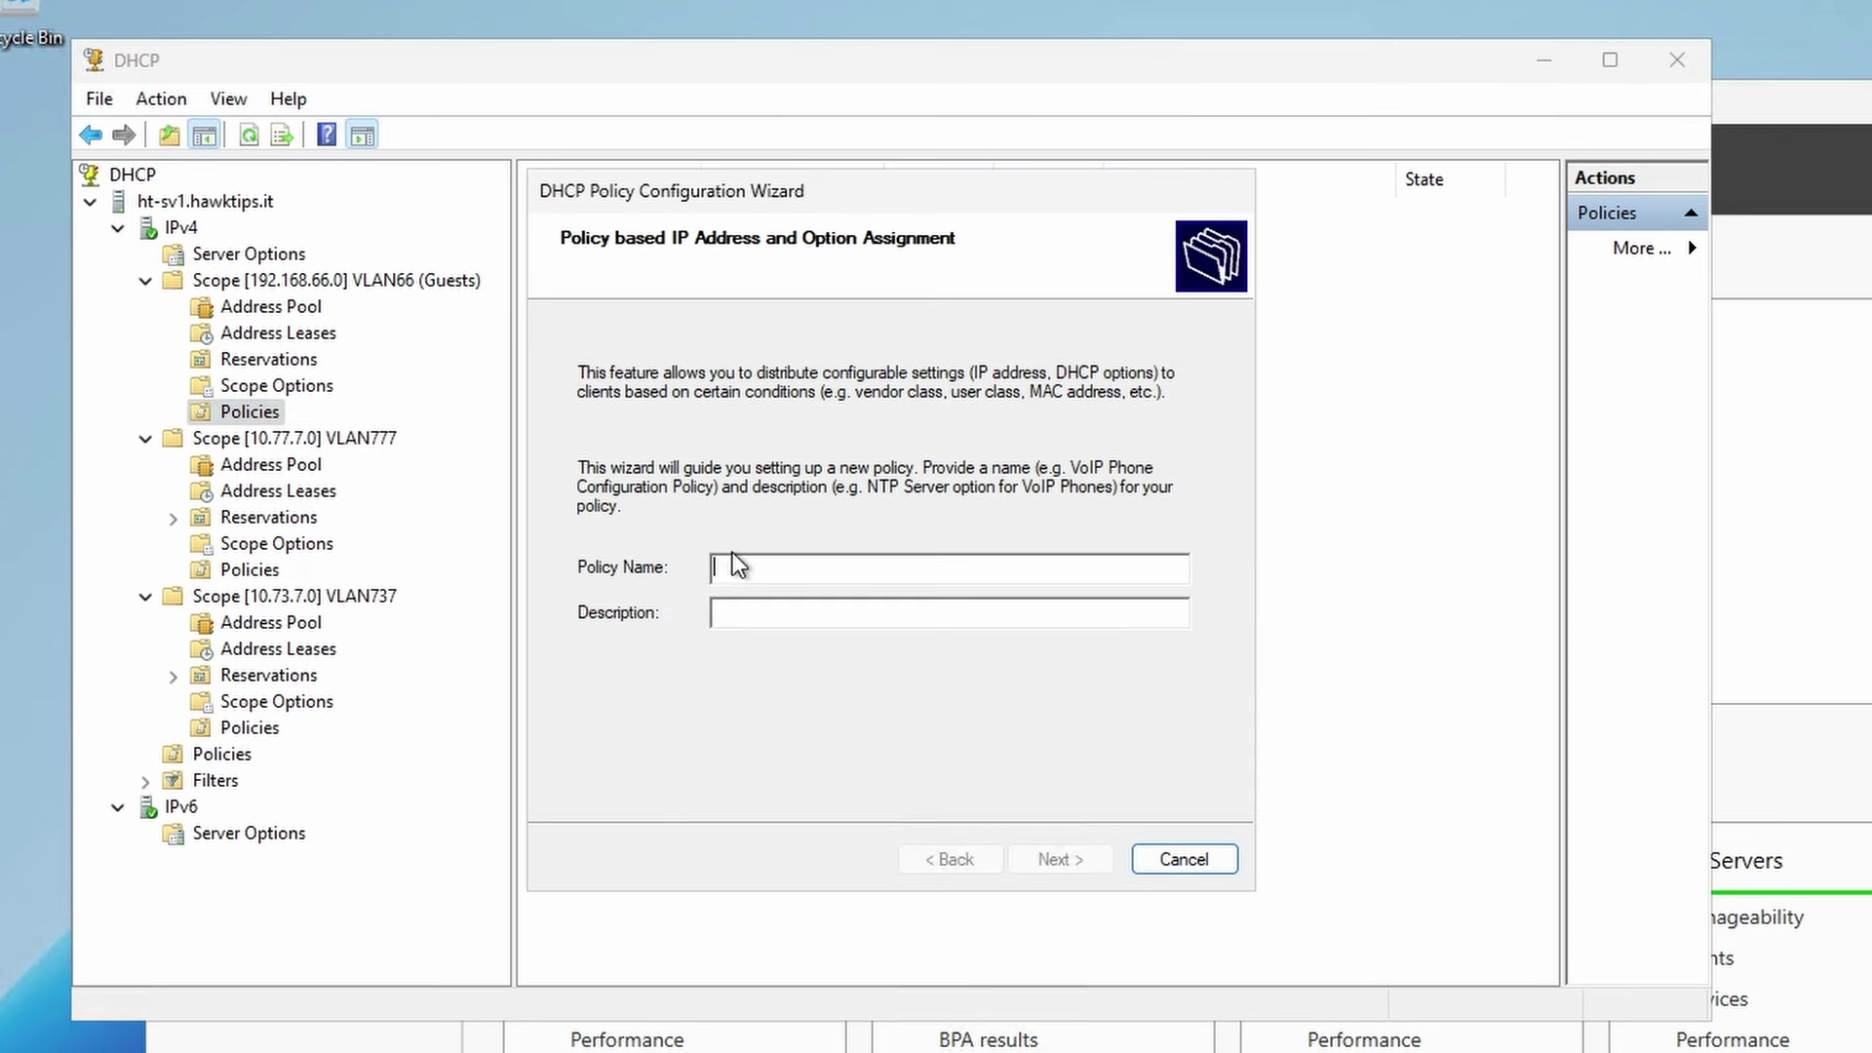
pyautogui.write('Last10IP')
pyautogui.press('Tab')
pyautogui.write('These clients get the last 10 IP addresses')
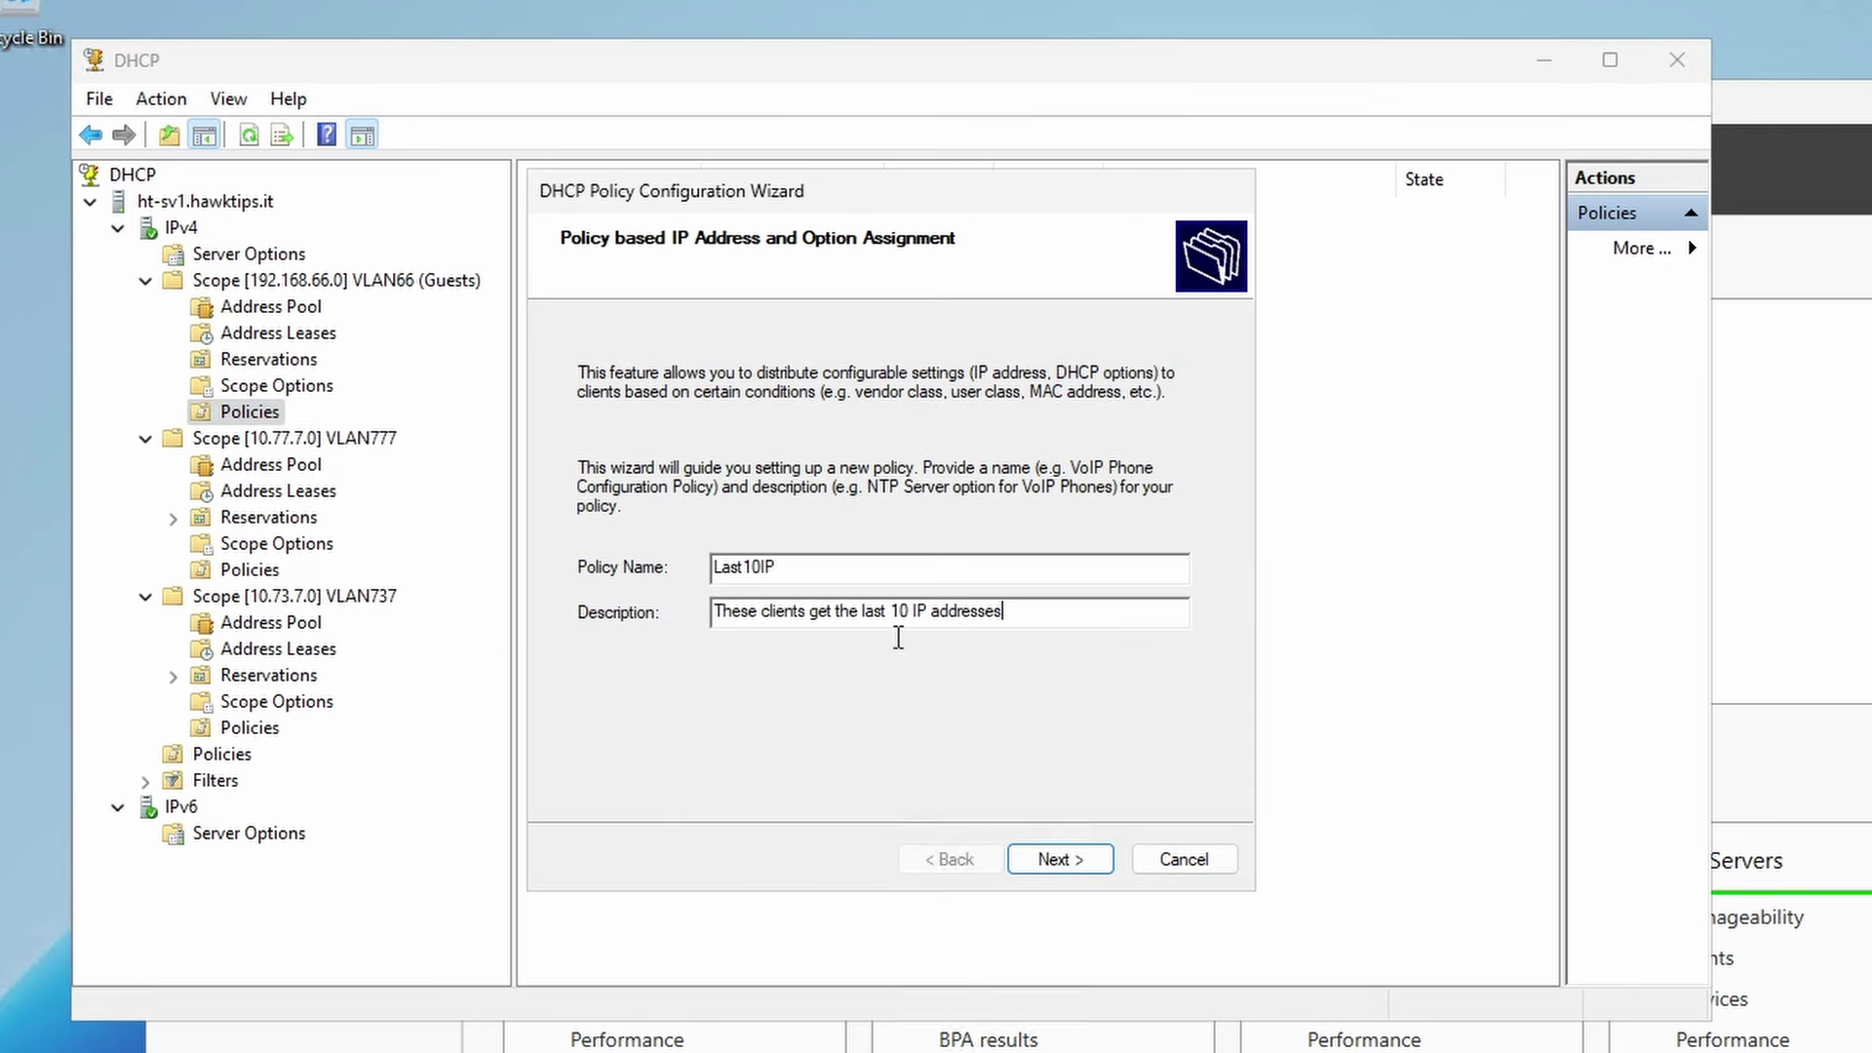
pyautogui.click(1058, 858)
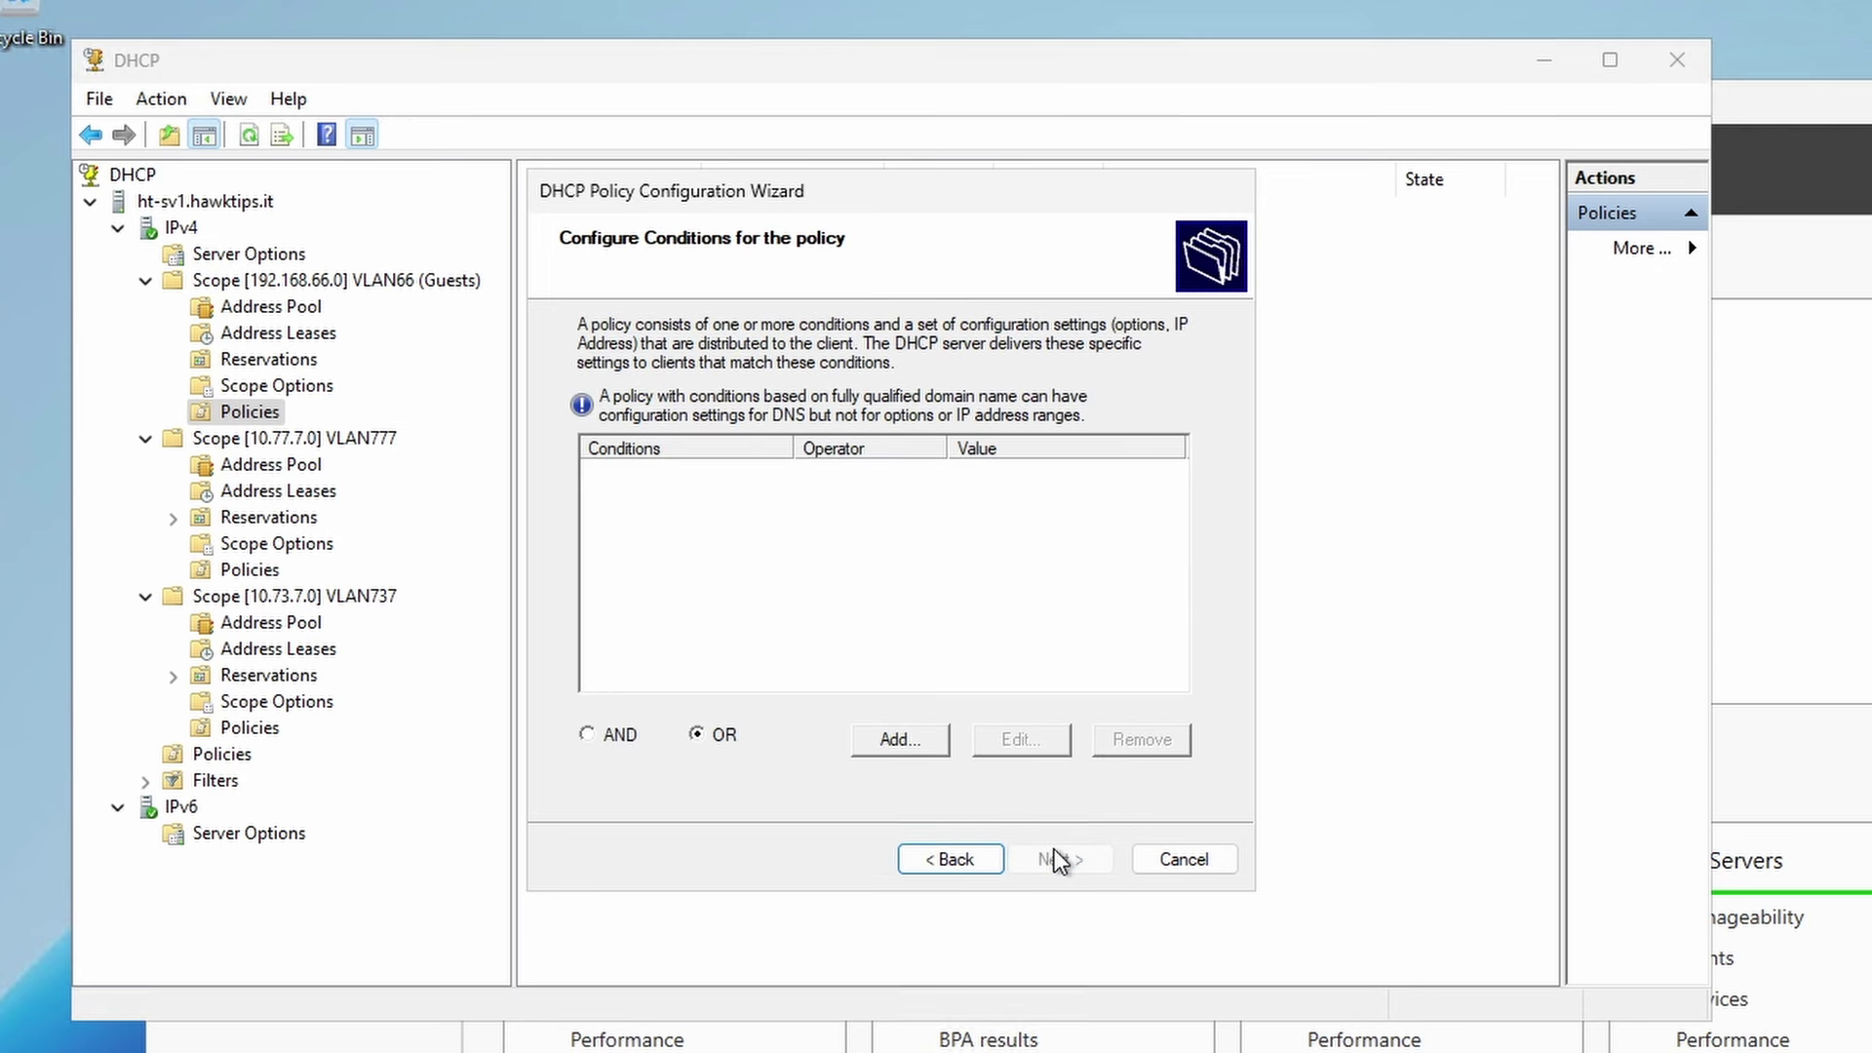
# Add a policy condition matching MAC address AABBCC*
pyautogui.click(923, 749)
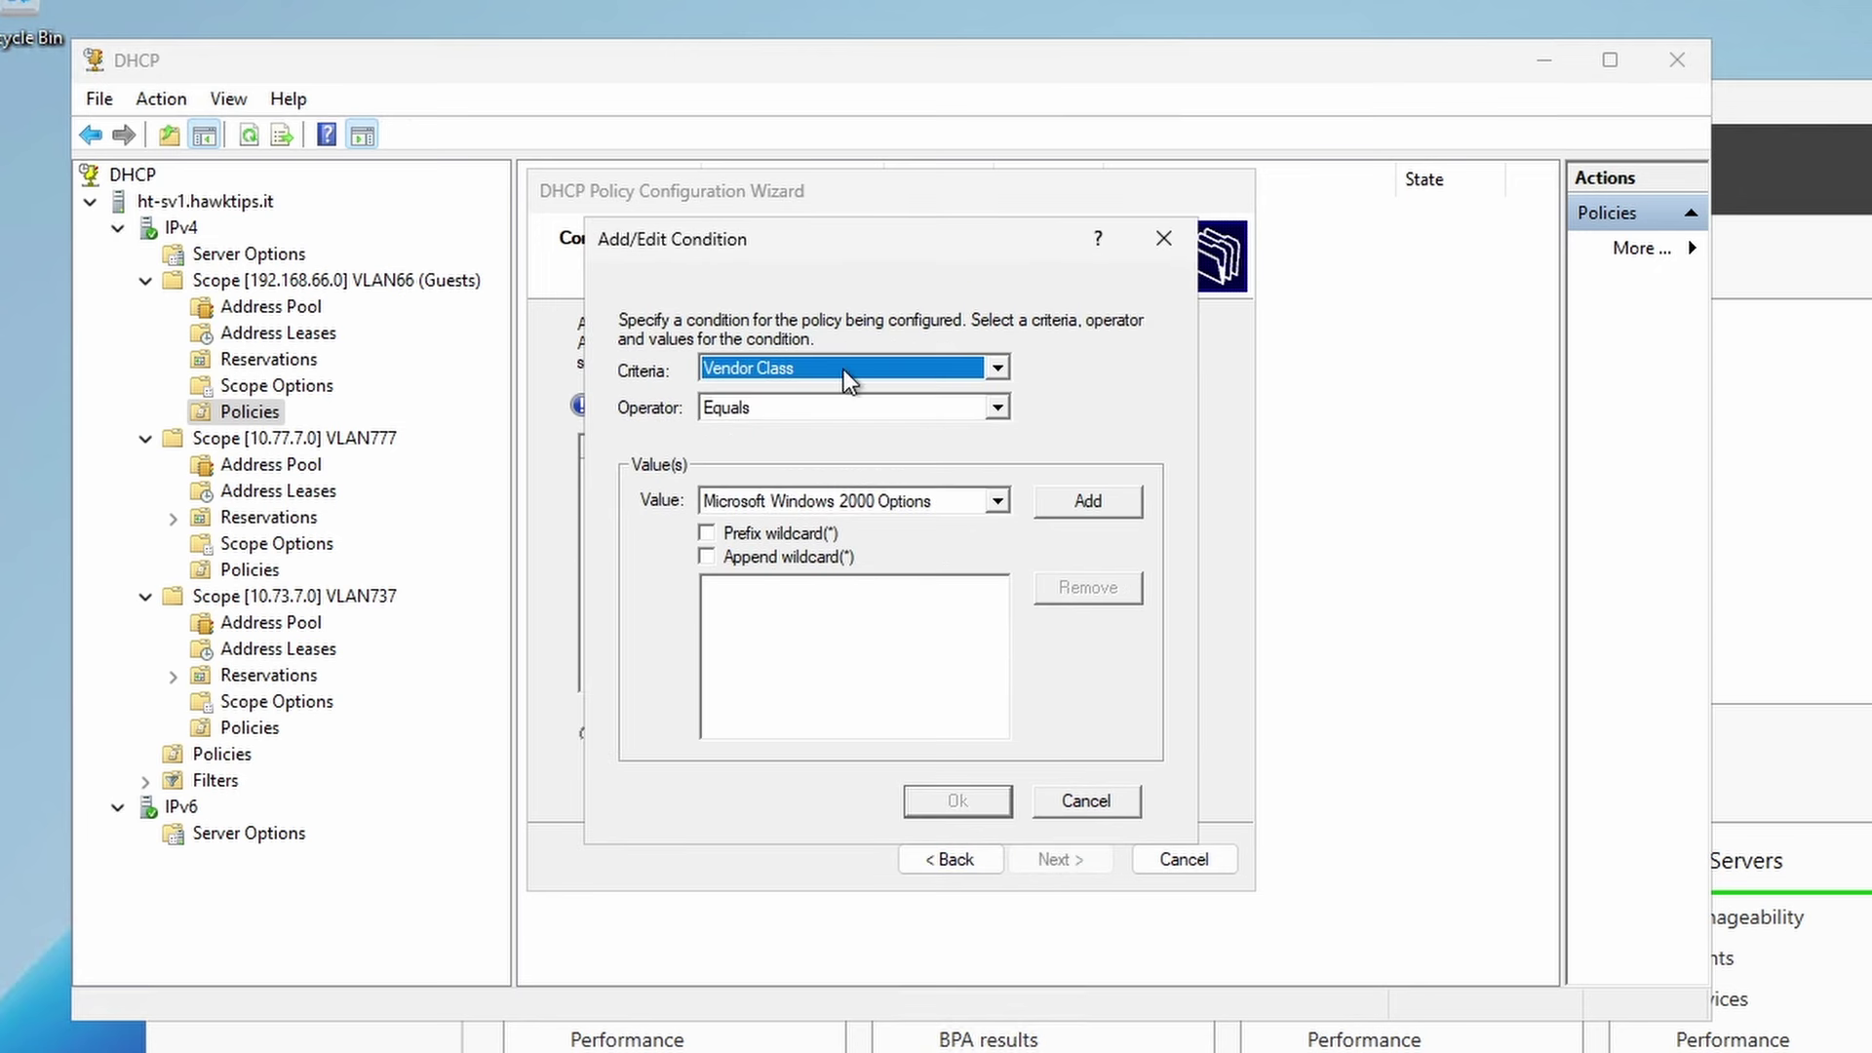
pyautogui.click(844, 371)
pyautogui.click(817, 429)
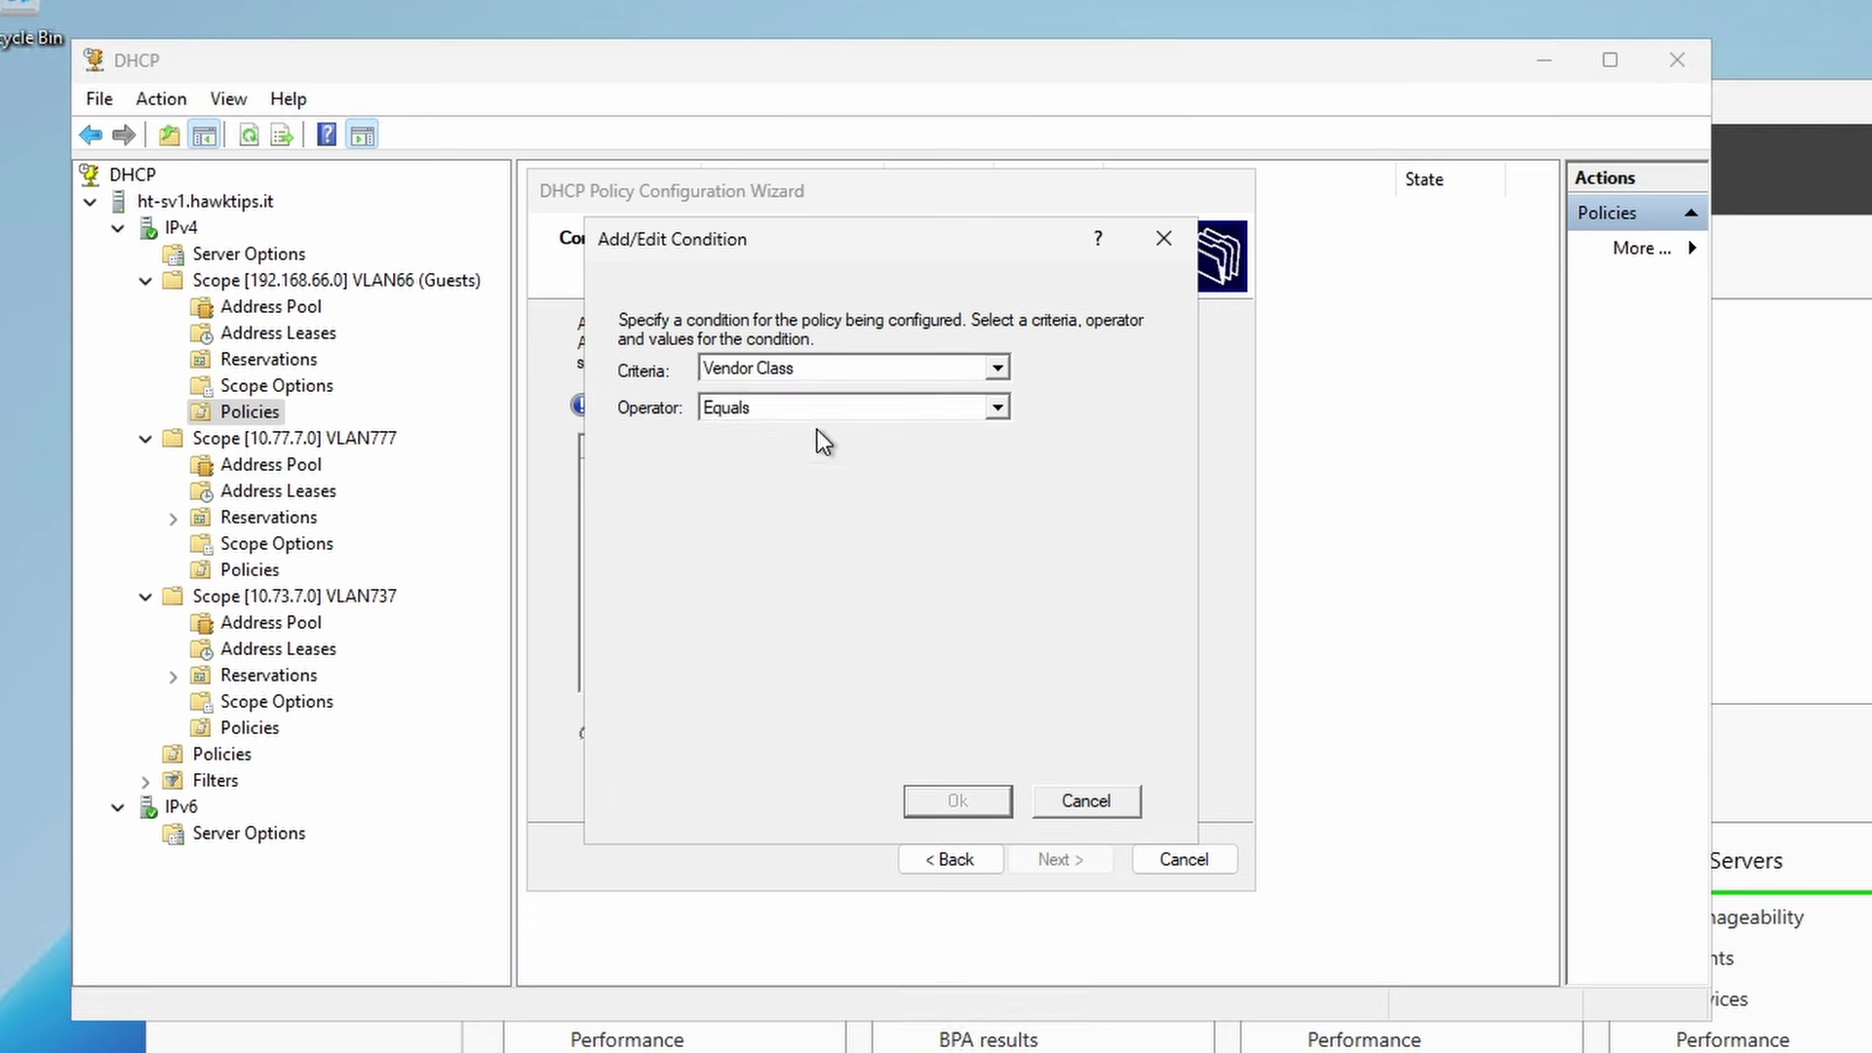
pyautogui.click(757, 502)
pyautogui.write('AABBCC')
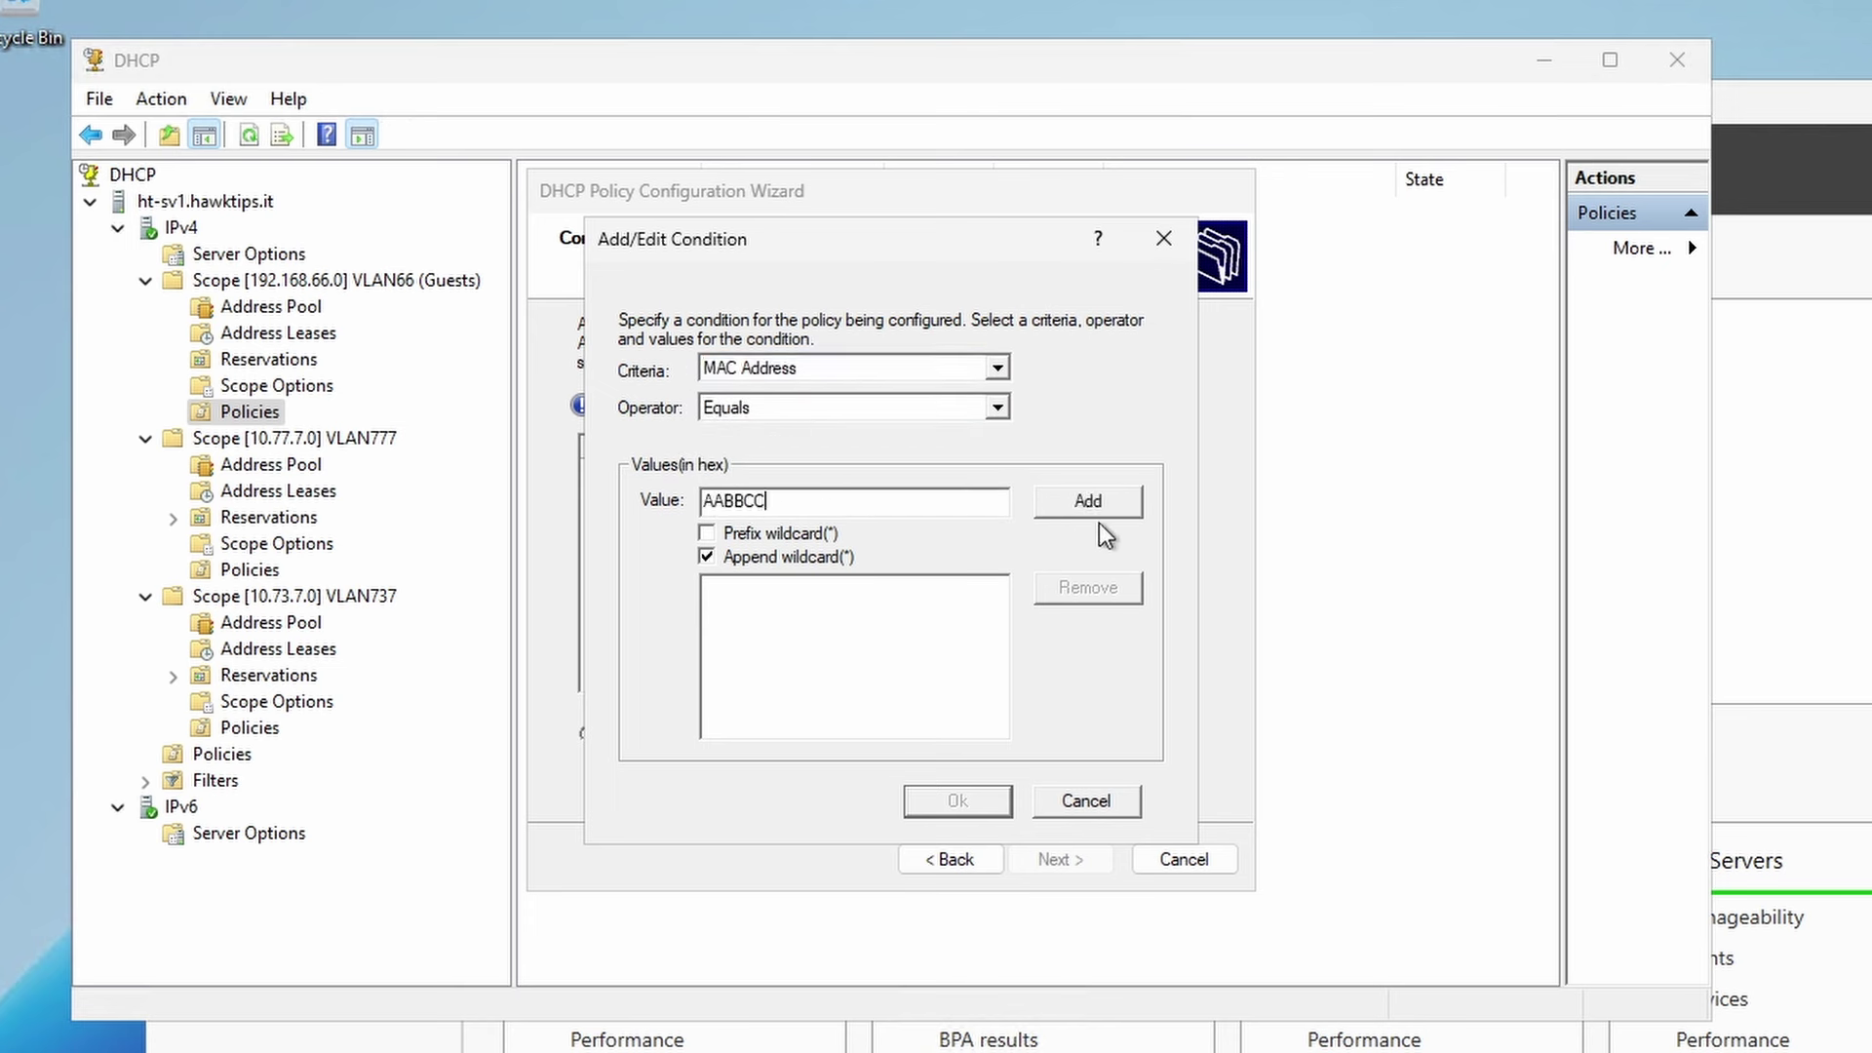
pyautogui.click(1102, 503)
pyautogui.click(959, 804)
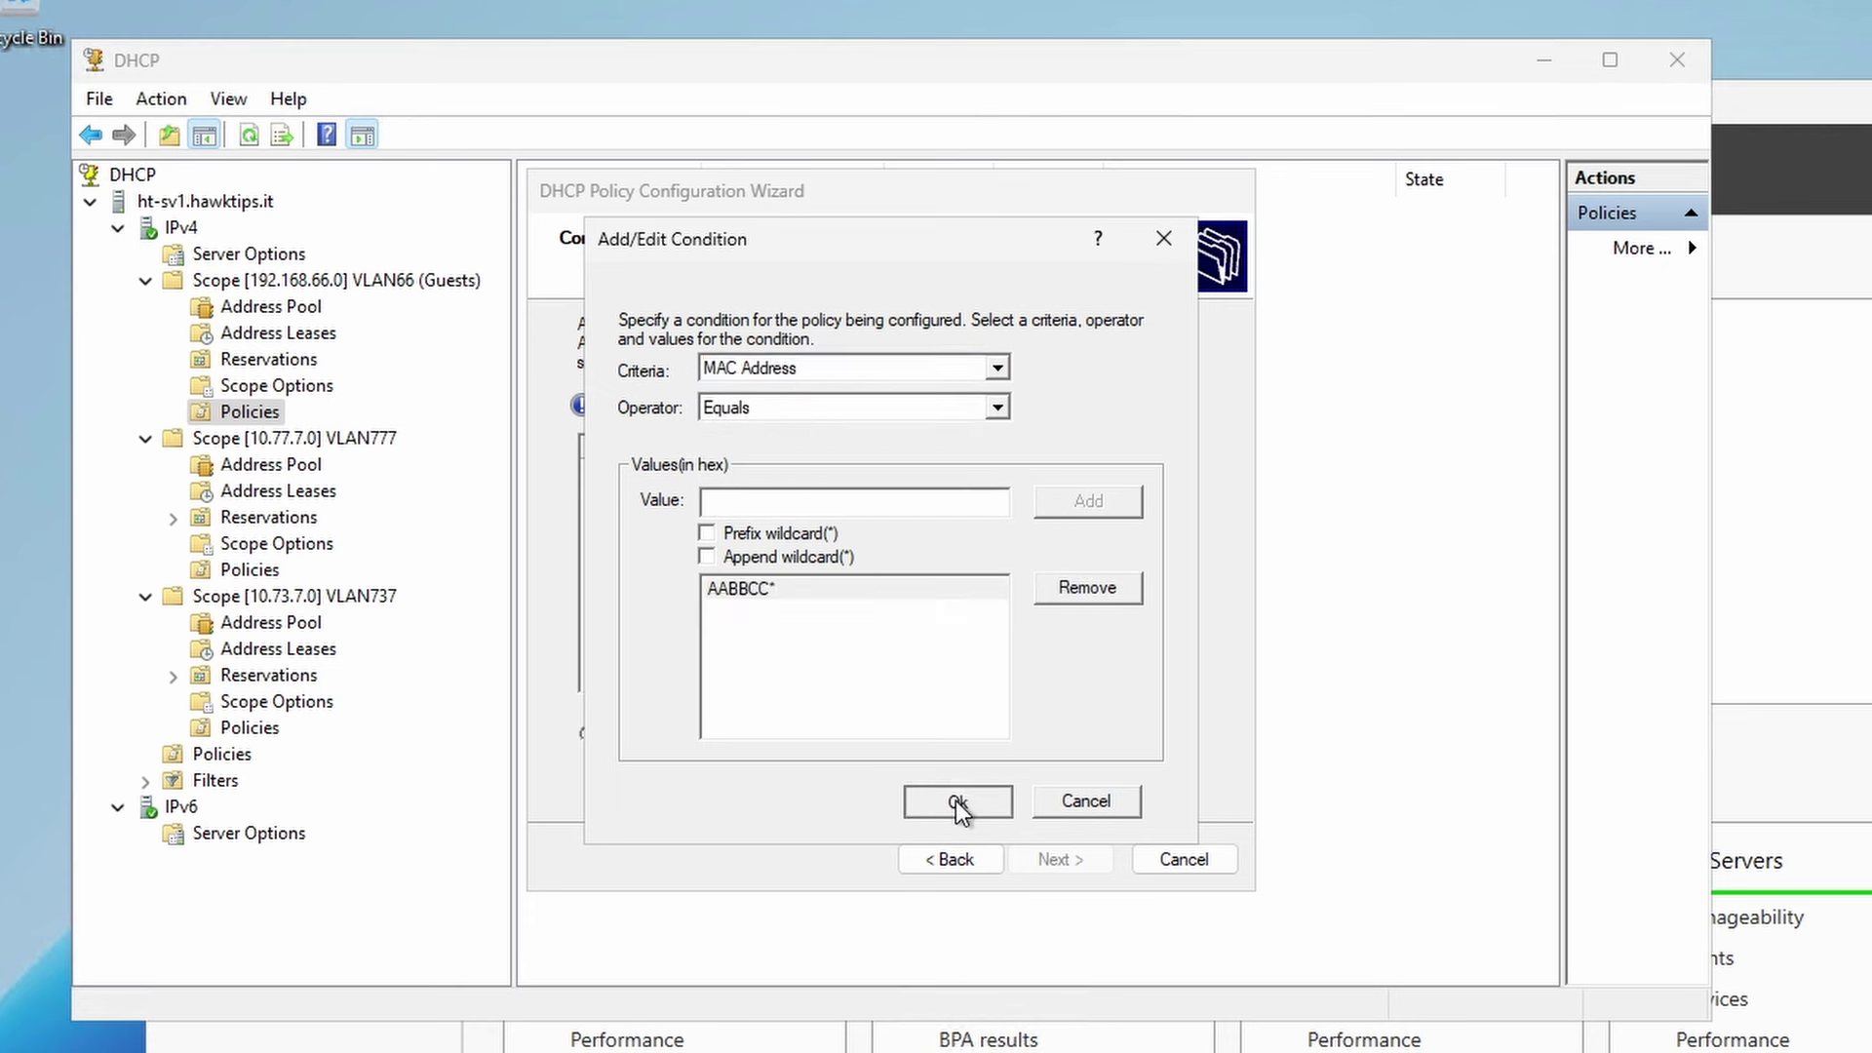
pyautogui.click(1062, 860)
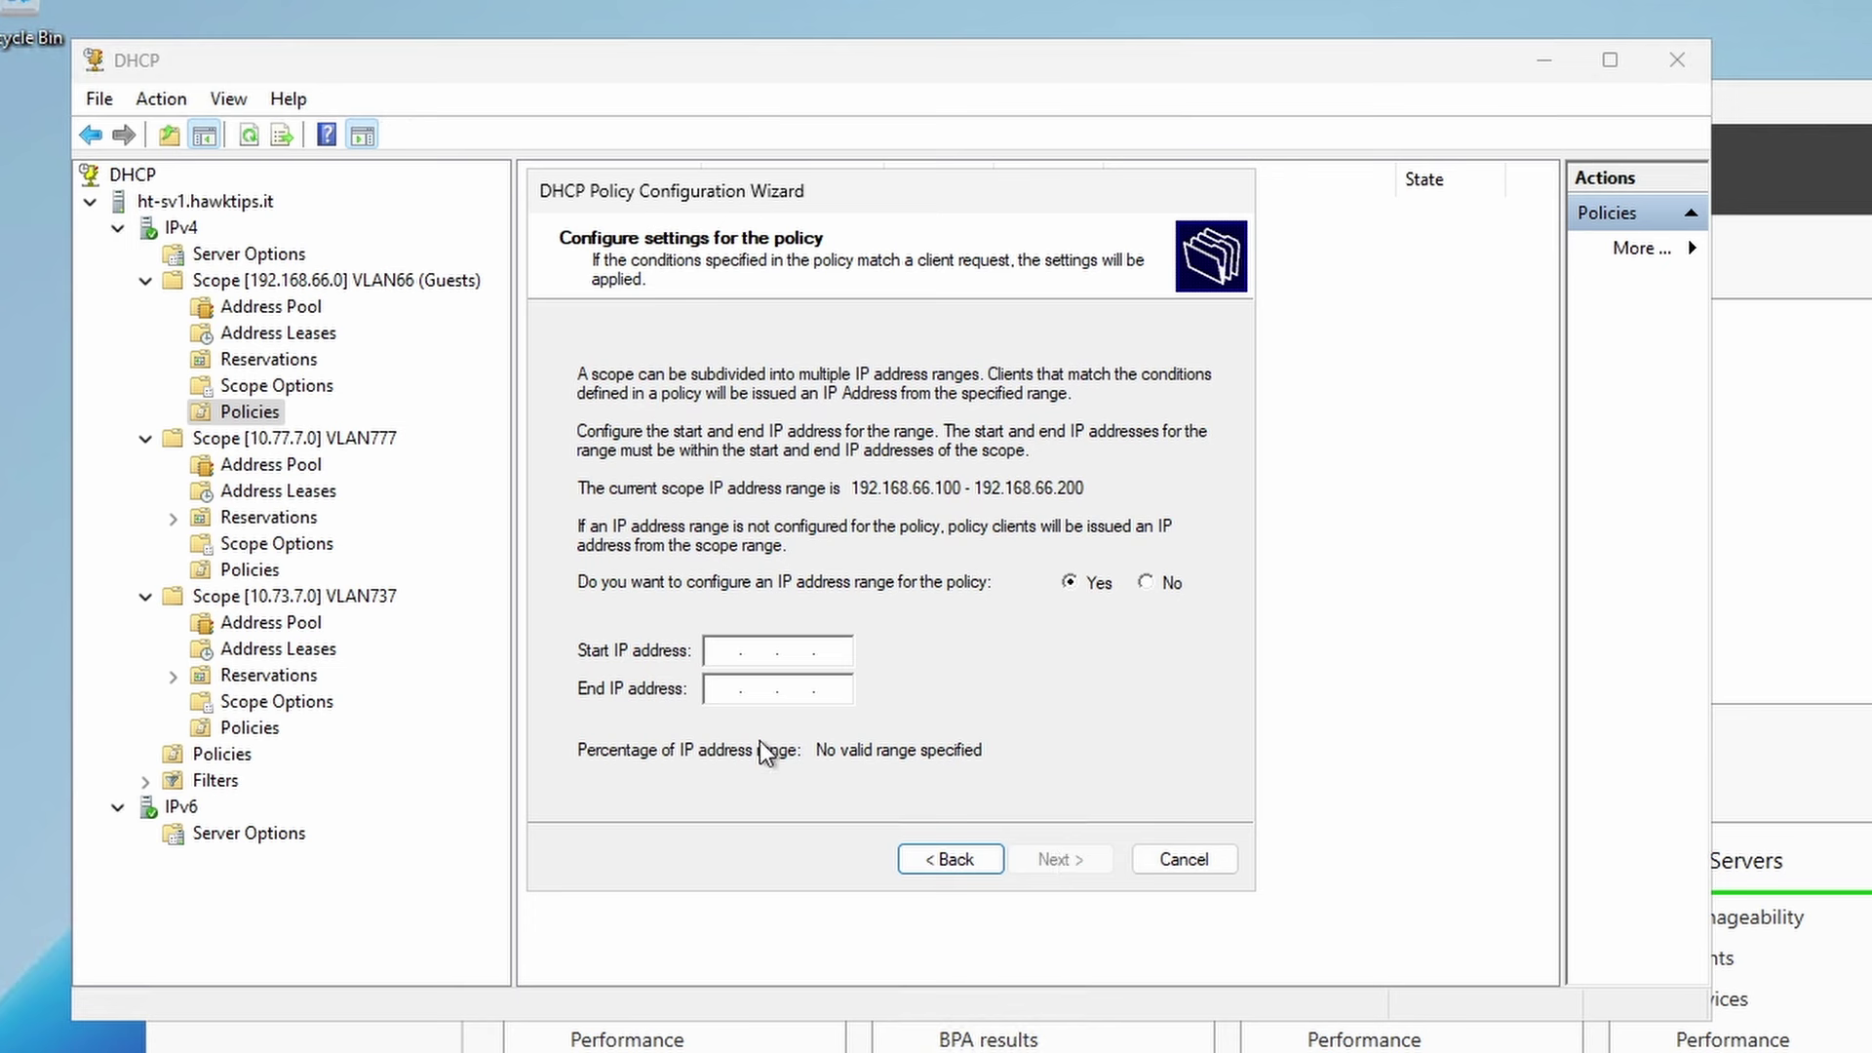
# Give the policy range 192.168.66.190–200 with the 015 DNS Domain Name option, and finish
pyautogui.click(736, 651)
pyautogui.write('192.168.66.190')
pyautogui.press('Tab')
pyautogui.write('192.168.66.200')
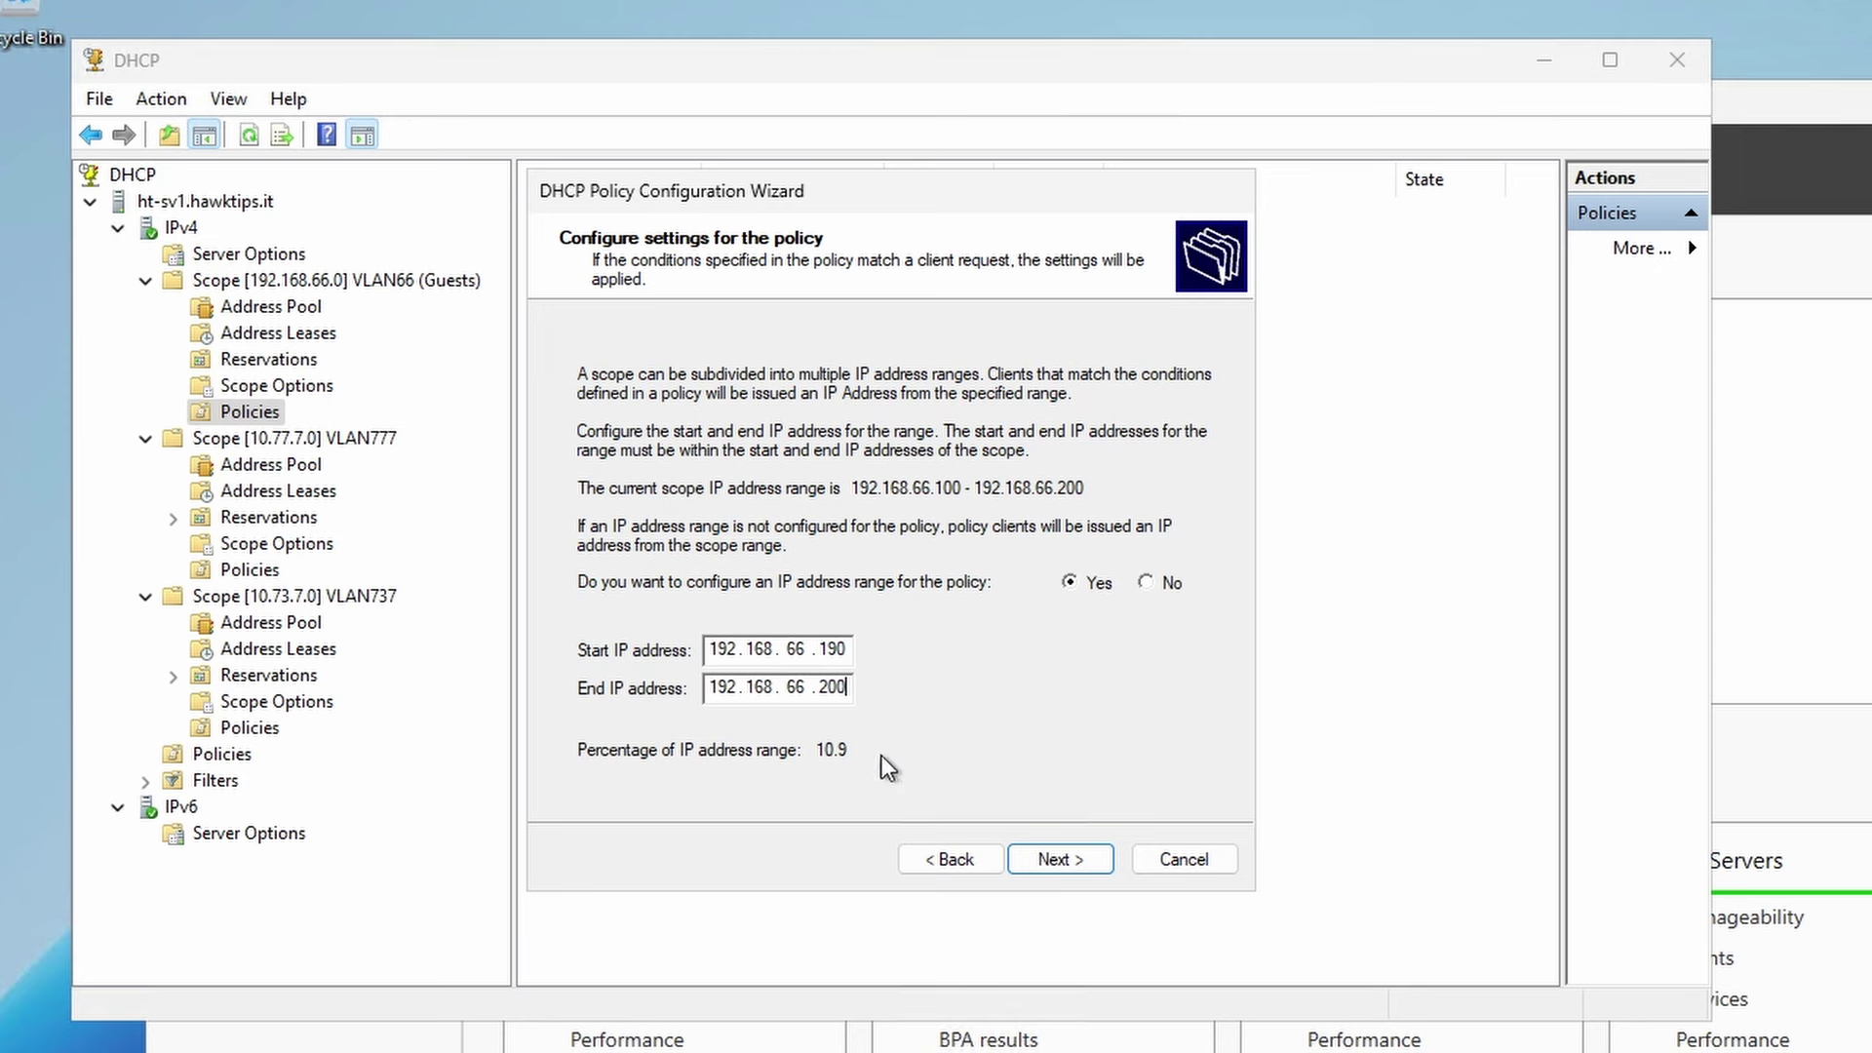
pyautogui.click(1053, 860)
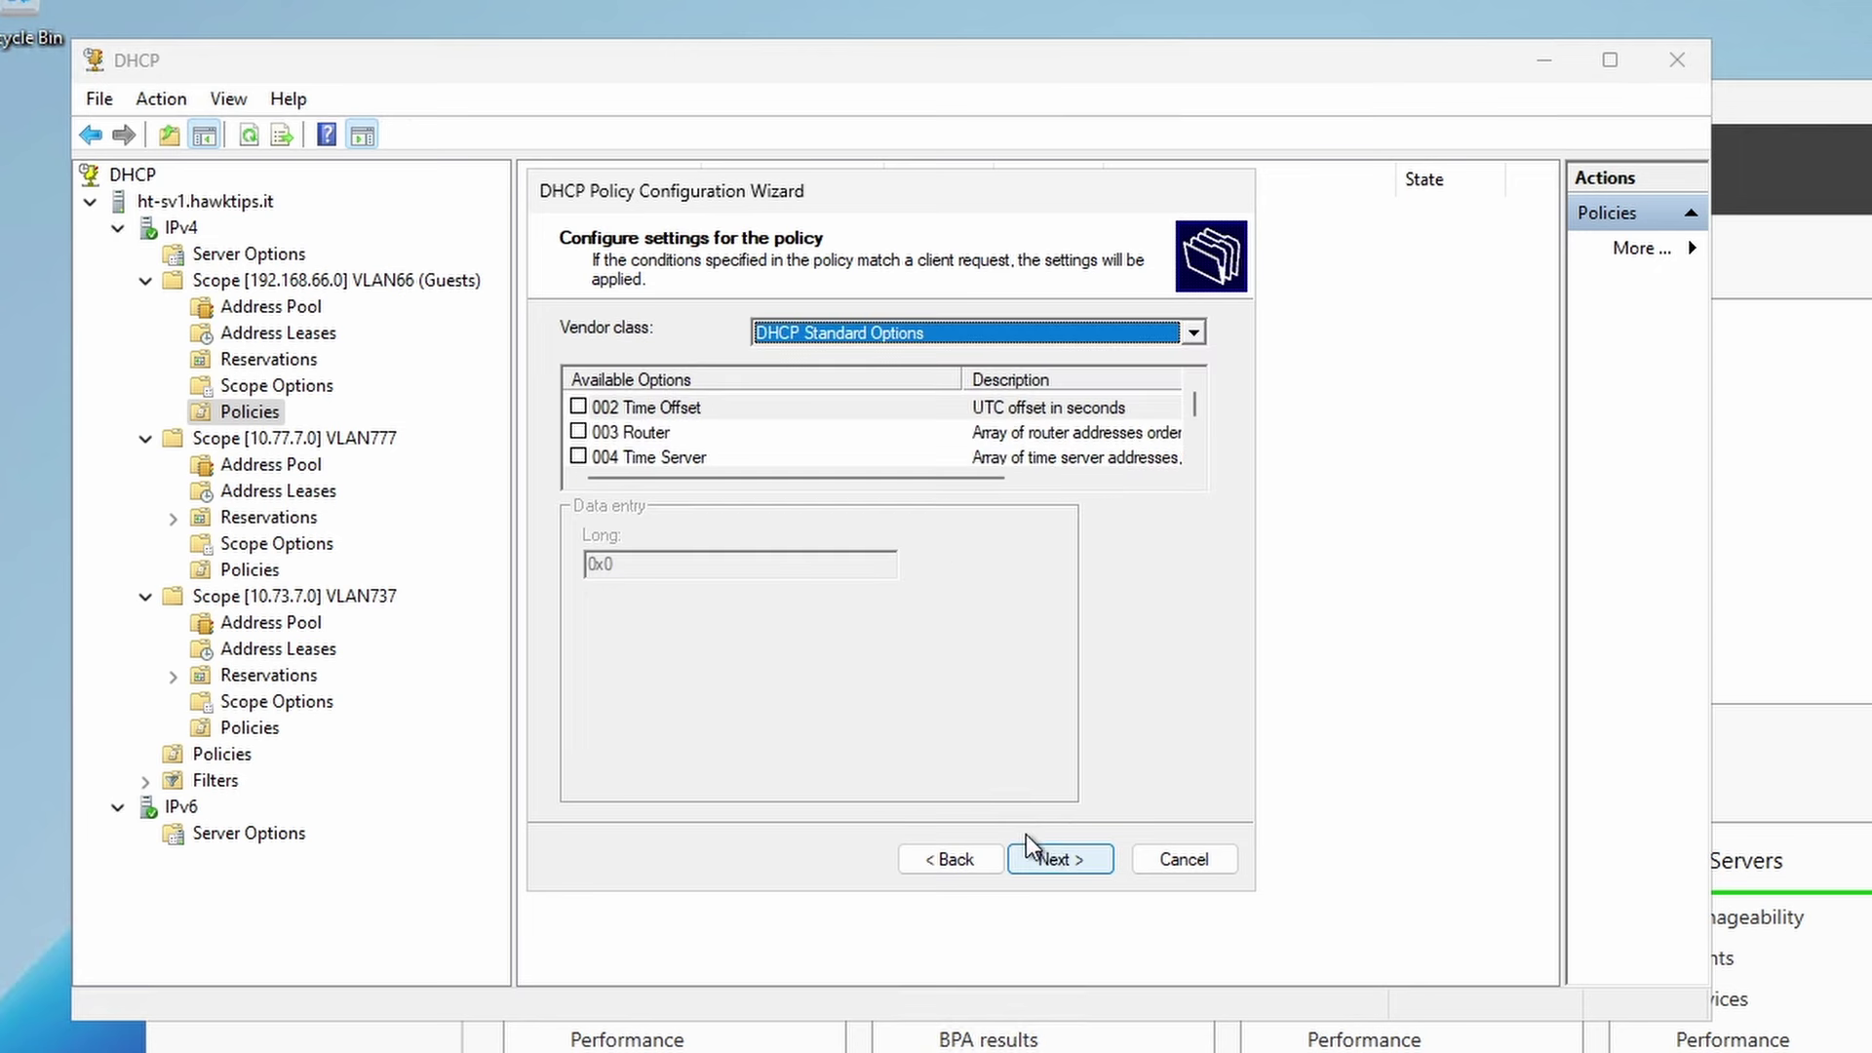
pyautogui.scroll(-4, 729, 413)
pyautogui.click(578, 455)
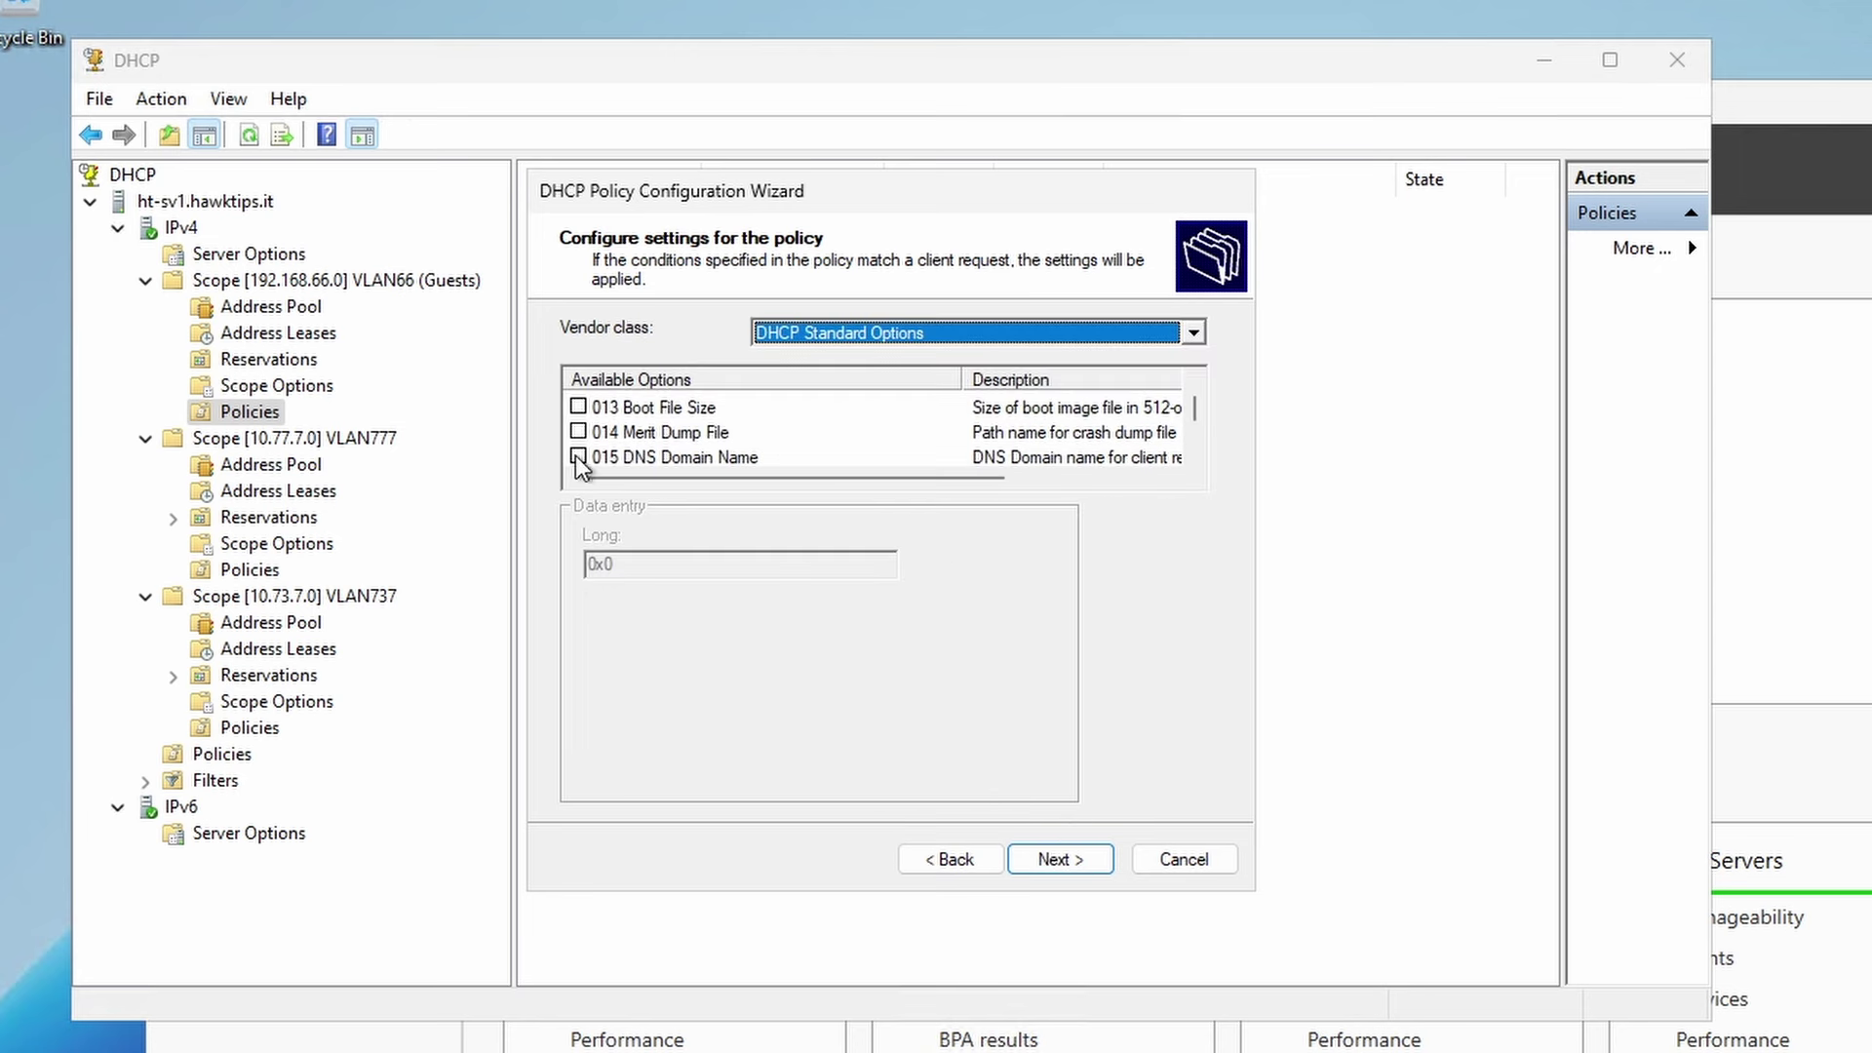
pyautogui.click(1058, 856)
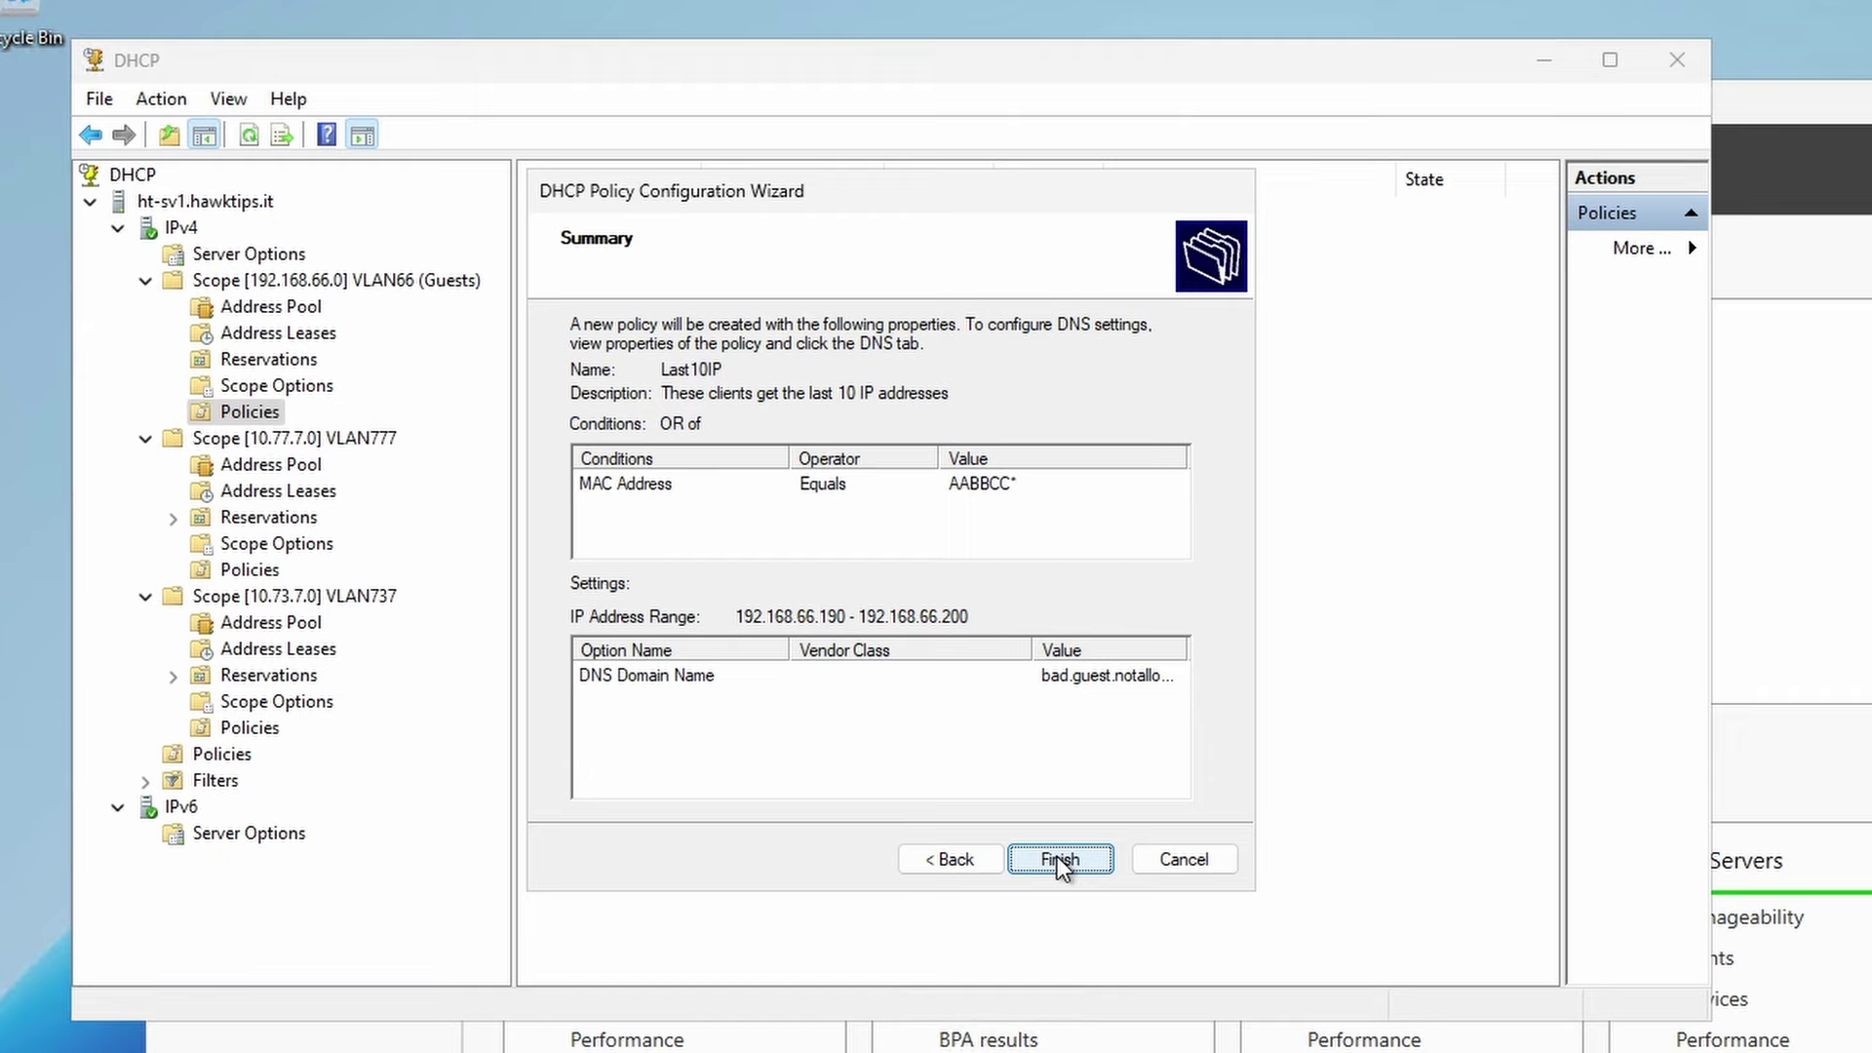
pyautogui.click(1057, 856)
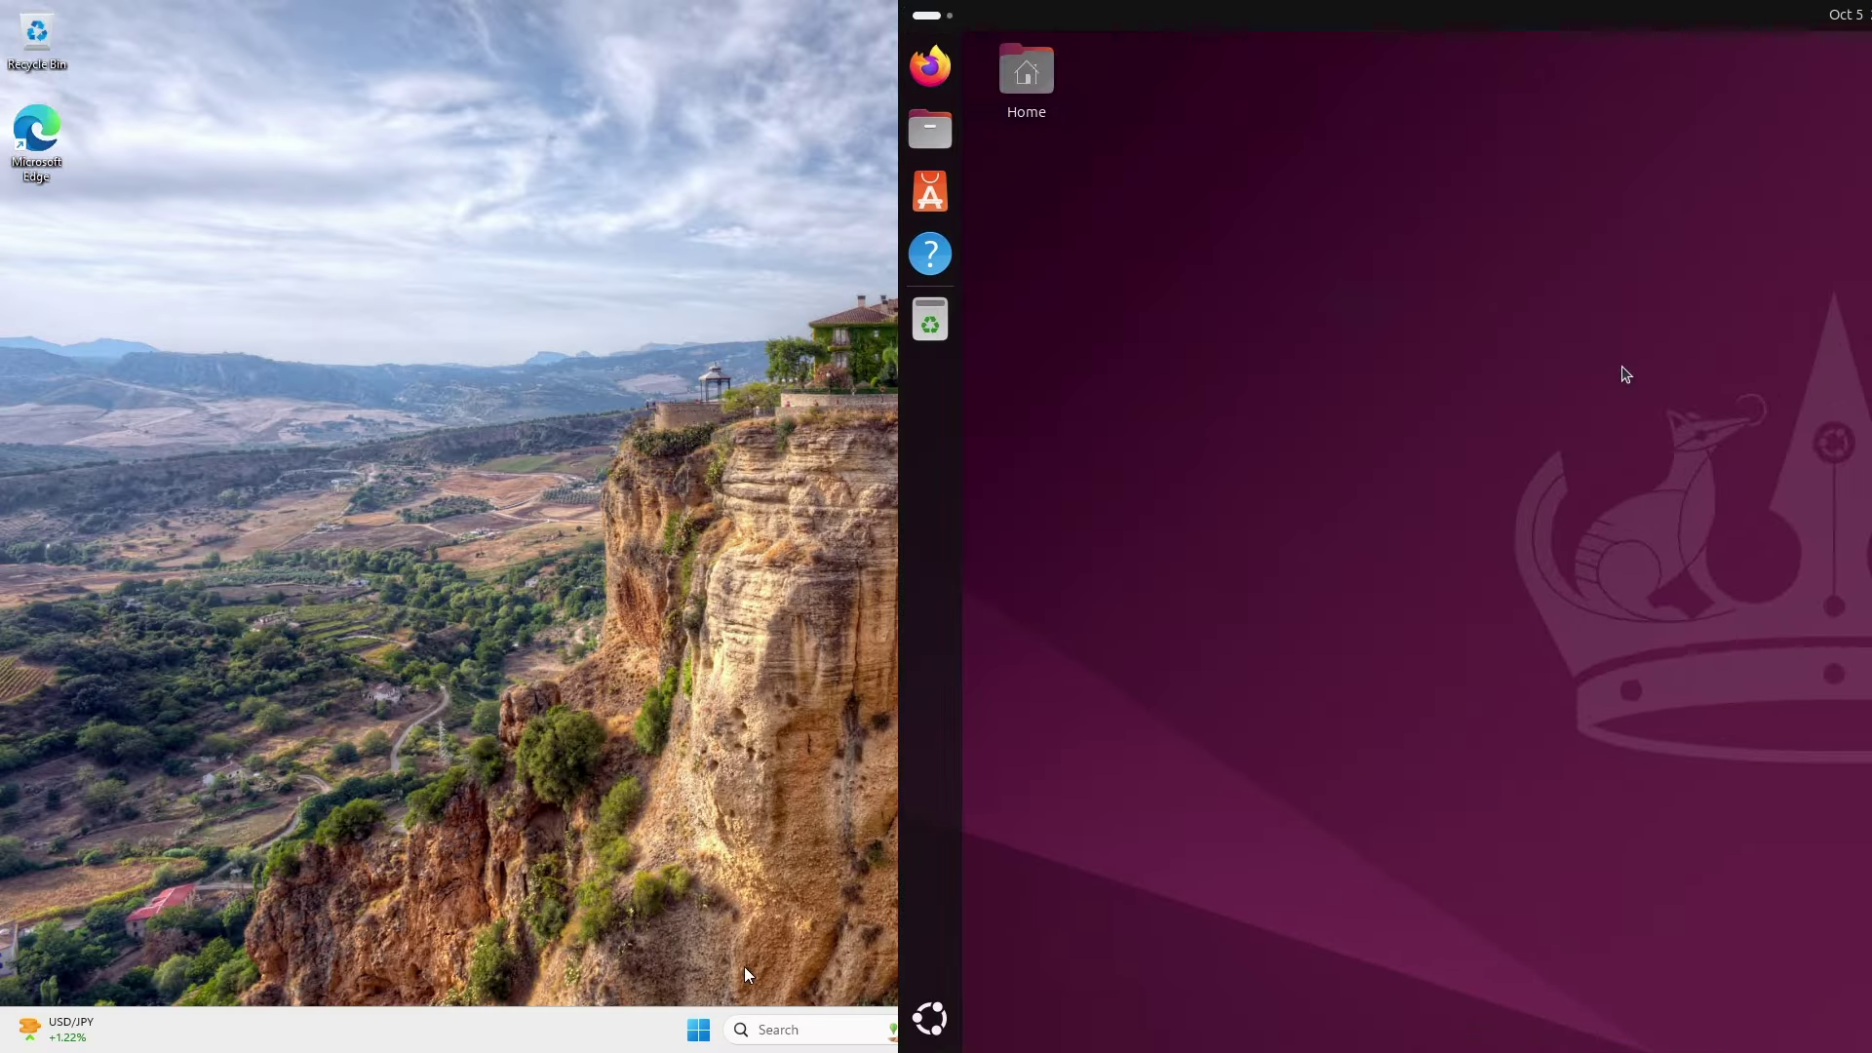
# Open terminals on both clients, running ip a on Ubuntu and typing ipconfig /all on Windows
pyautogui.rightClick(698, 1029)
pyautogui.rightClick(1626, 373)
pyautogui.click(689, 728)
pyautogui.click(1705, 598)
pyautogui.write('ip a')
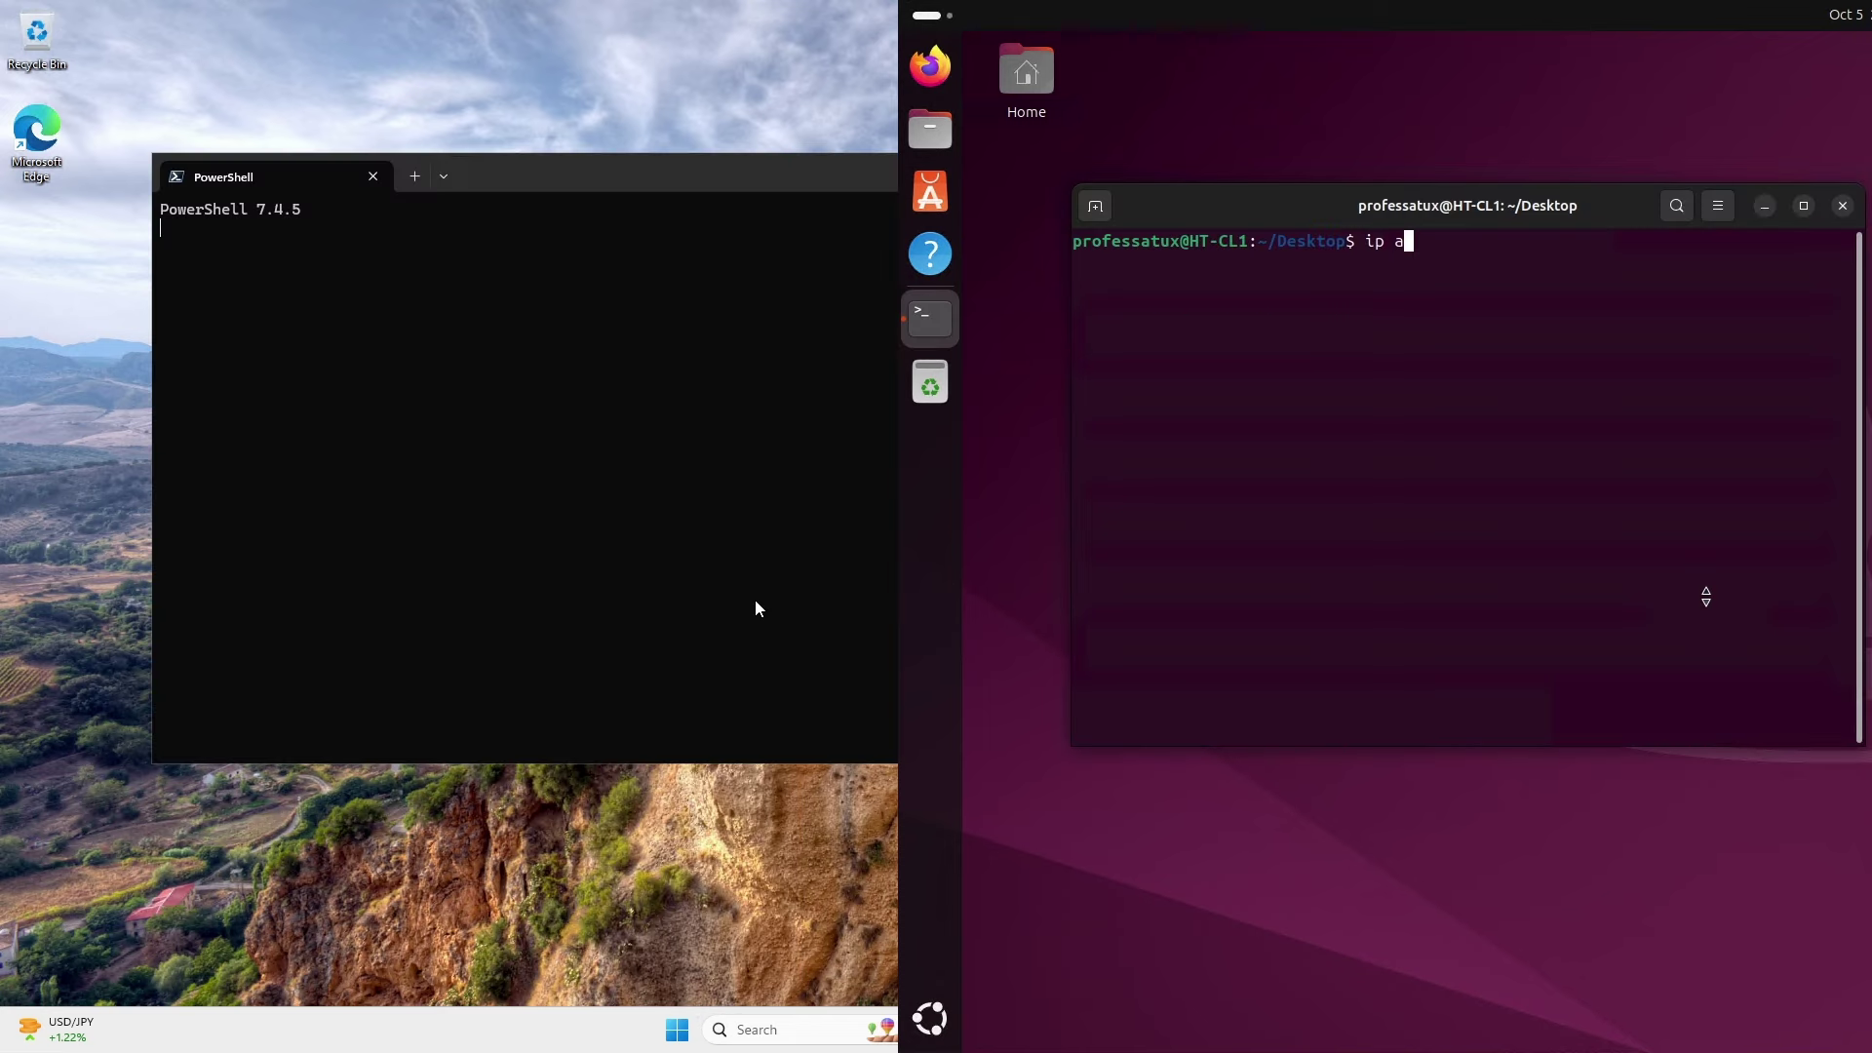
pyautogui.press('Return')
pyautogui.write('ipconfig /all')
pyautogui.press('Return')
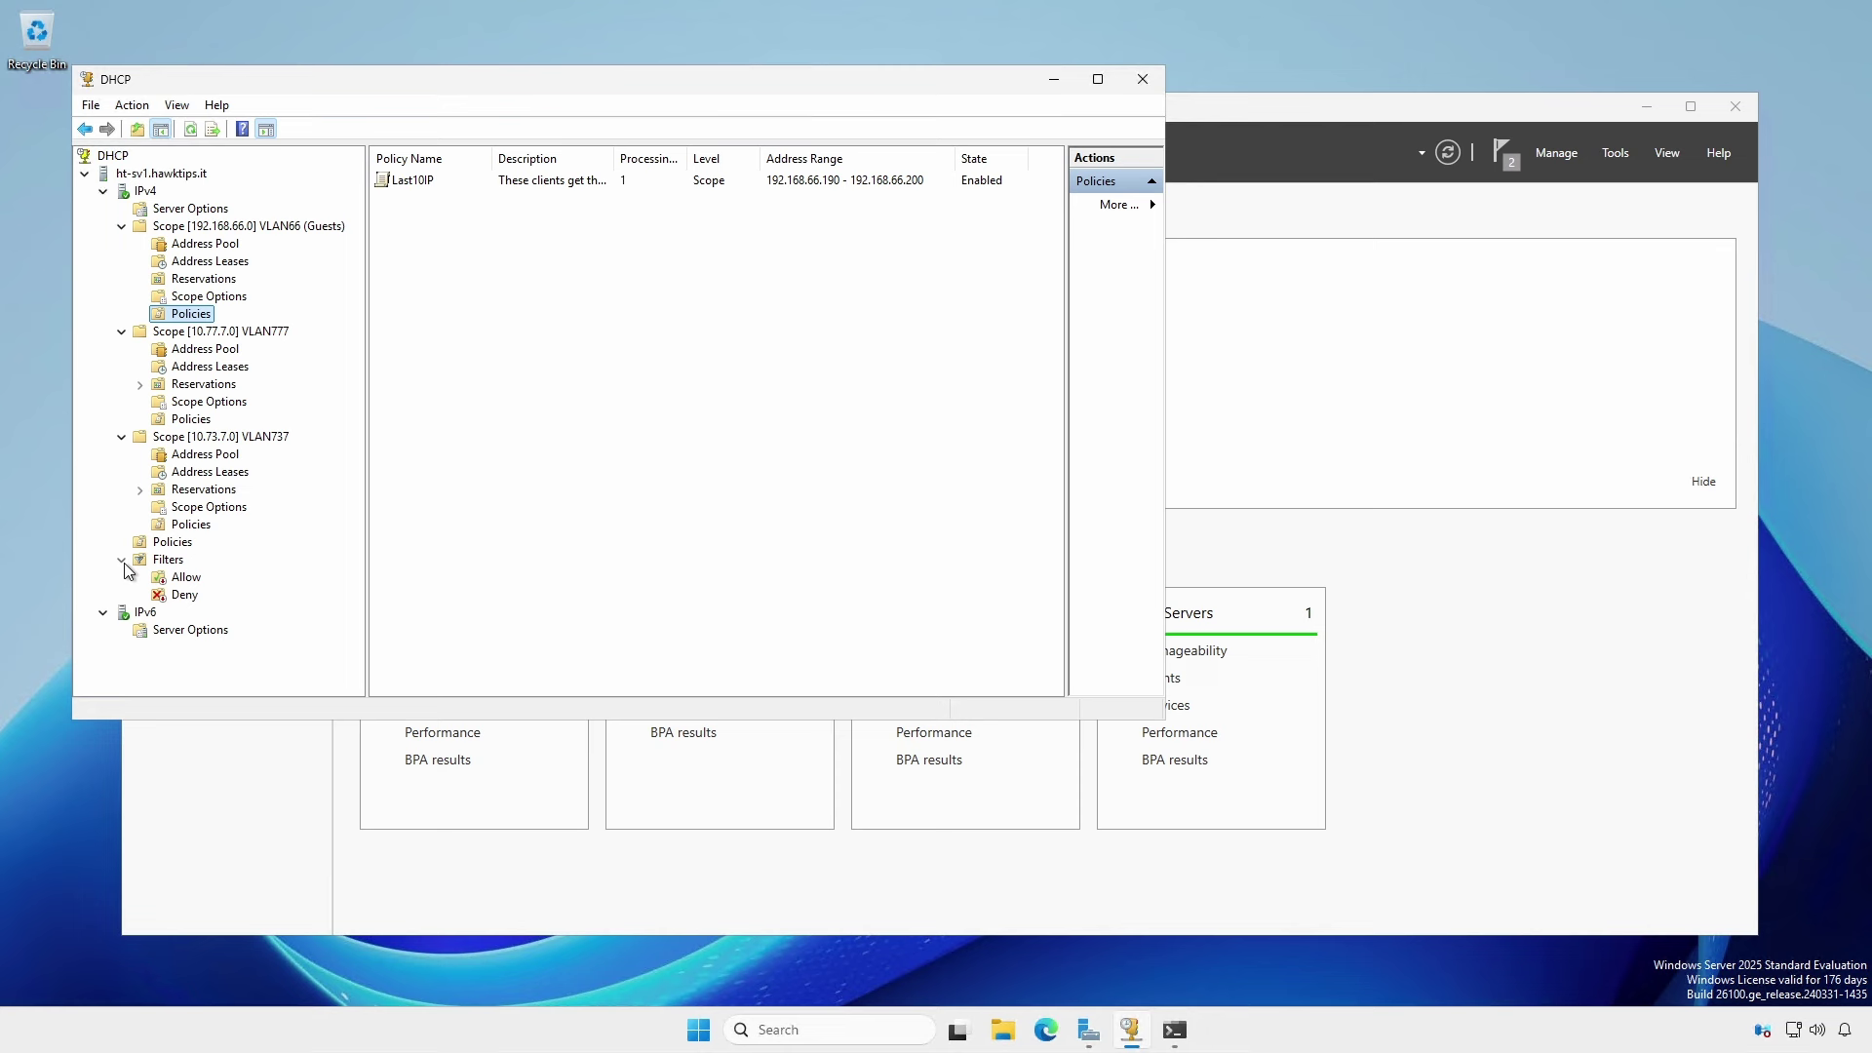
# Enable the Allow MAC filter and add AA-BB-CC-*-*-* as an allowed address
pyautogui.rightClick(186, 580)
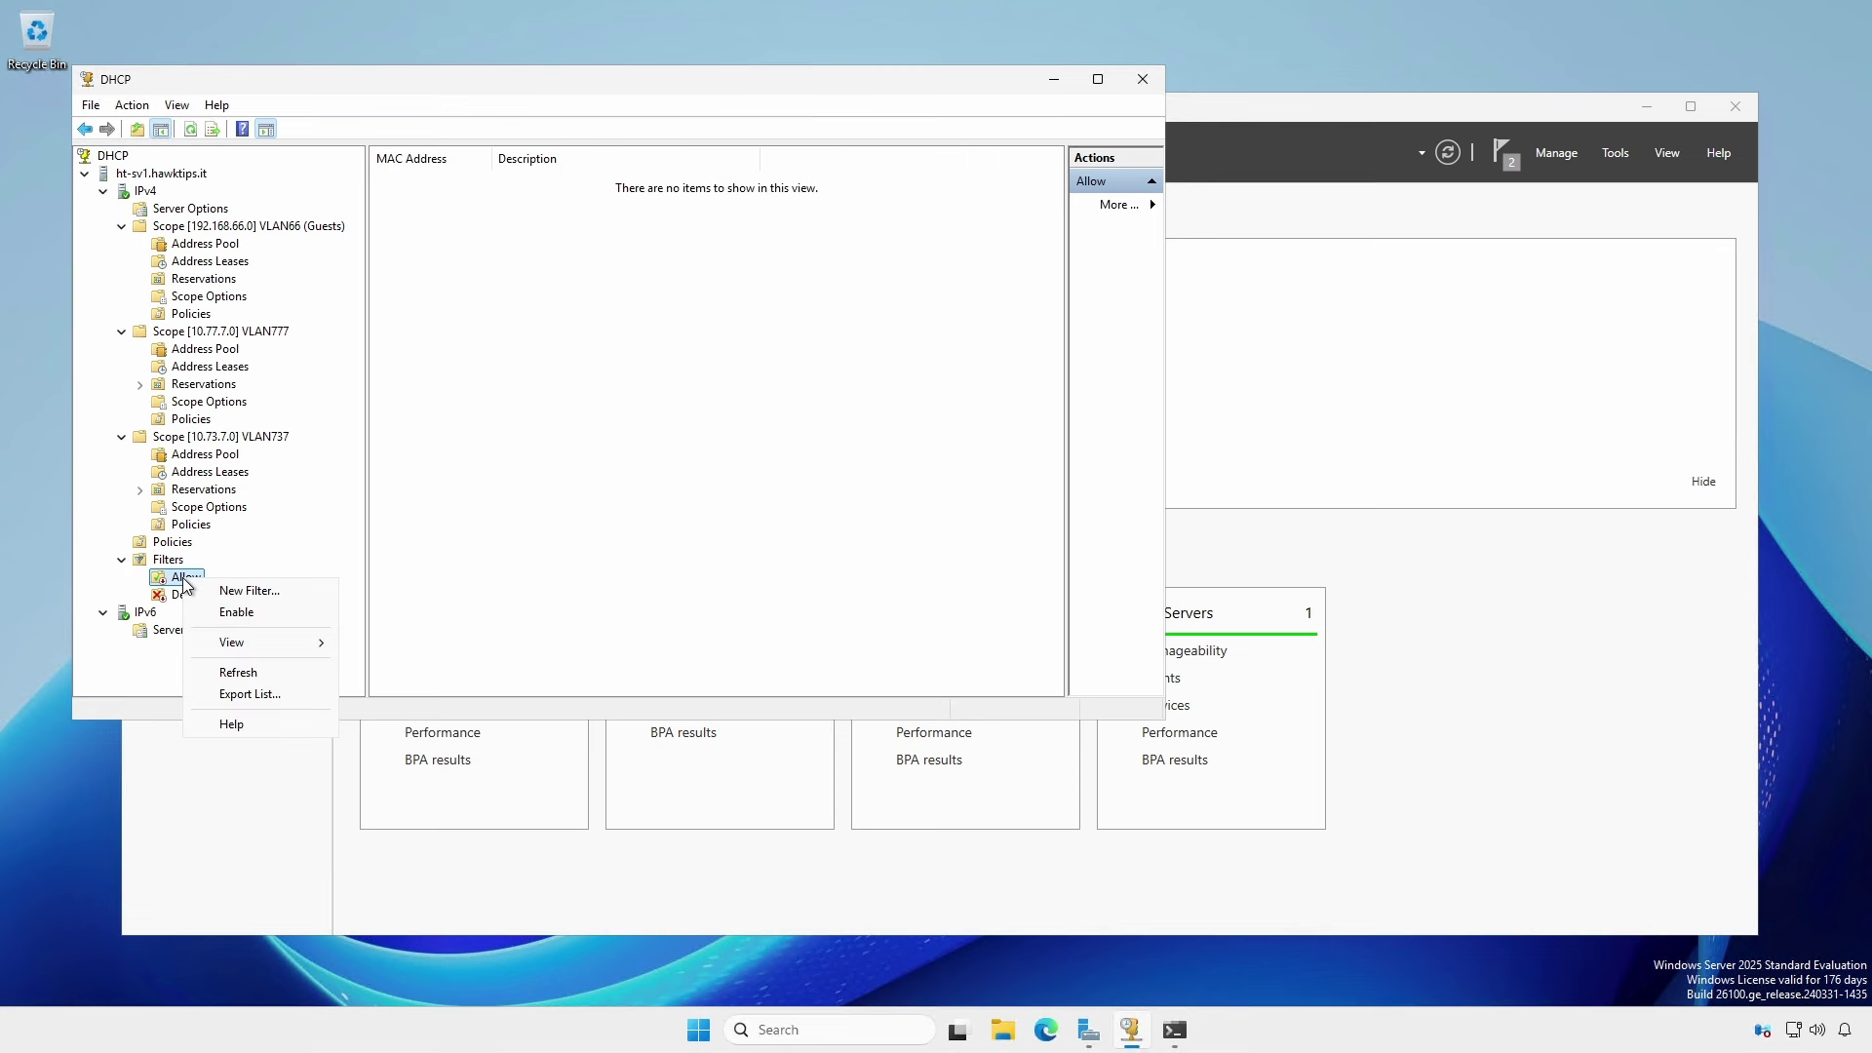
pyautogui.click(234, 612)
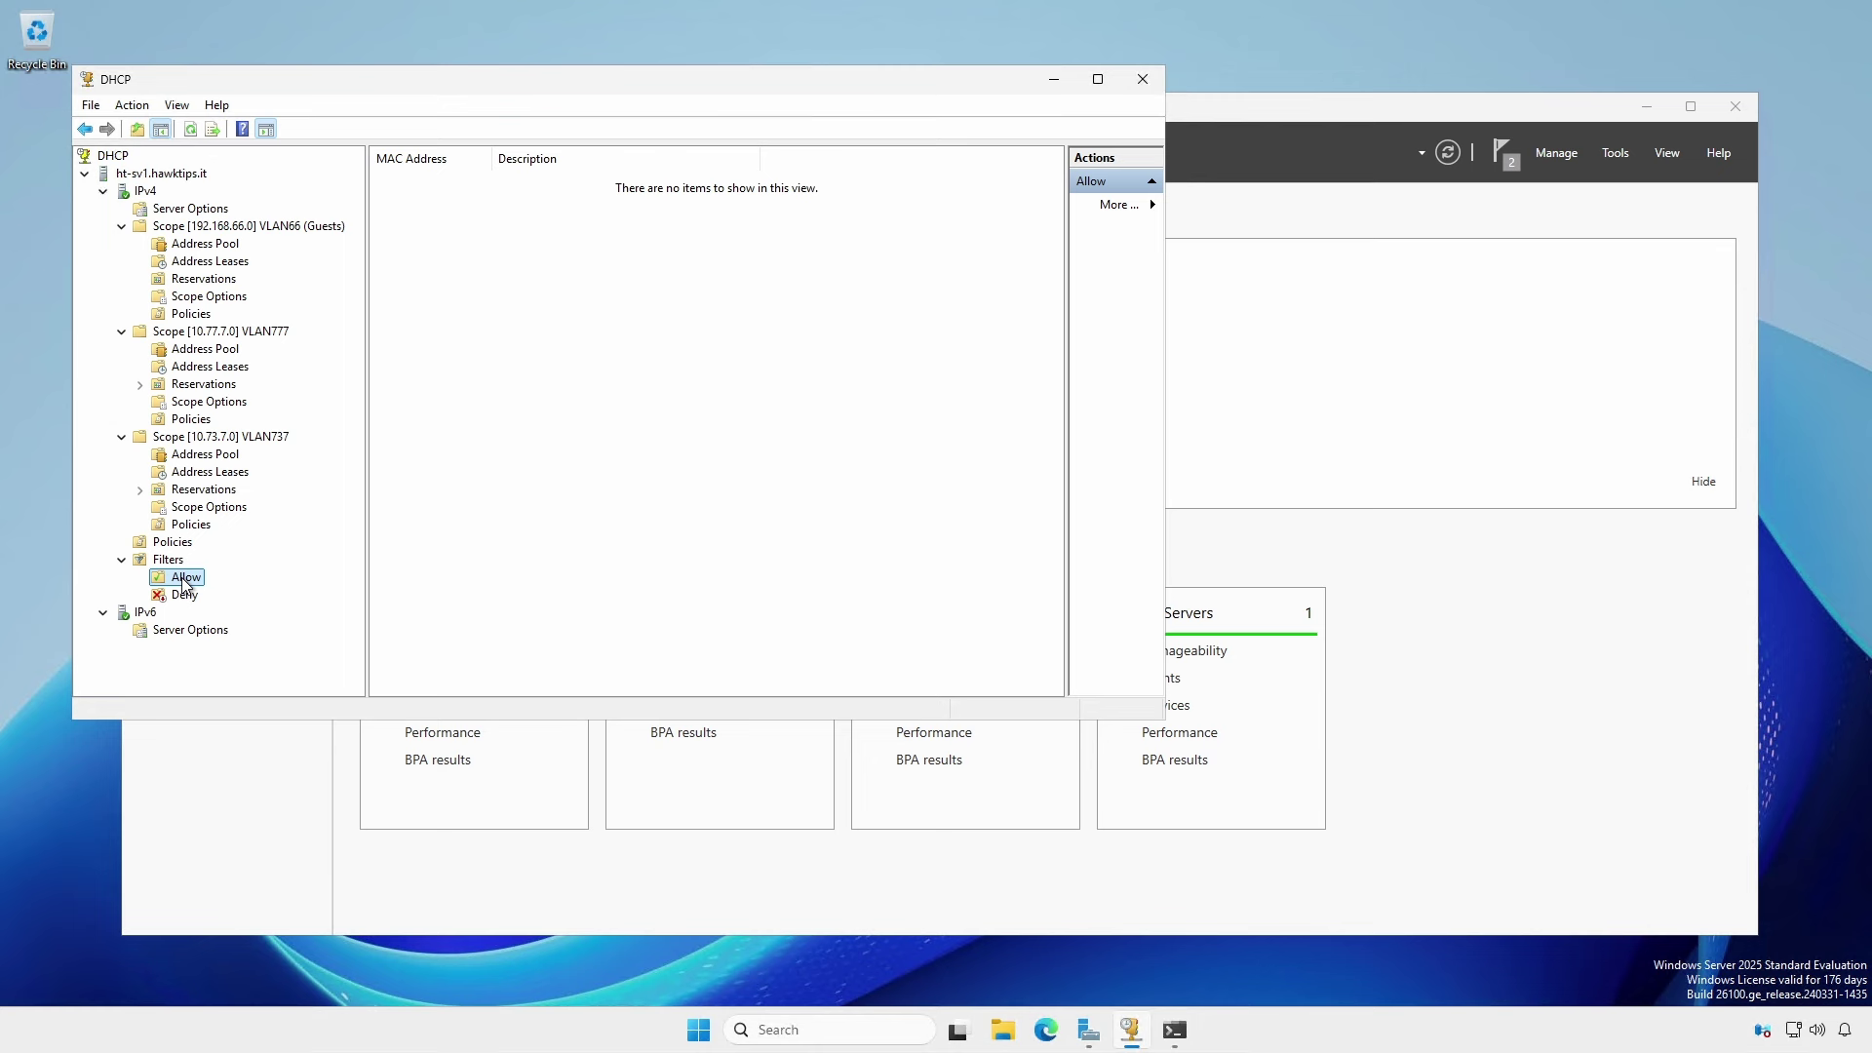
pyautogui.rightClick(186, 583)
pyautogui.click(237, 592)
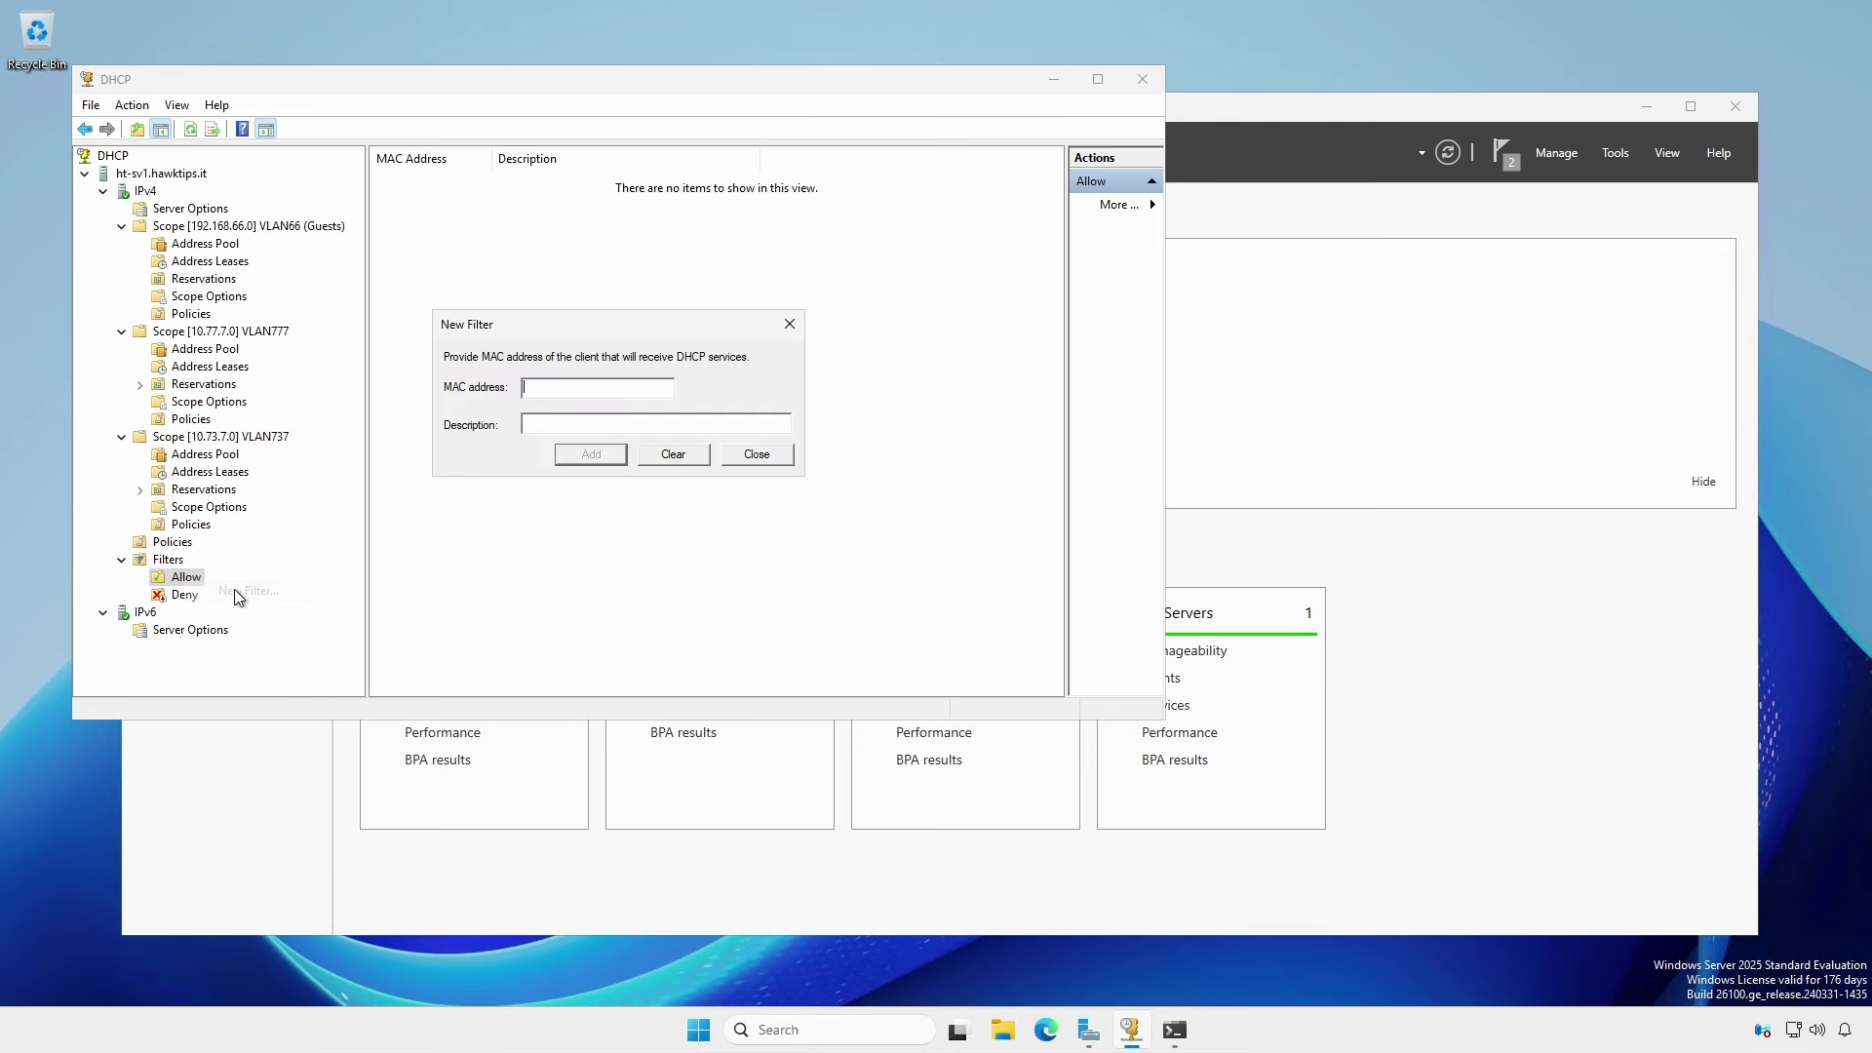
pyautogui.write('AA')
pyautogui.write('BBCC')
pyautogui.write('A')
pyautogui.click(591, 454)
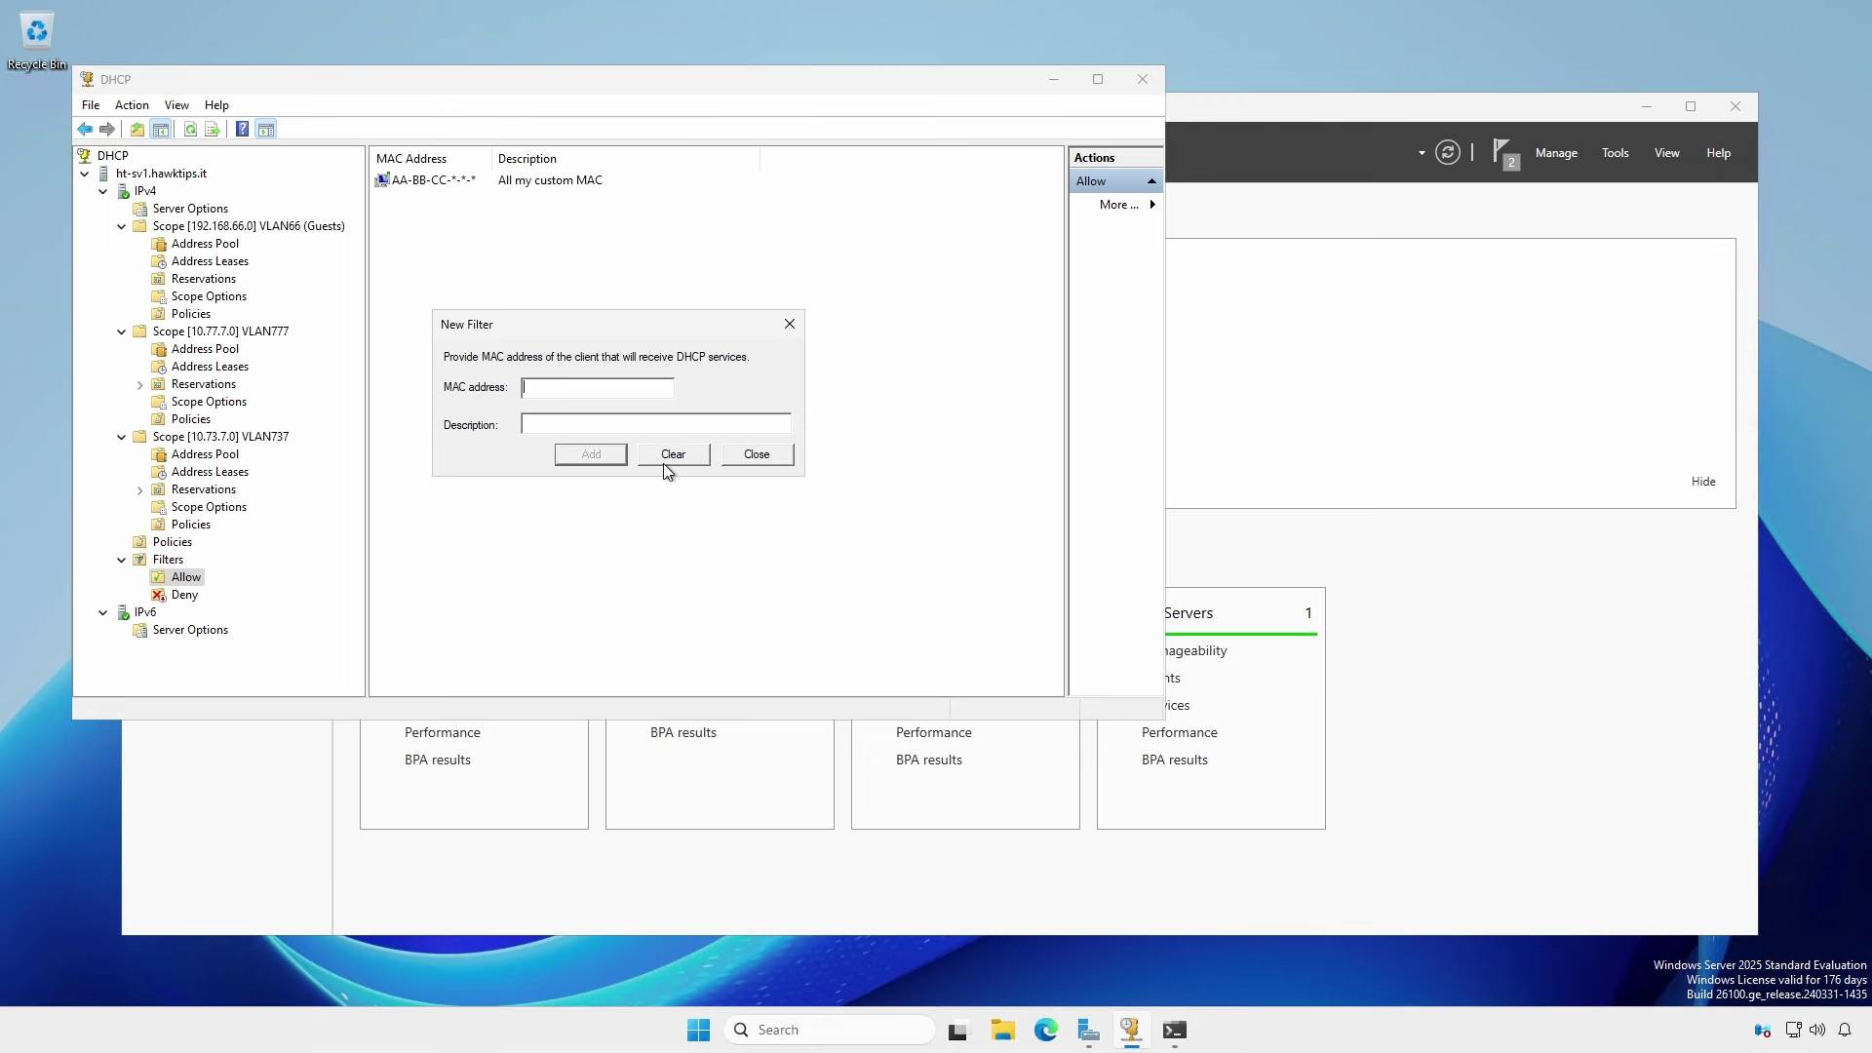
pyautogui.click(756, 454)
# Enable the Deny MAC filter and add FF-EE-DD-*-*-* described as 'Bad actor MAC addresses'
pyautogui.click(183, 595)
pyautogui.rightClick(181, 594)
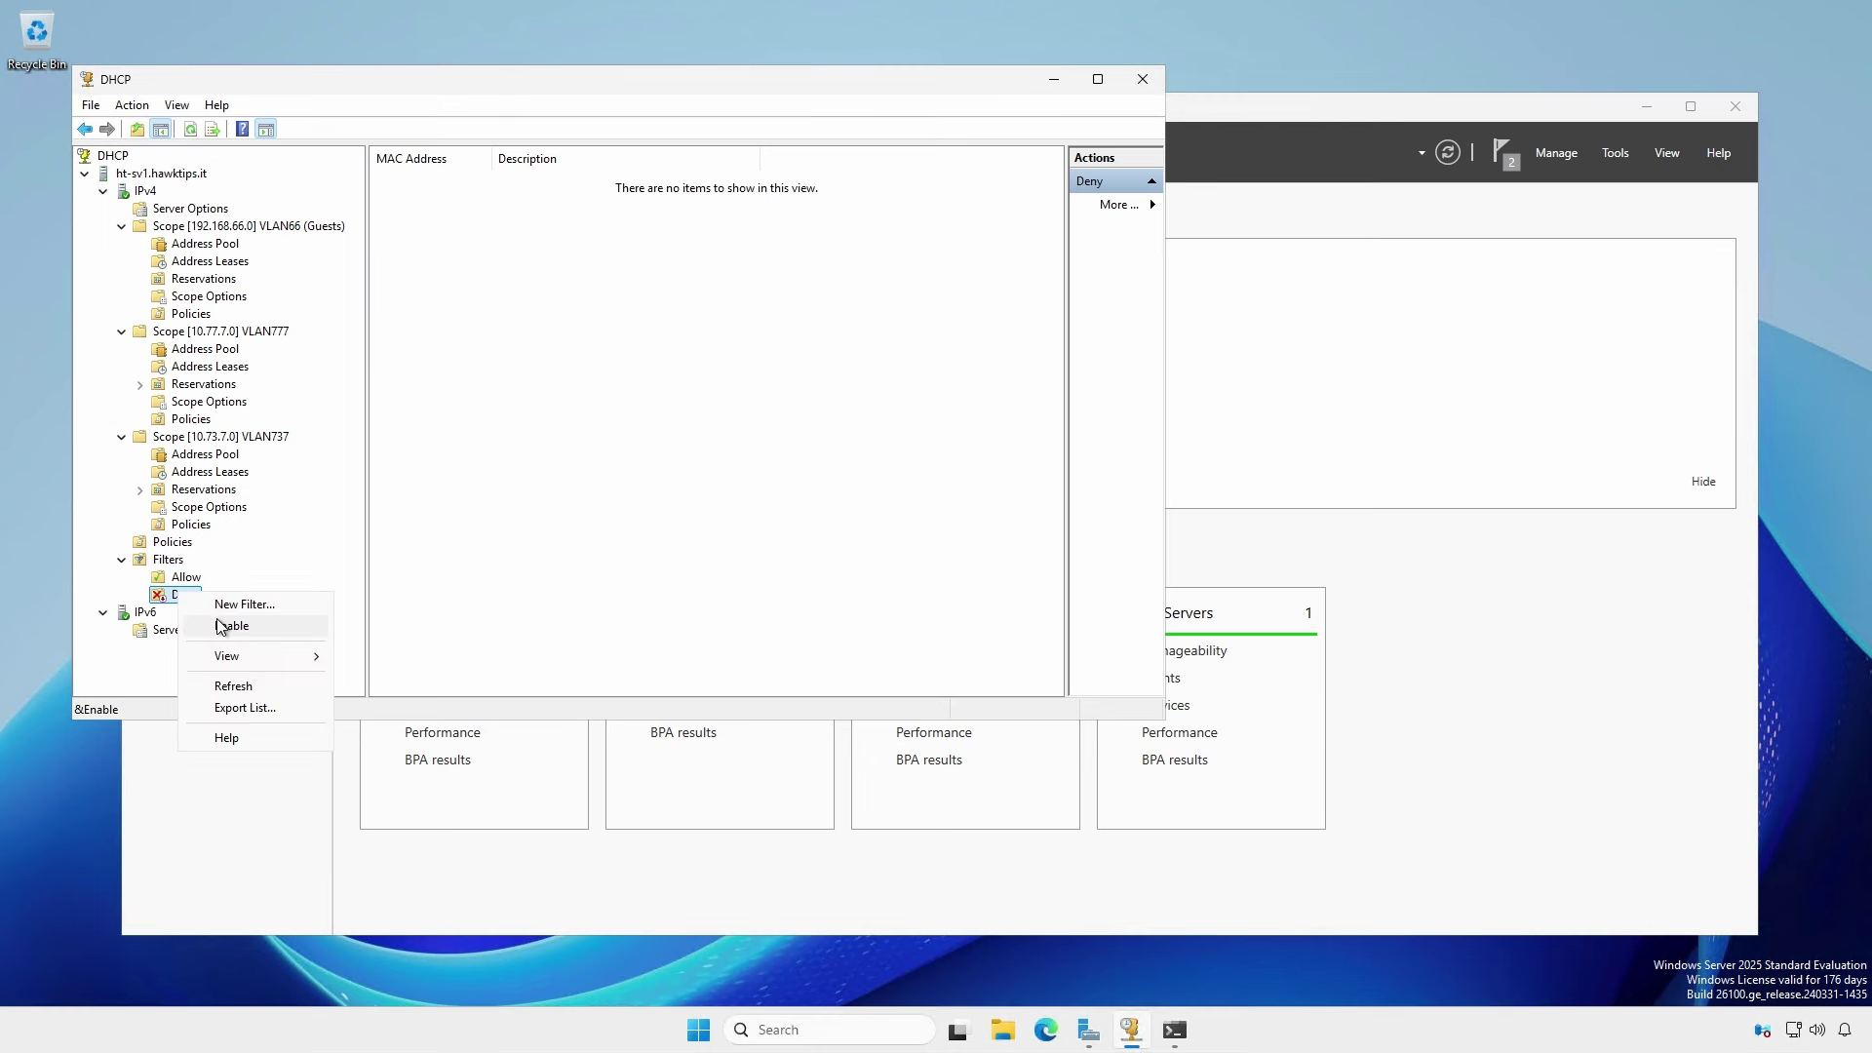
pyautogui.click(218, 625)
pyautogui.rightClick(190, 604)
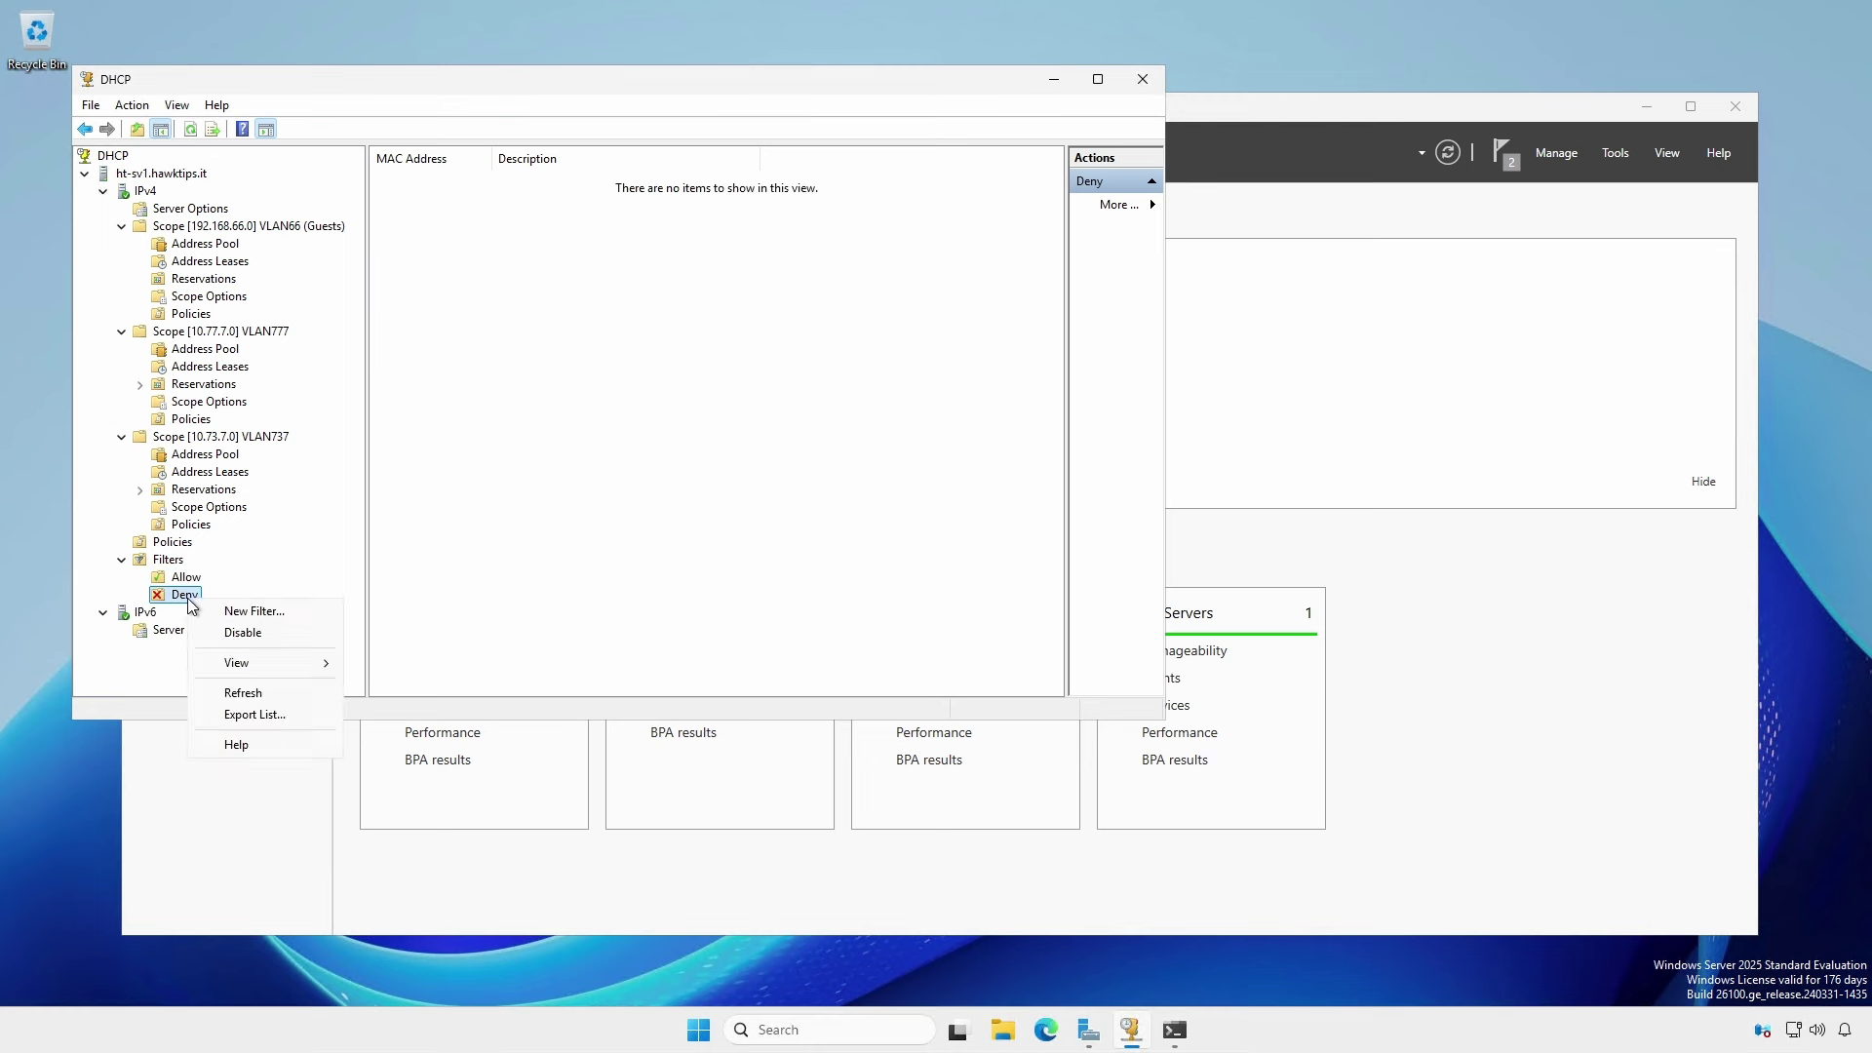
pyautogui.click(253, 612)
pyautogui.write('FF-EE-DD-*-*-*')
pyautogui.press('Tab')
pyautogui.write('Bad actor MAC addresses')
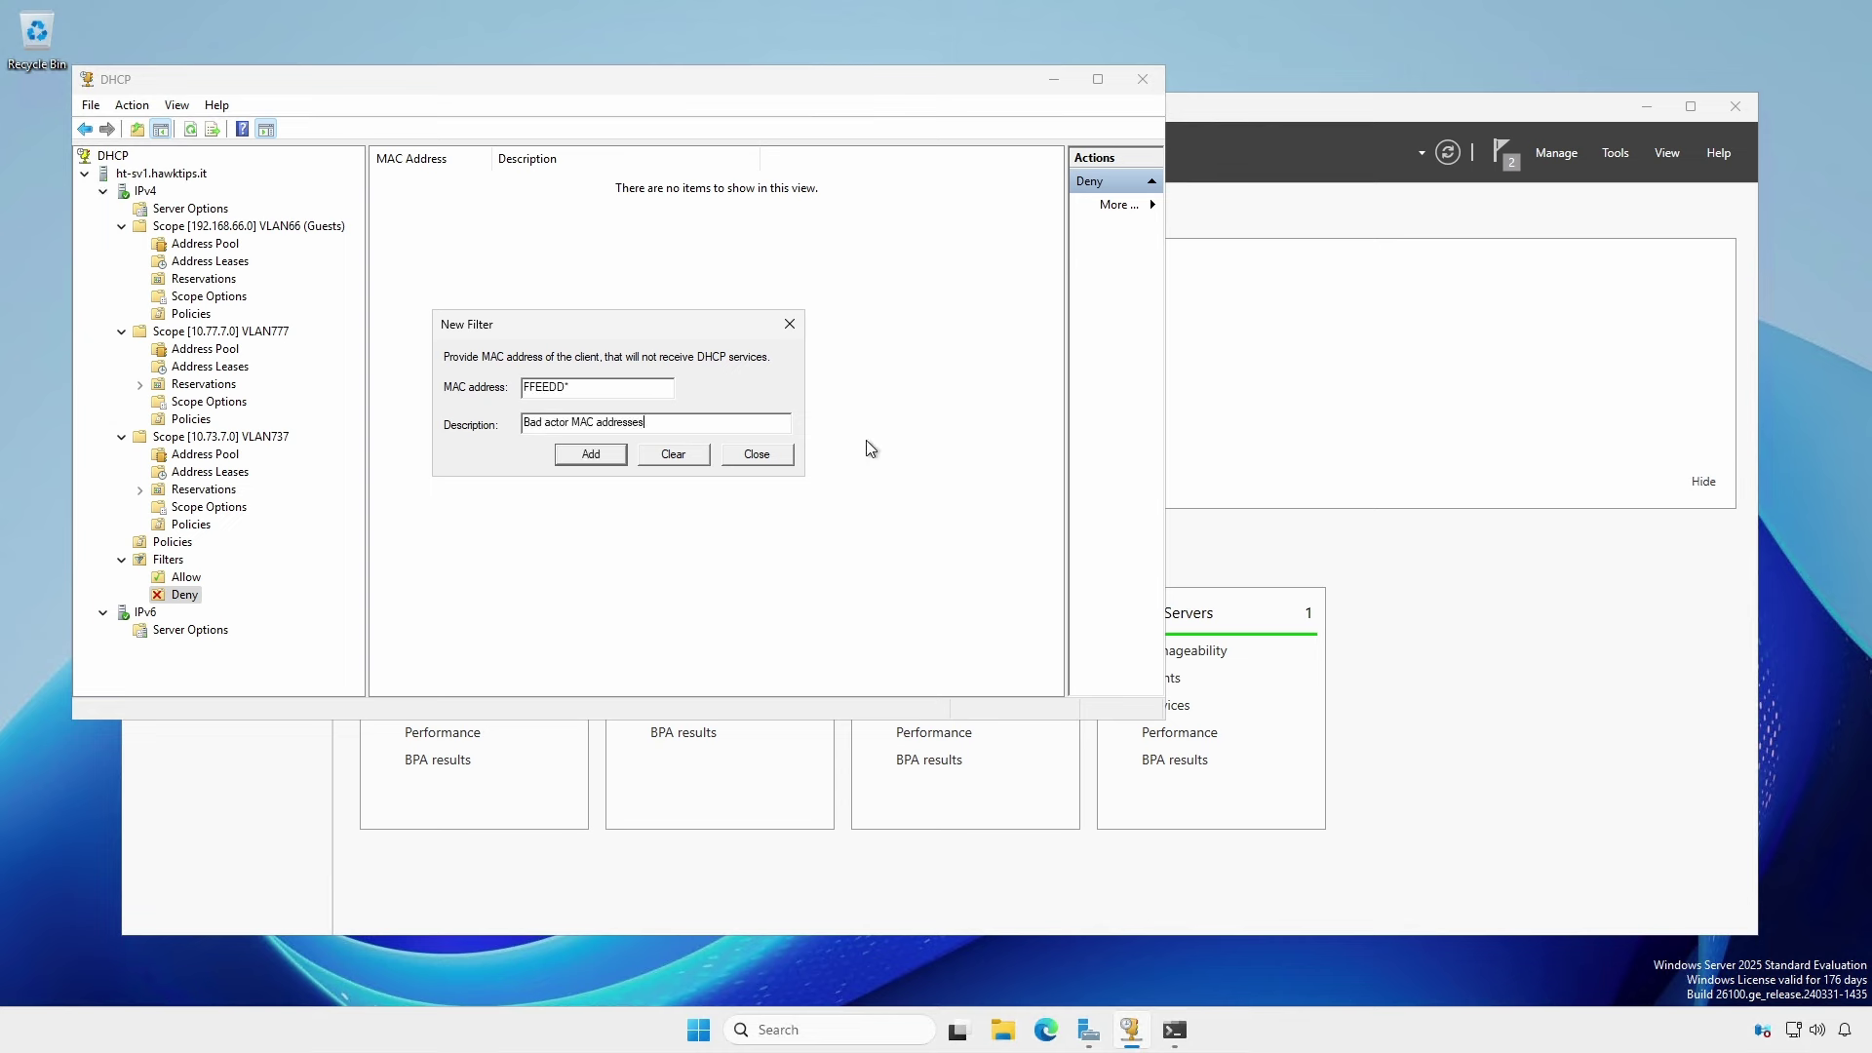
pyautogui.click(589, 456)
pyautogui.click(756, 454)
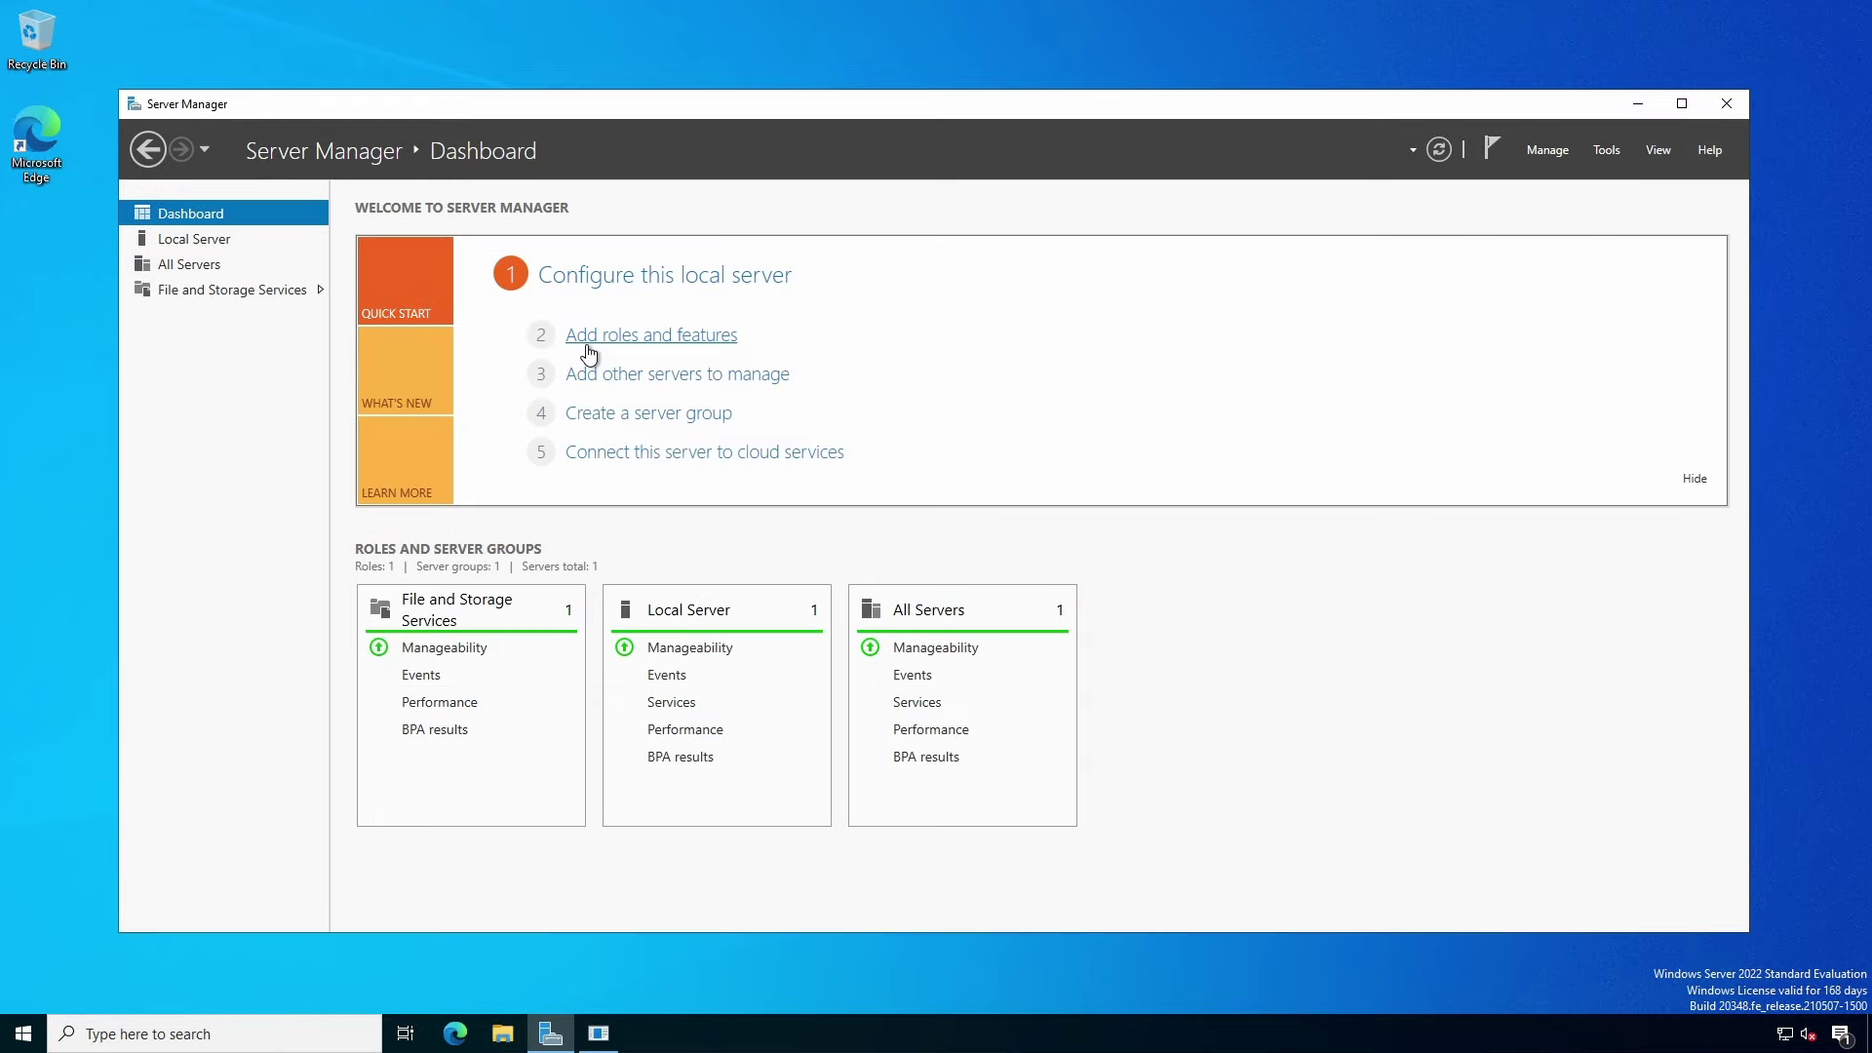
# Install the DHCP Server role with its management tools on HT-SV2
pyautogui.click(585, 343)
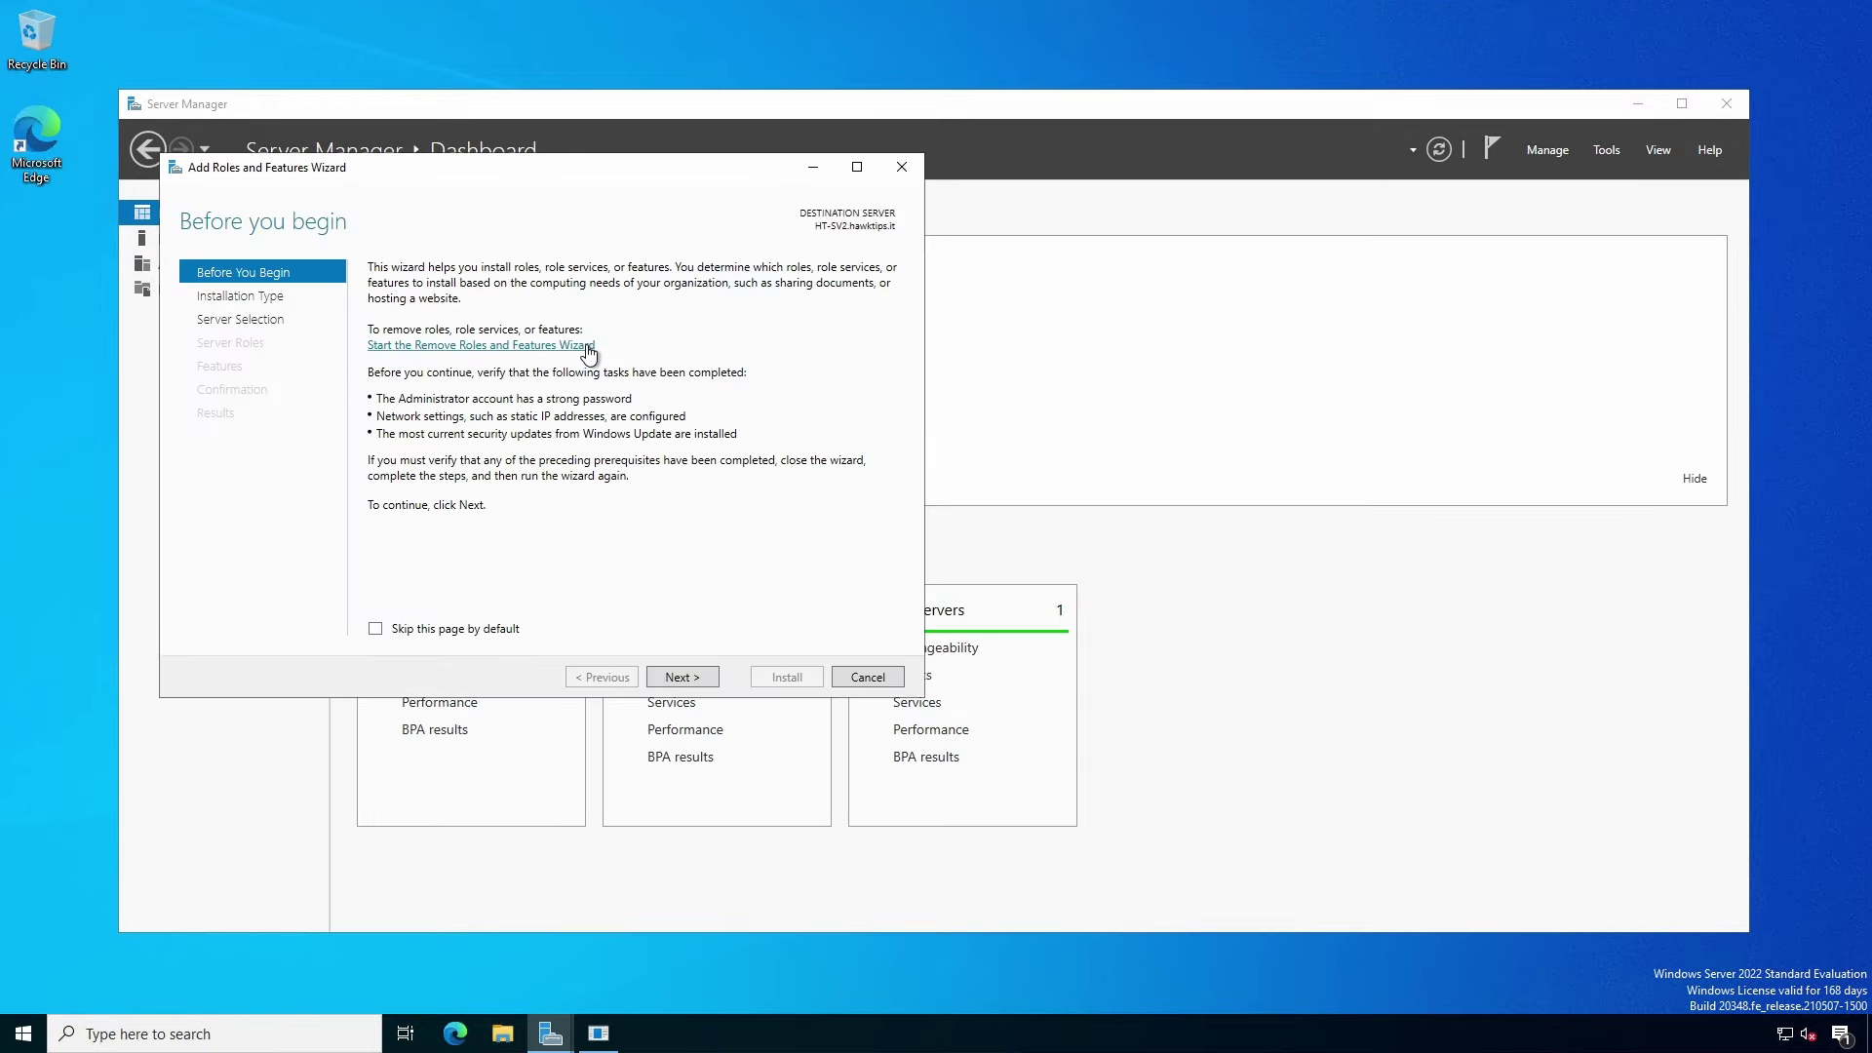
pyautogui.click(682, 677)
pyautogui.click(683, 676)
pyautogui.click(682, 677)
pyautogui.click(377, 422)
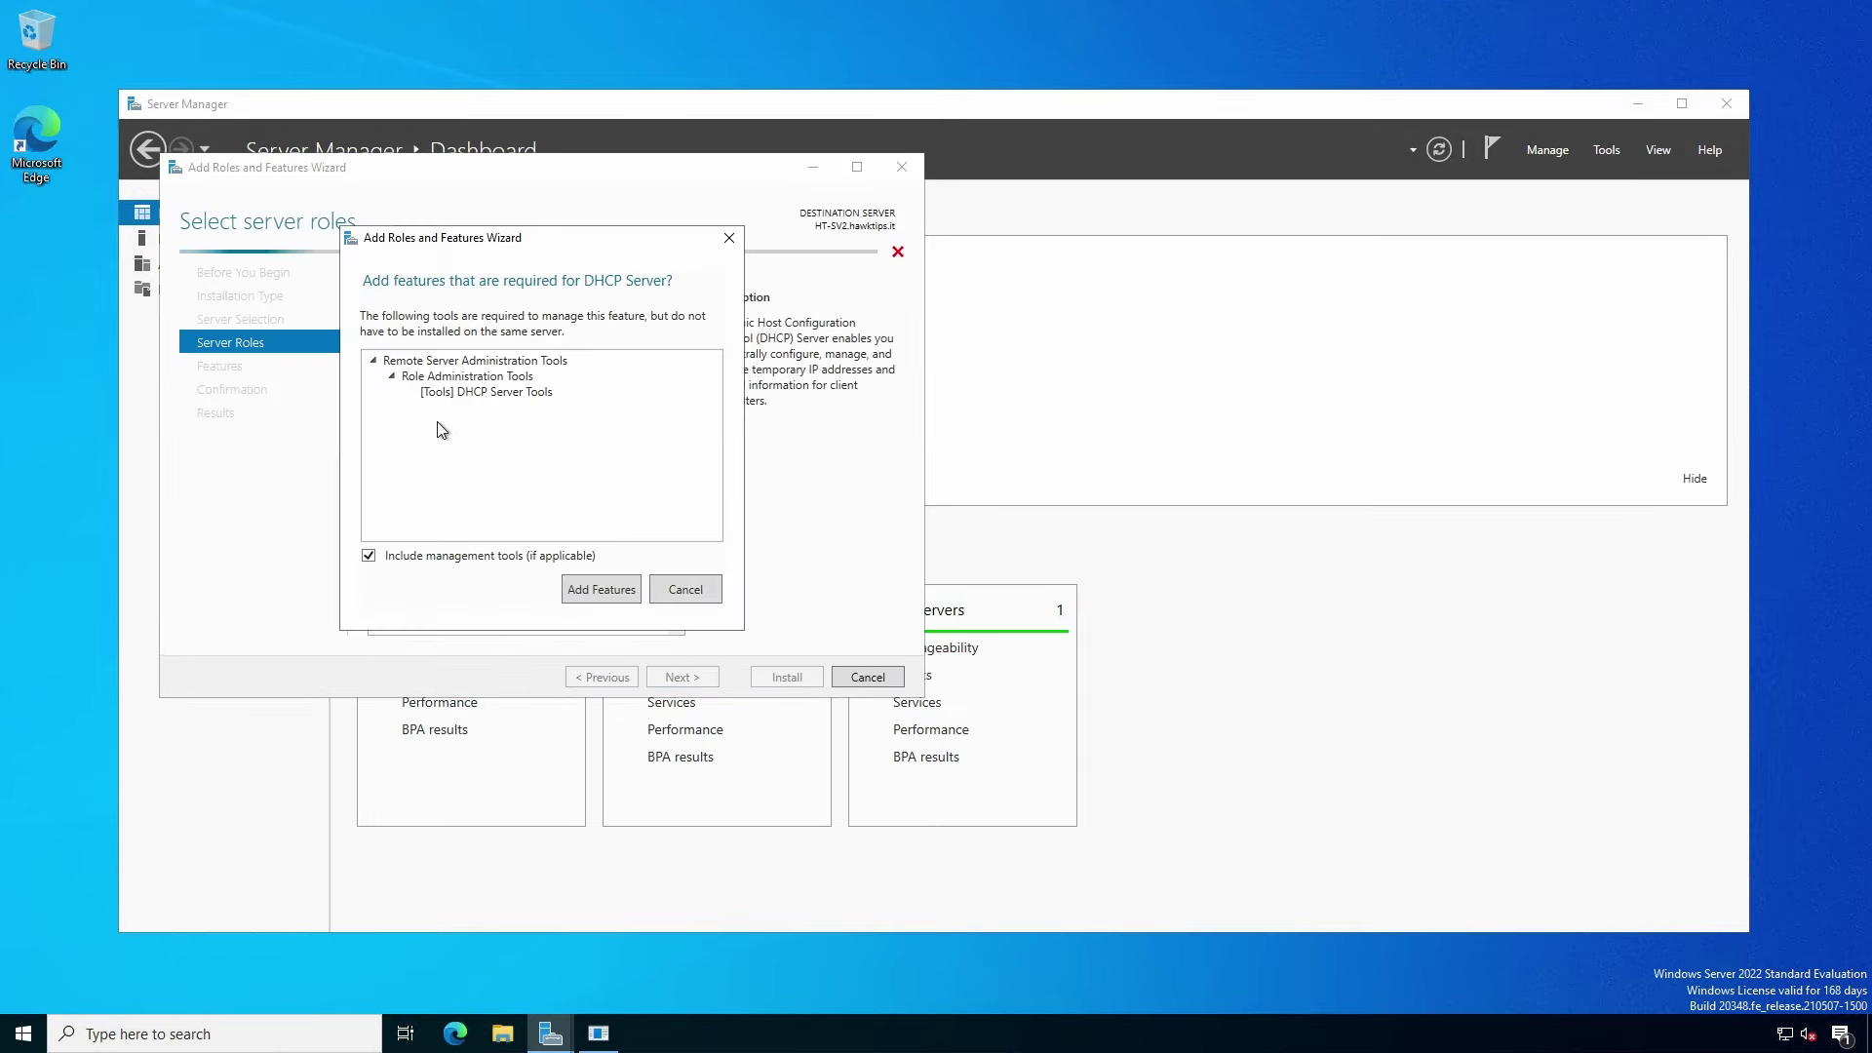
pyautogui.click(600, 589)
pyautogui.click(683, 677)
pyautogui.click(683, 677)
pyautogui.click(683, 677)
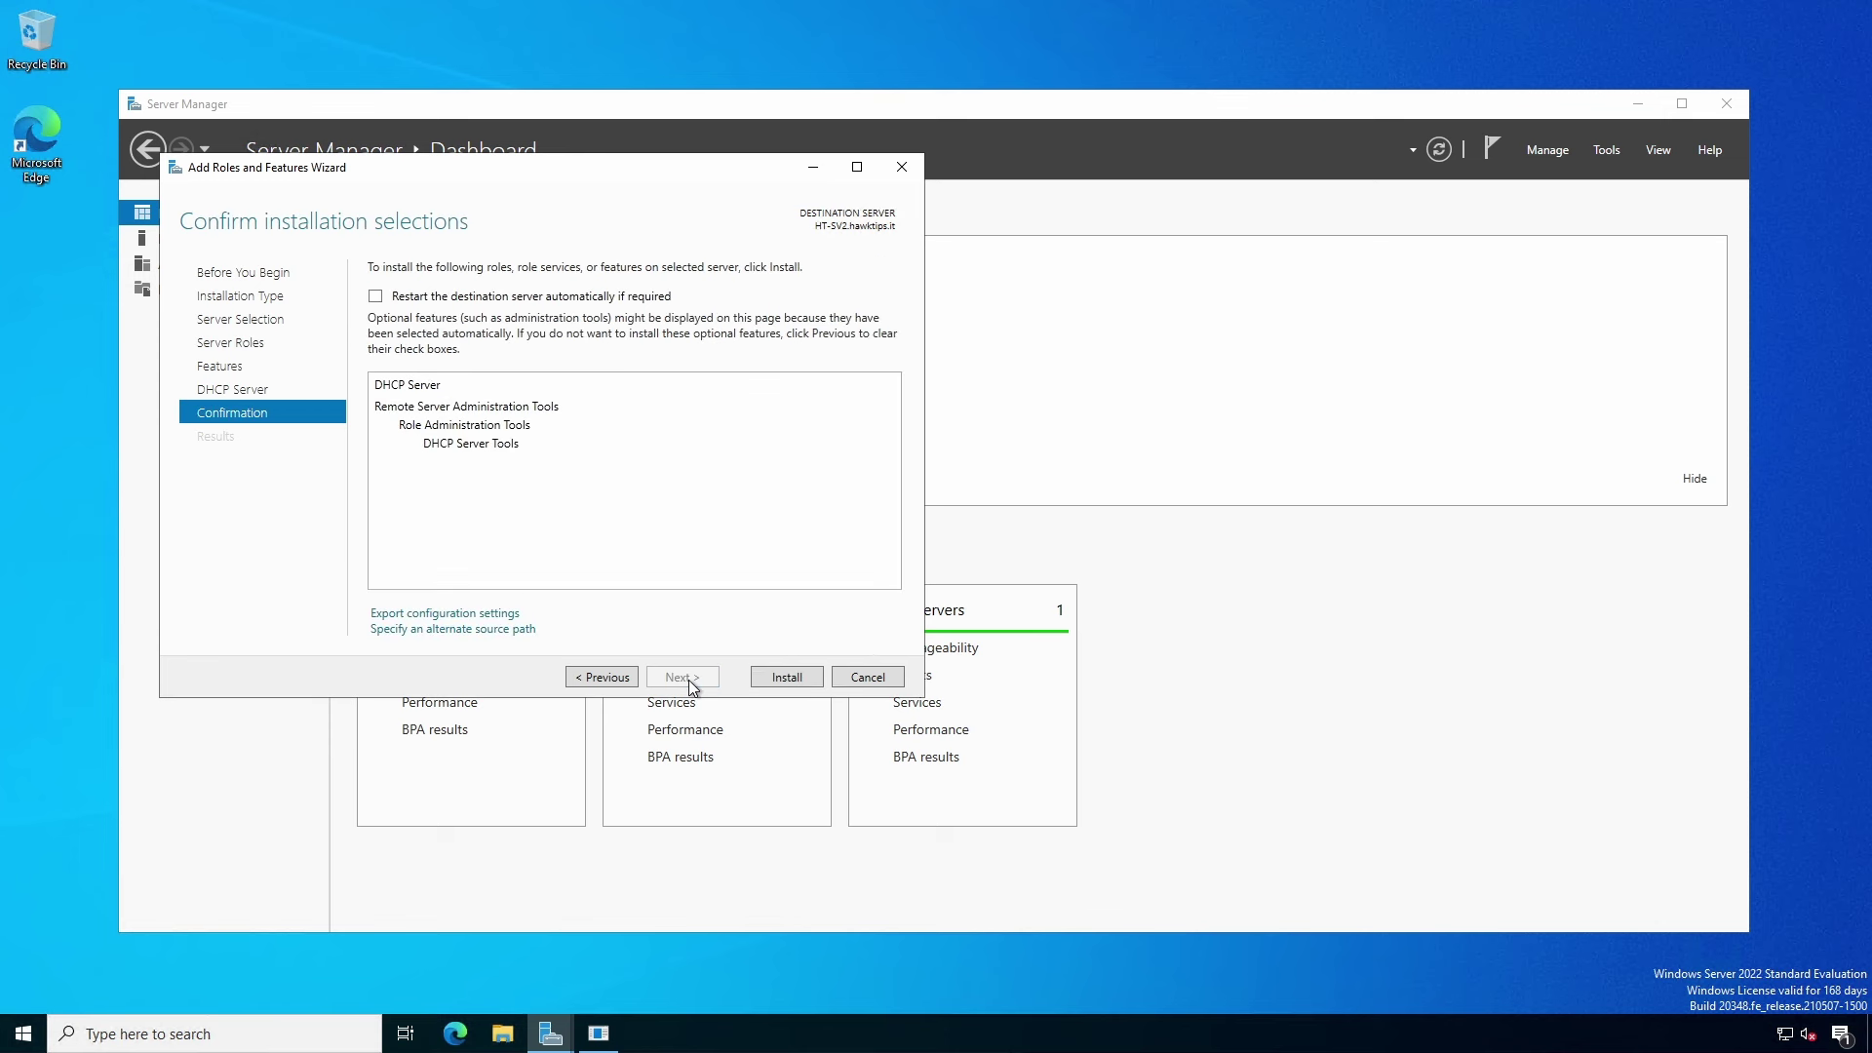
pyautogui.click(787, 677)
pyautogui.click(787, 677)
# Complete the DHCP post-install configuration, authorizing HT-SV2 in the domain
pyautogui.click(1497, 154)
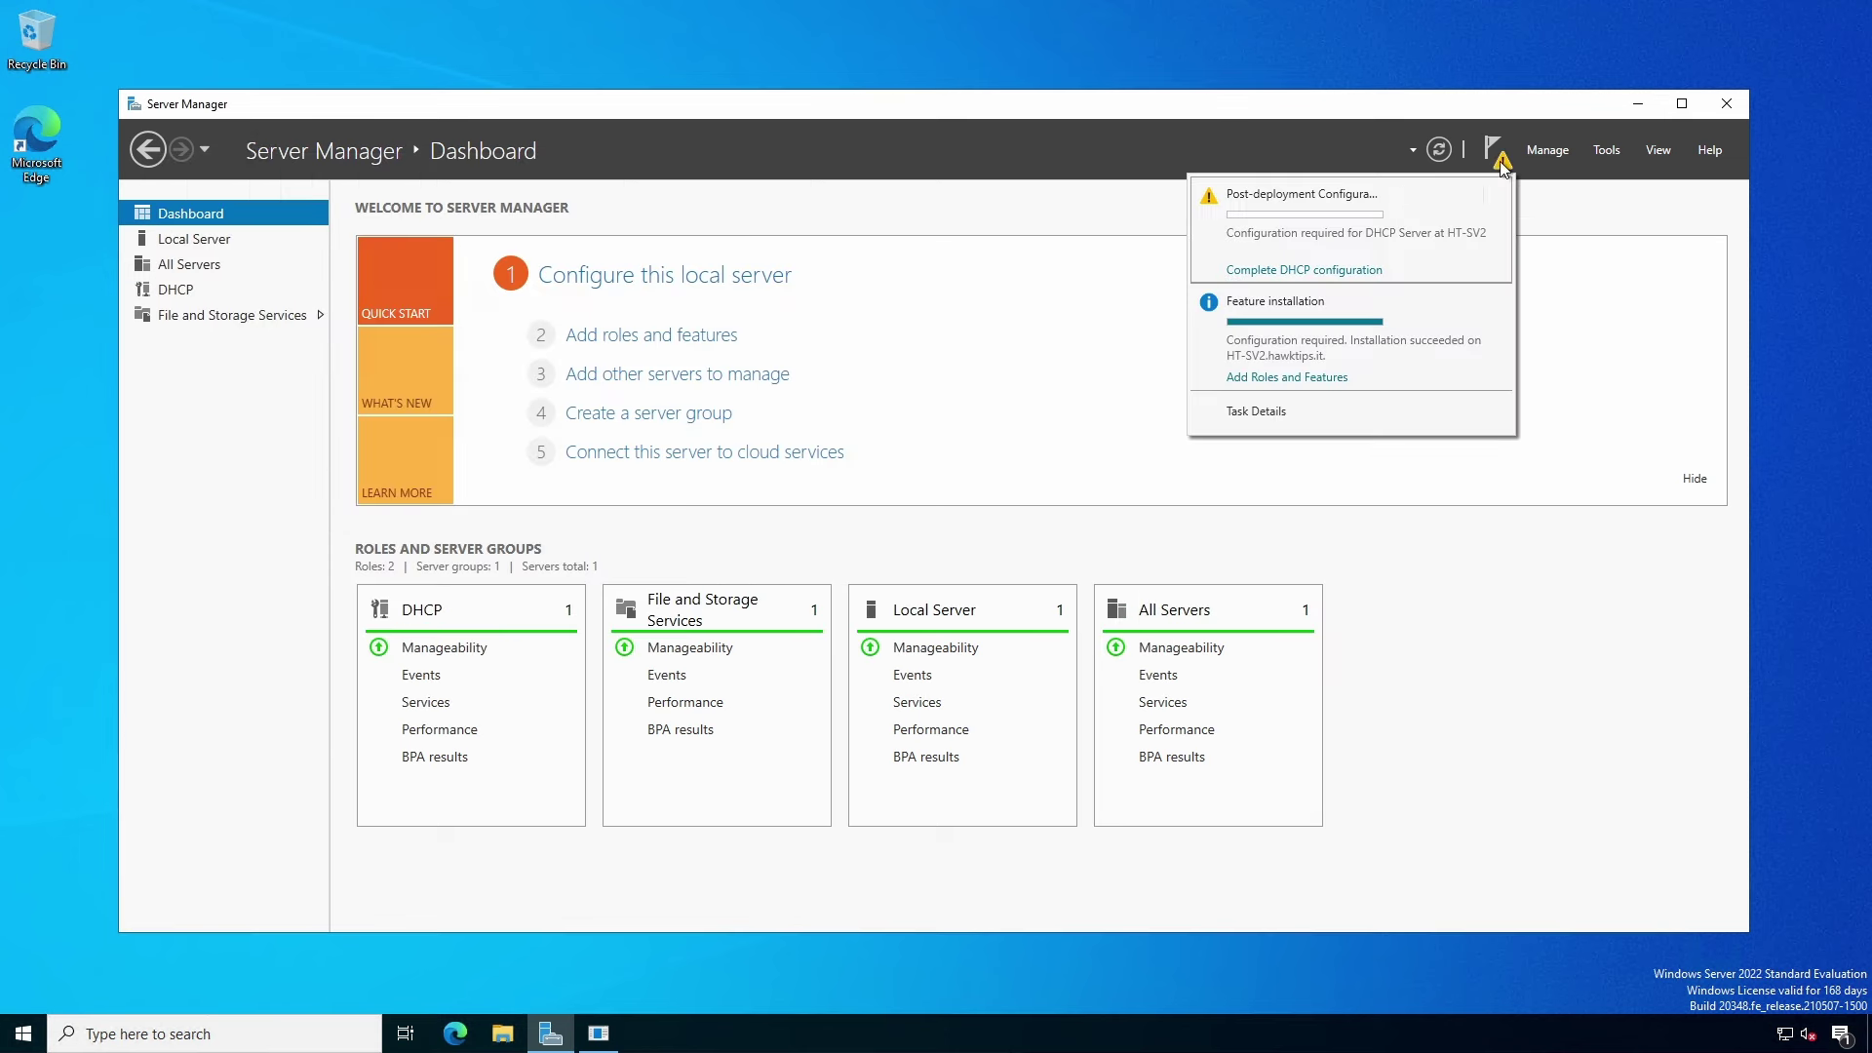
pyautogui.click(1334, 271)
pyautogui.click(711, 724)
pyautogui.click(806, 724)
pyautogui.click(804, 727)
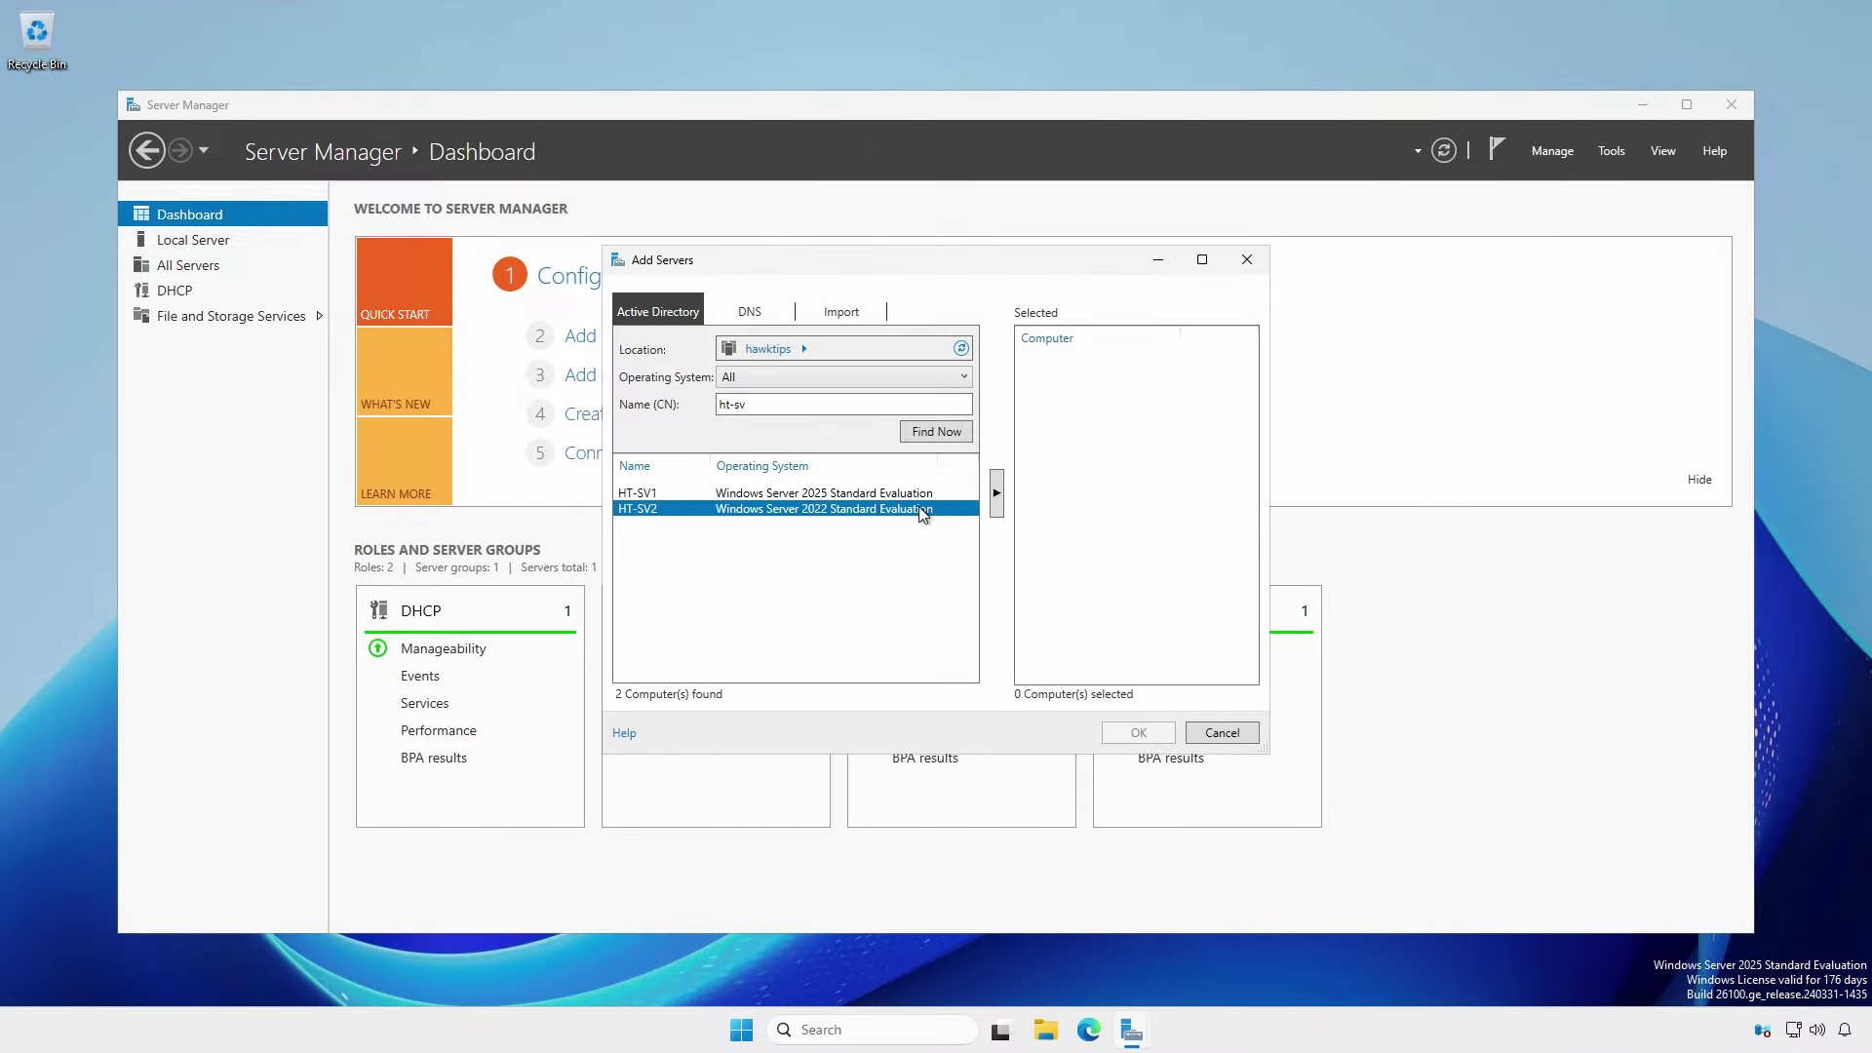
# Add HT-SV2 to HT-SV1's managed server pool and view All Servers
pyautogui.click(997, 491)
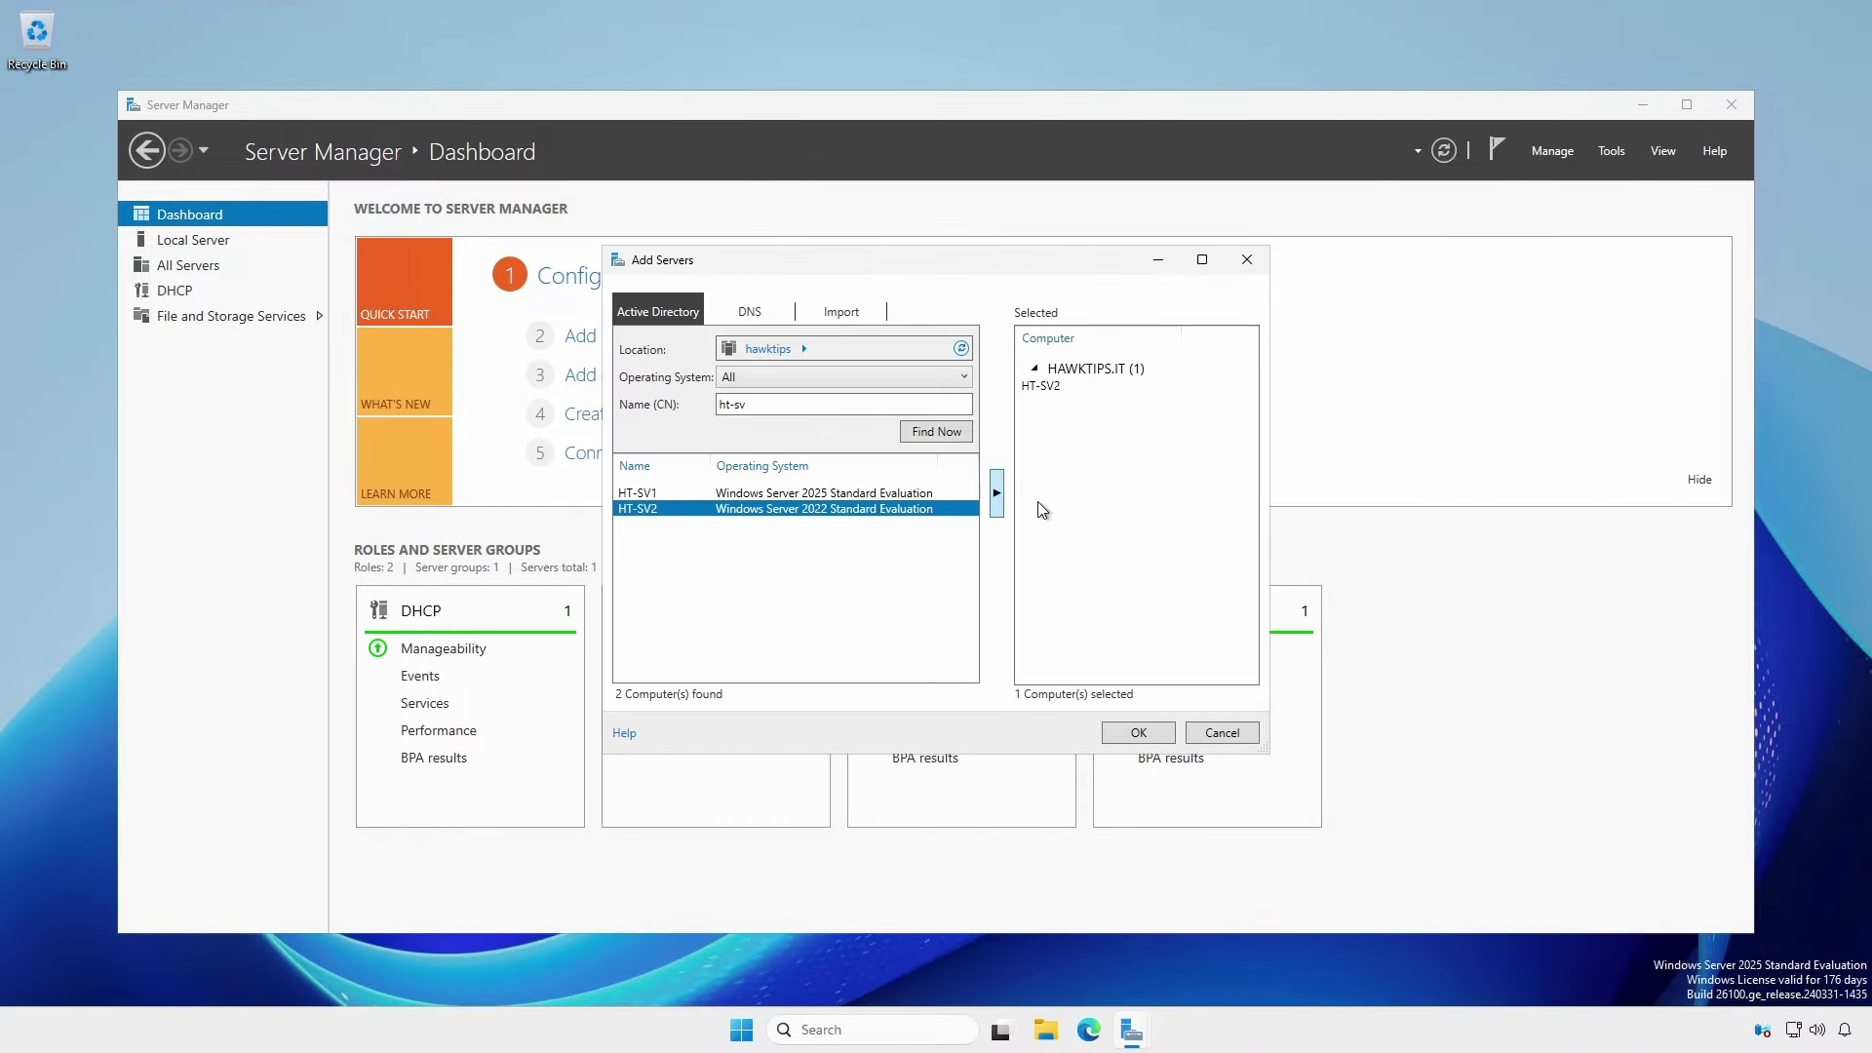
pyautogui.click(1137, 734)
pyautogui.click(184, 268)
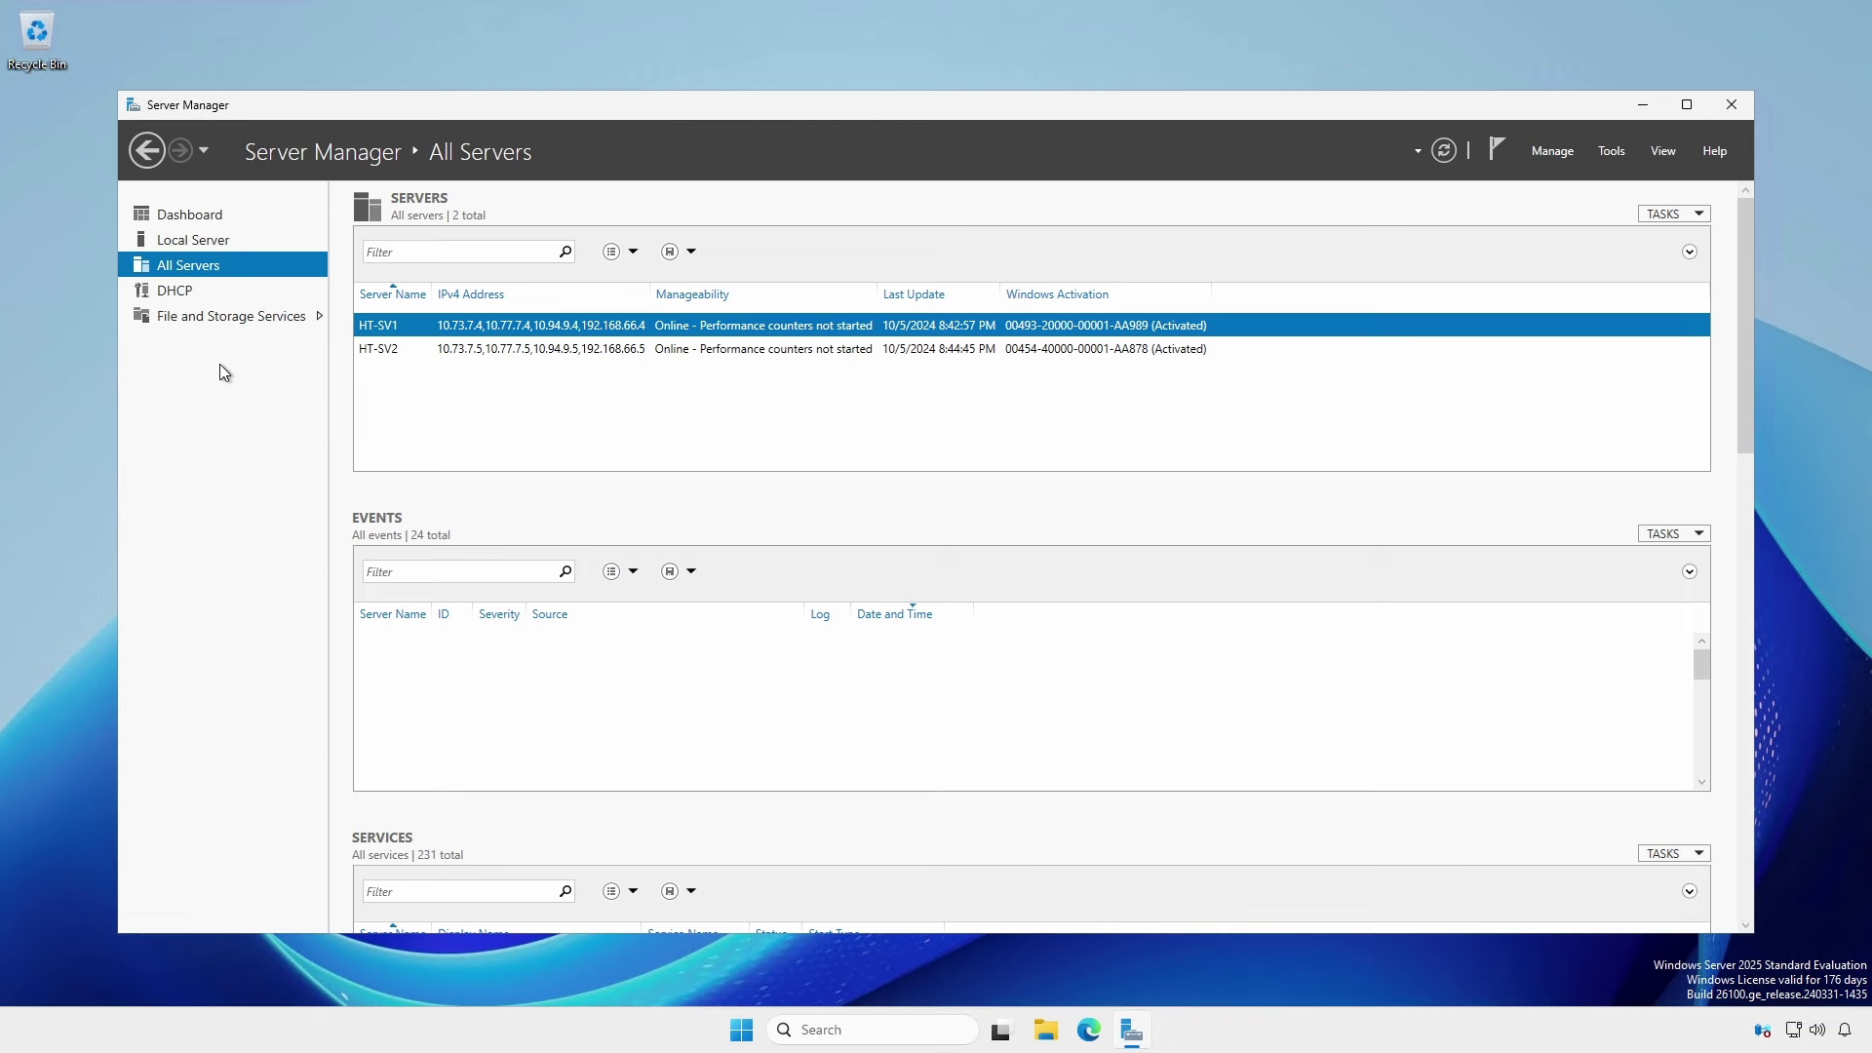
# Open the DHCP console and add authorized server ht-sv2.hawktips.it to it
pyautogui.click(1612, 150)
pyautogui.click(1583, 236)
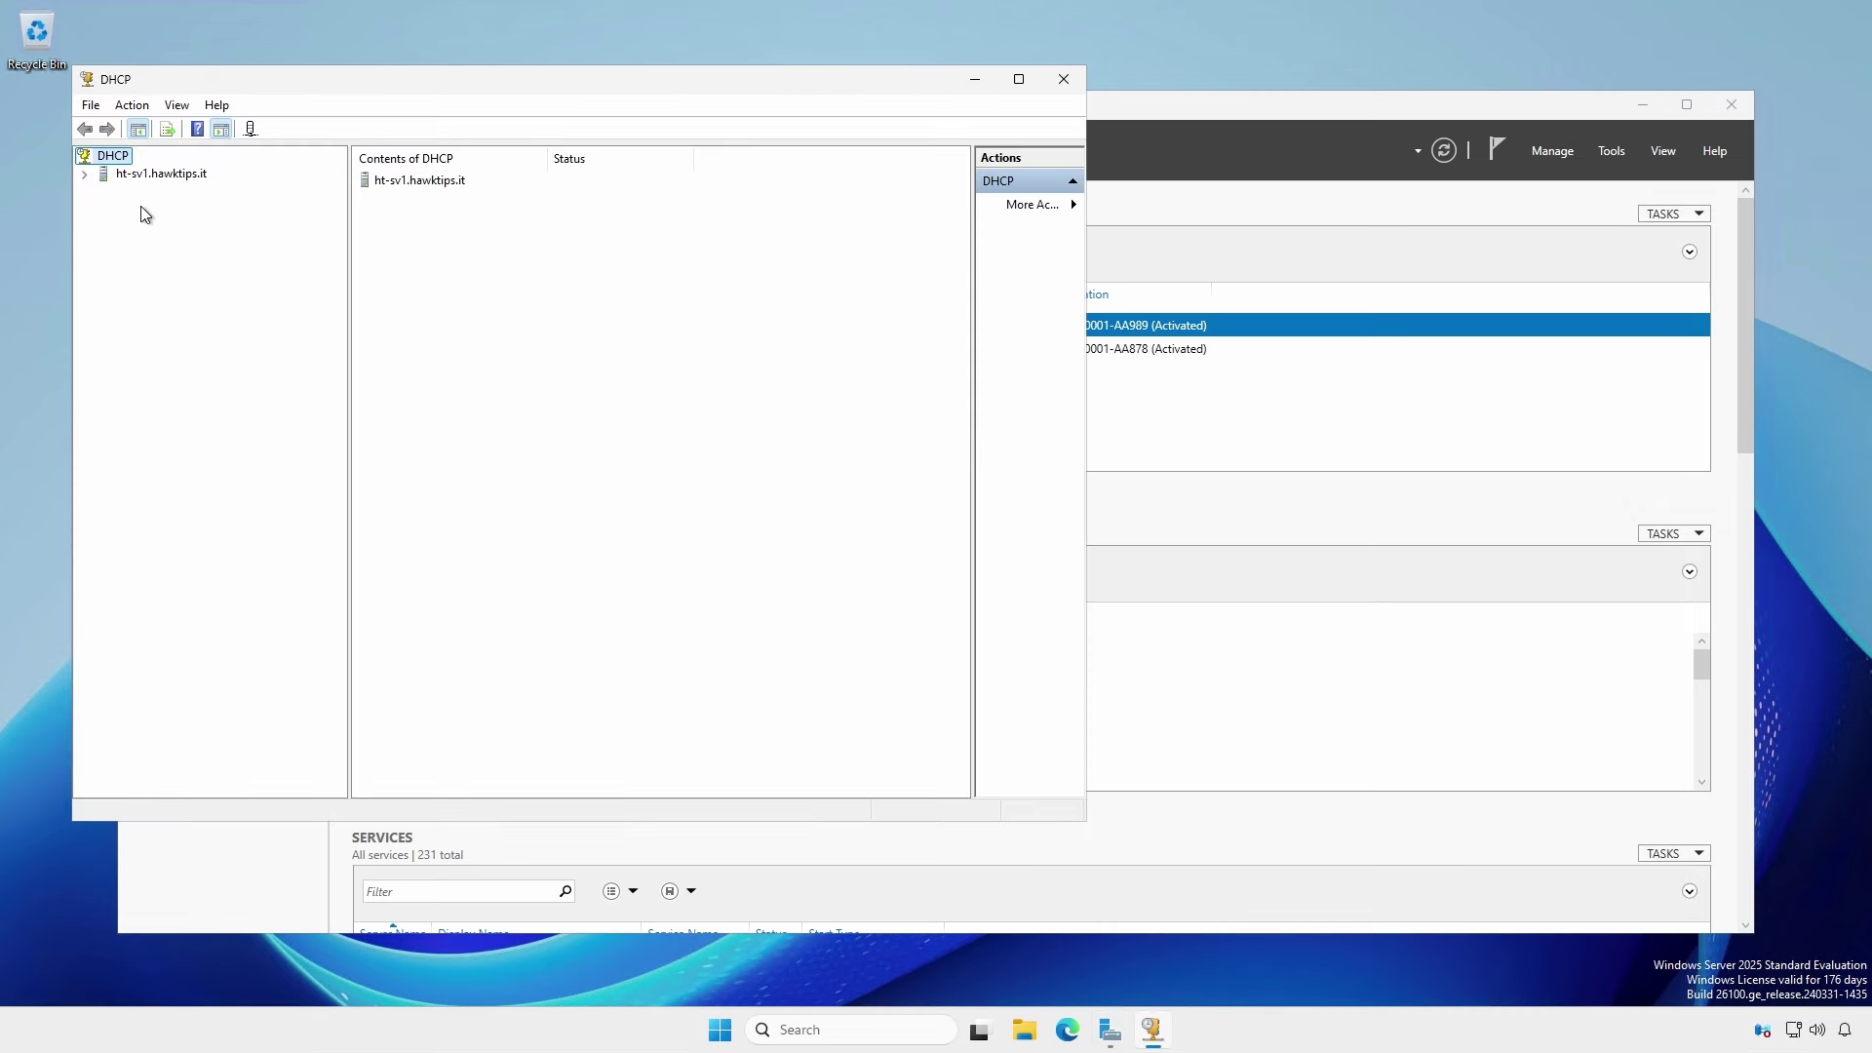
pyautogui.rightClick(118, 156)
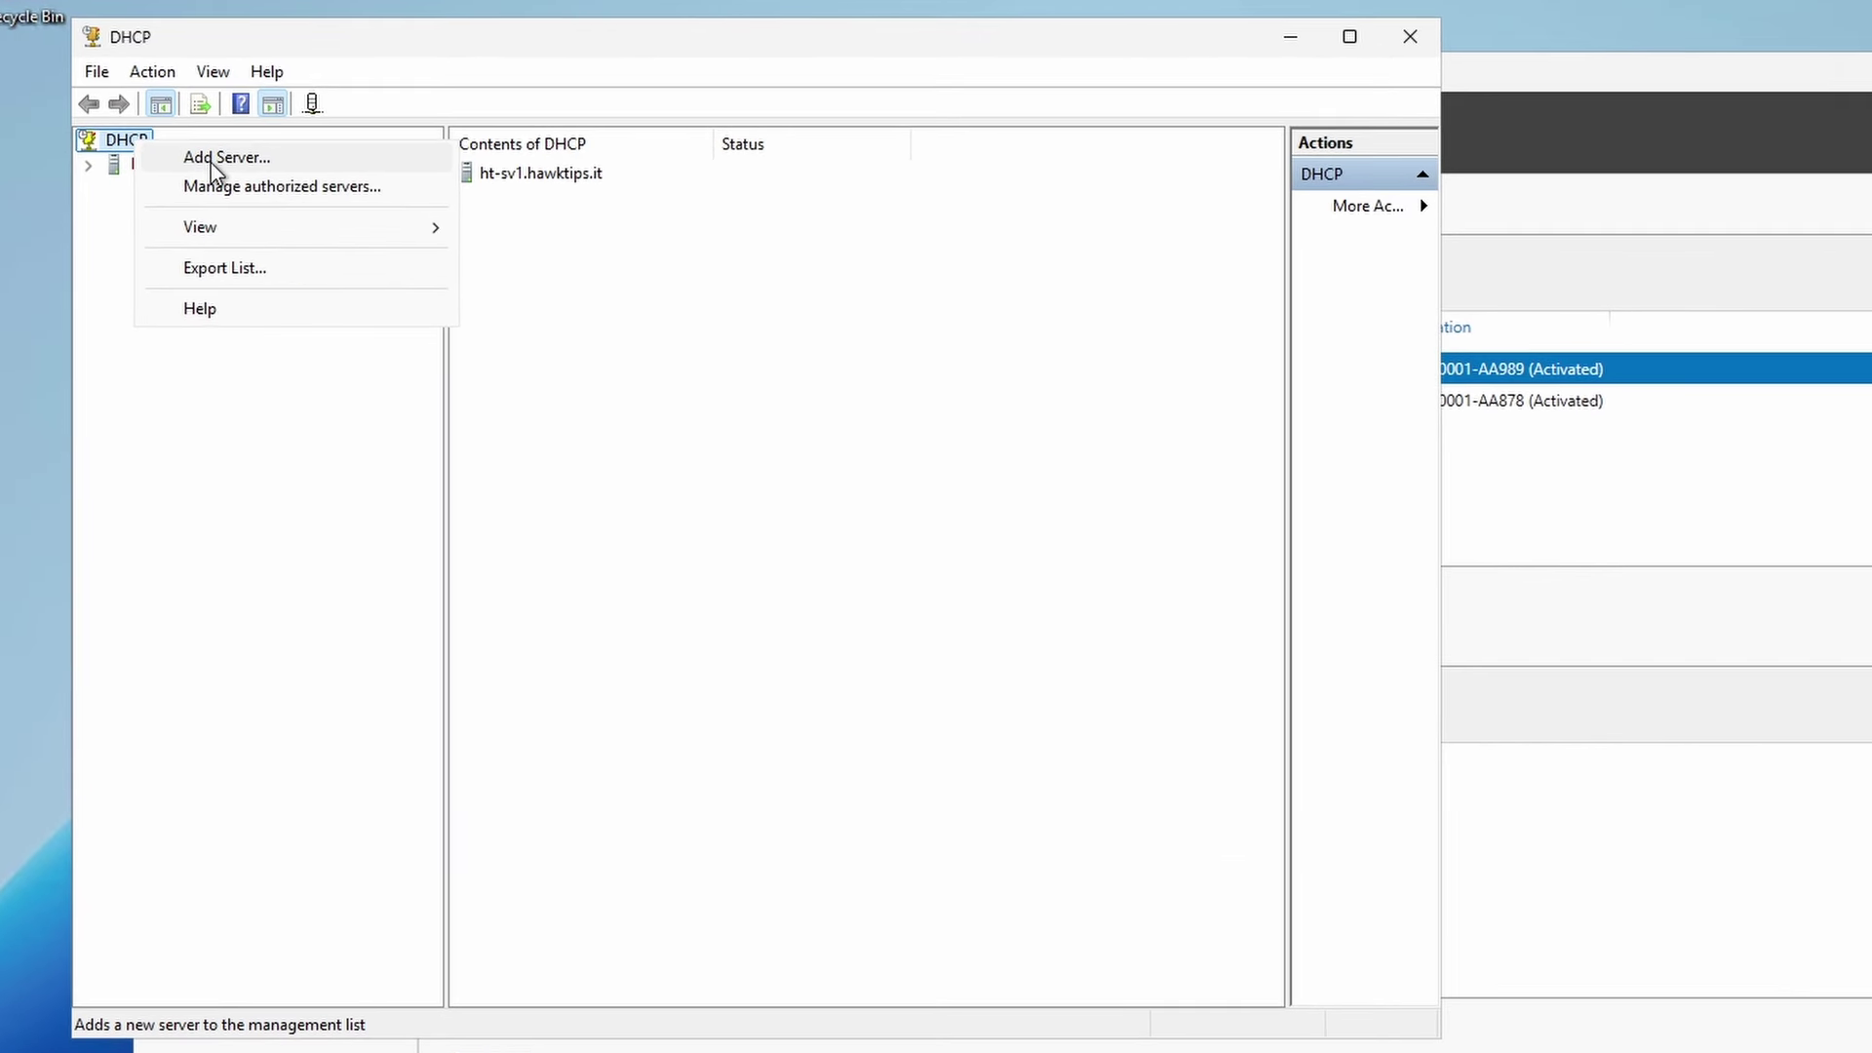
pyautogui.click(211, 159)
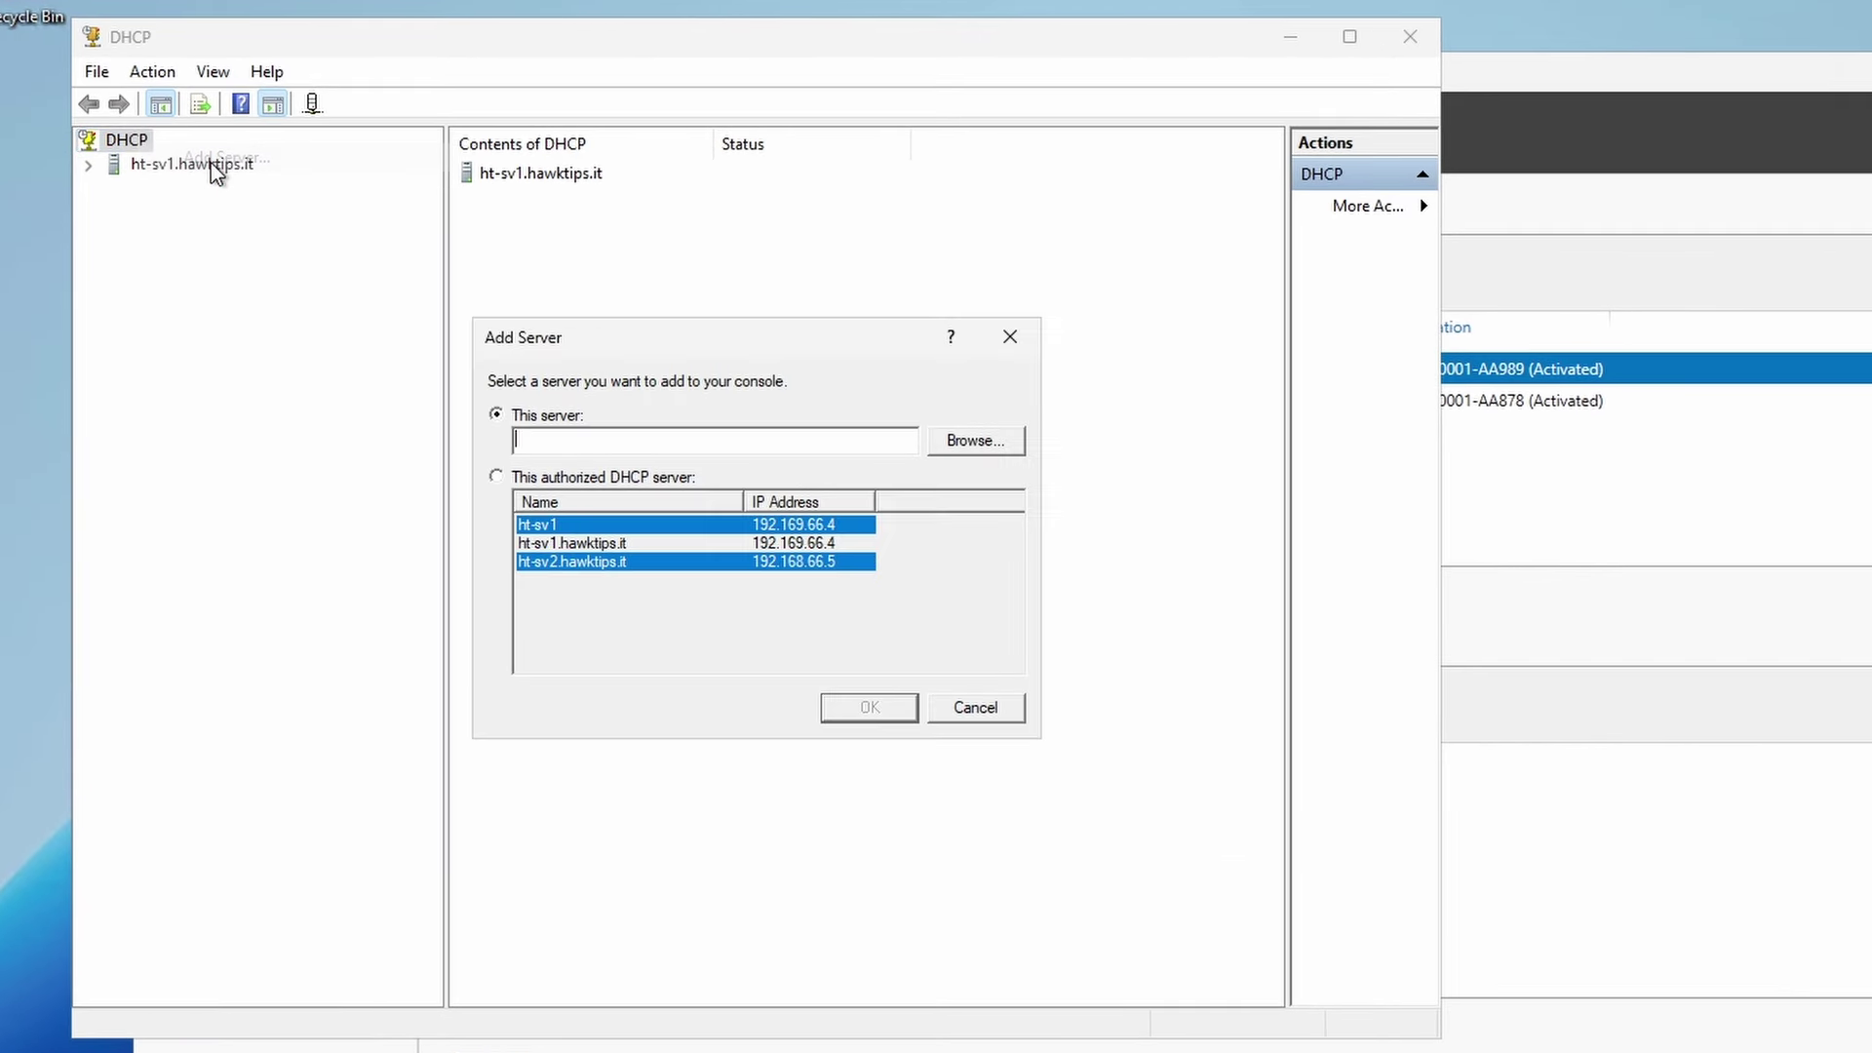
pyautogui.click(531, 479)
pyautogui.click(569, 563)
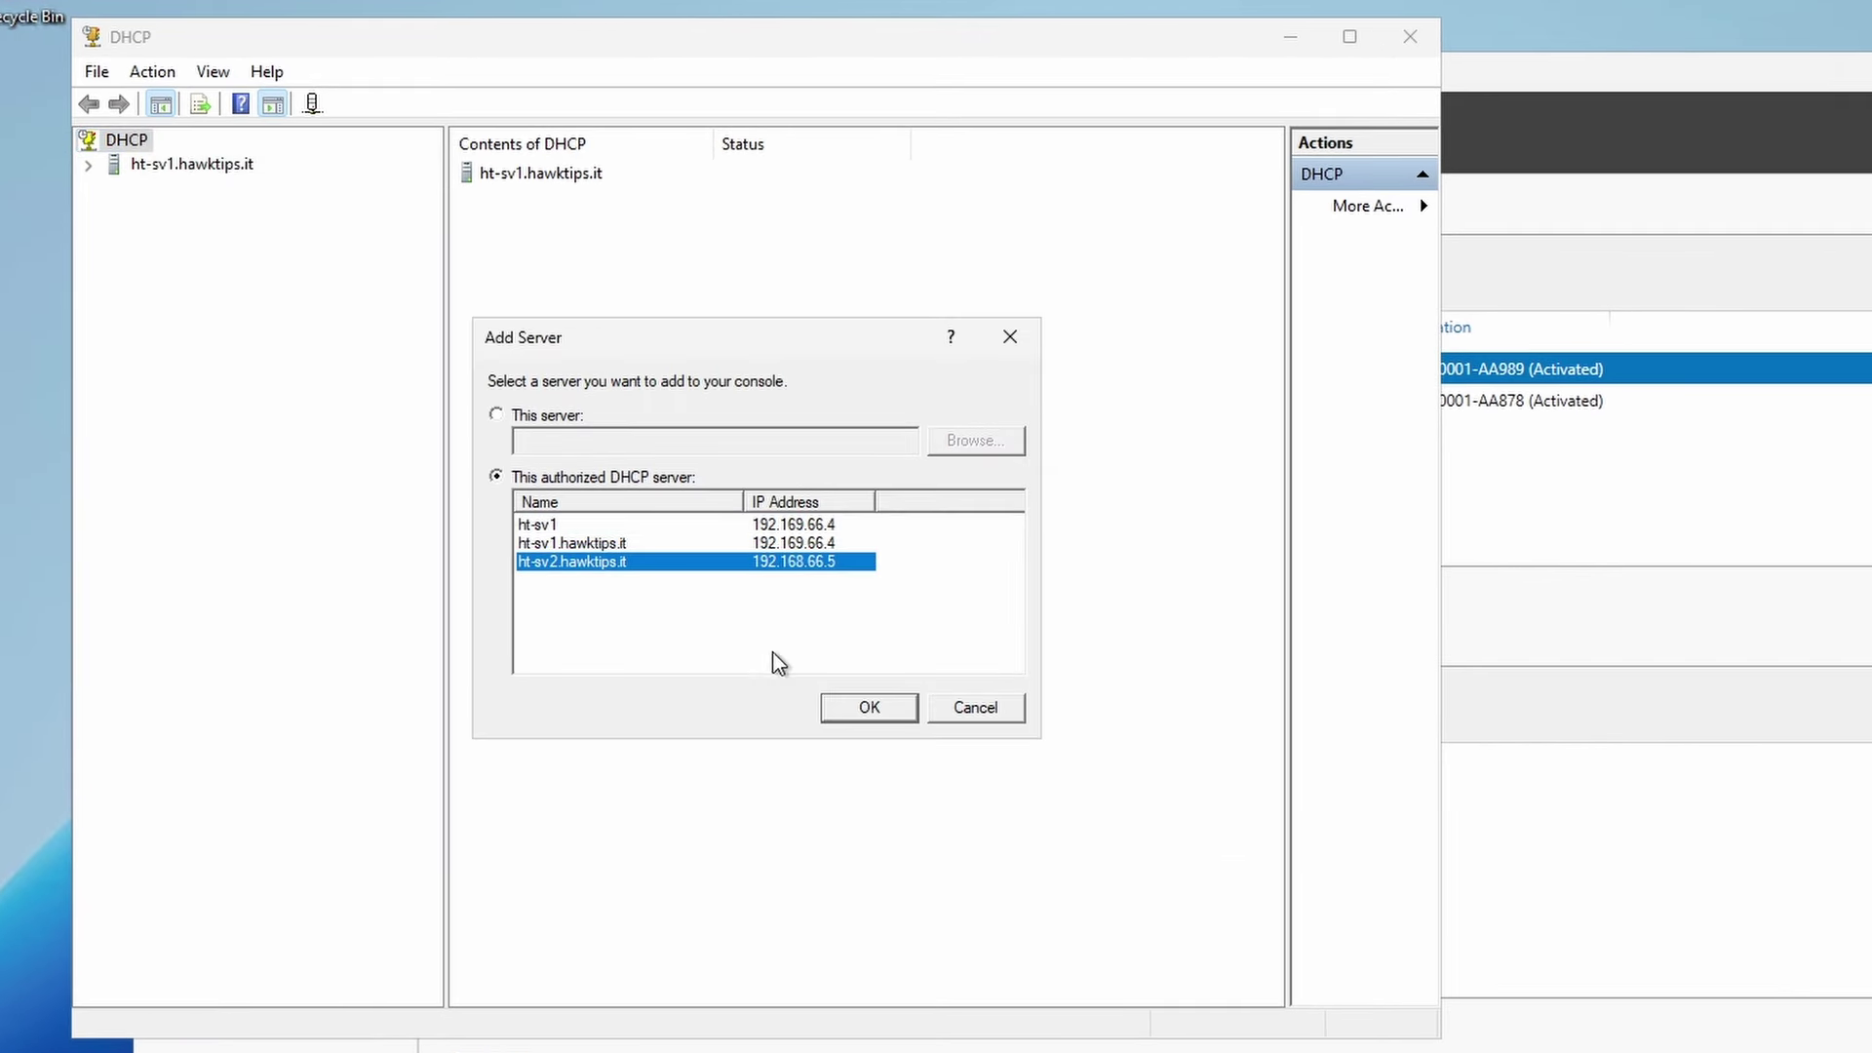
pyautogui.click(865, 705)
# Back up ht-sv1.hawktips.it's DHCP configuration to the default backup folder
pyautogui.click(169, 165)
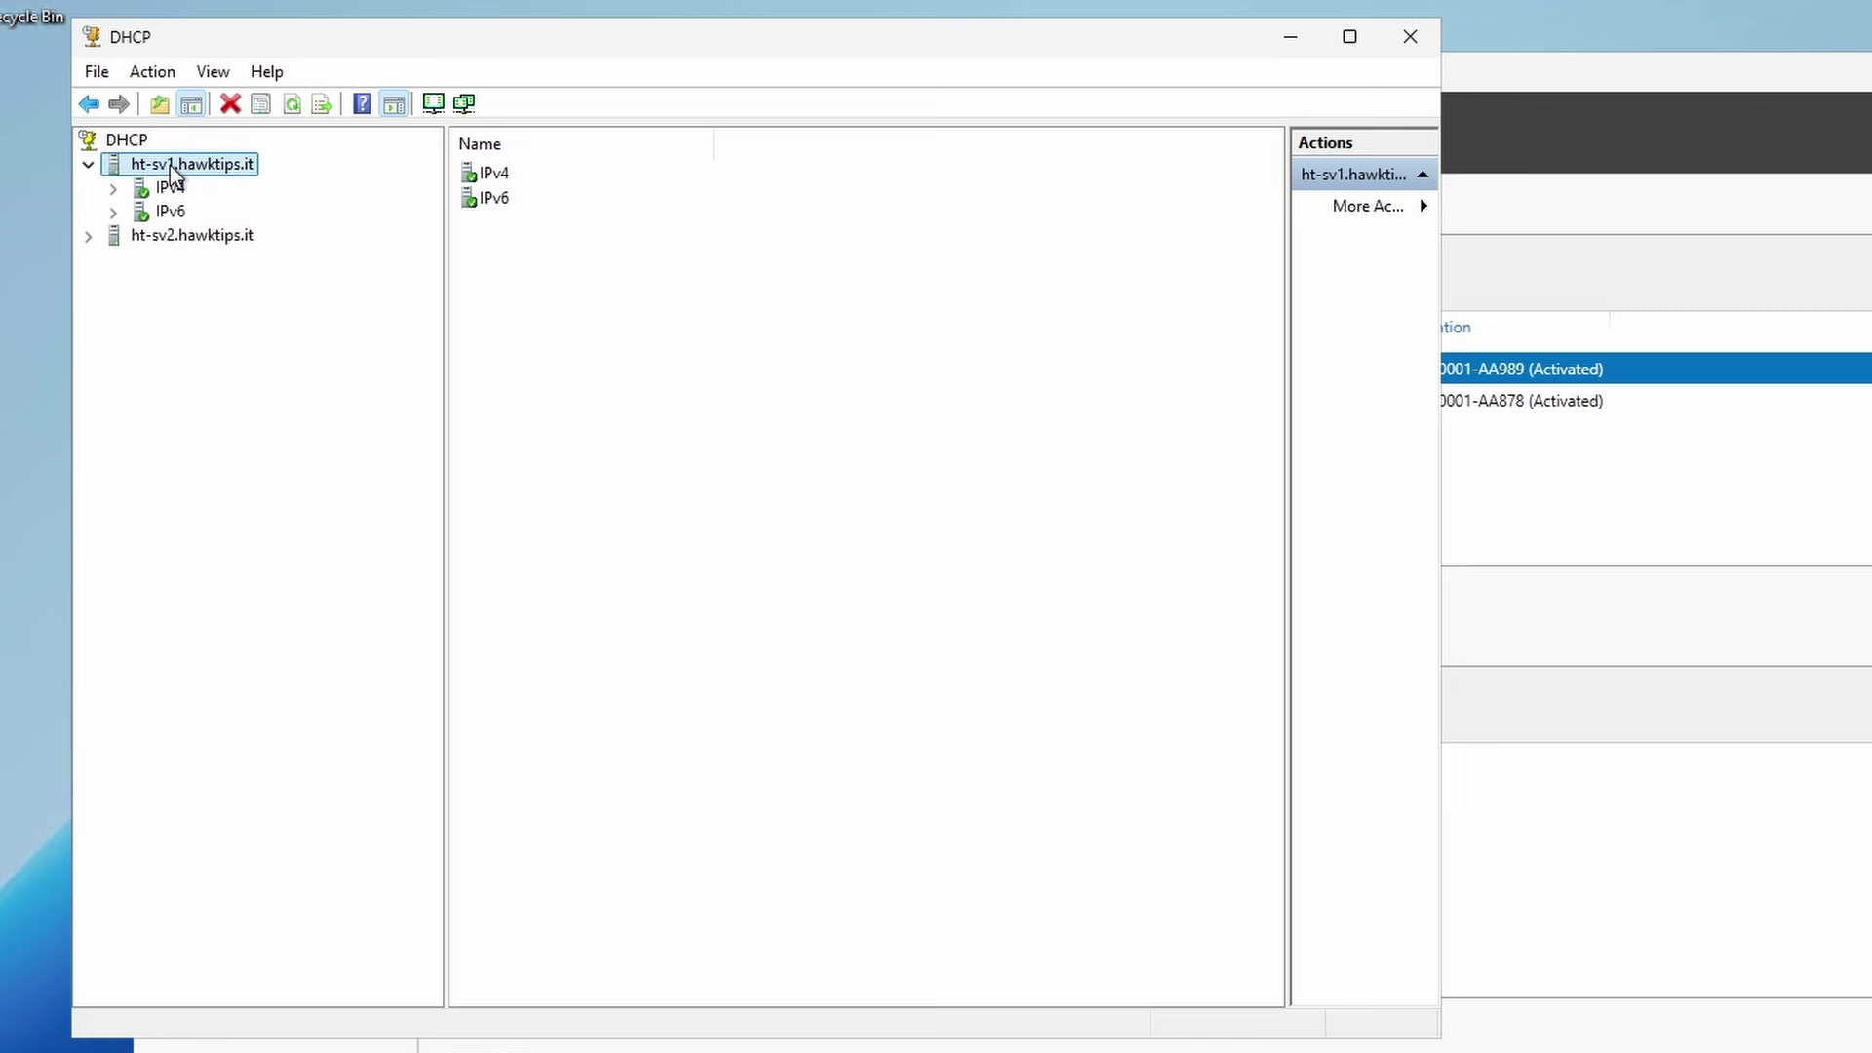
pyautogui.rightClick(170, 166)
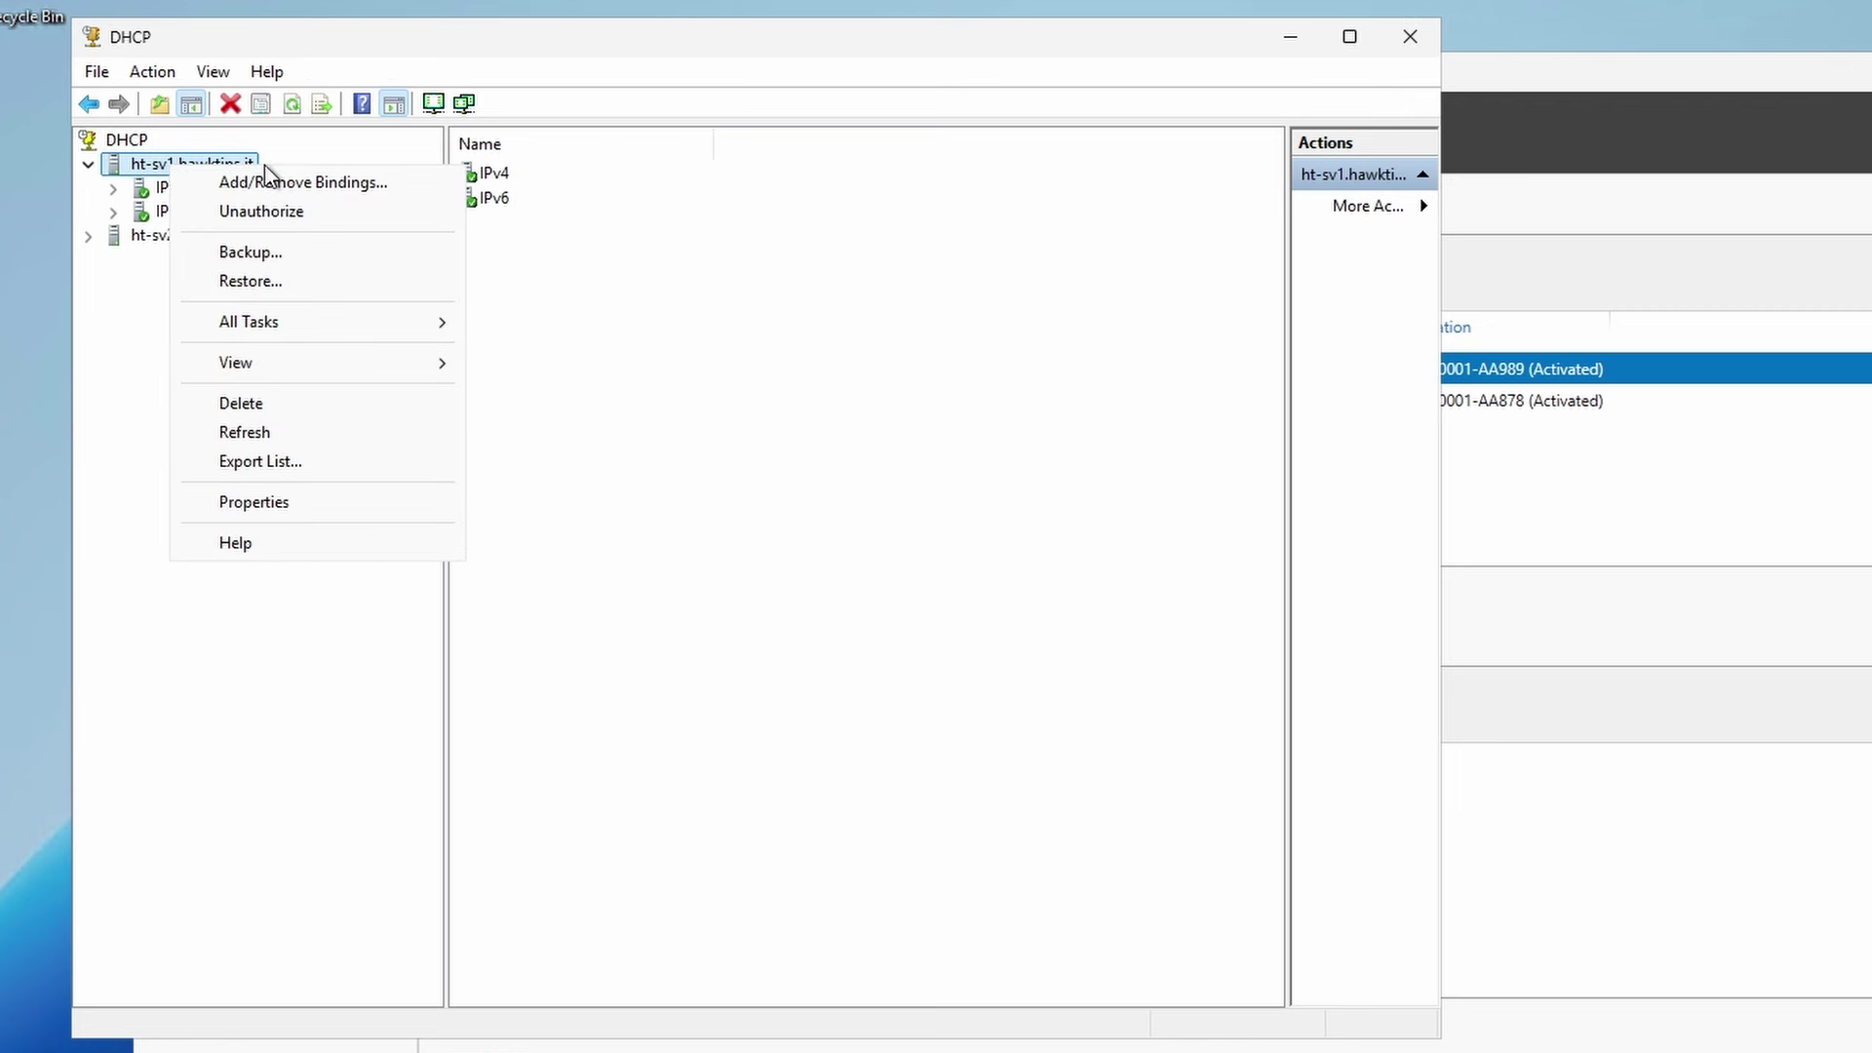
pyautogui.click(259, 251)
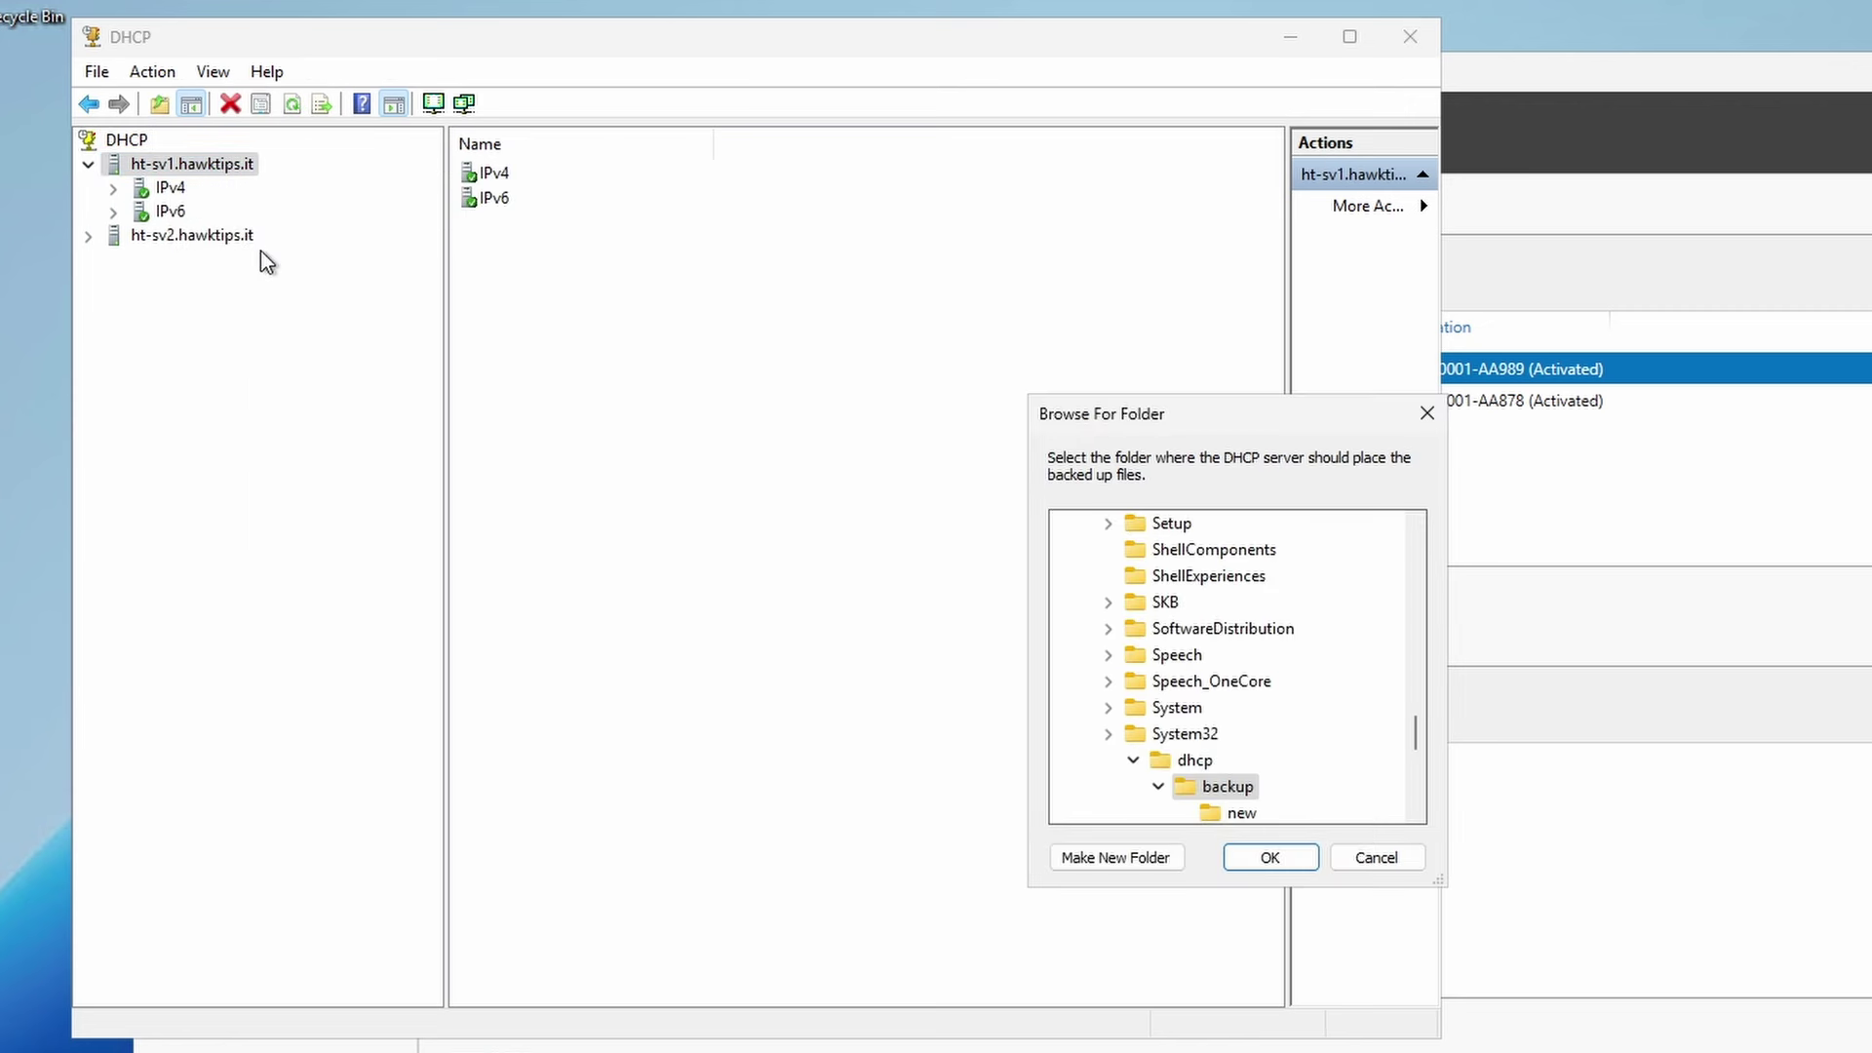
pyautogui.click(1271, 857)
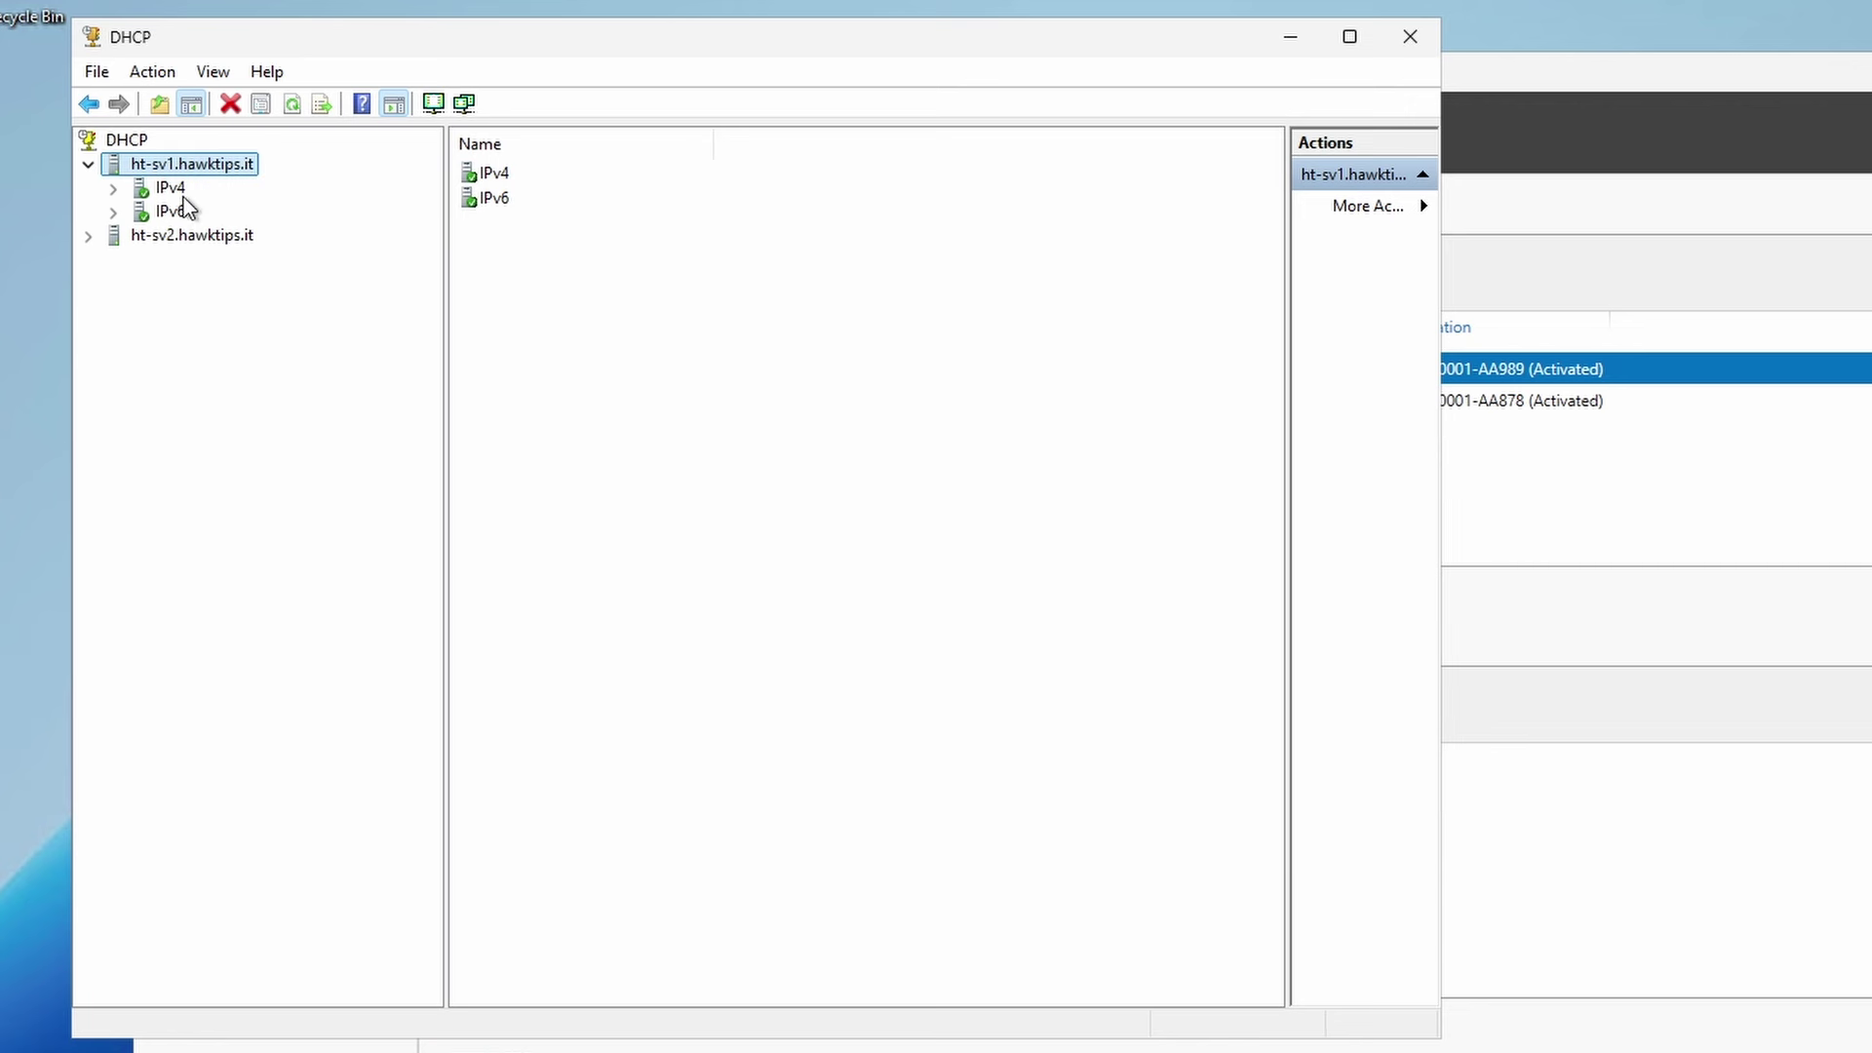
# Start failover for all of ht-sv1's IPv4 scopes with ht-sv2.hawktips.it as partner
pyautogui.doubleClick(171, 191)
pyautogui.rightClick(171, 199)
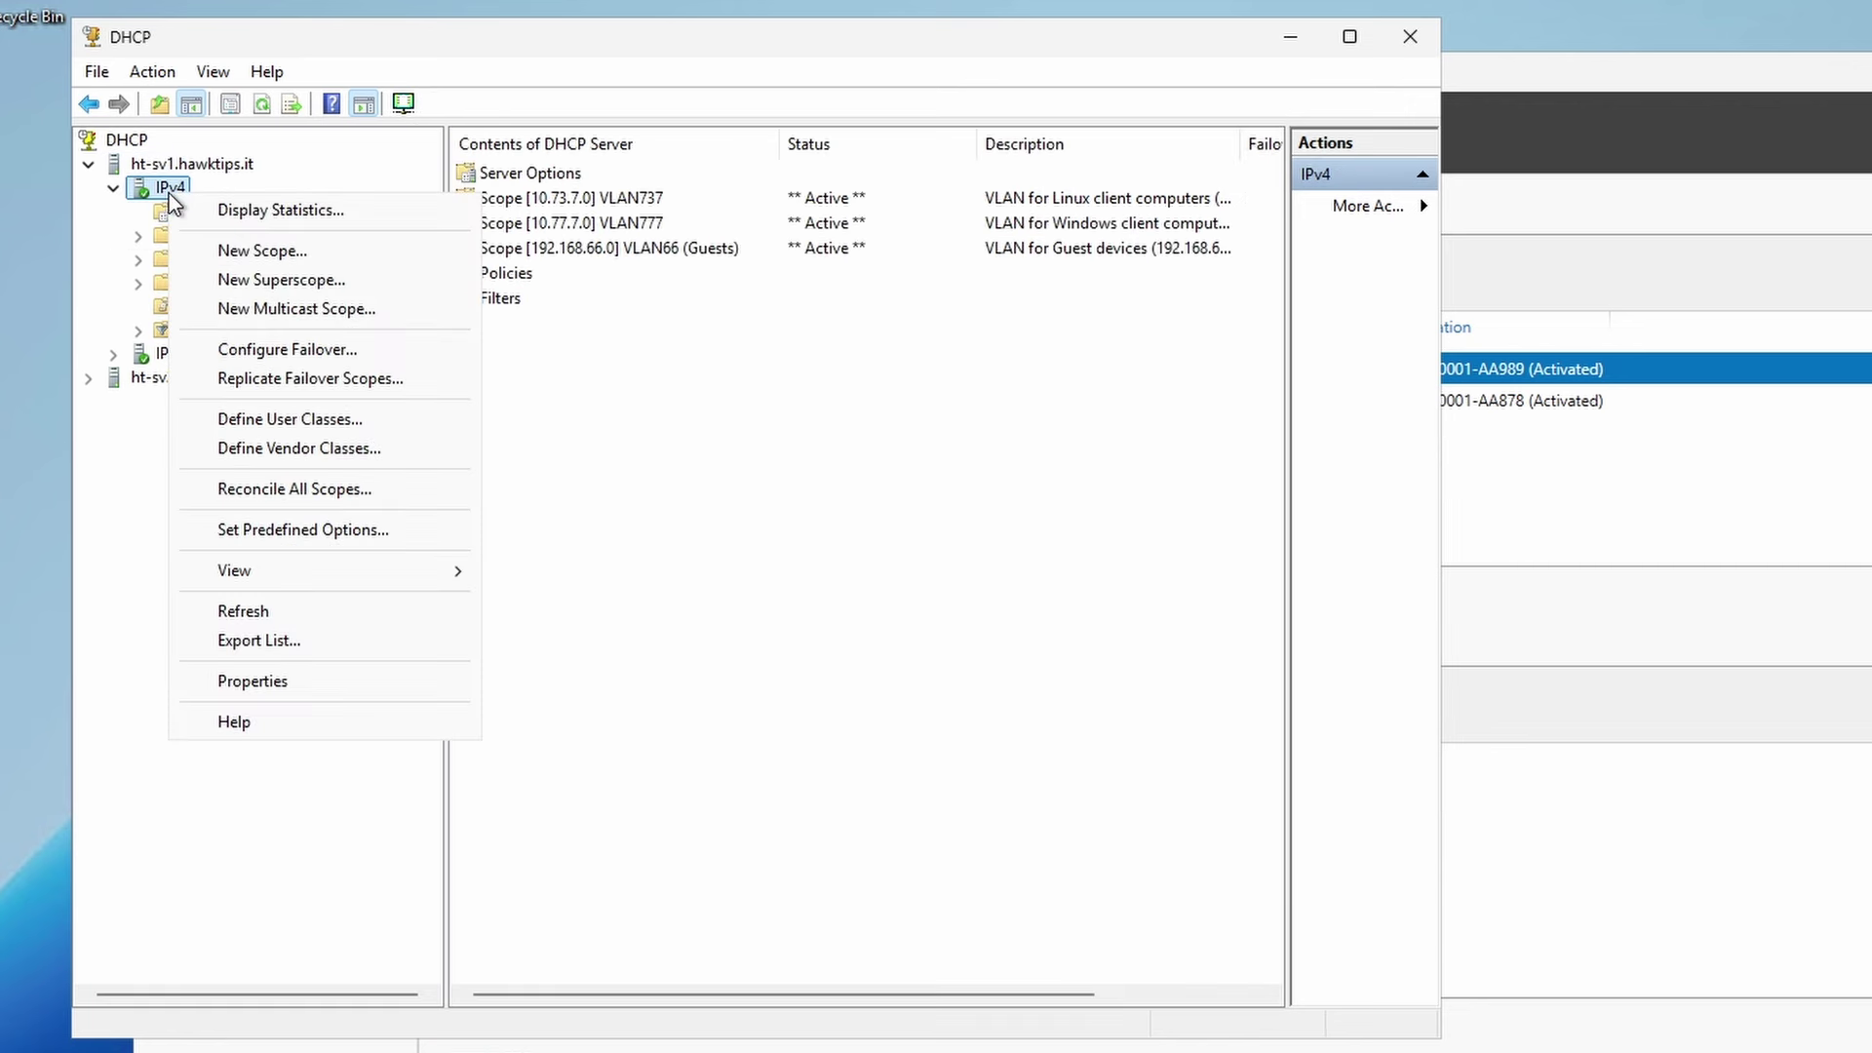
pyautogui.click(287, 349)
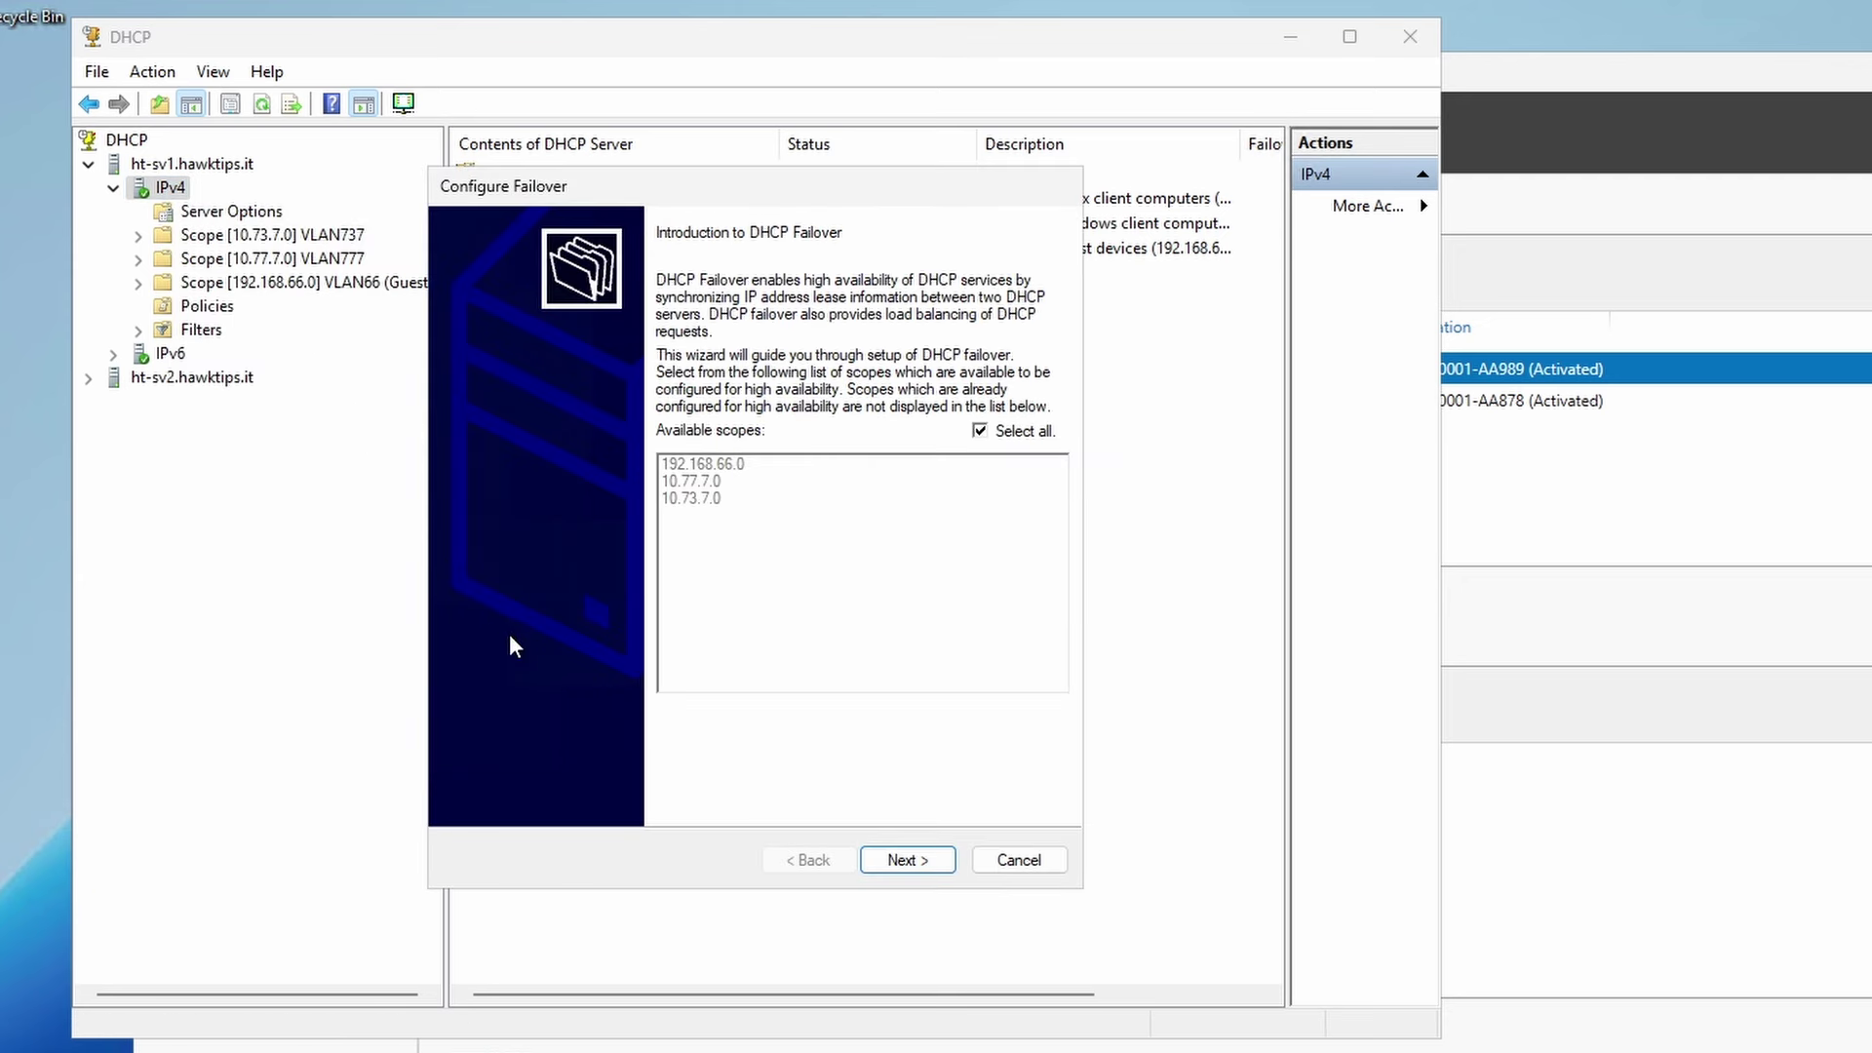
pyautogui.click(897, 858)
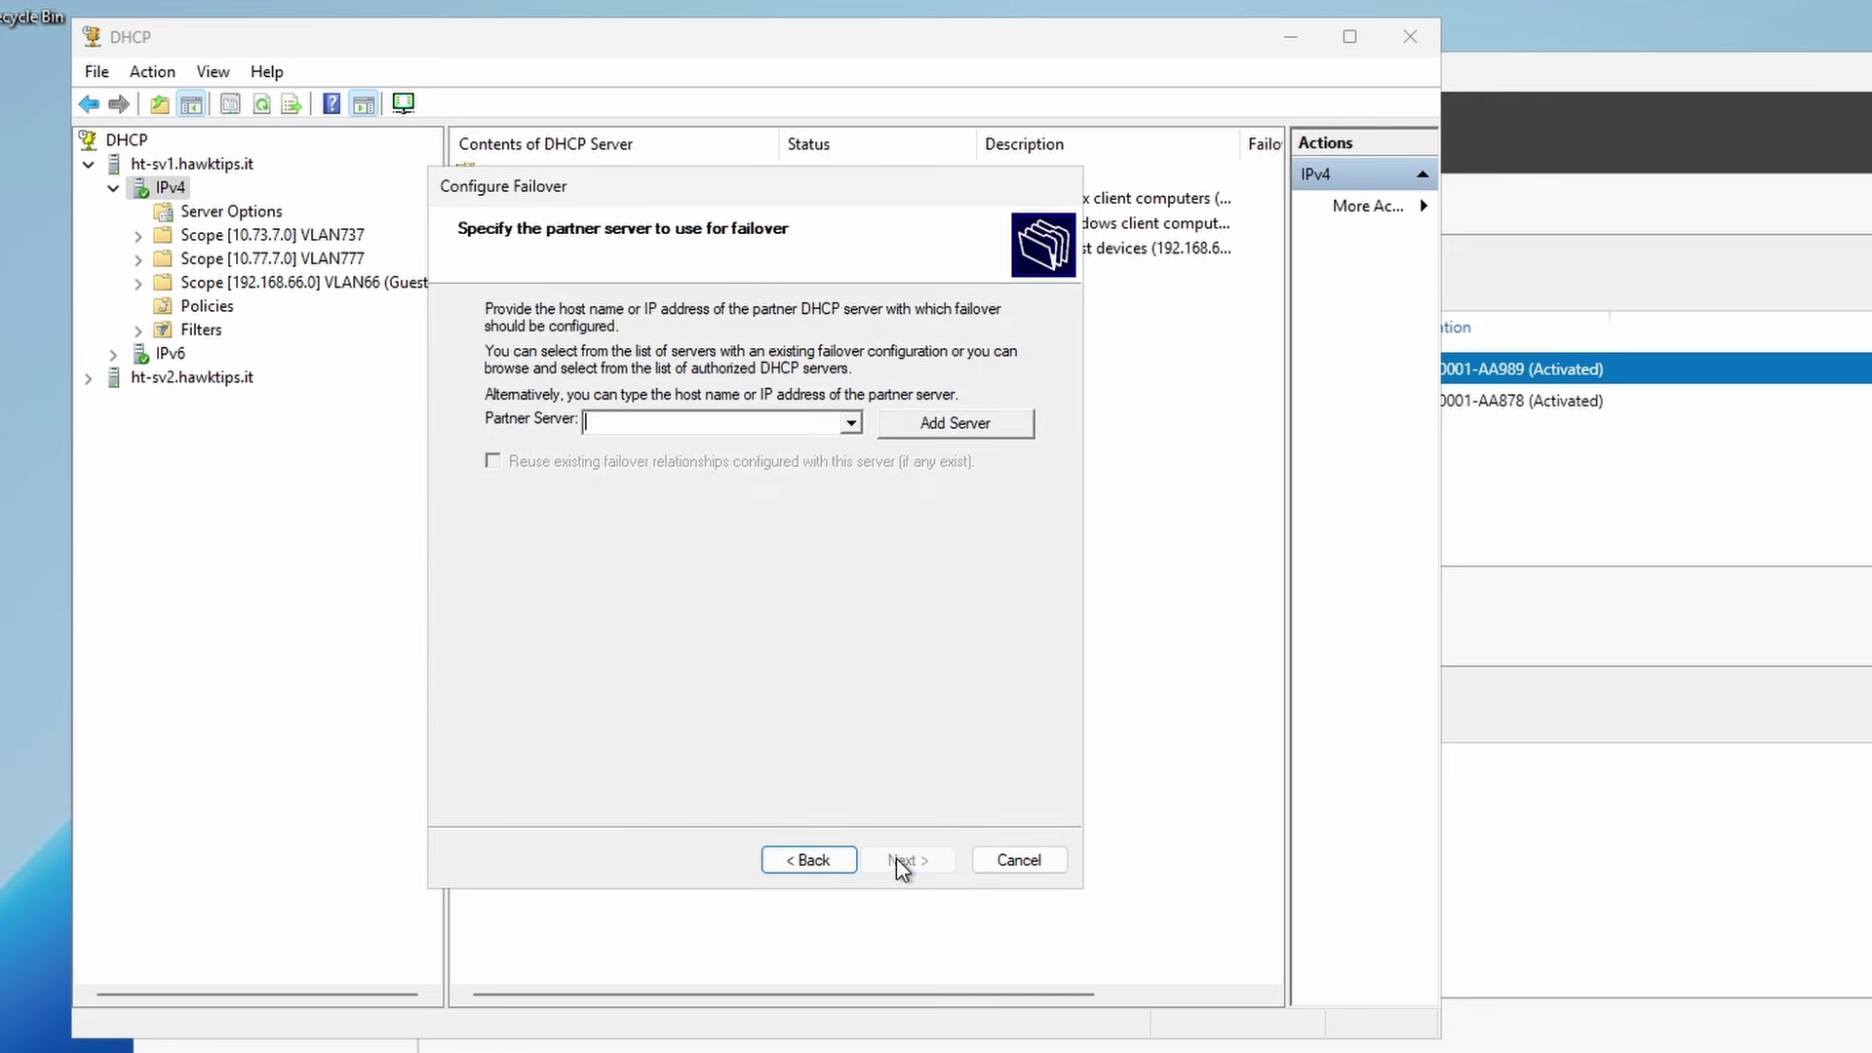
pyautogui.click(958, 425)
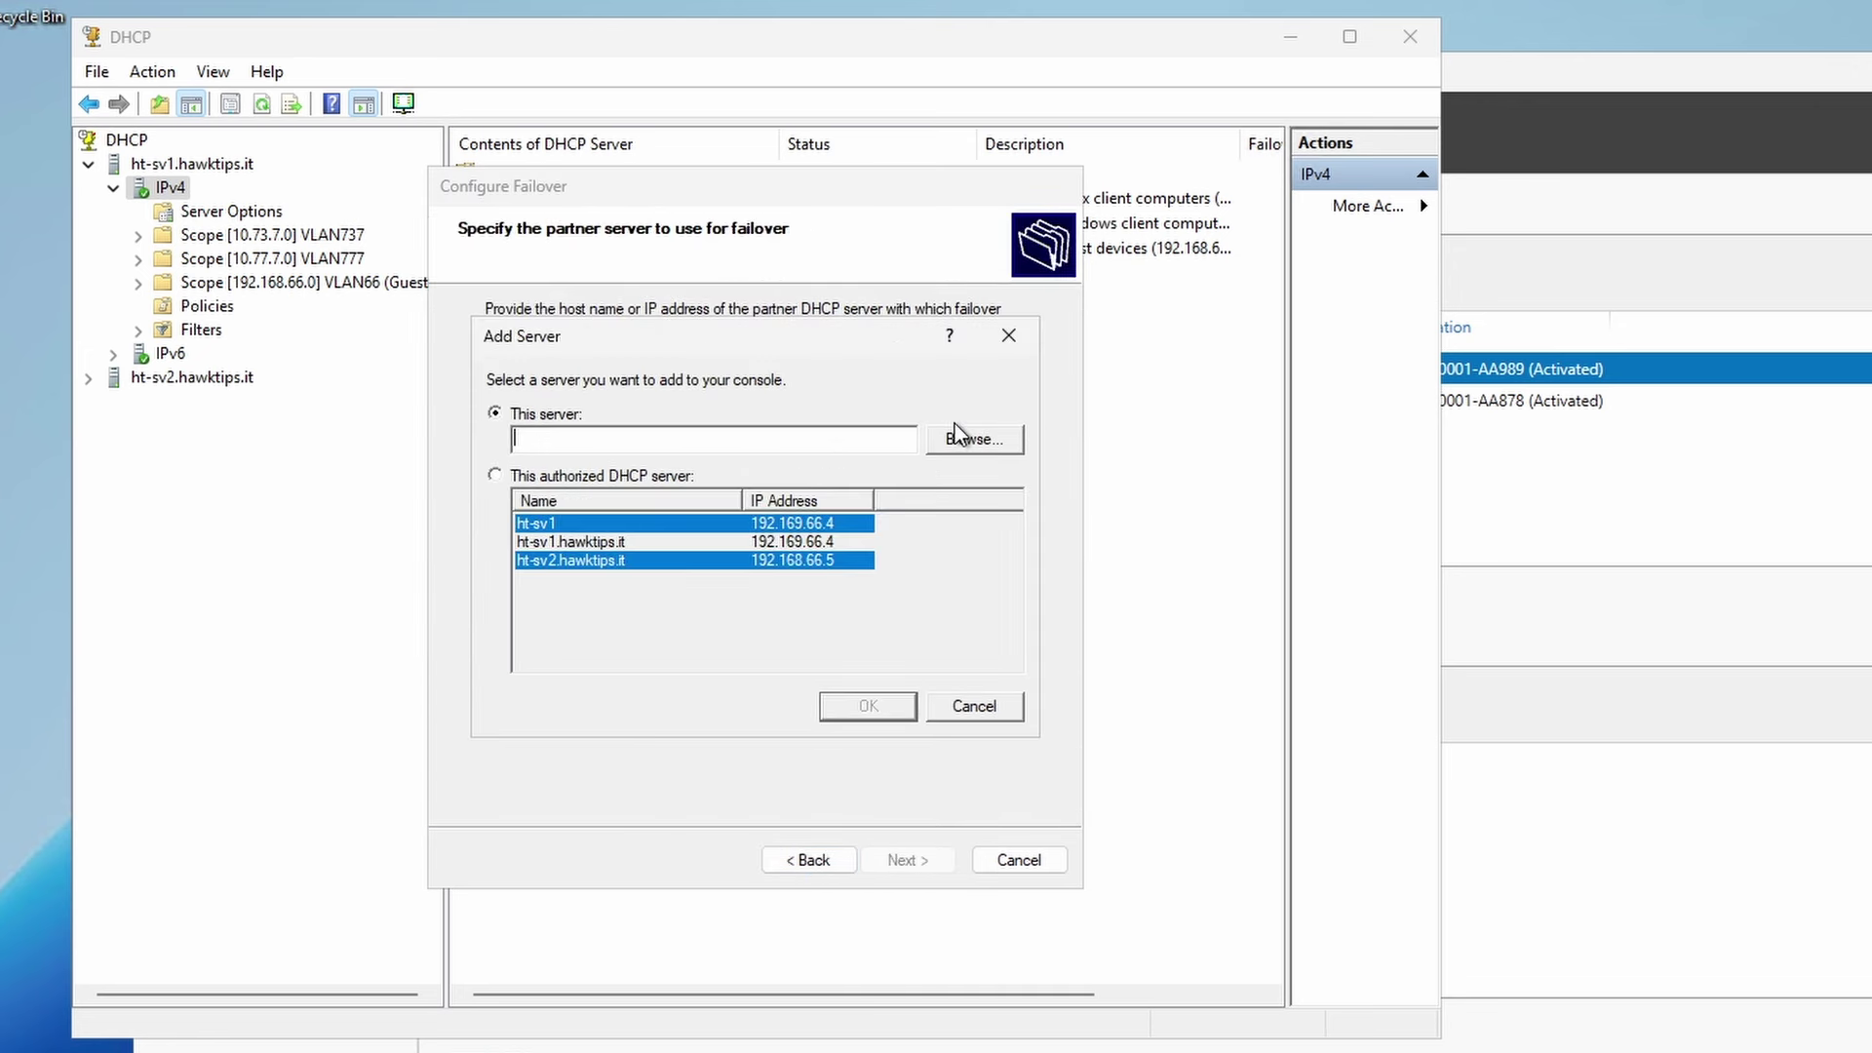
pyautogui.click(494, 476)
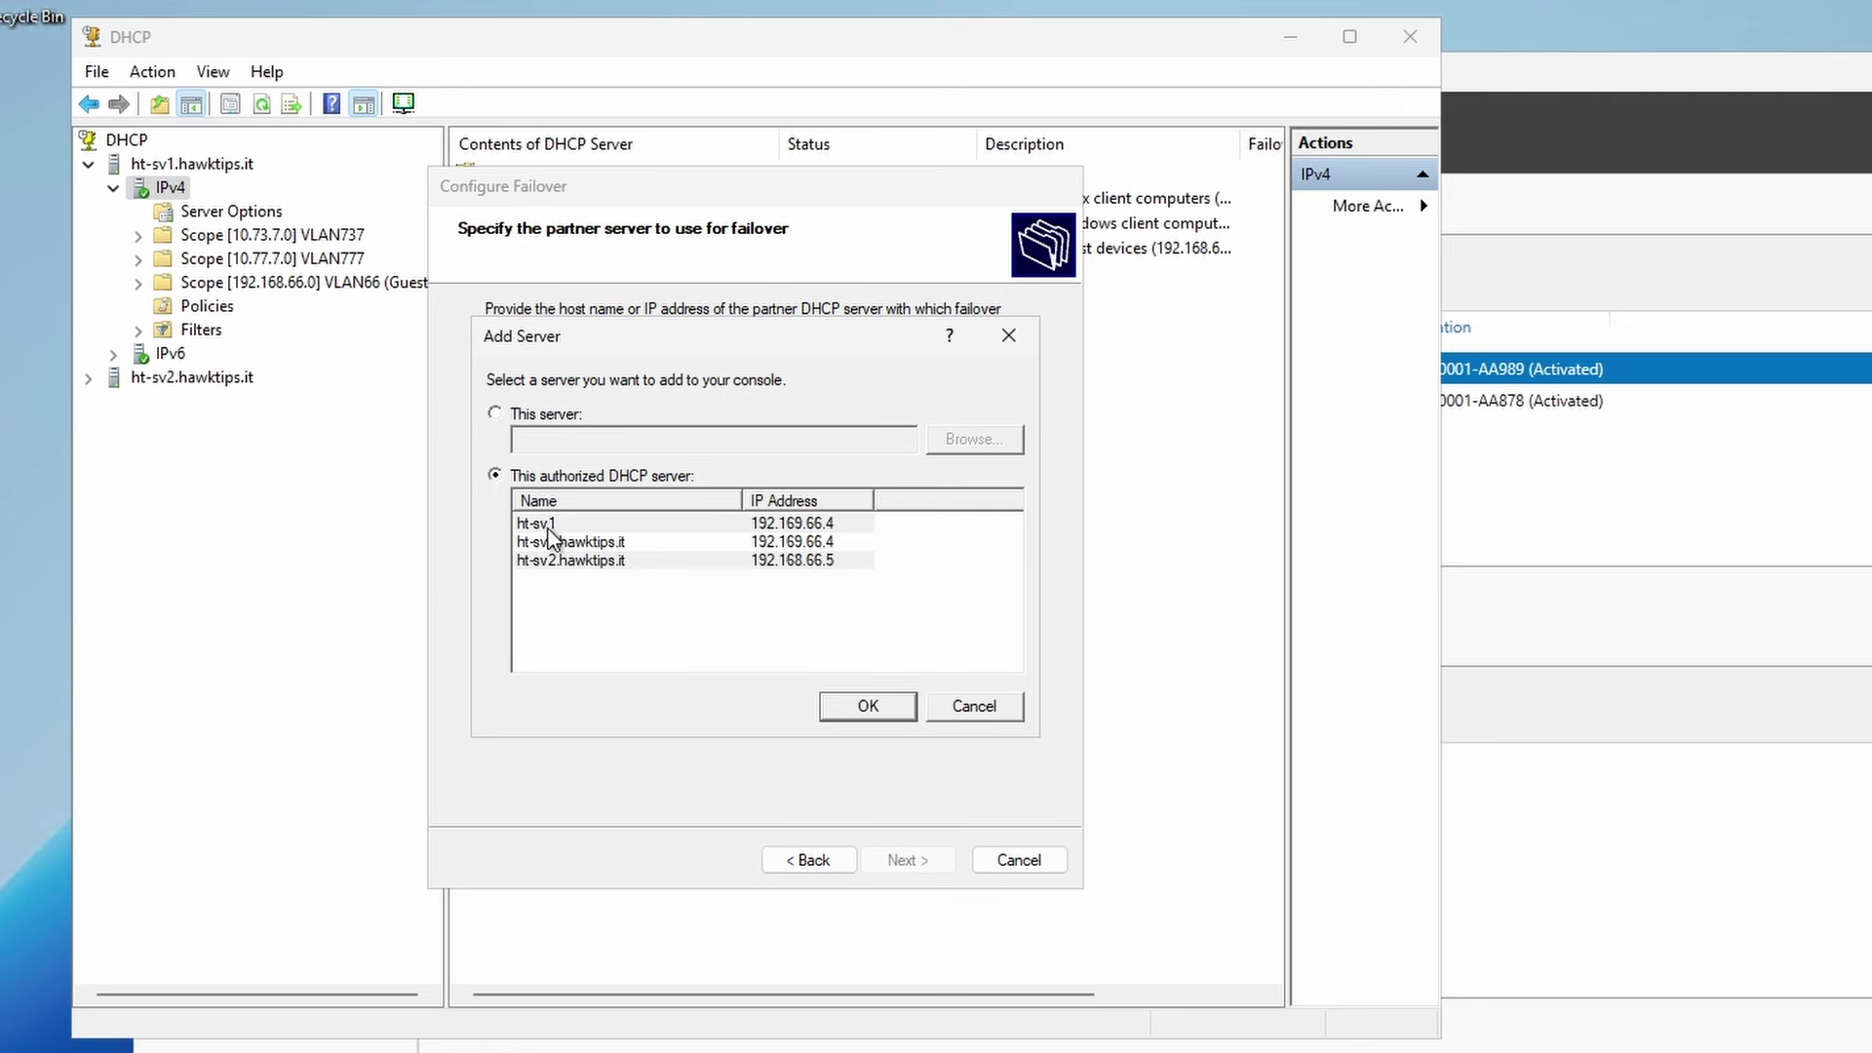
pyautogui.click(571, 561)
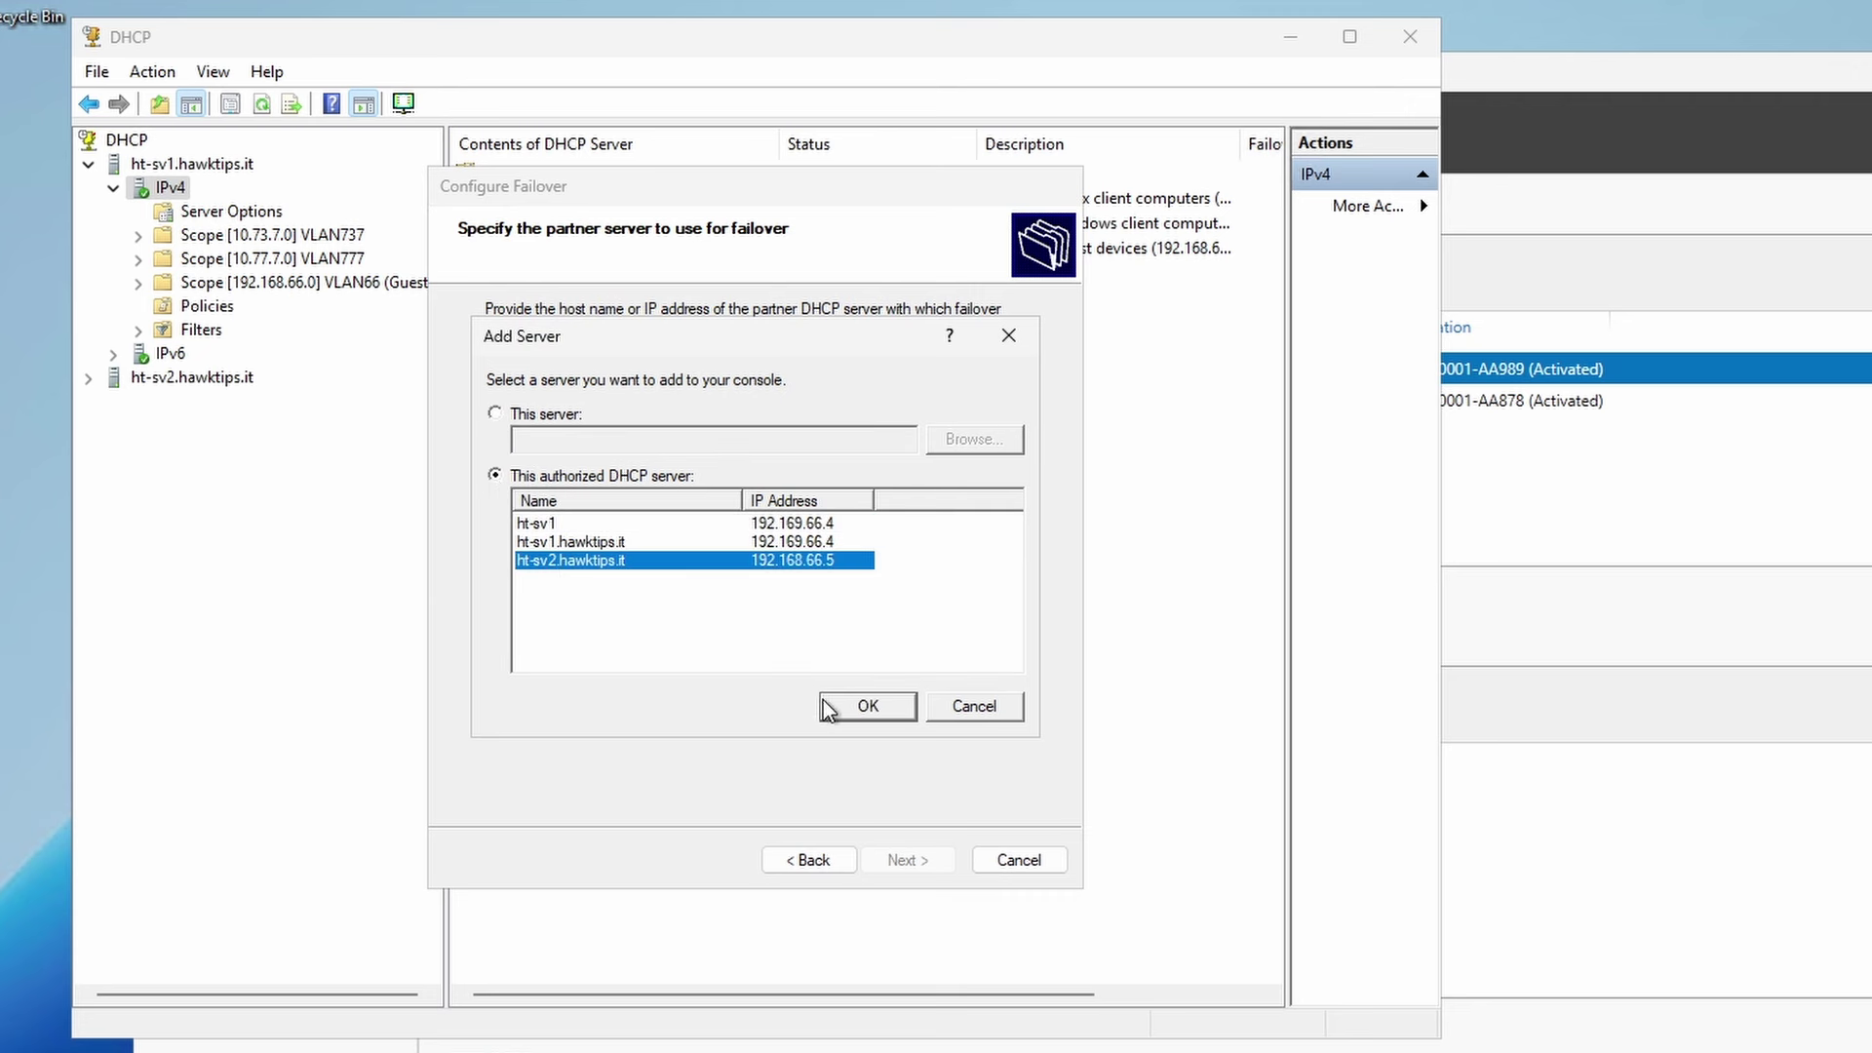
pyautogui.click(848, 709)
# Enter the failover shared secret and finish creating the load-balance relationship
pyautogui.click(904, 862)
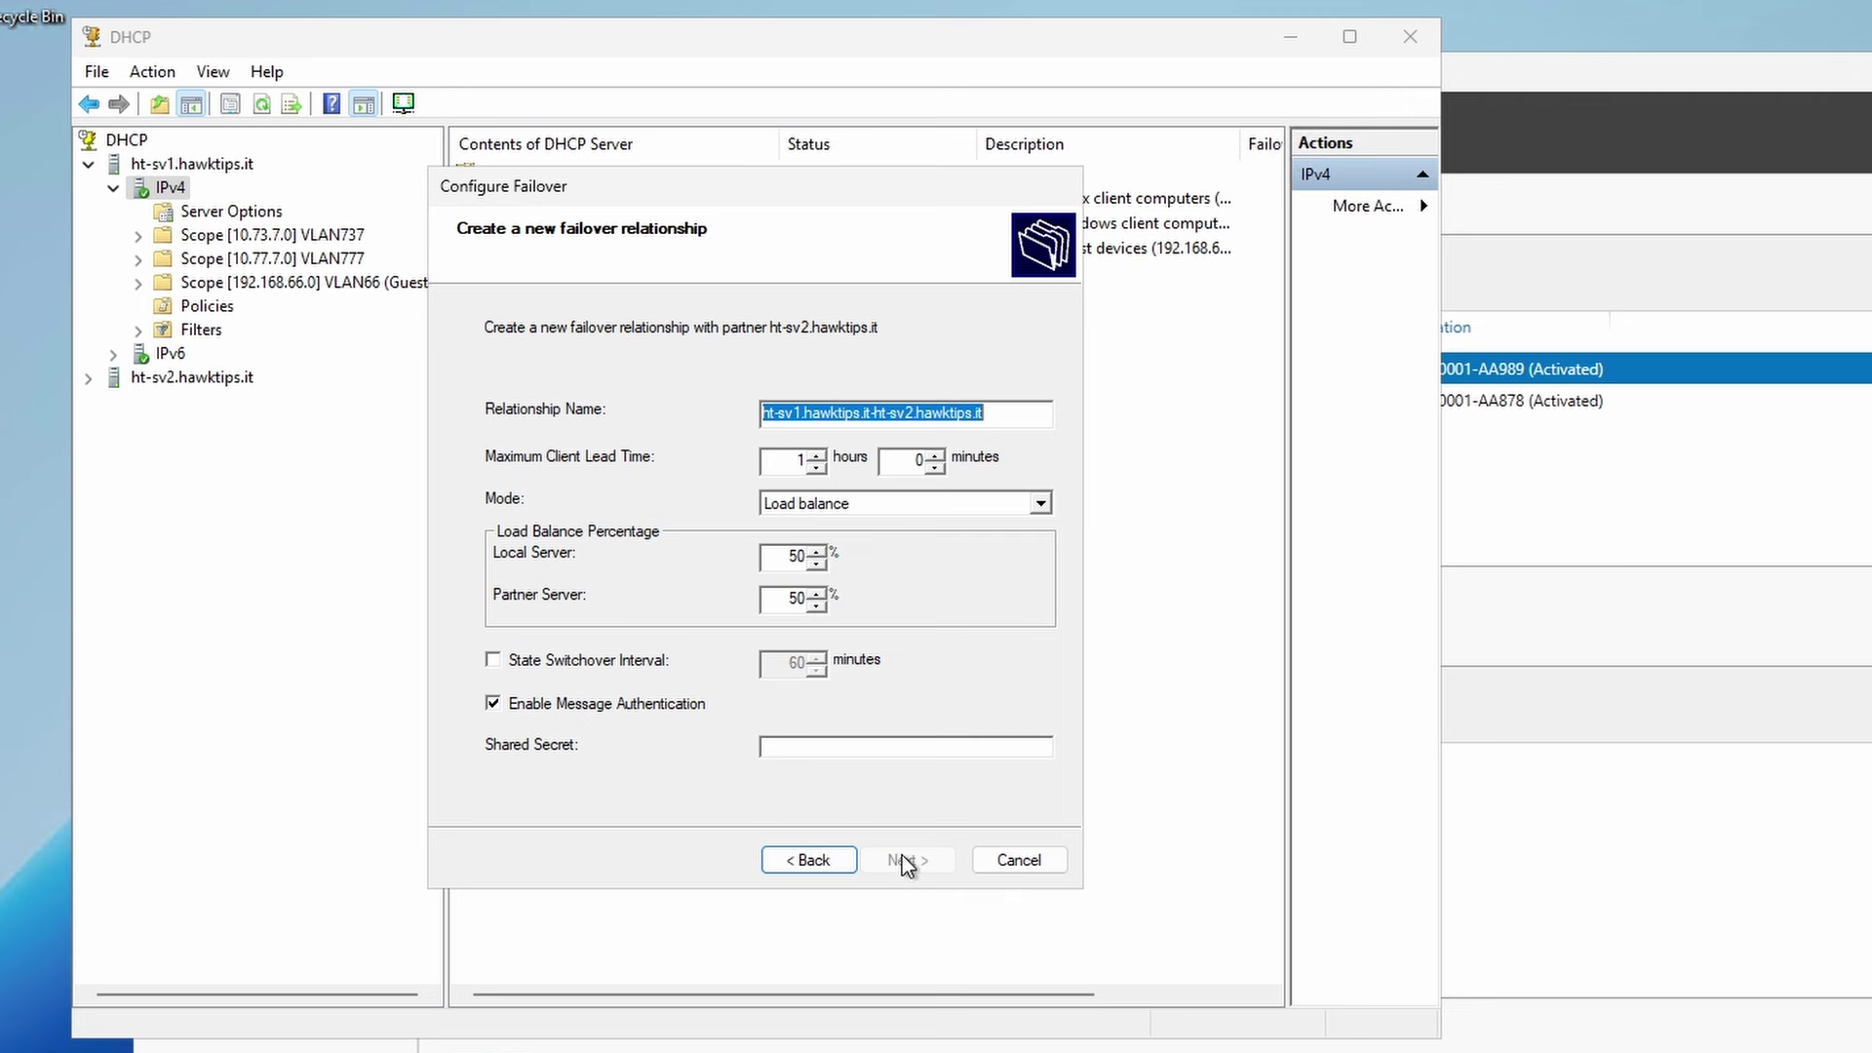
pyautogui.click(883, 746)
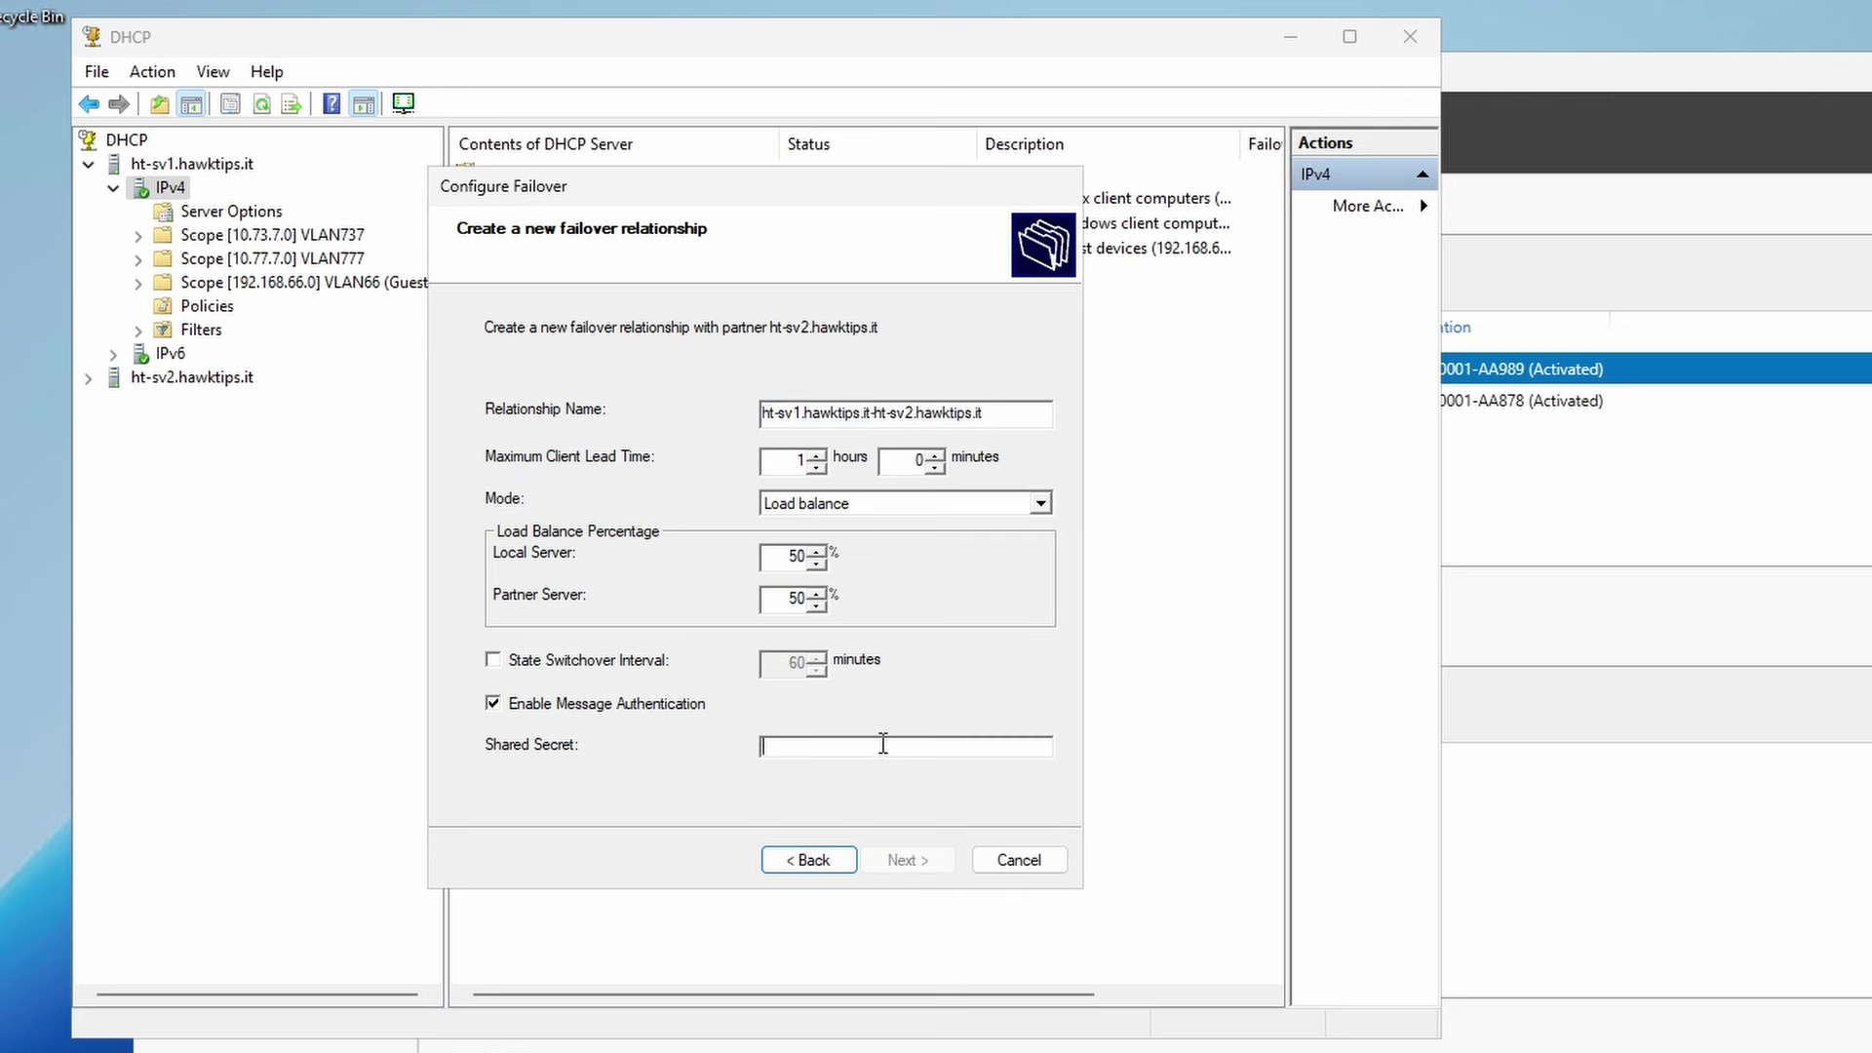
pyautogui.hotkey('ctrl', 'v')
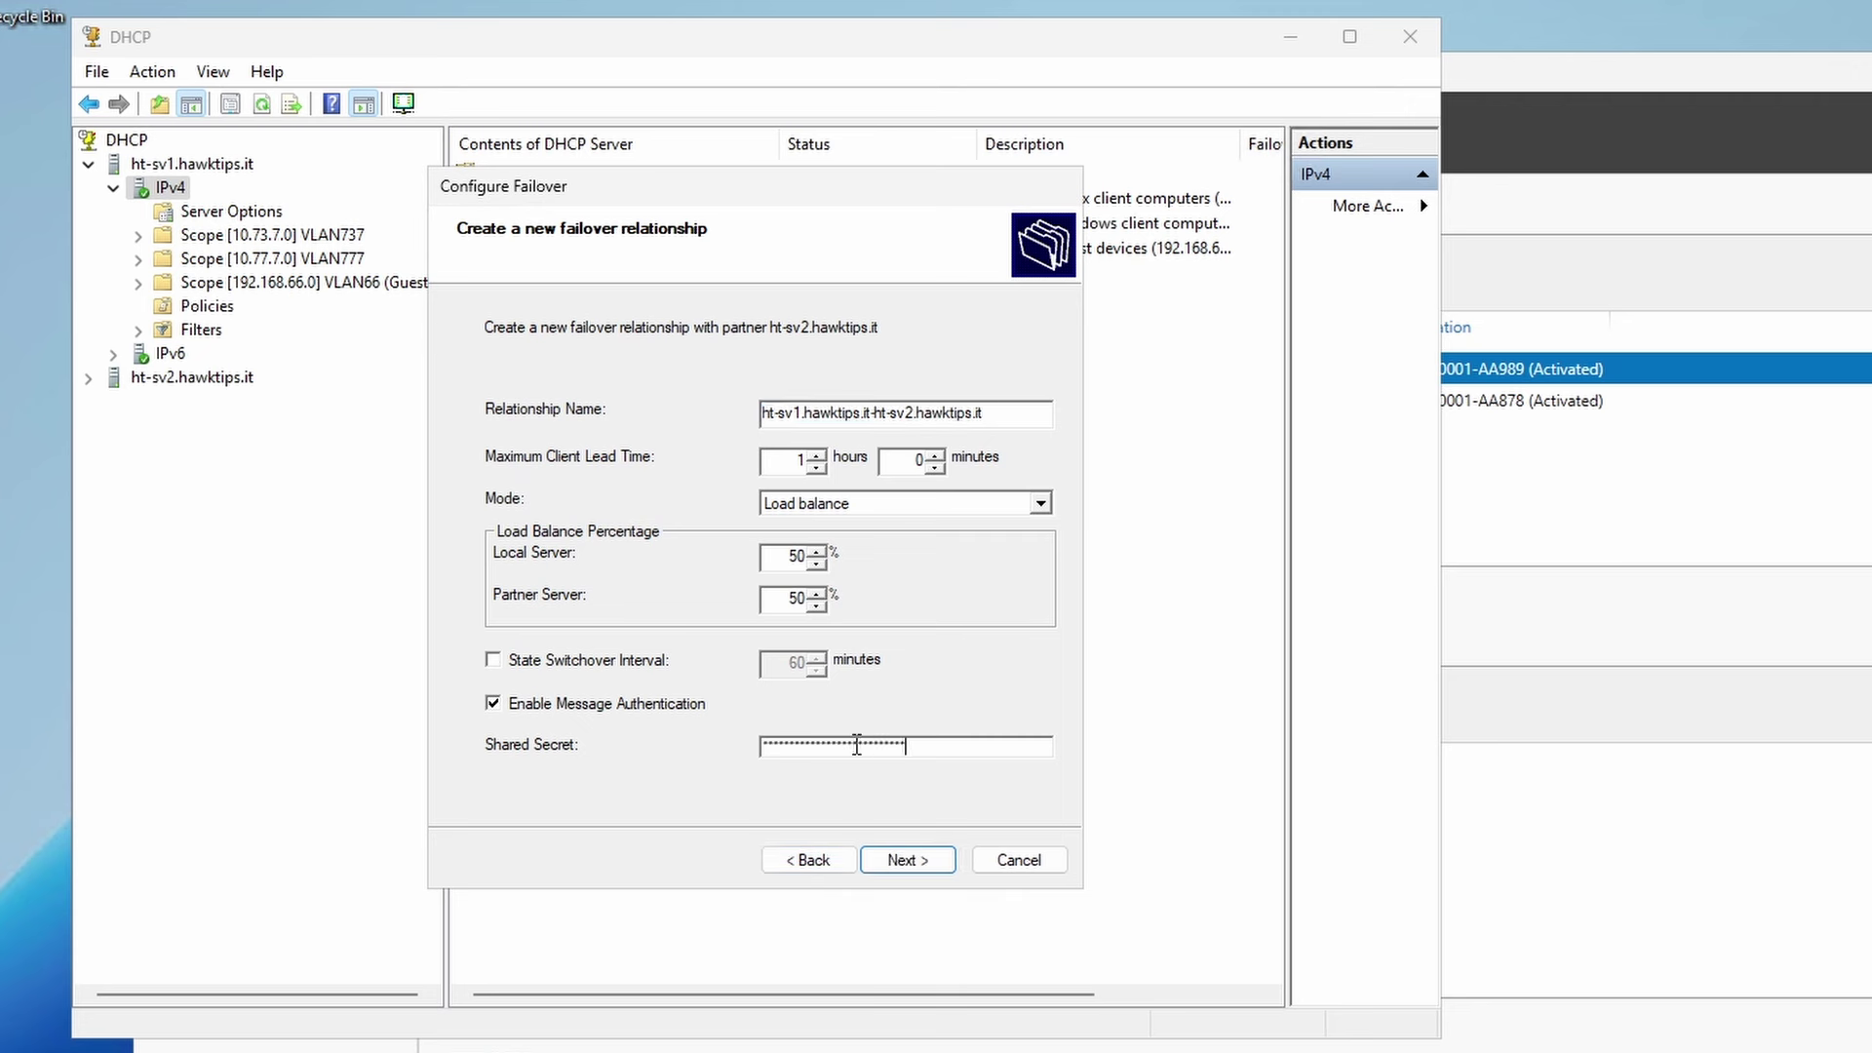
pyautogui.click(910, 861)
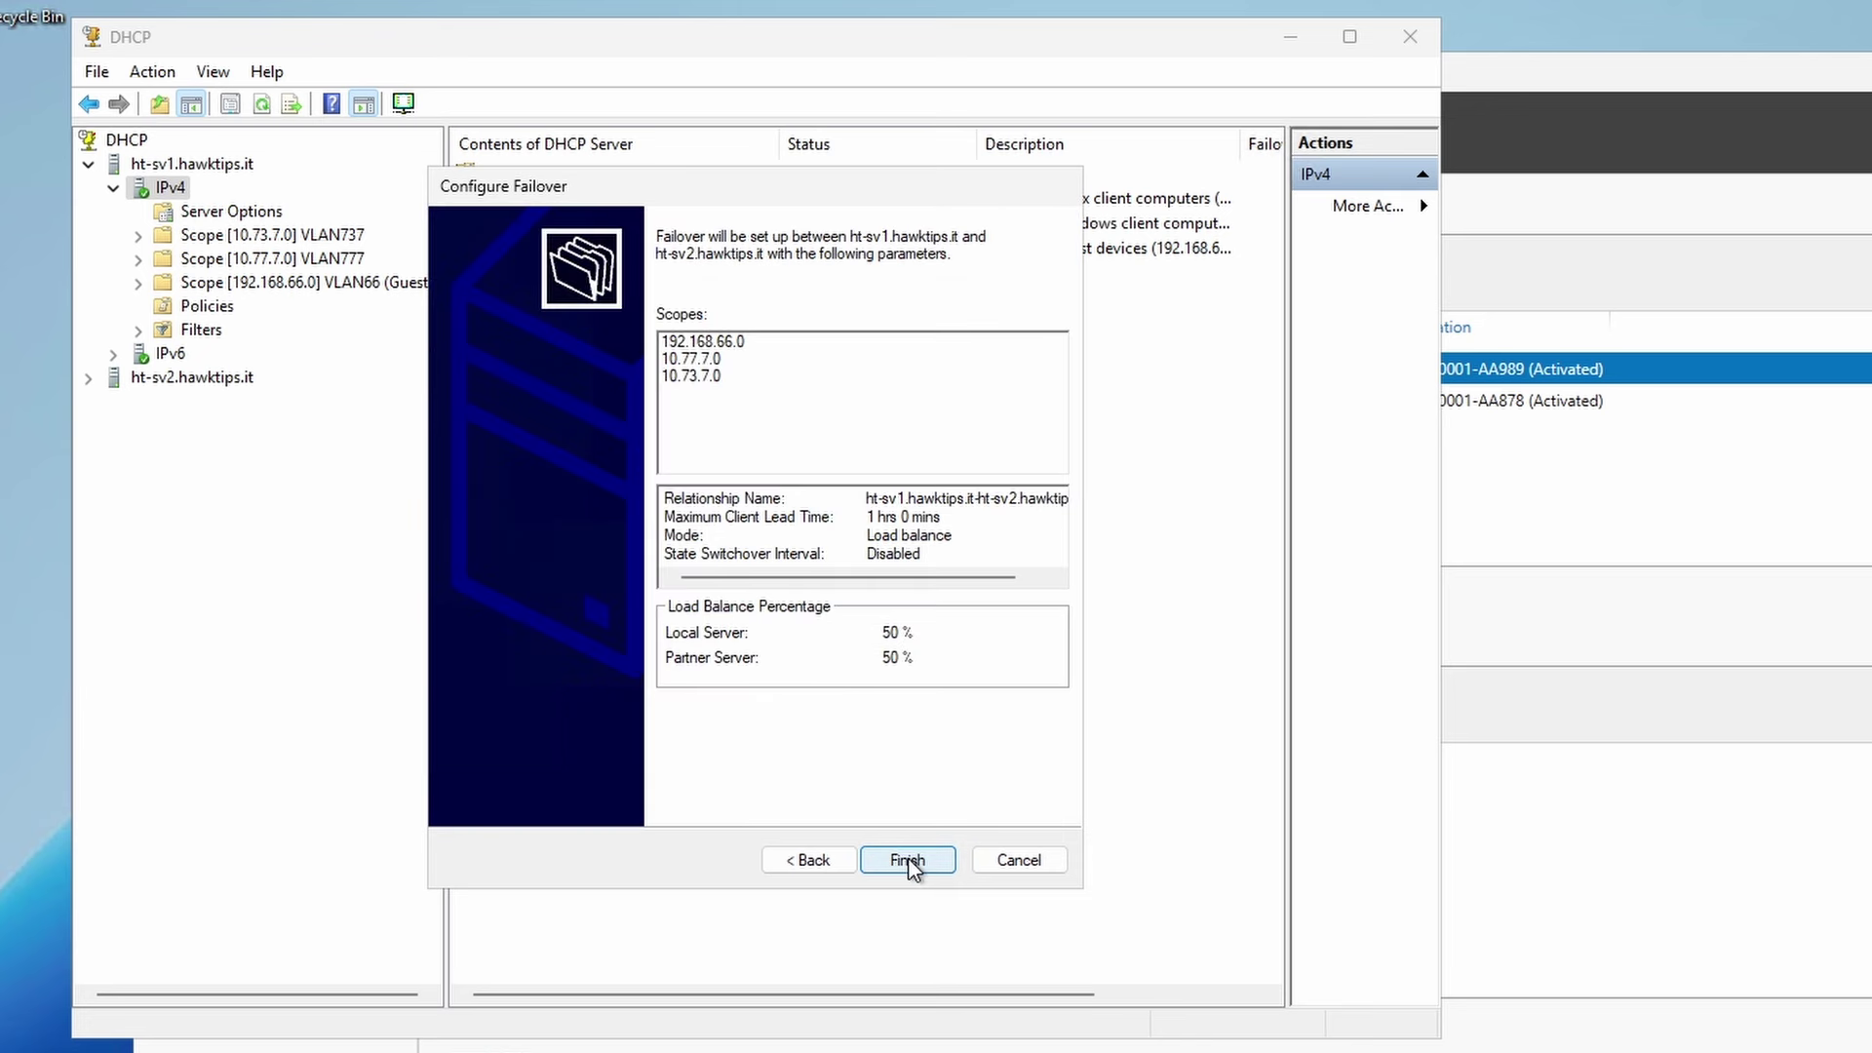
pyautogui.click(910, 861)
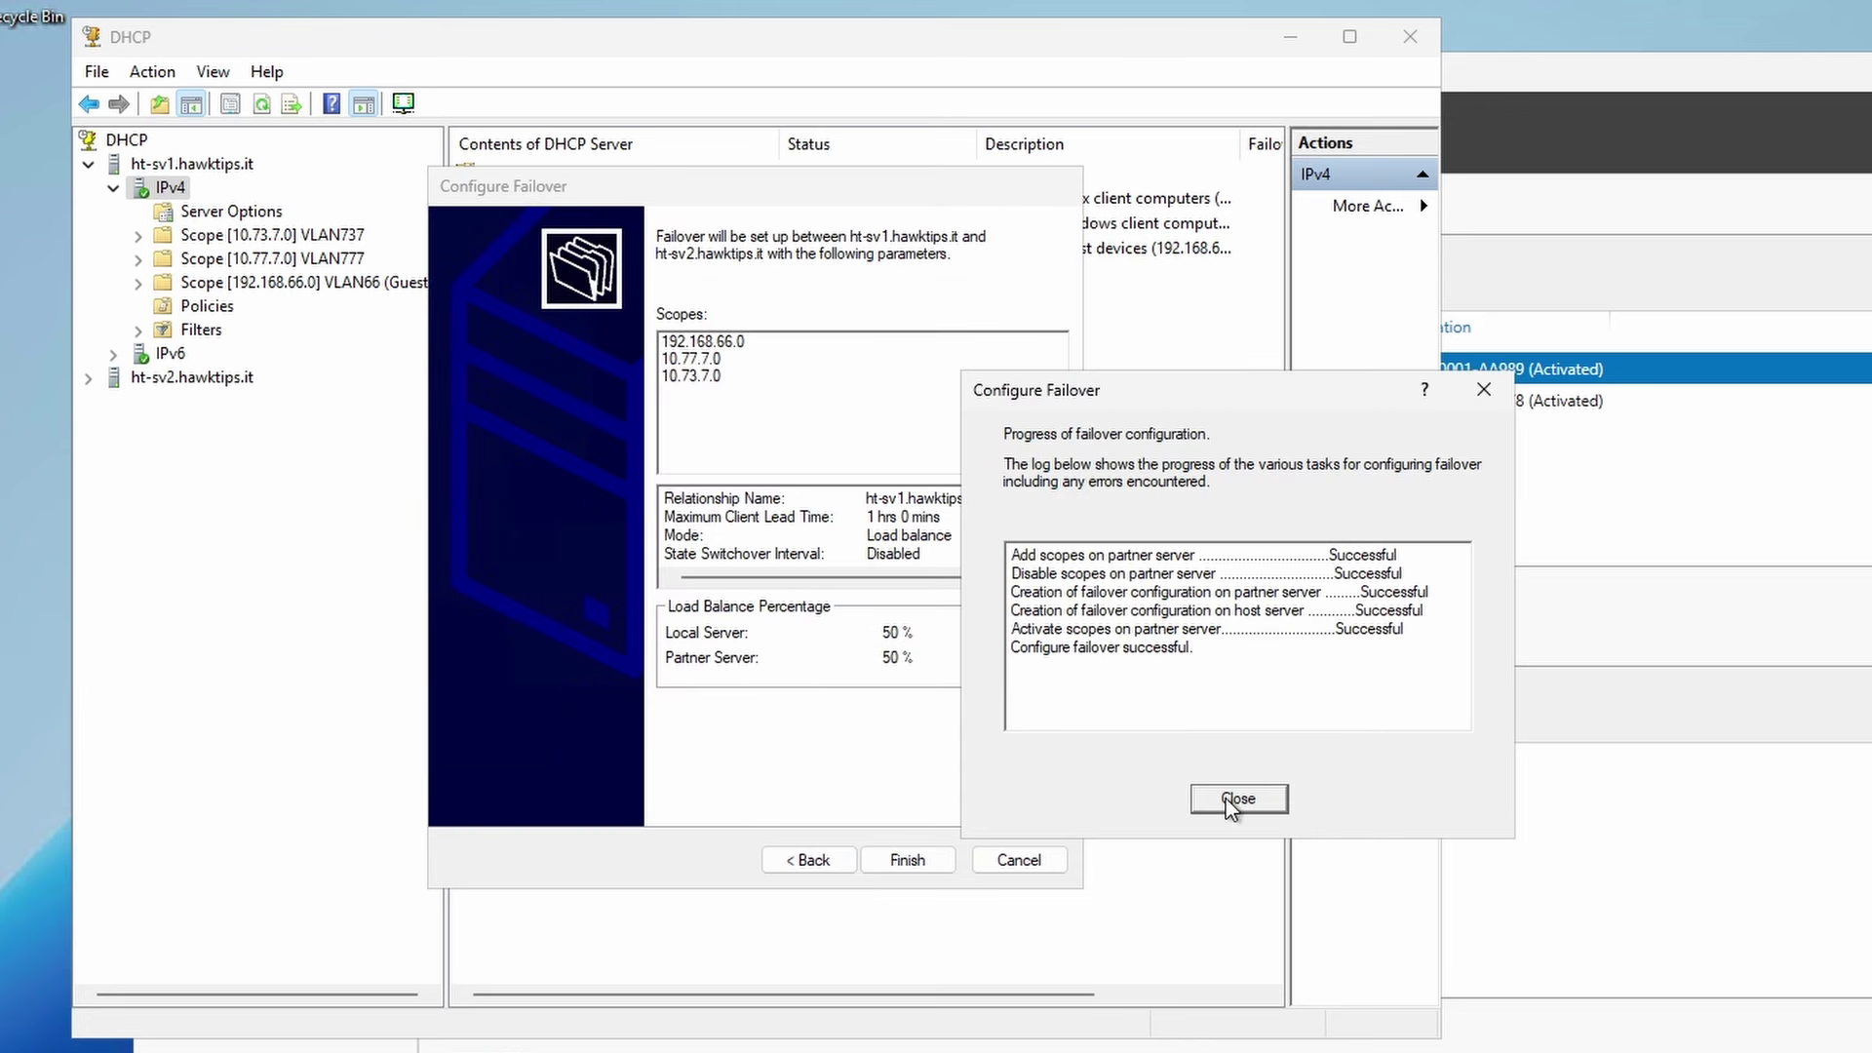
pyautogui.click(1226, 799)
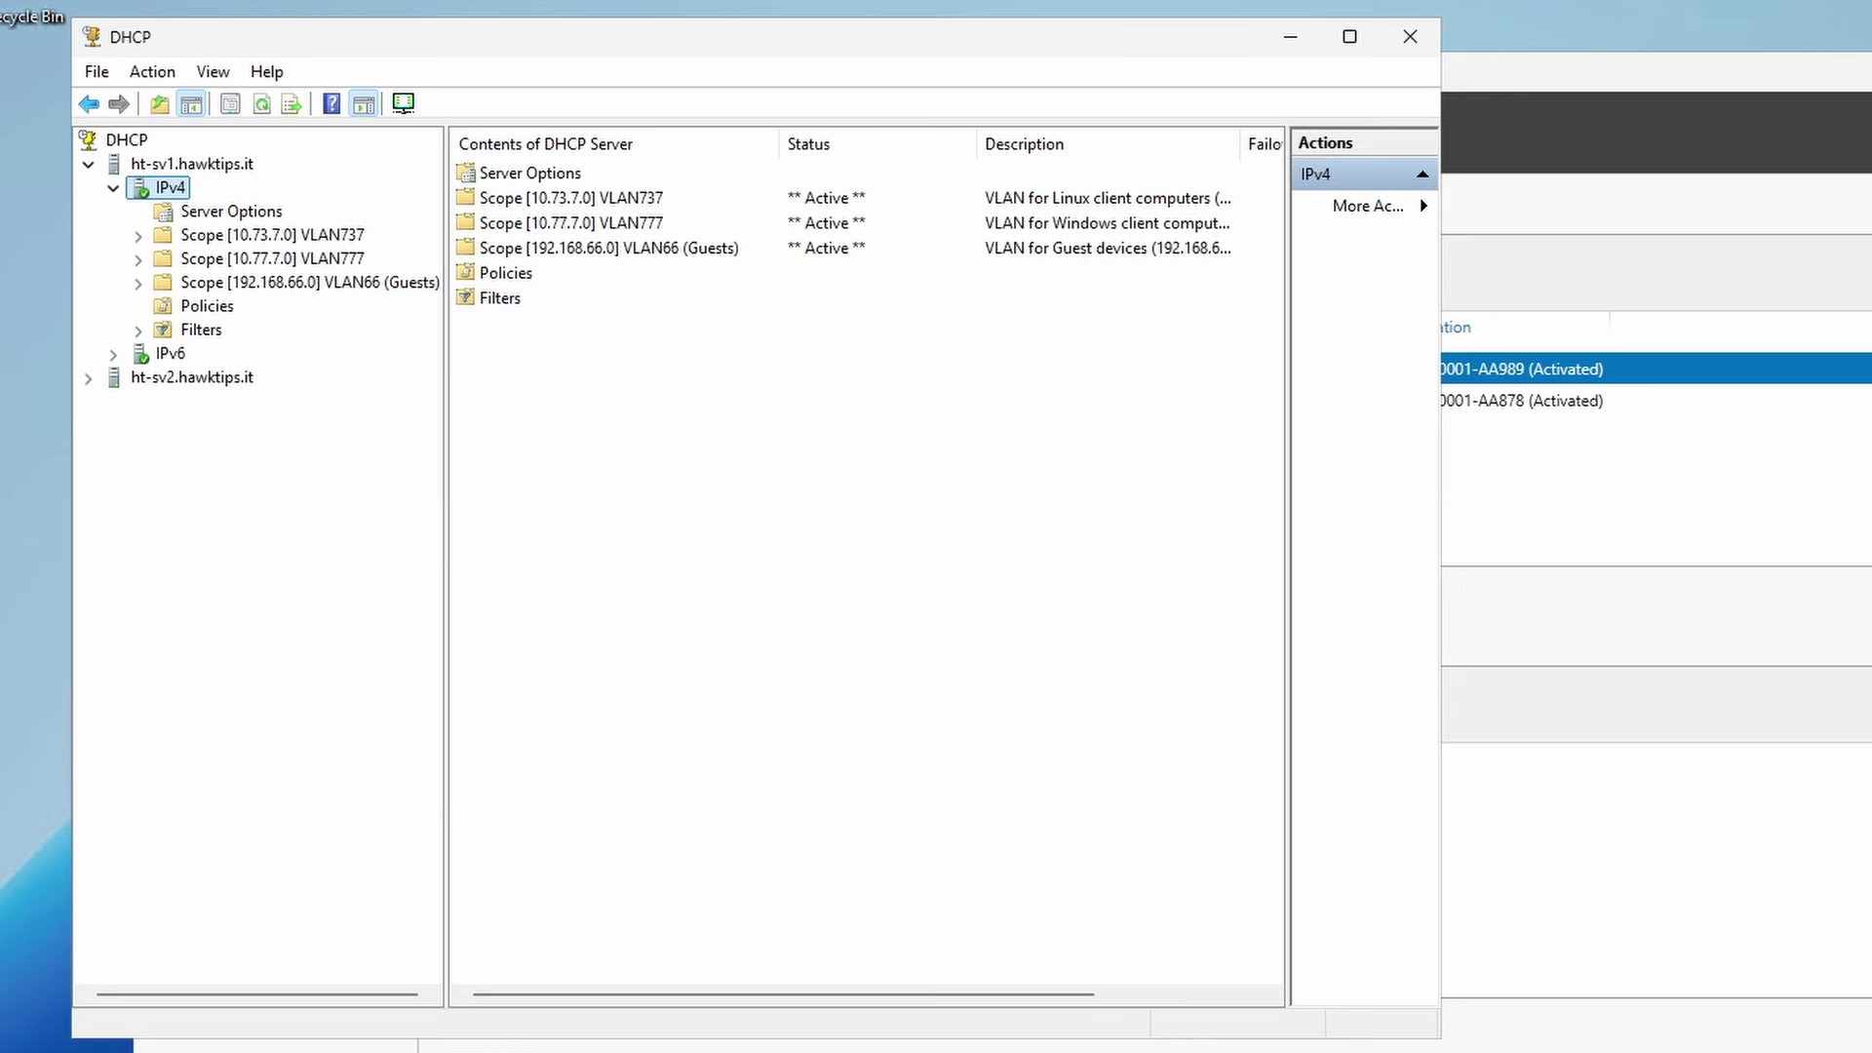
# Expand ht-sv2's IPv4 scopes and refresh VLAN737's replicated router, DNS server and domain options
pyautogui.click(88, 381)
pyautogui.click(113, 402)
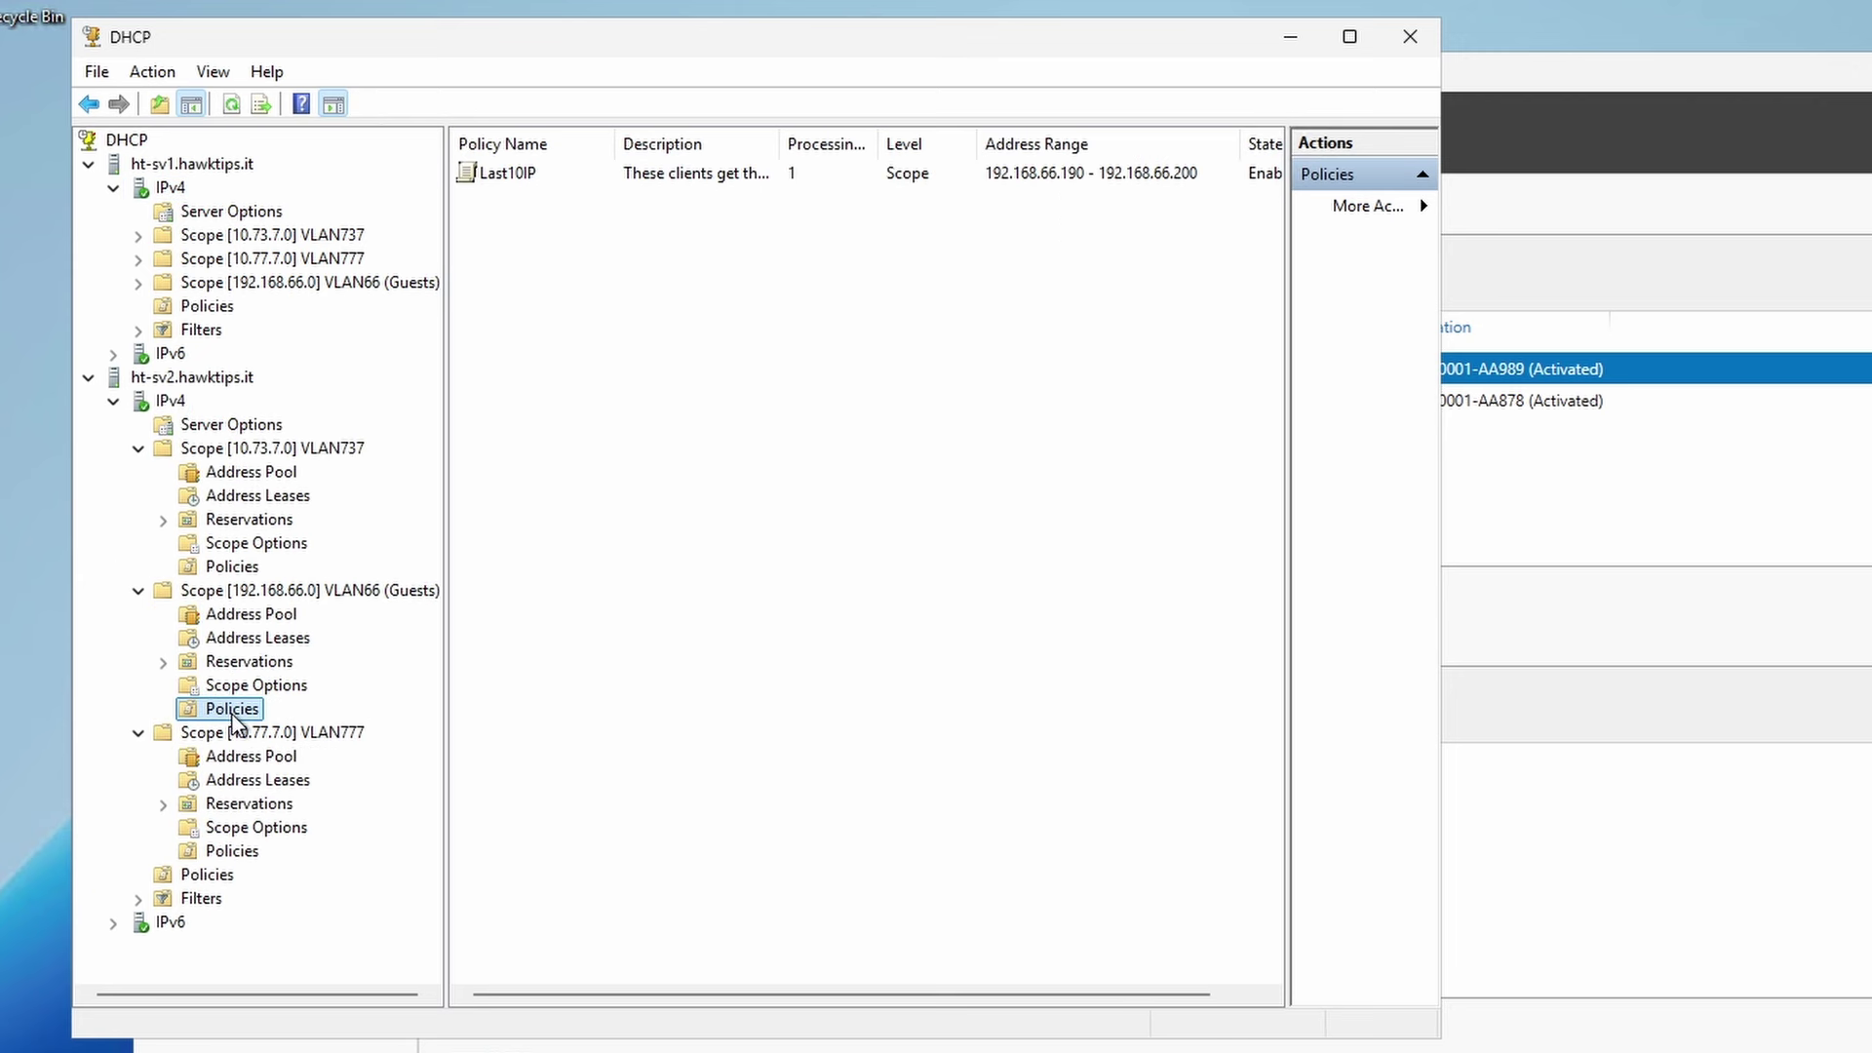
pyautogui.click(268, 543)
pyautogui.rightClick(648, 467)
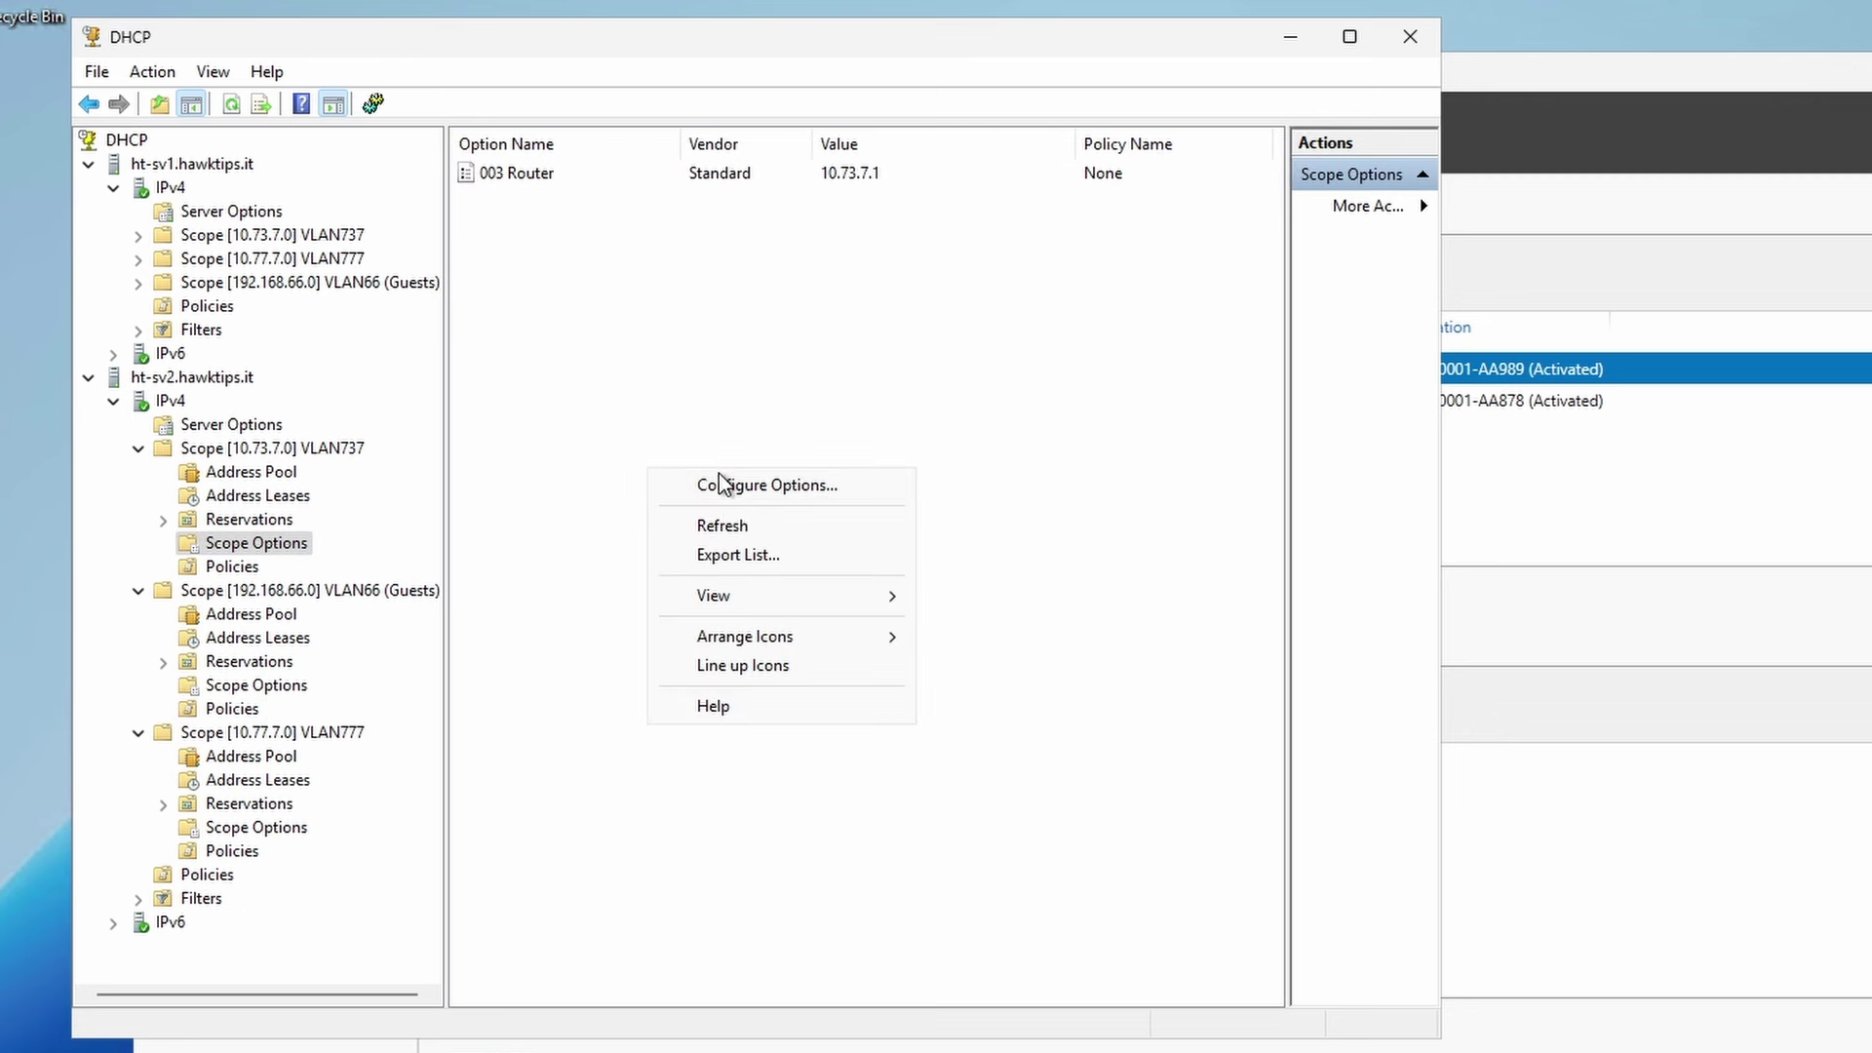
pyautogui.click(727, 527)
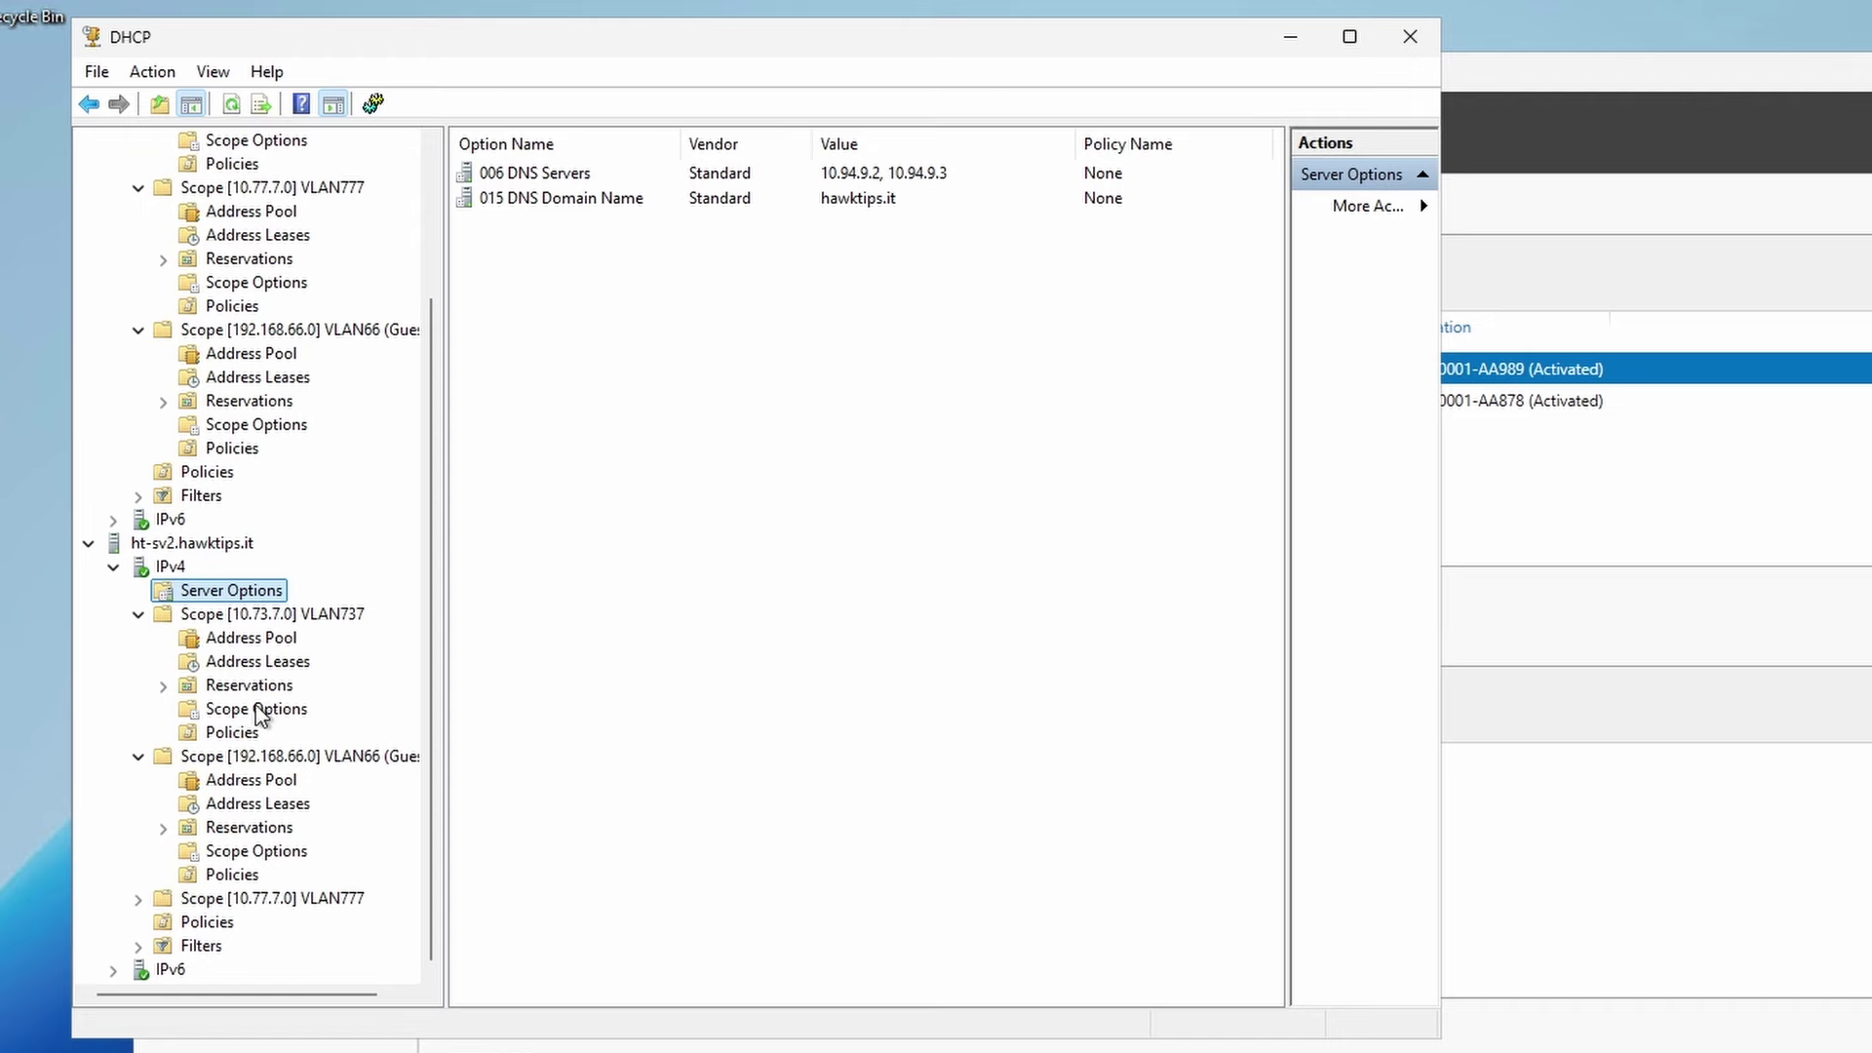
pyautogui.click(255, 709)
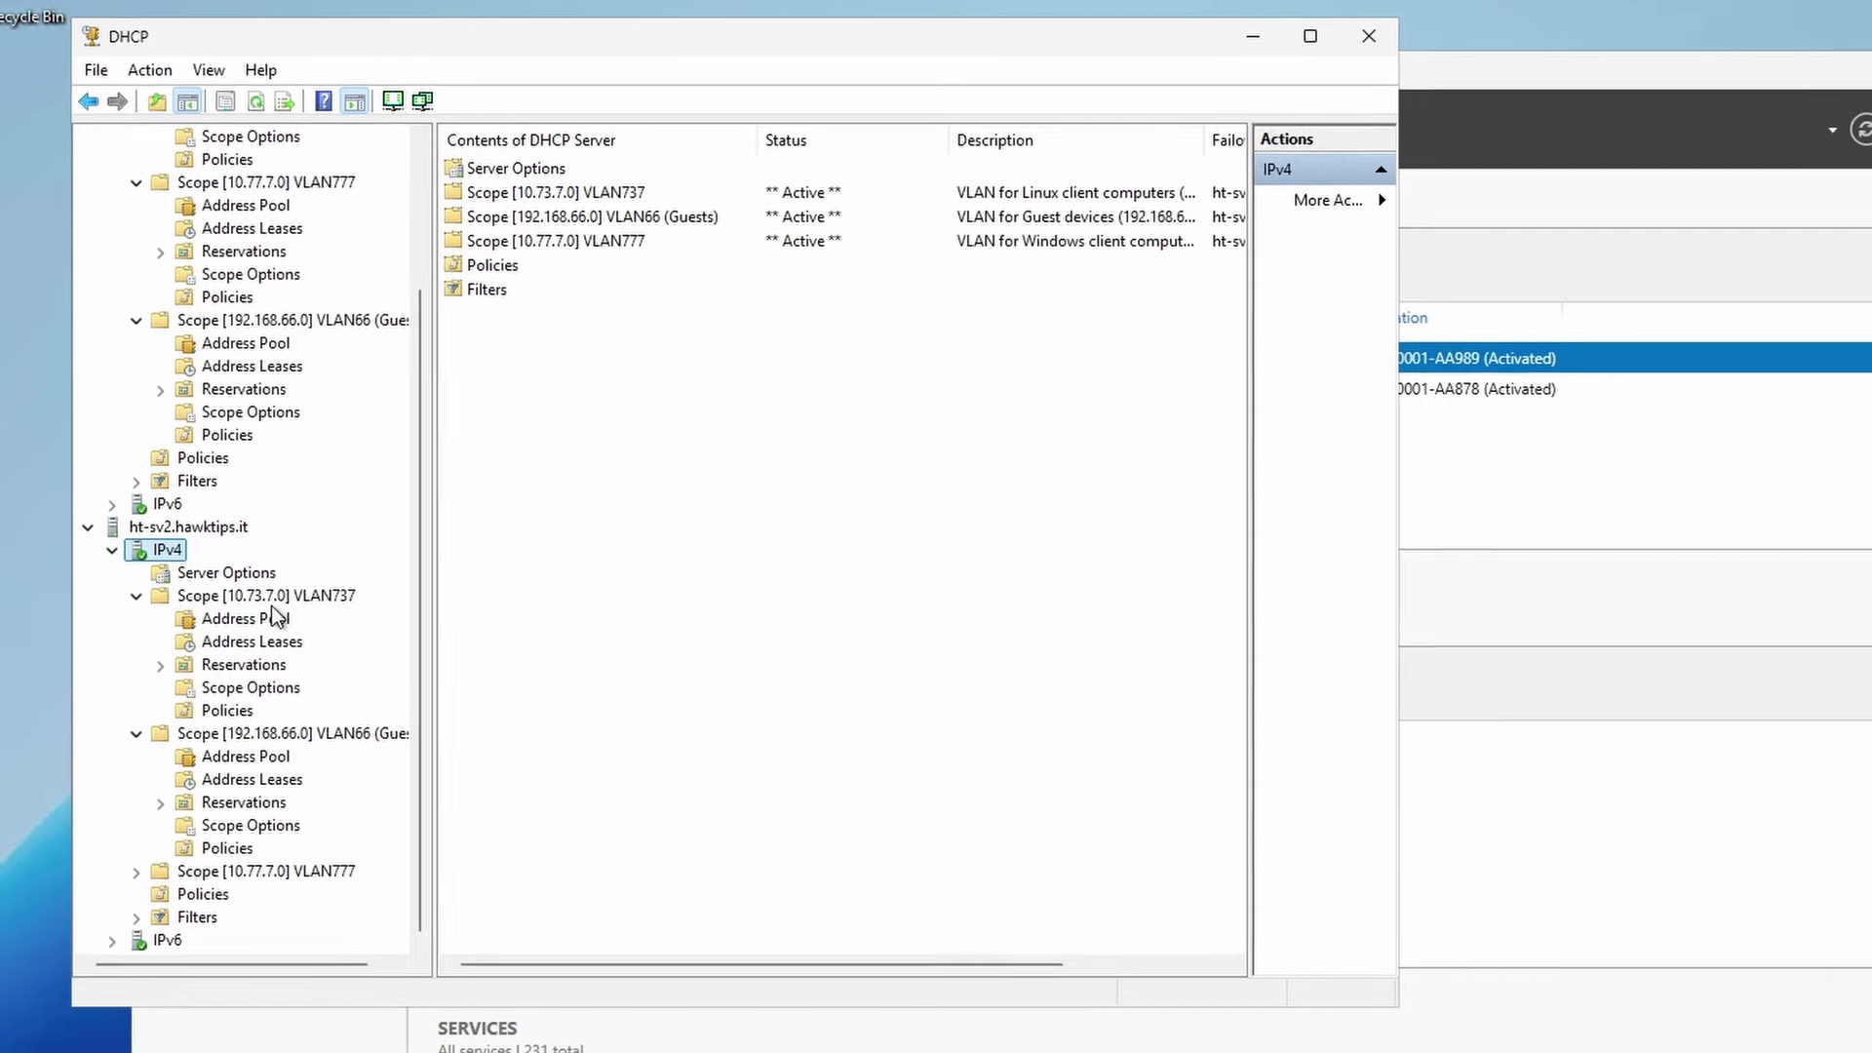
# Edit ht-sv2's failover relationship, switching to Hot Standby and back to Load Balance mode
pyautogui.rightClick(169, 552)
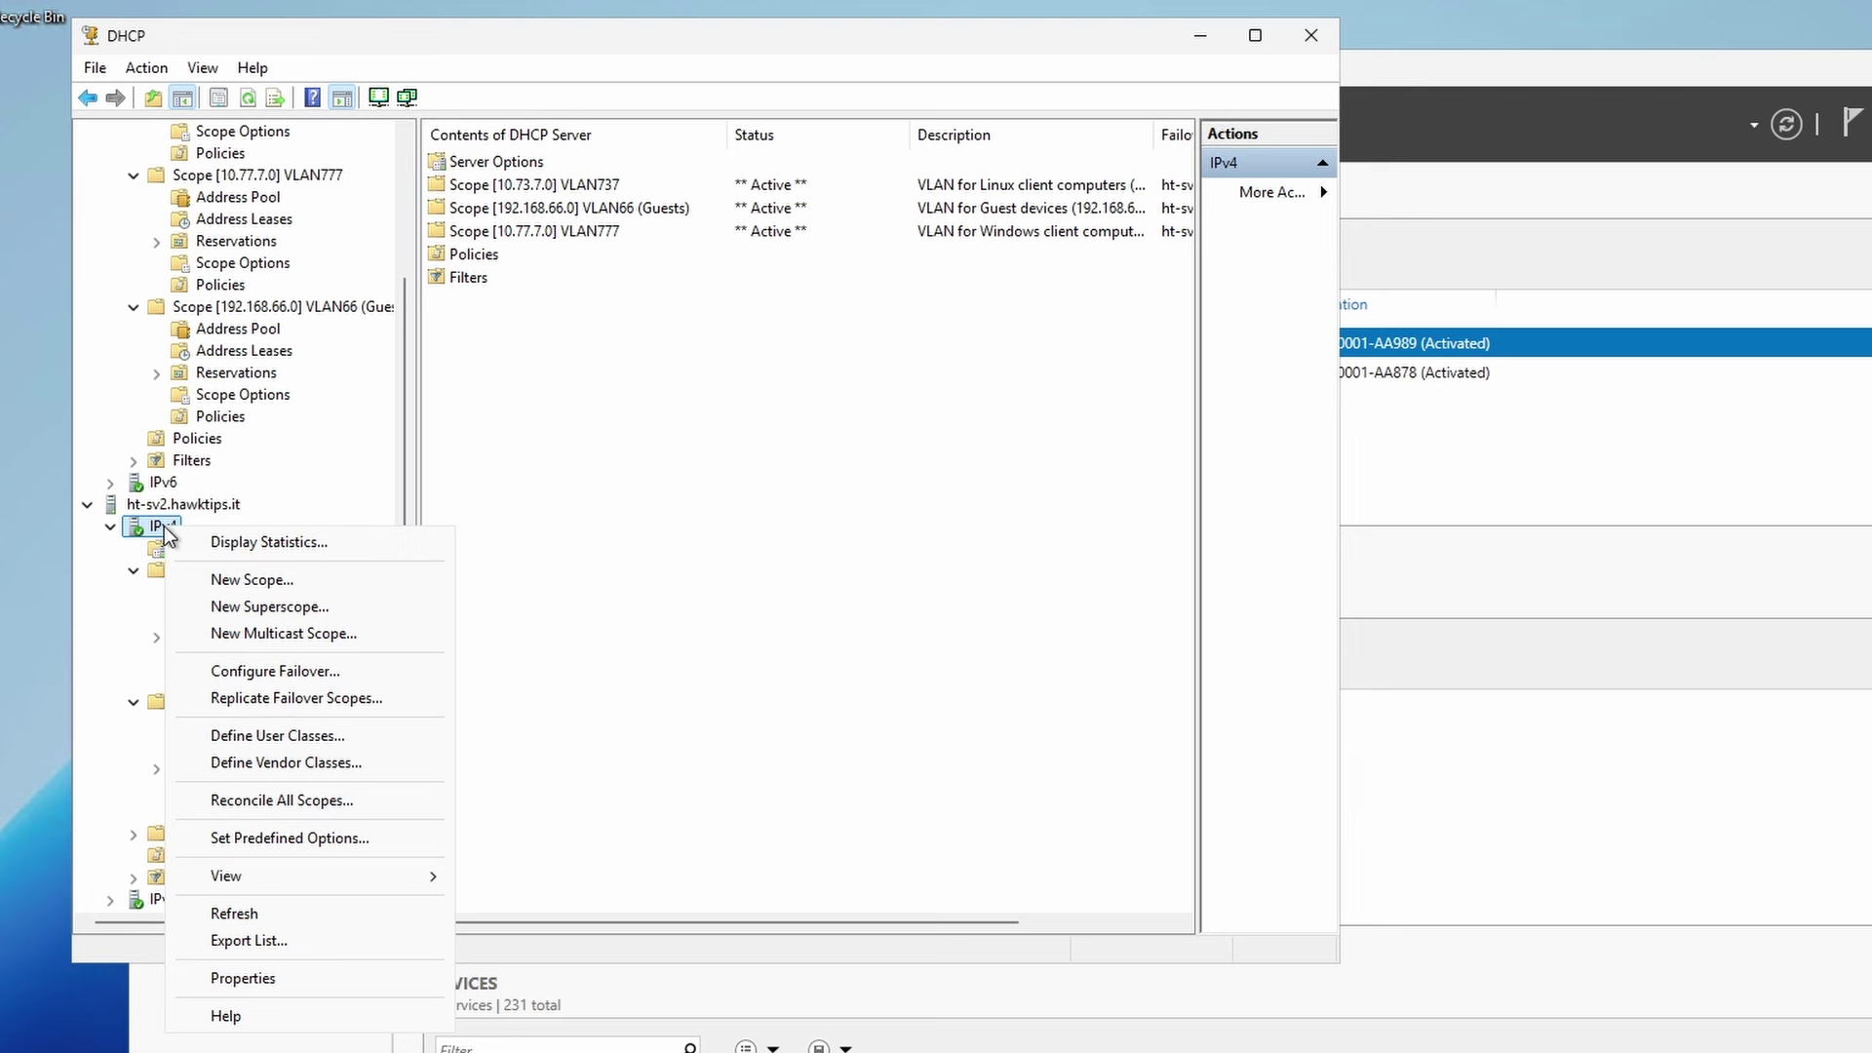
pyautogui.click(256, 978)
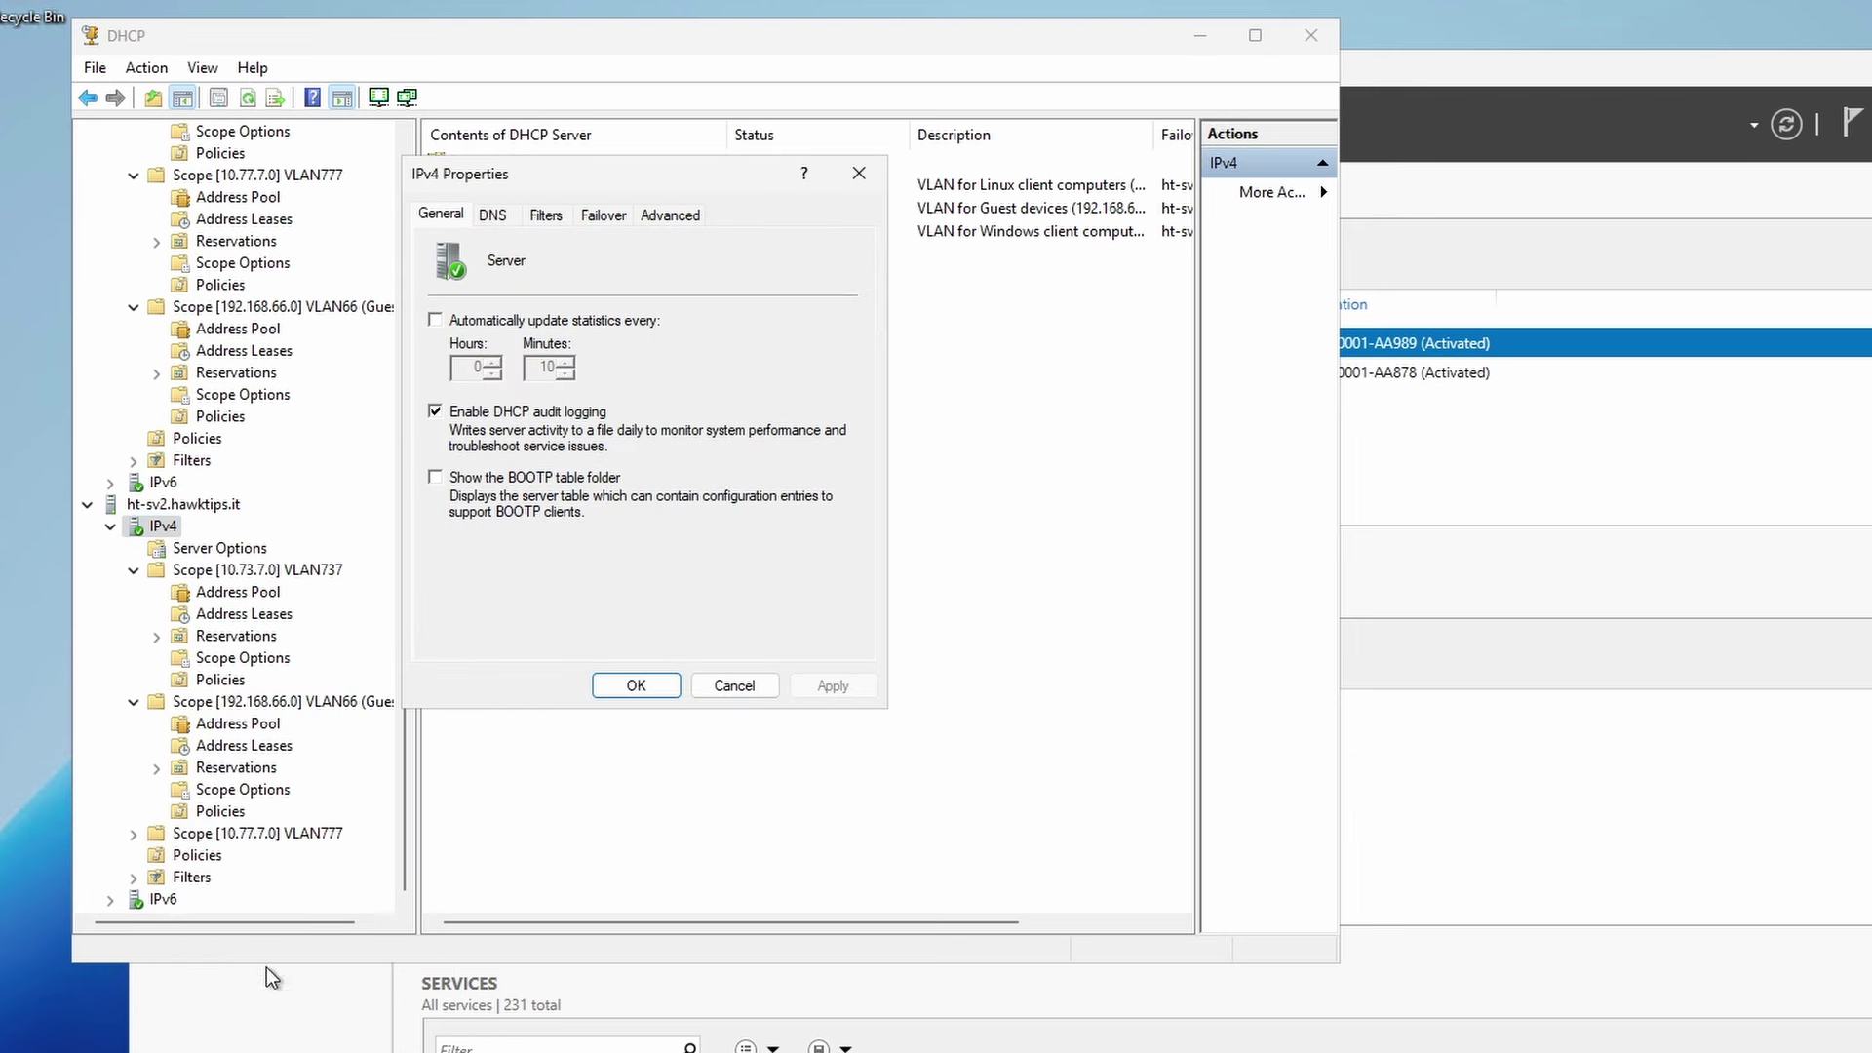
pyautogui.click(611, 219)
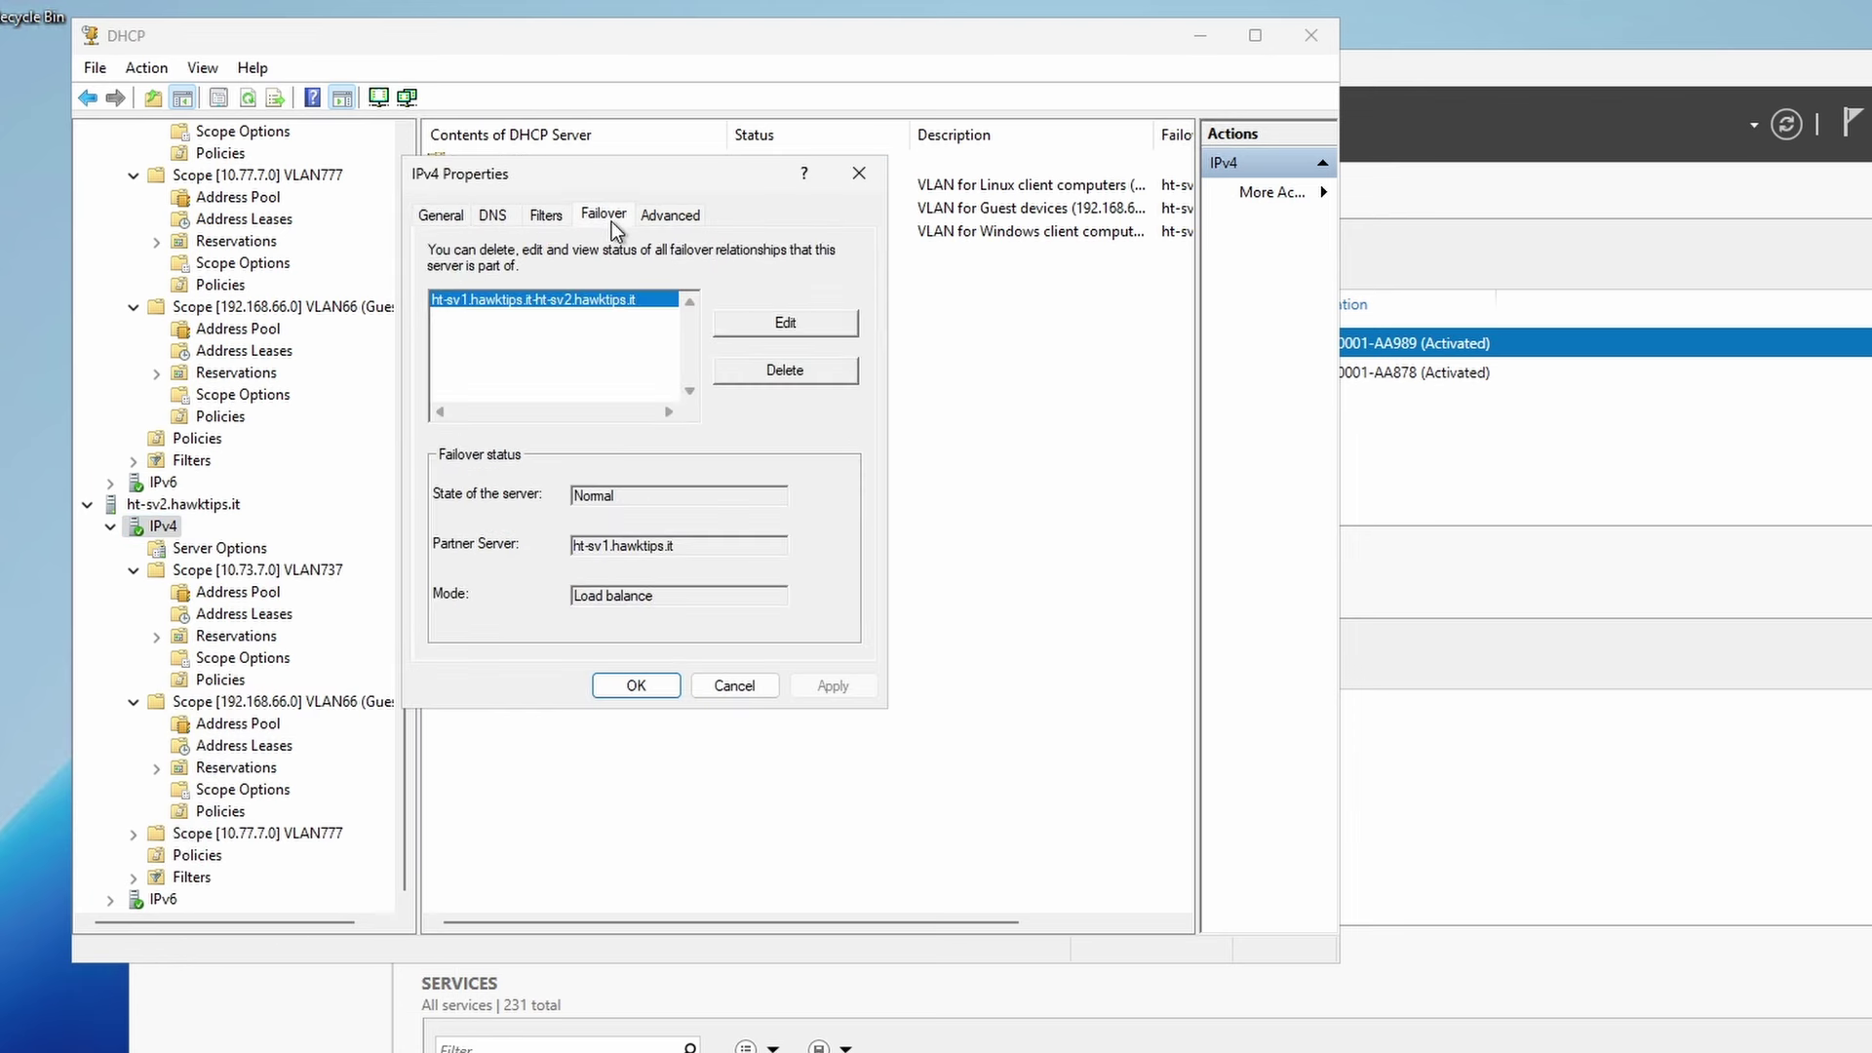
pyautogui.click(785, 322)
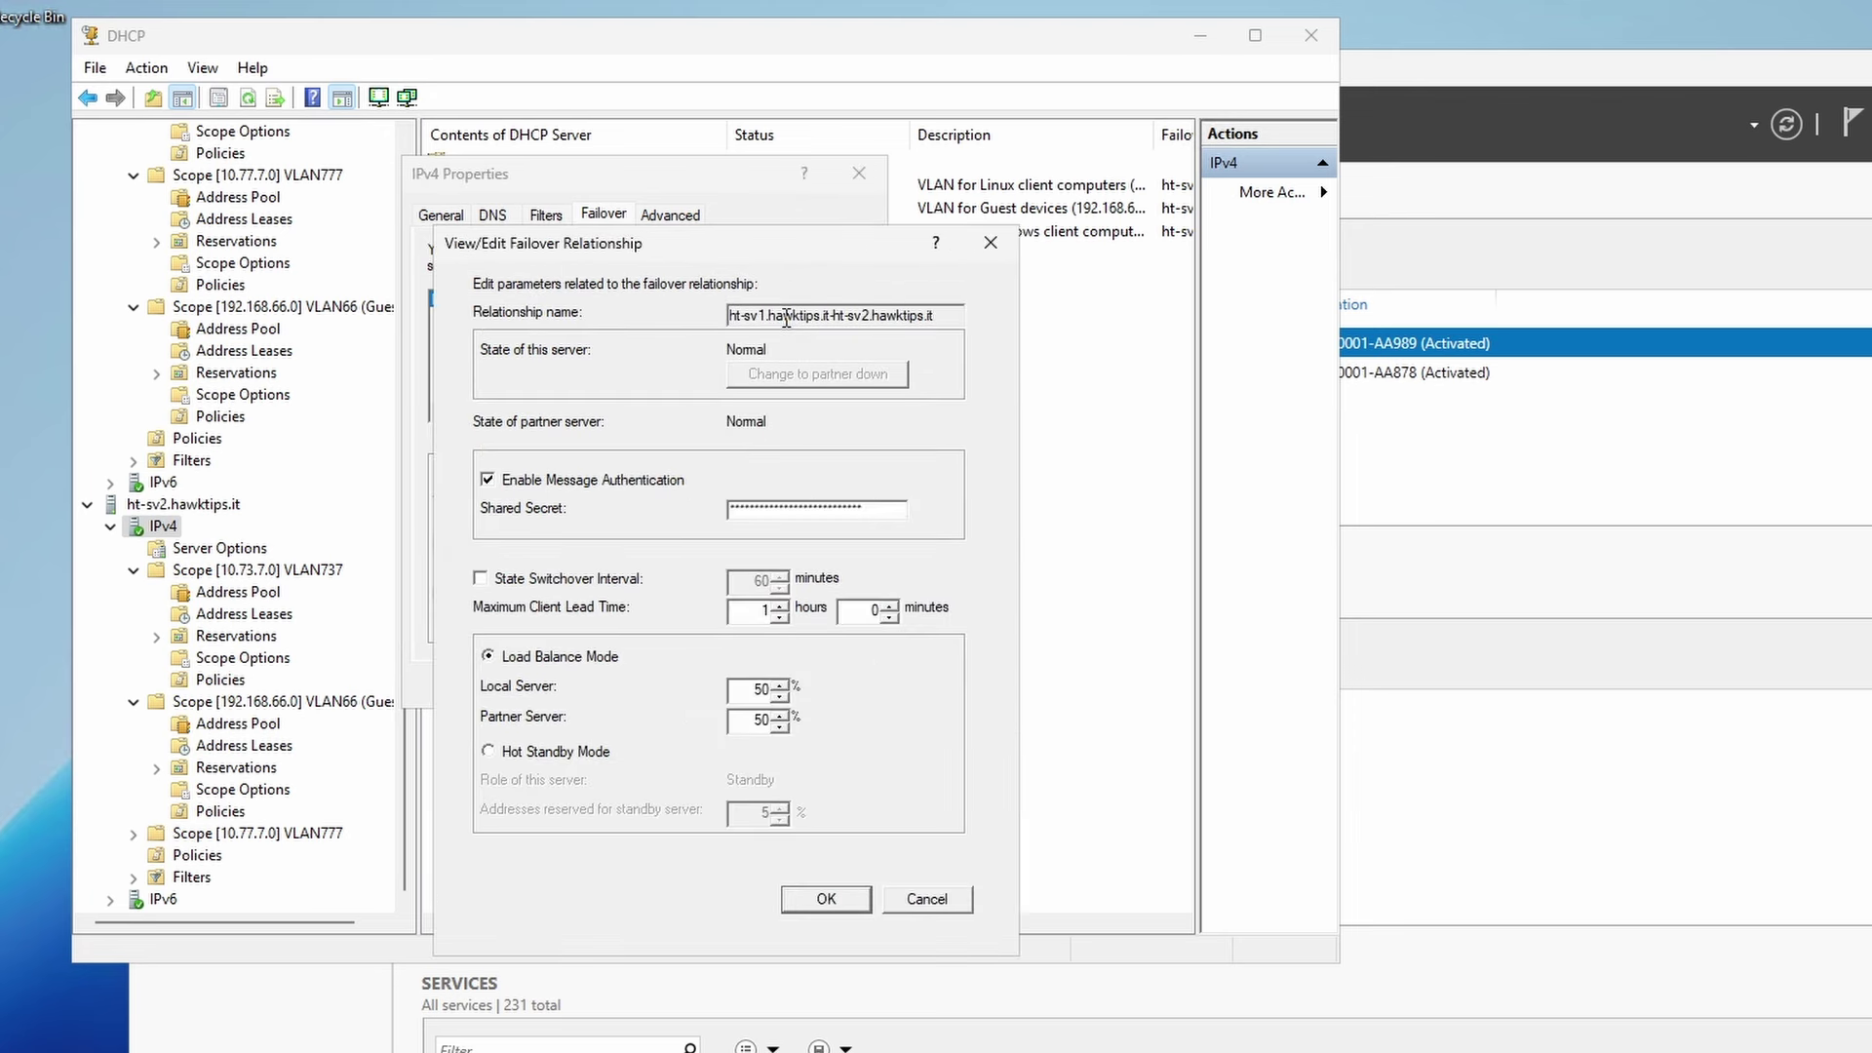
pyautogui.click(511, 754)
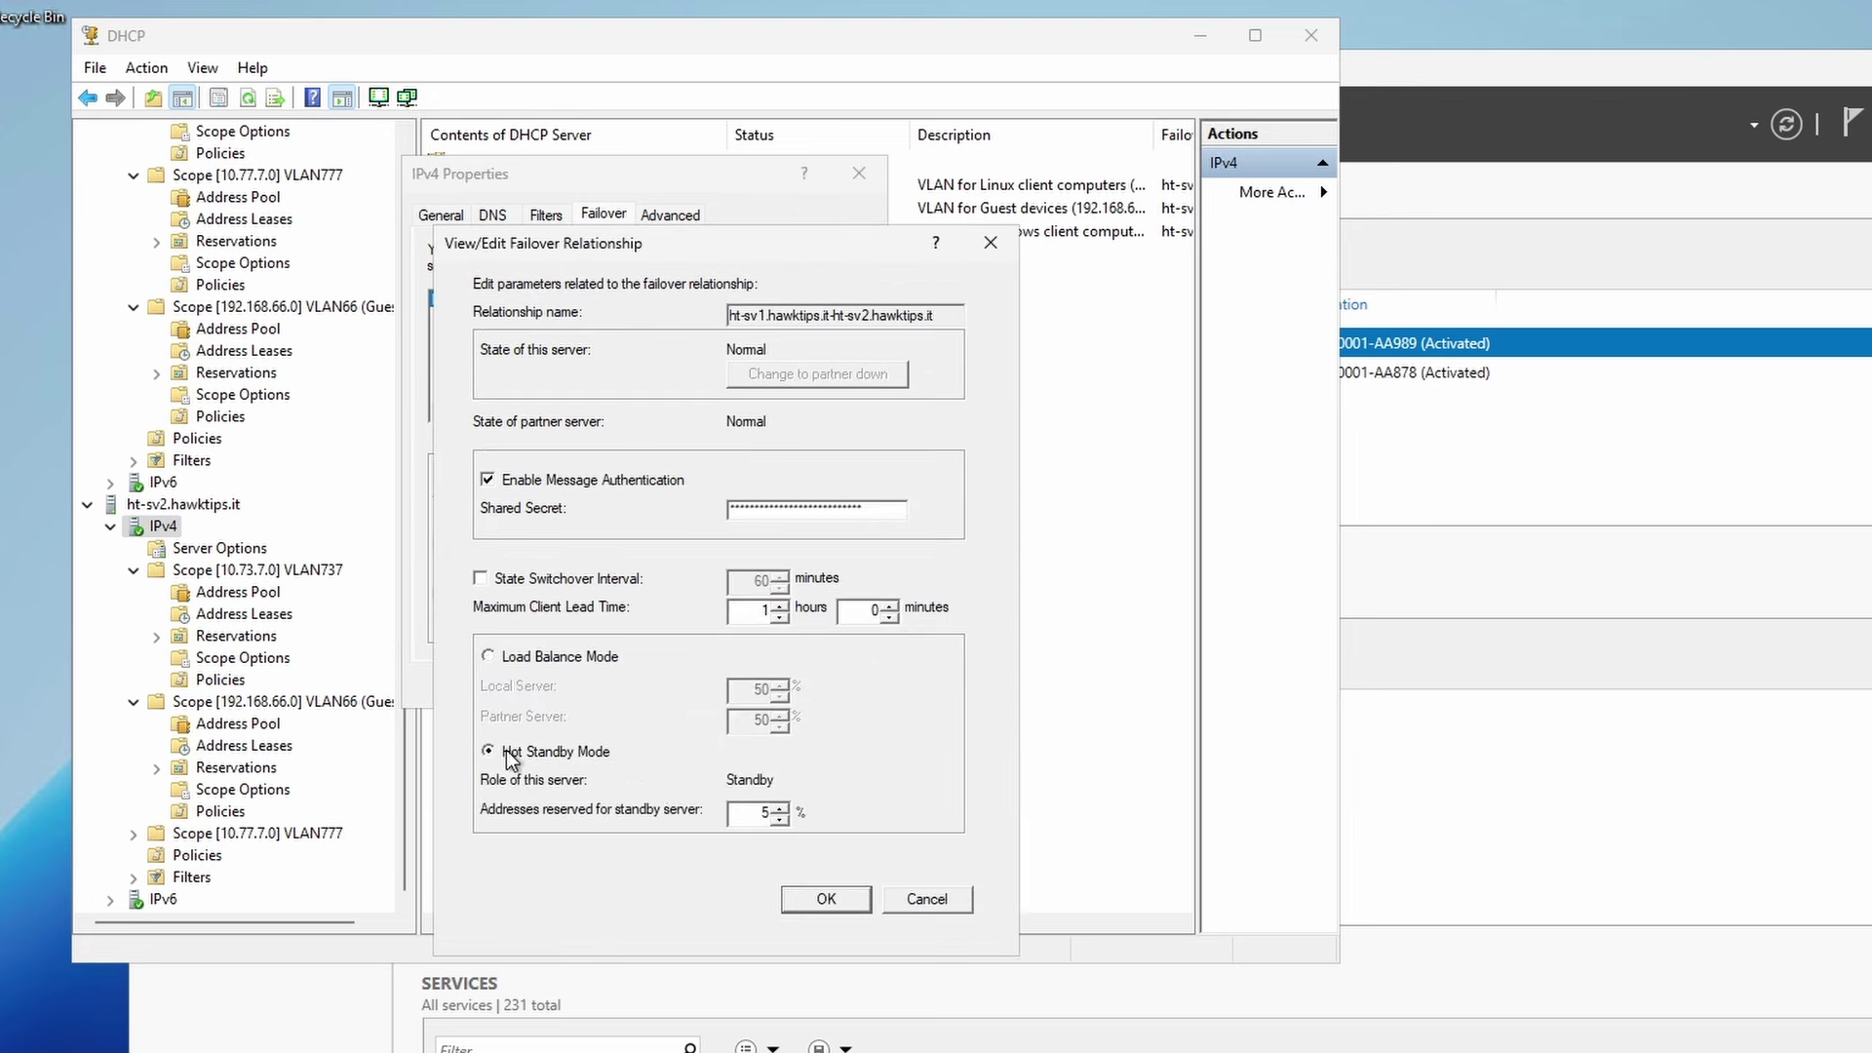
pyautogui.click(533, 663)
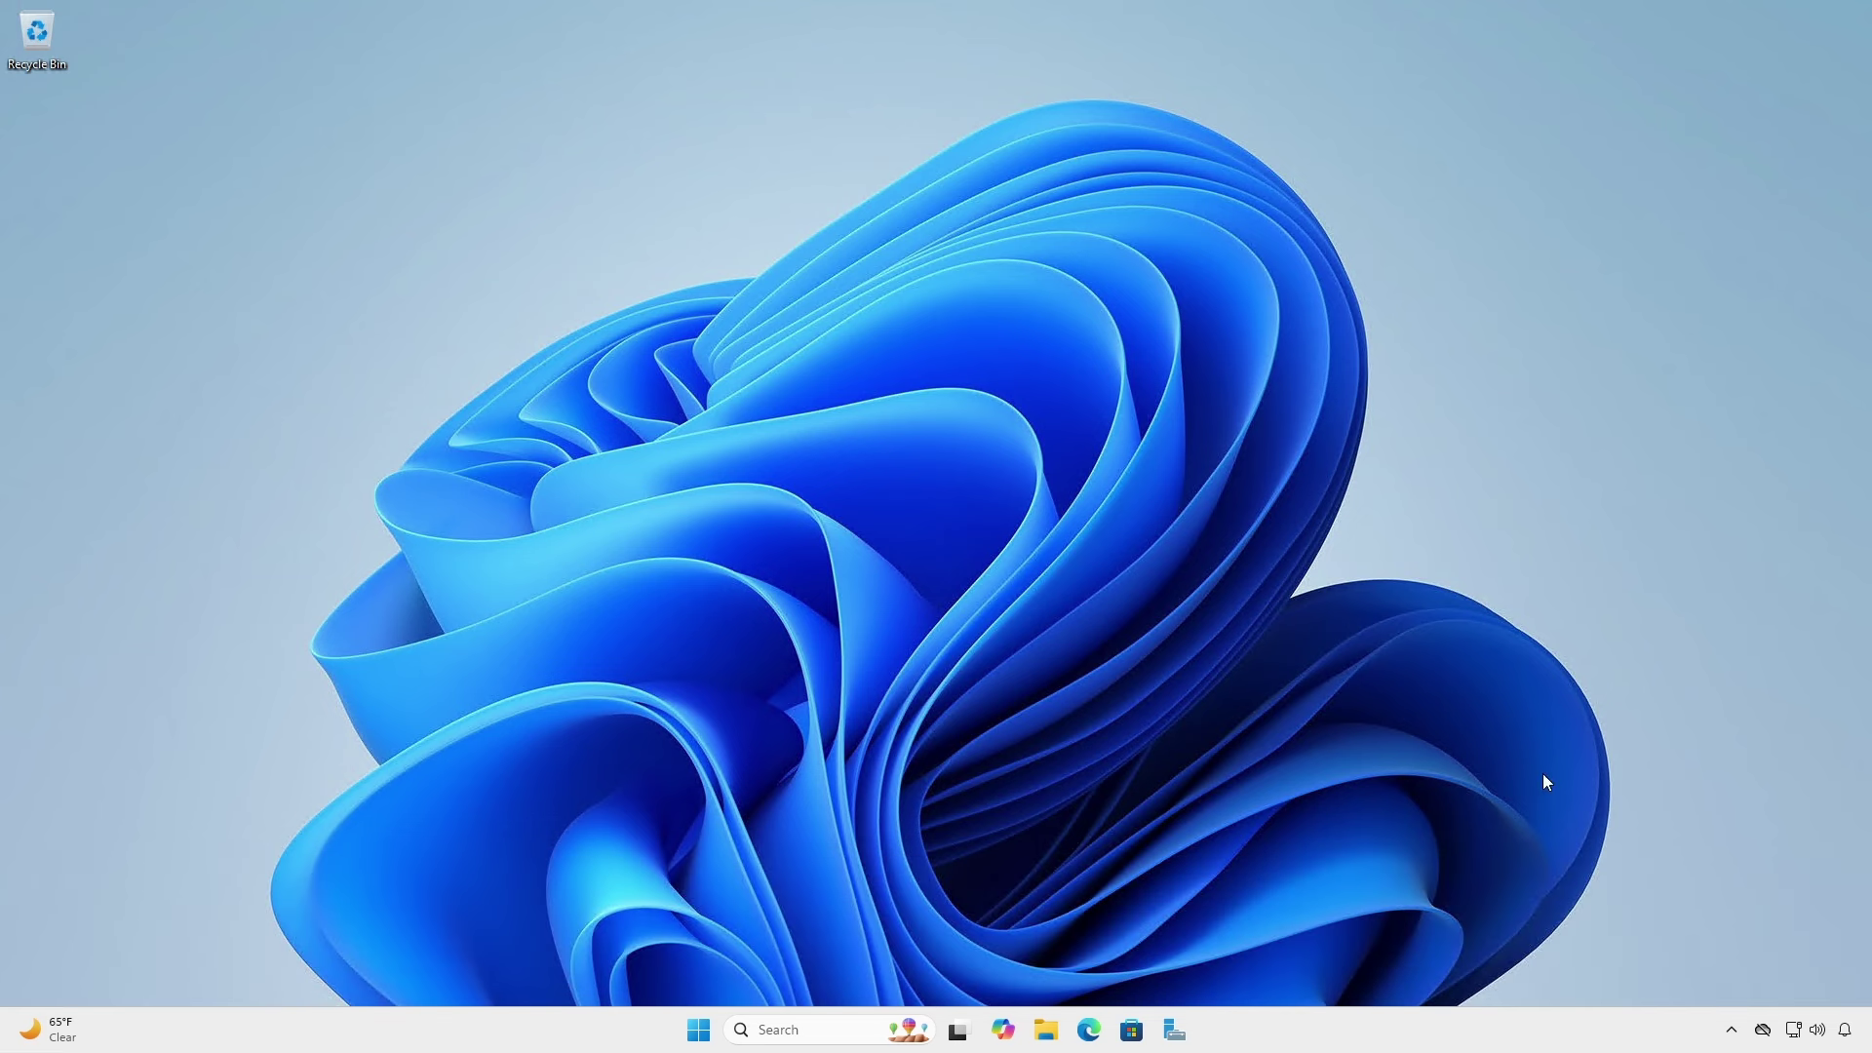
# Launch the DHCP console by searching 'dhcp' from the Start menu
pyautogui.click(699, 1031)
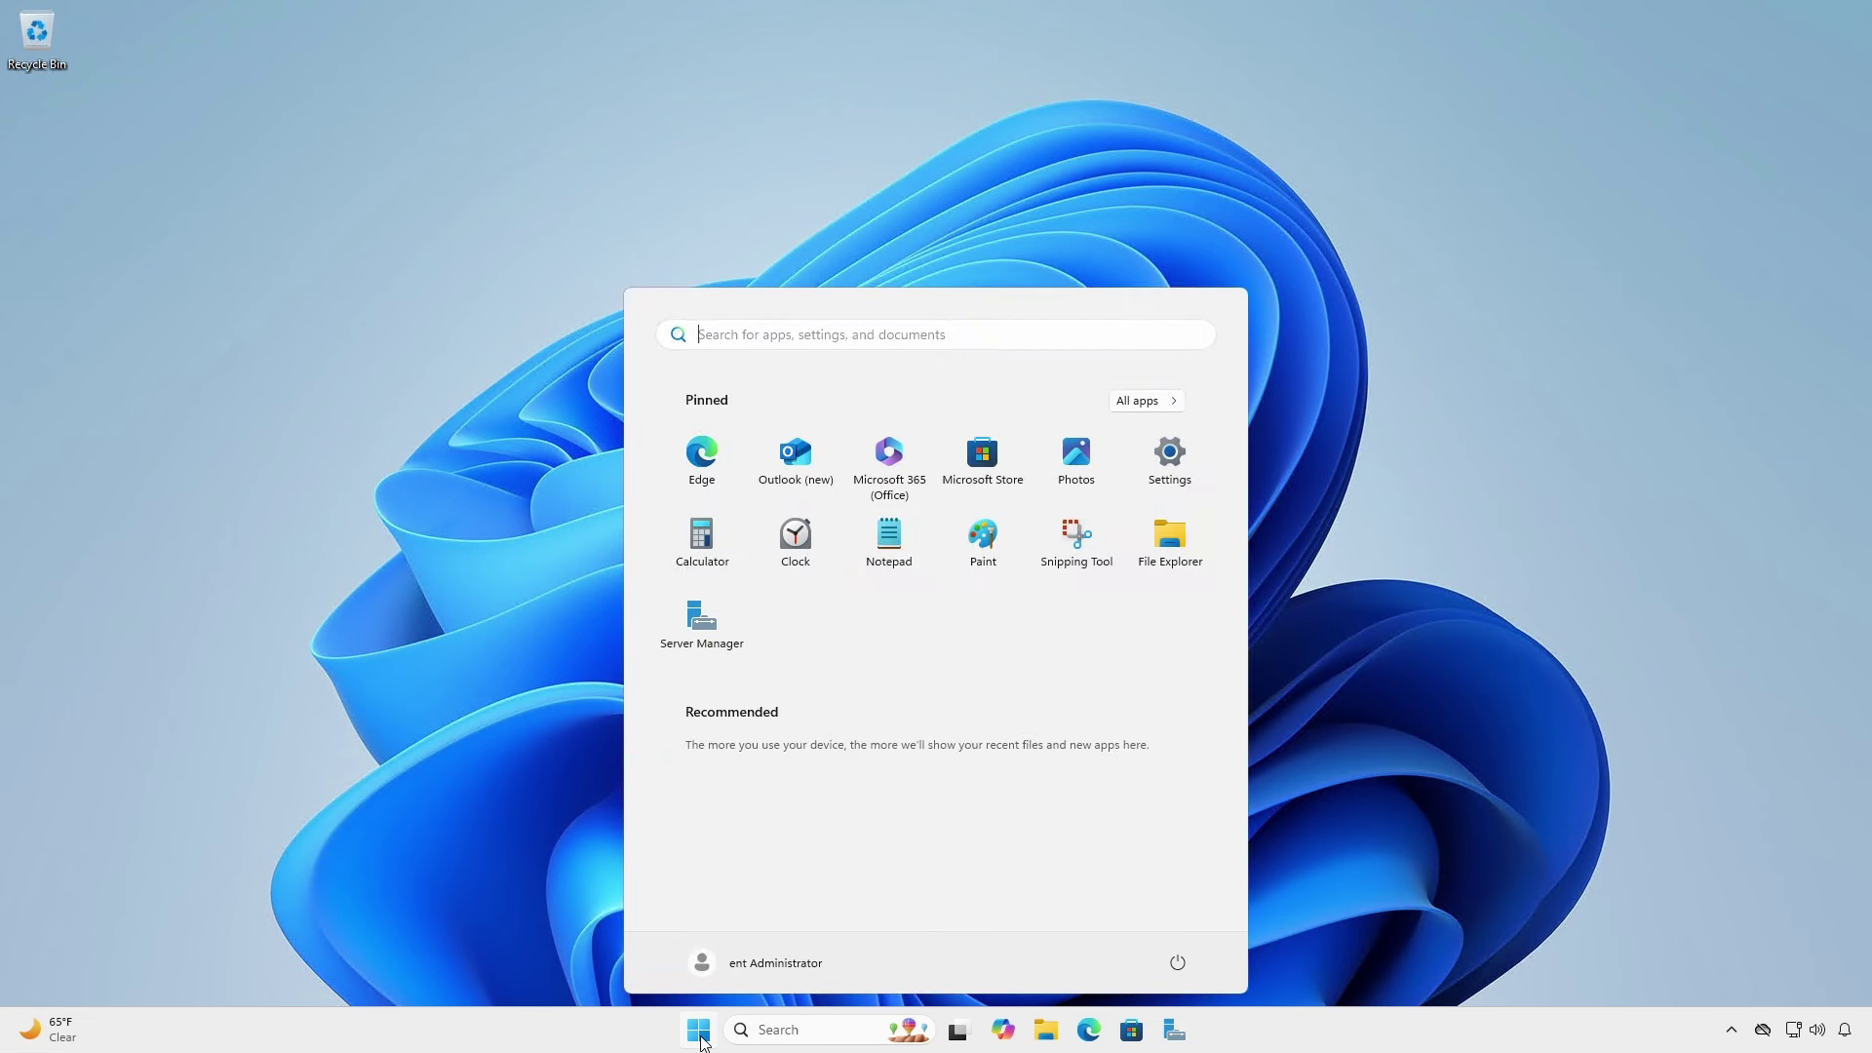
pyautogui.write('dhcp')
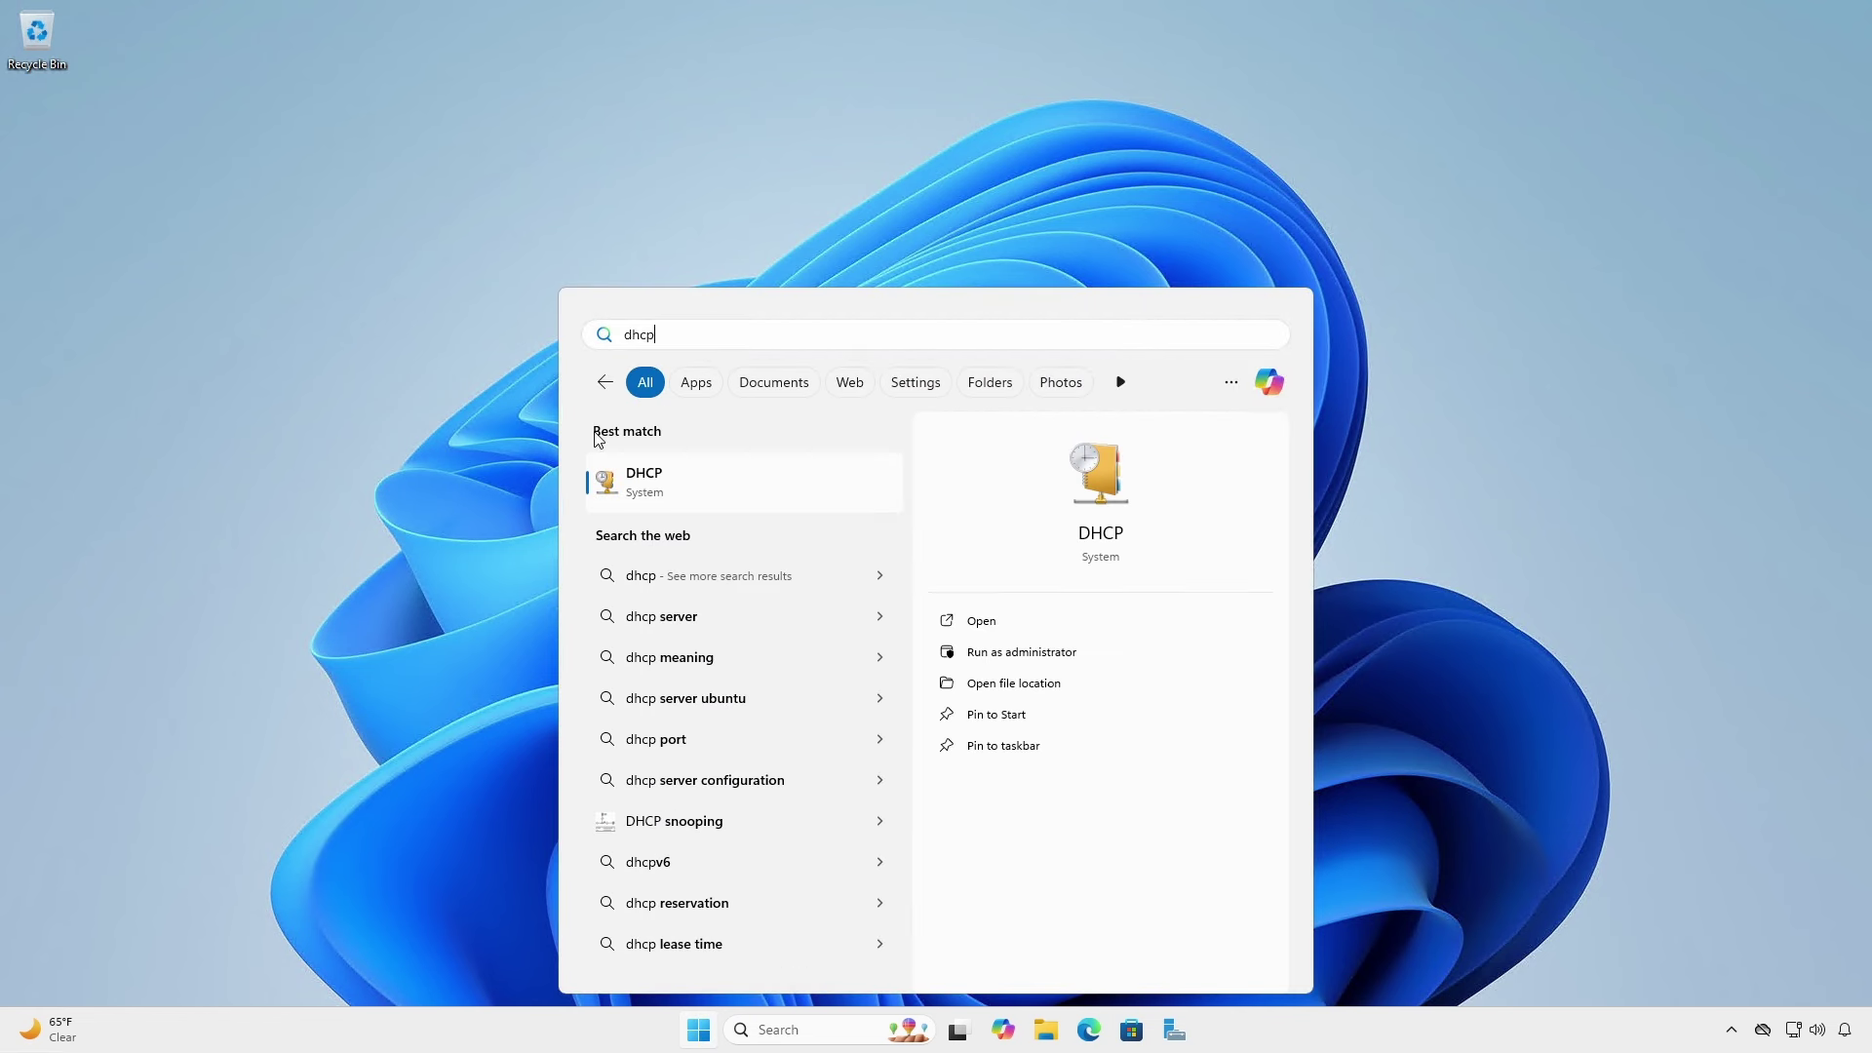
pyautogui.click(634, 483)
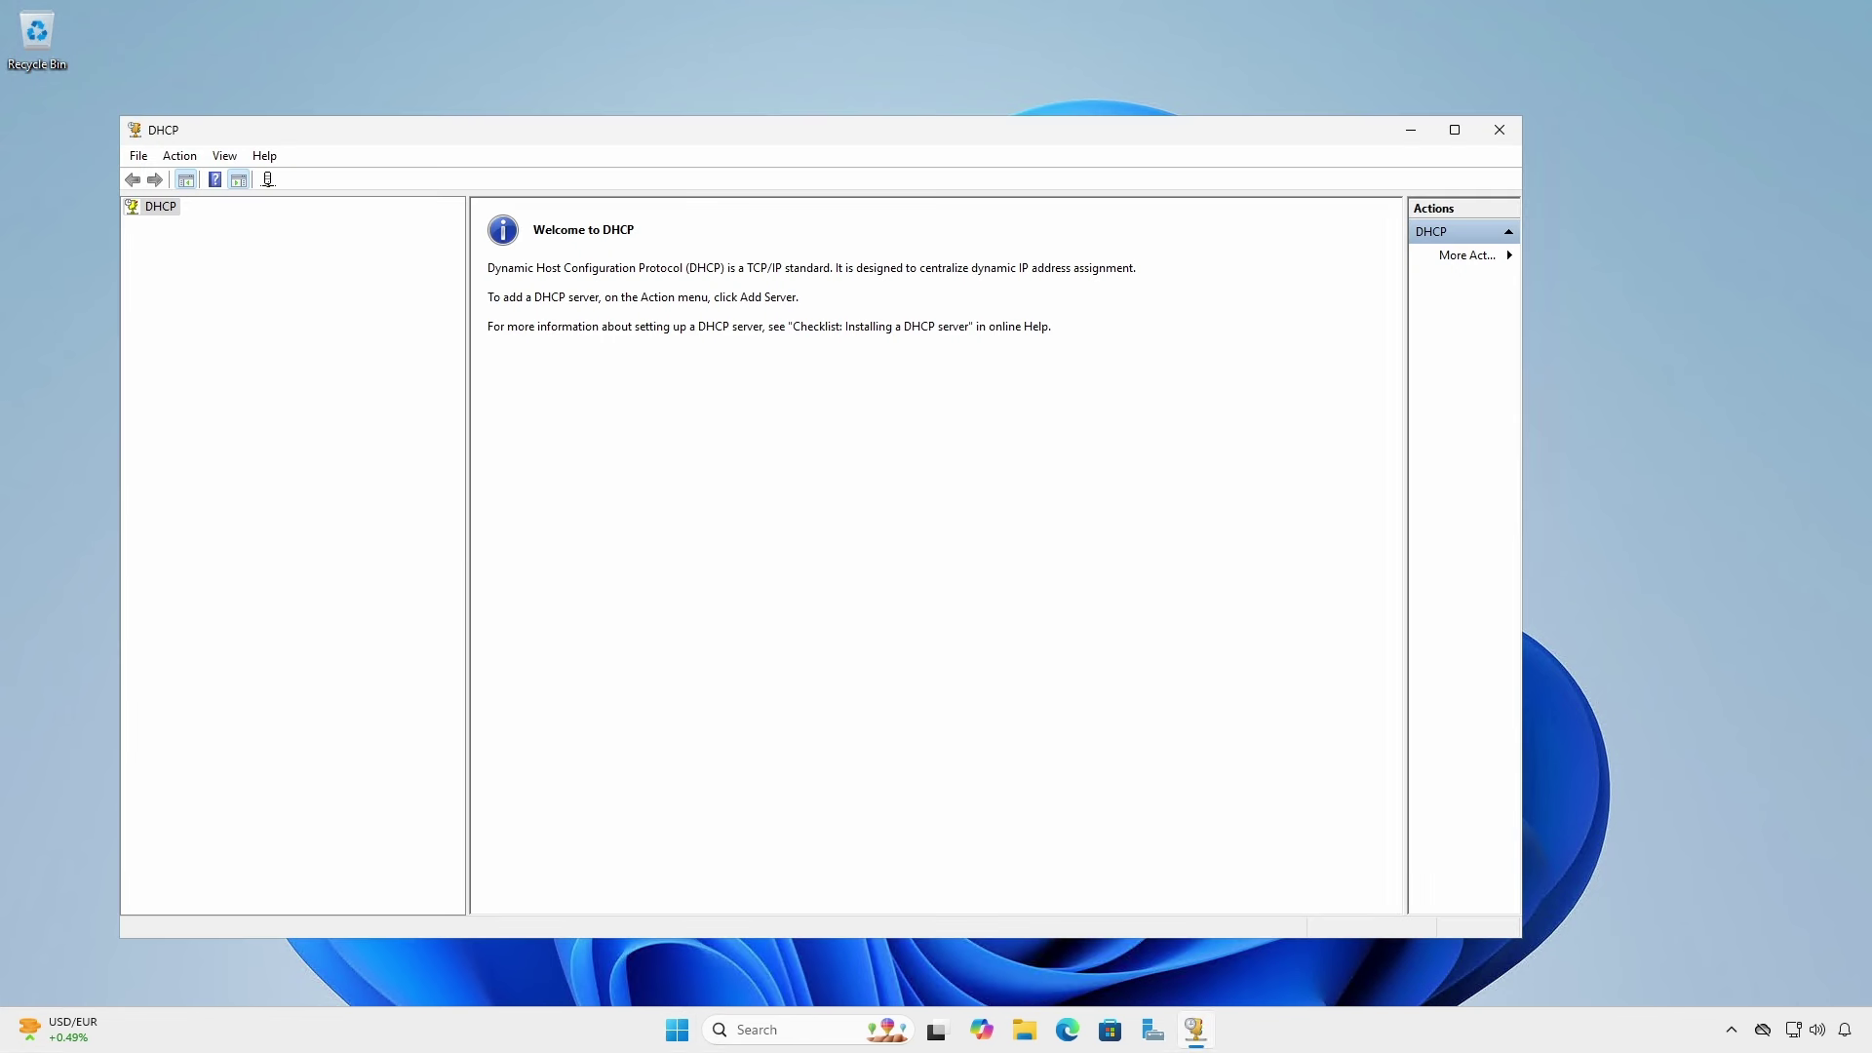
# Add authorized servers ht-sv1.hawktips.it and ht-sv2.hawktips.it, then expand each server's IPv4 scopes
pyautogui.rightClick(170, 217)
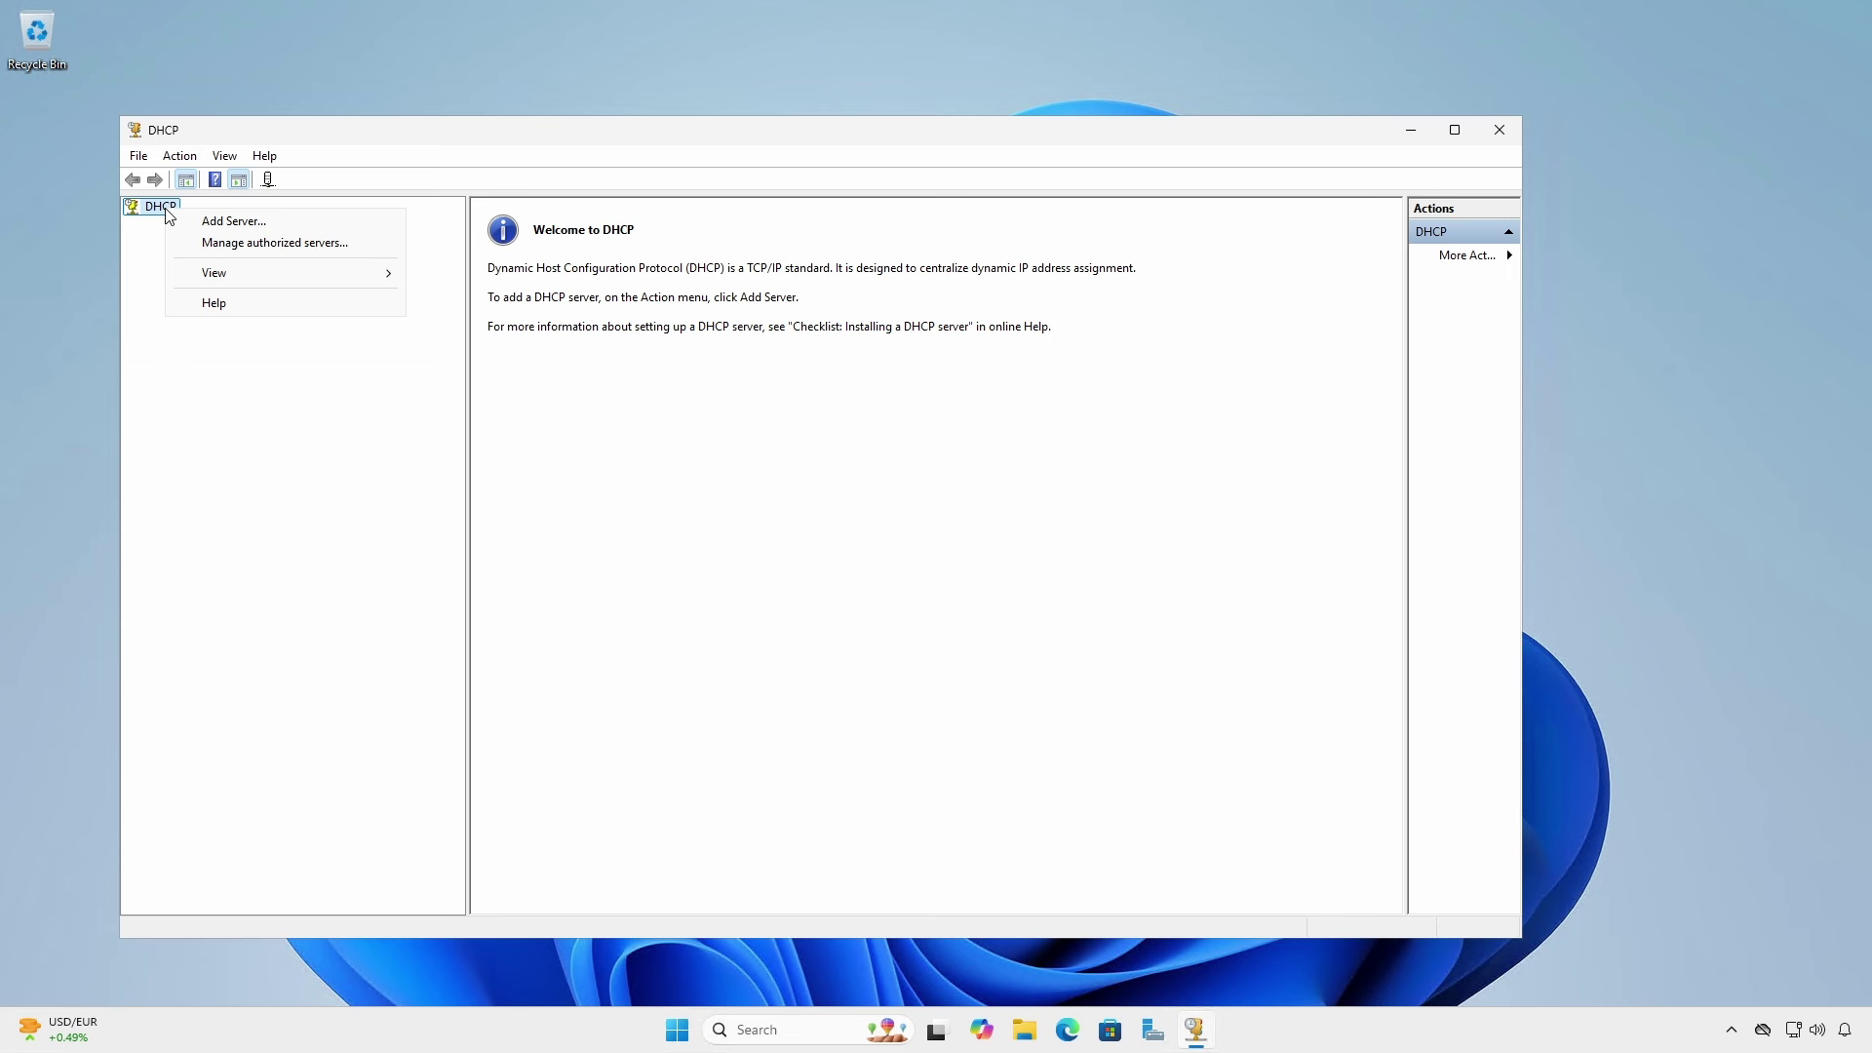
pyautogui.click(229, 222)
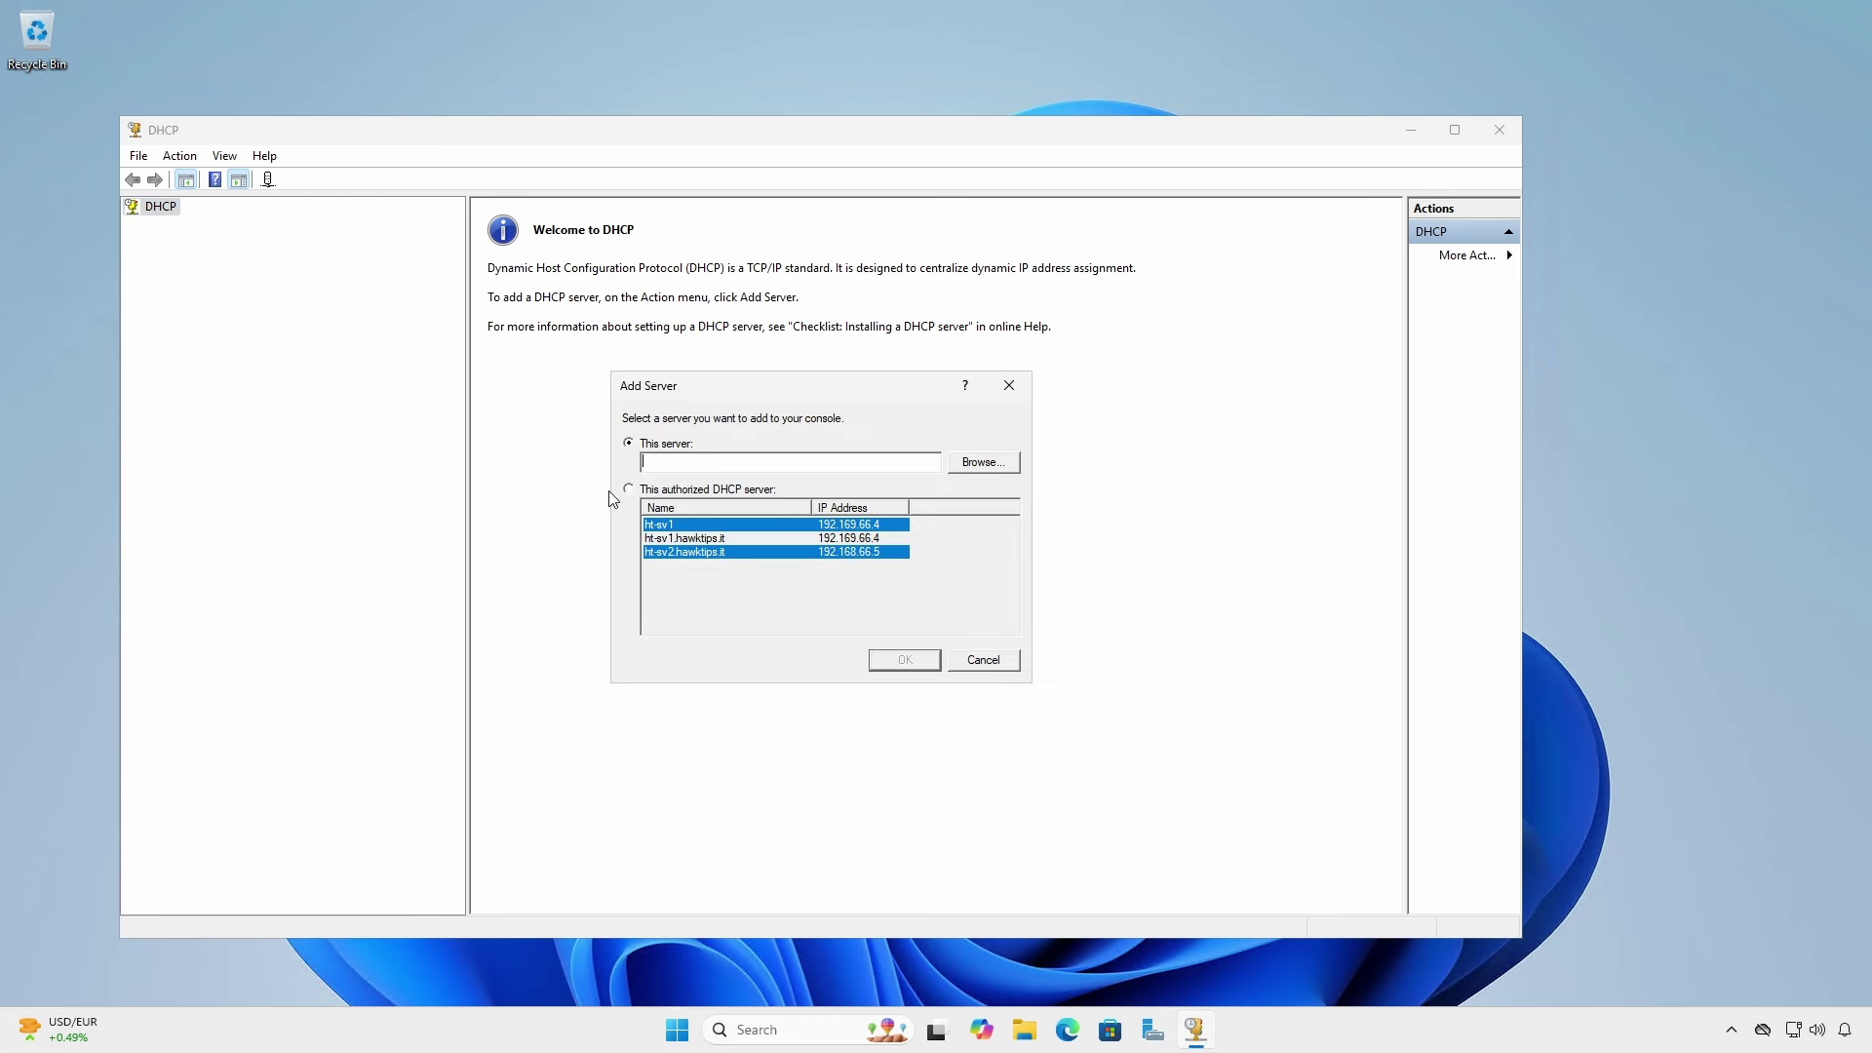
pyautogui.click(629, 490)
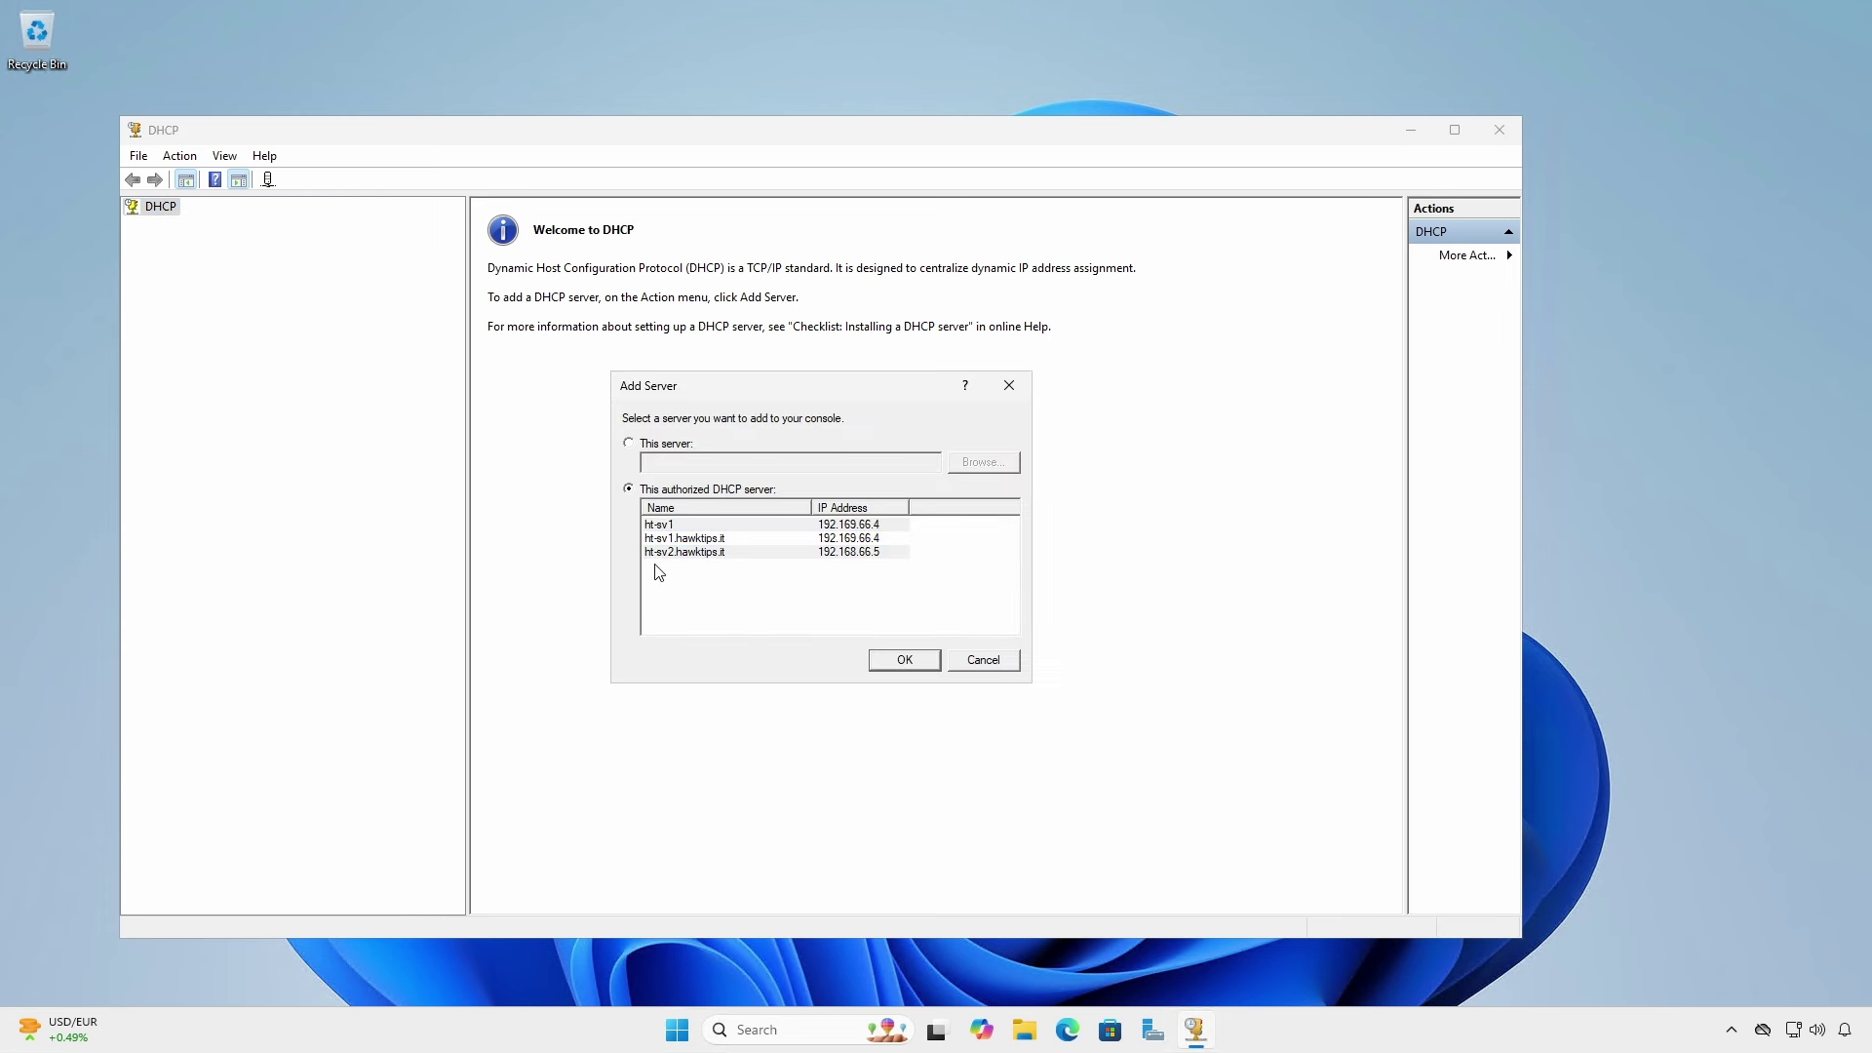
pyautogui.click(682, 538)
pyautogui.keyDown('shift'); pyautogui.click(683, 552); pyautogui.keyUp('shift')
pyautogui.click(905, 661)
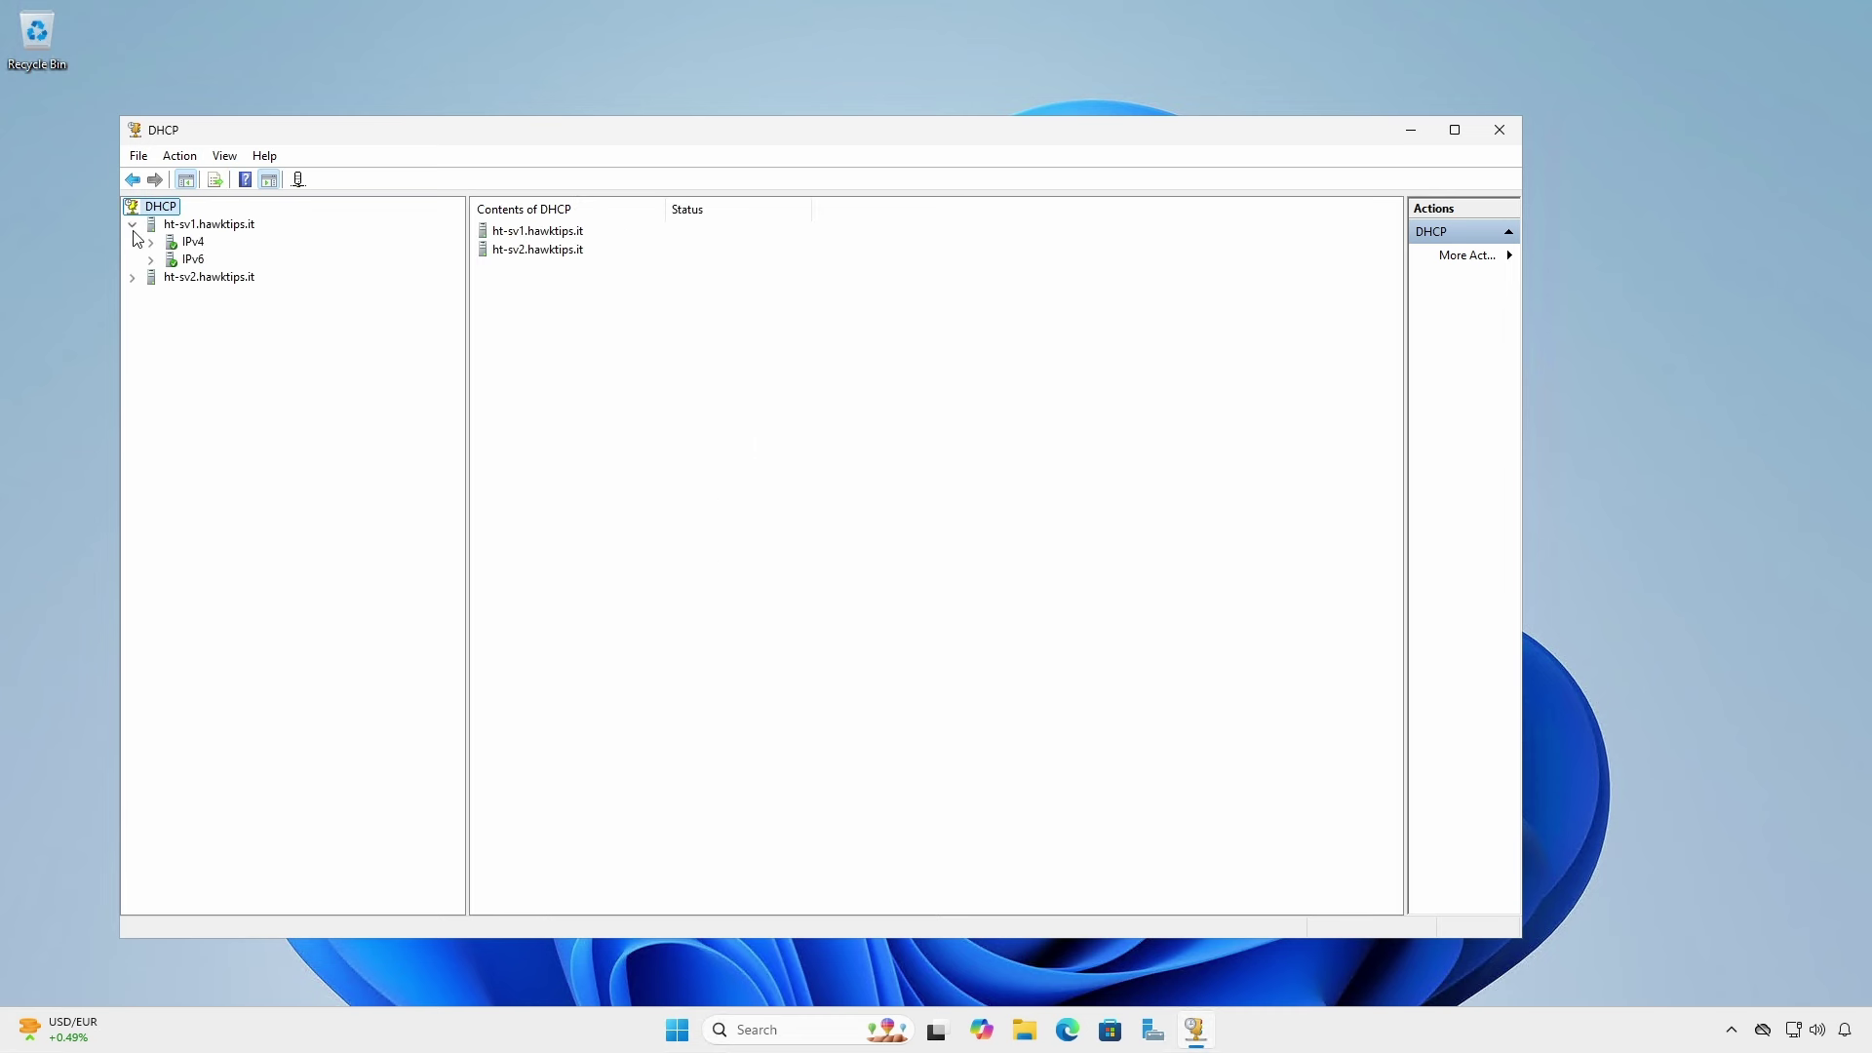
pyautogui.click(151, 243)
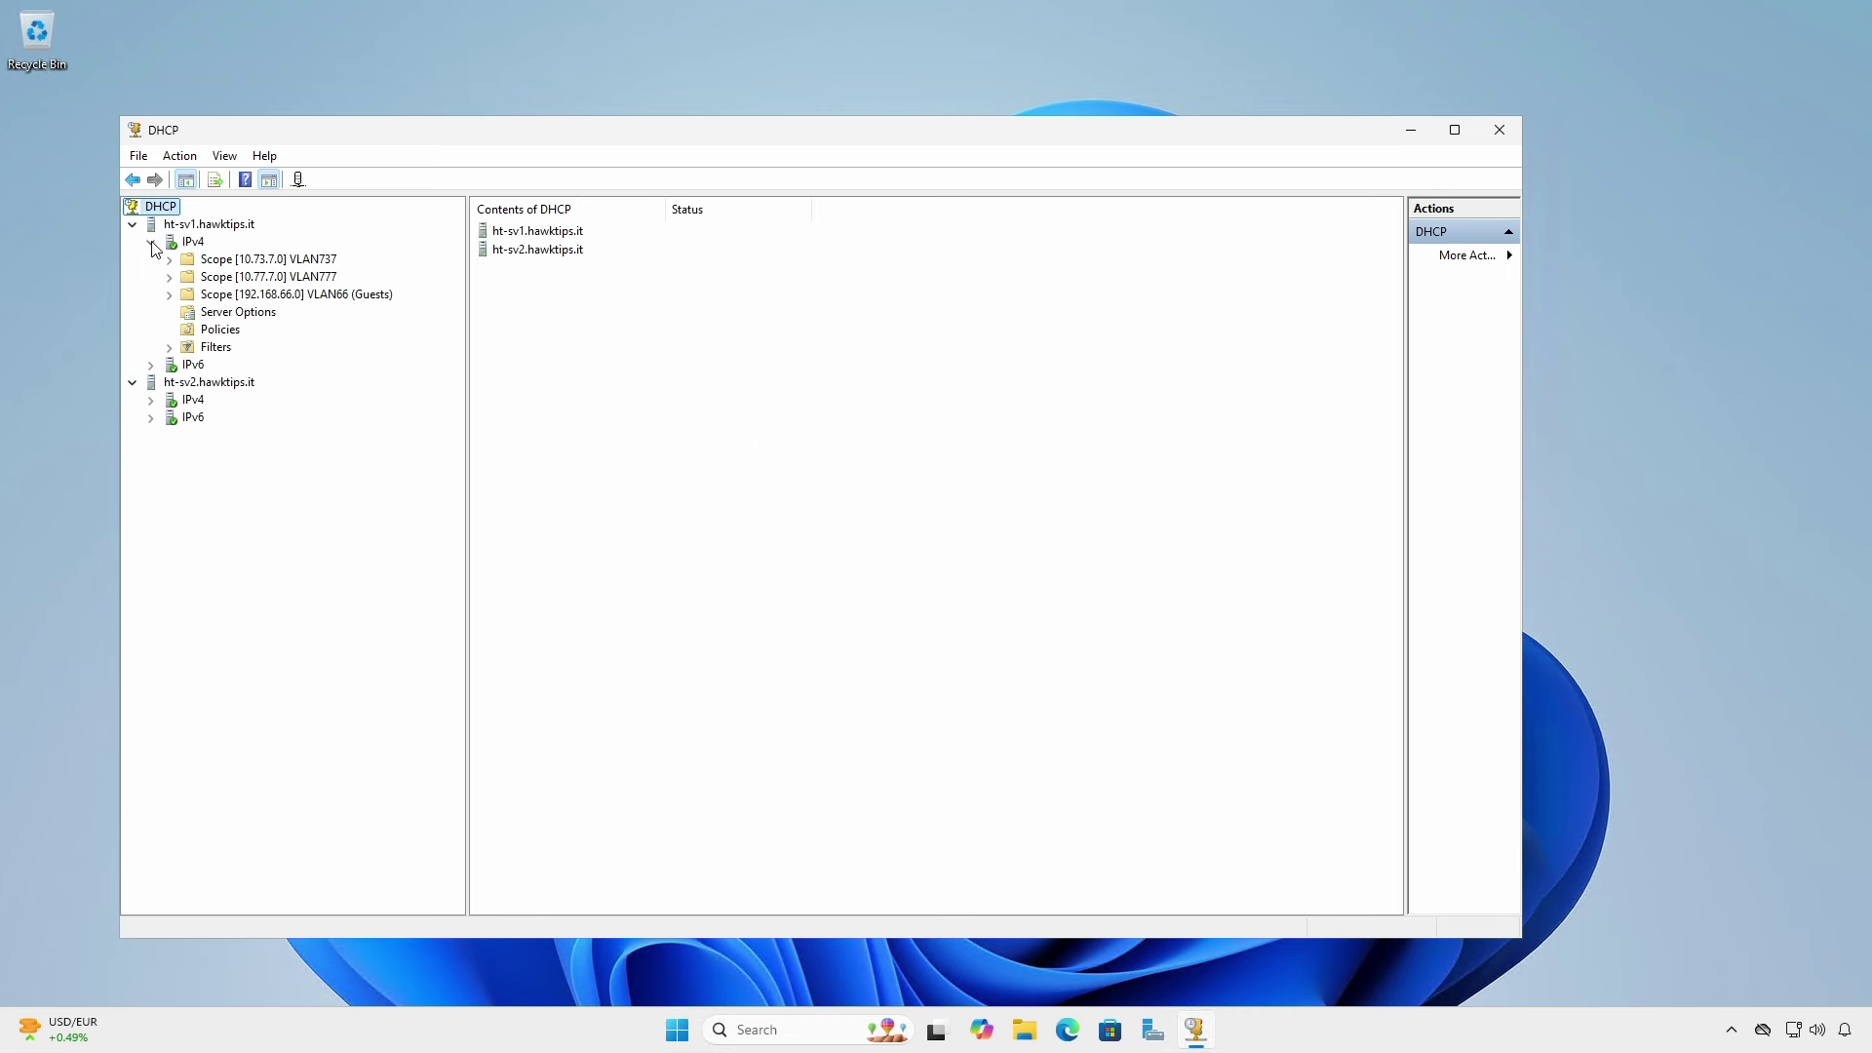
pyautogui.click(151, 401)
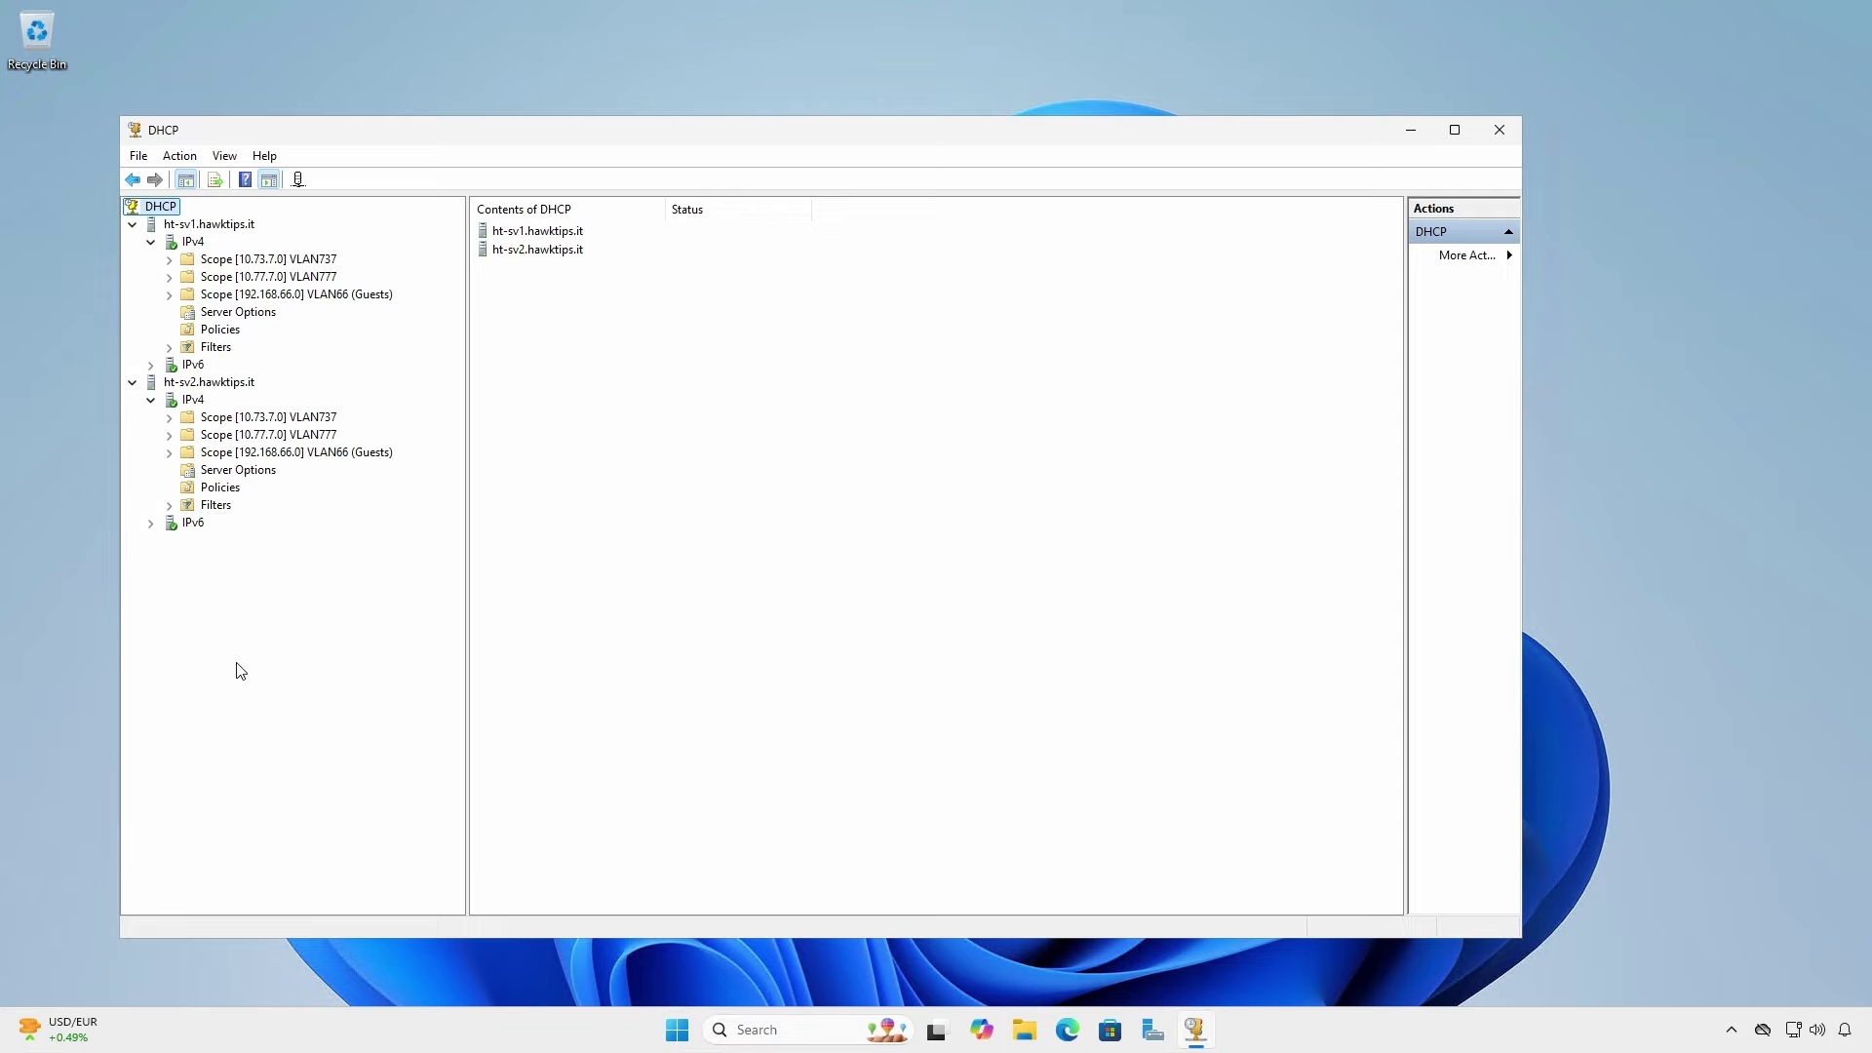
# Close the DHCP console and launch Windows Admin Center via a 'window' search
pyautogui.hotkey('alt', 'F4')
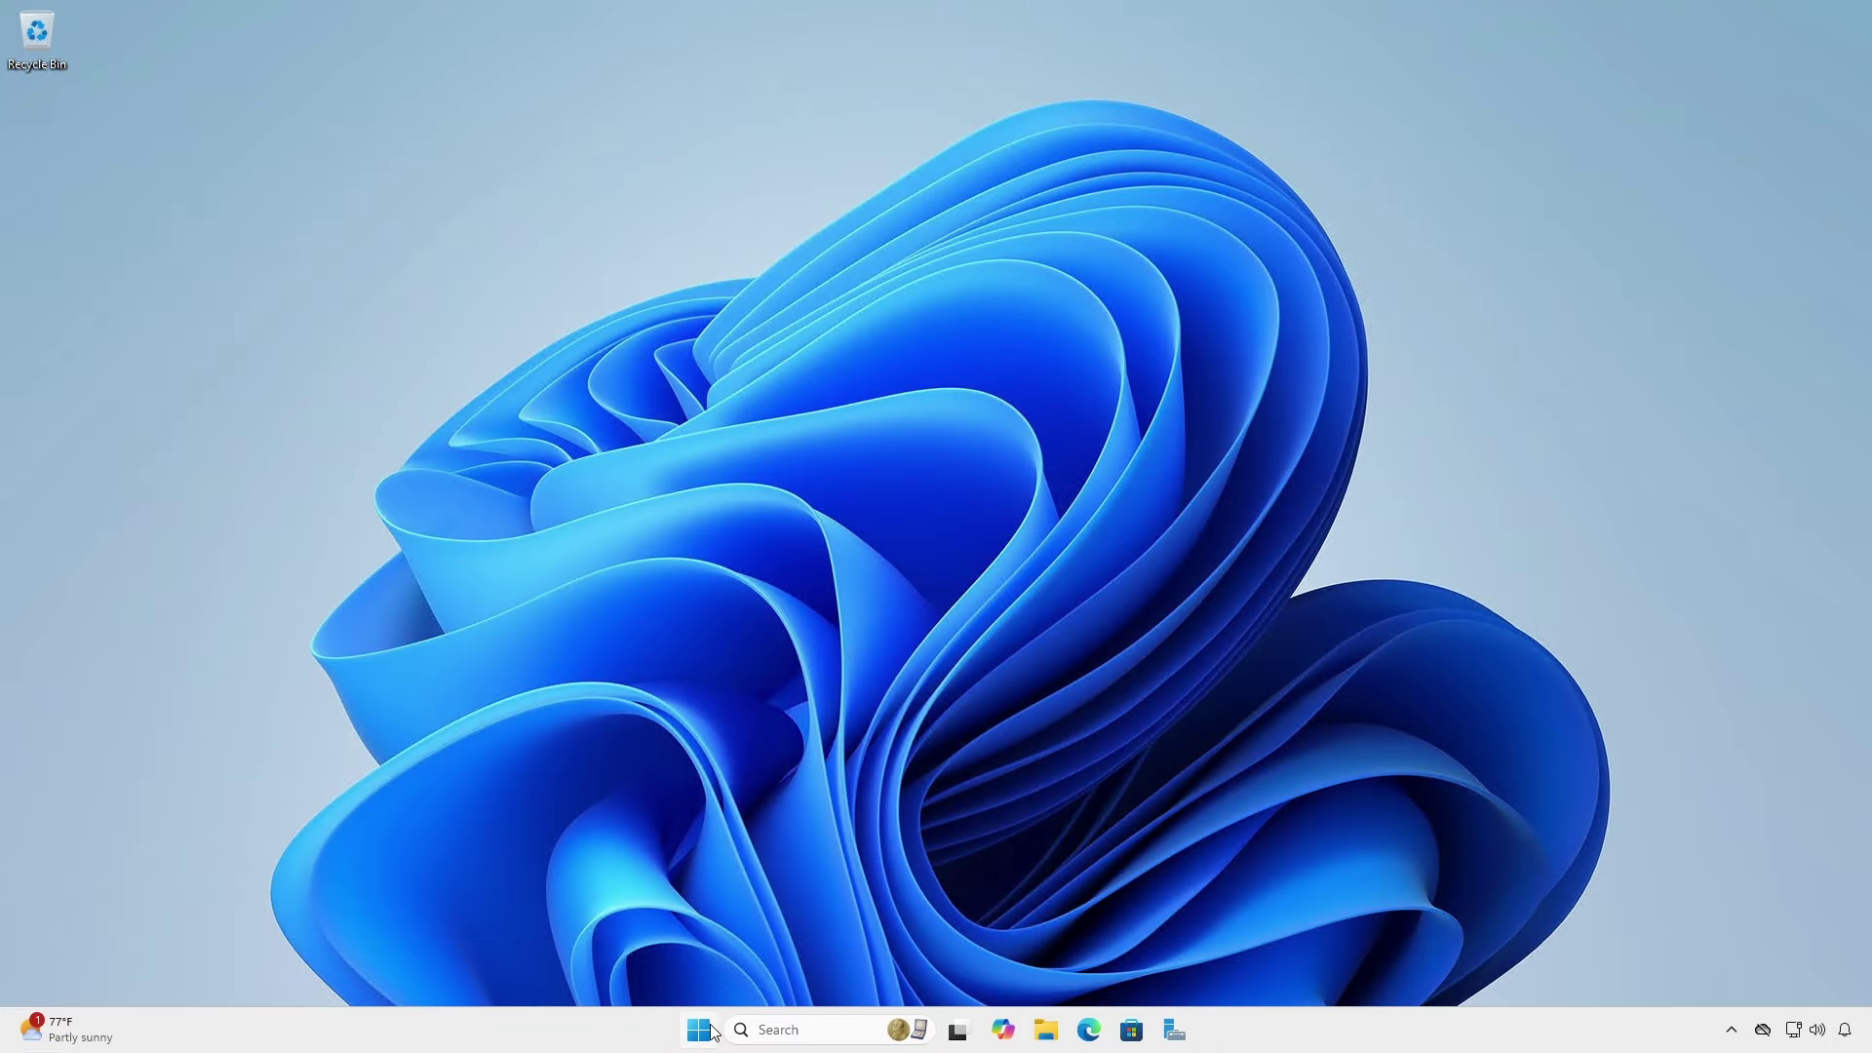
pyautogui.click(713, 1033)
pyautogui.write('window')
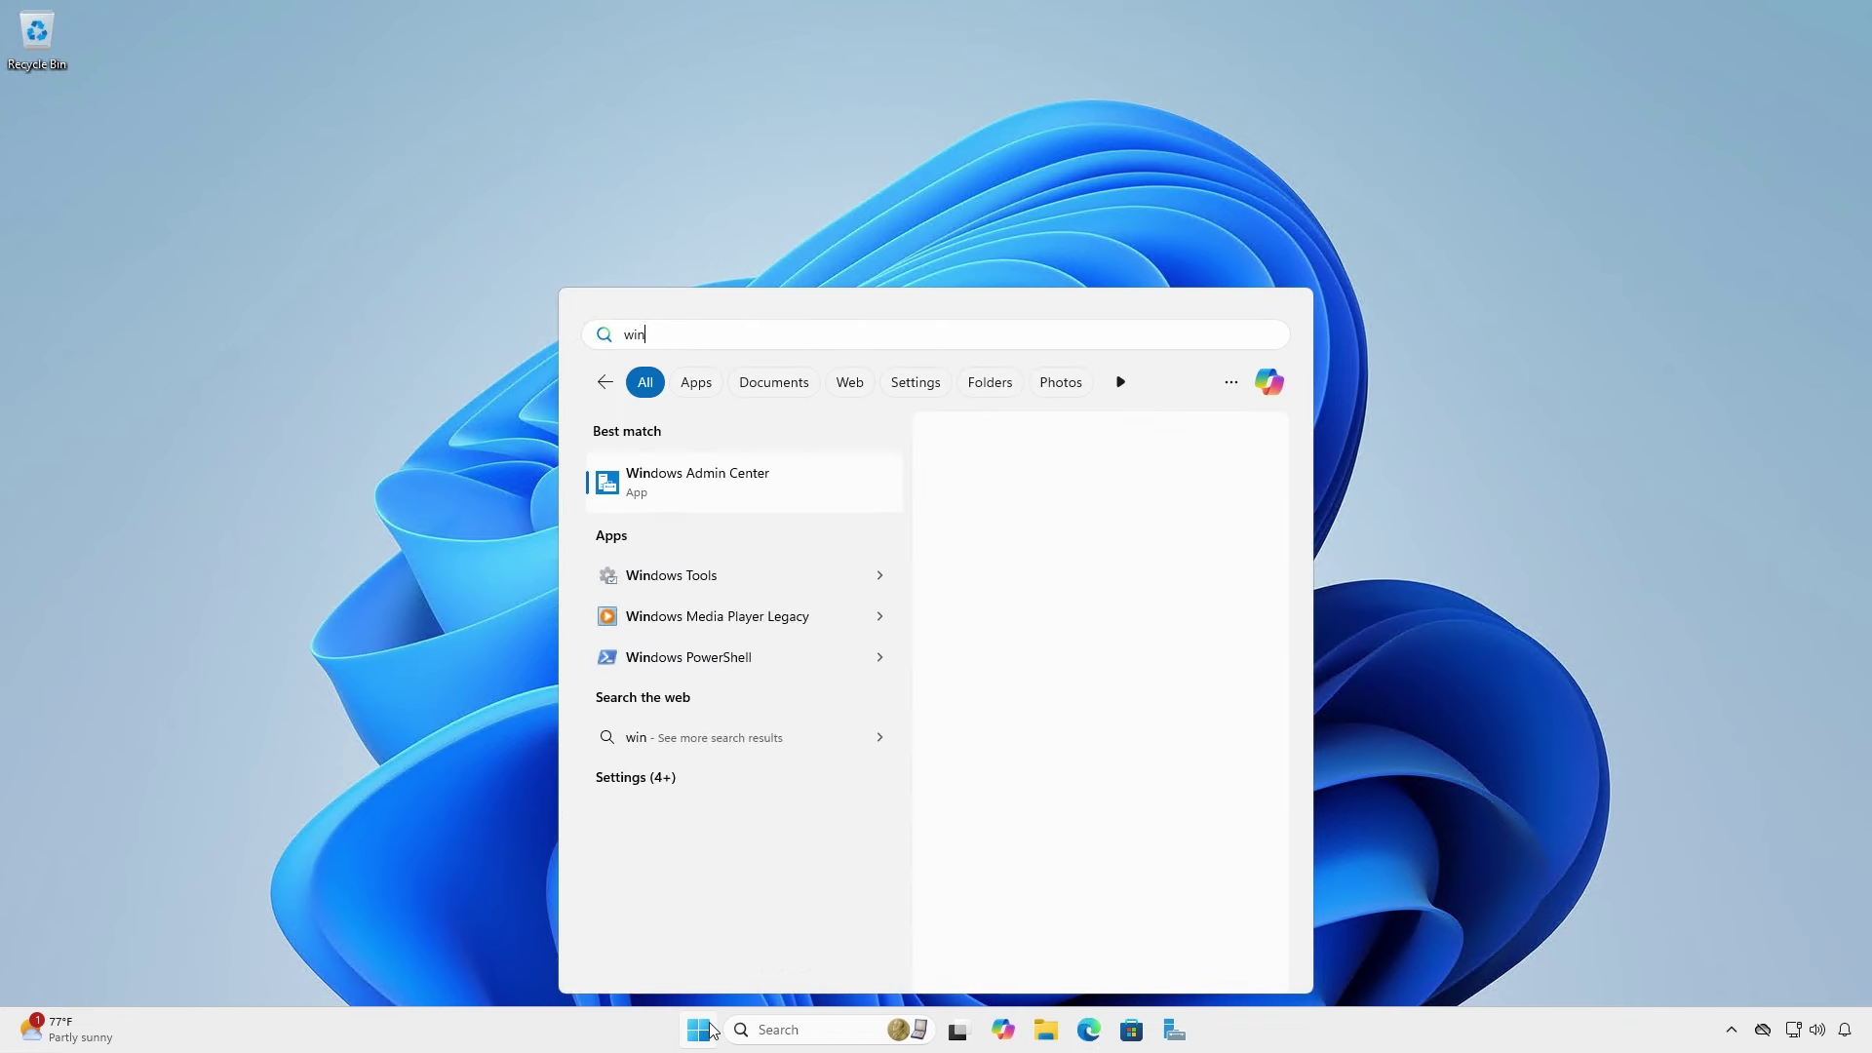
pyautogui.click(746, 500)
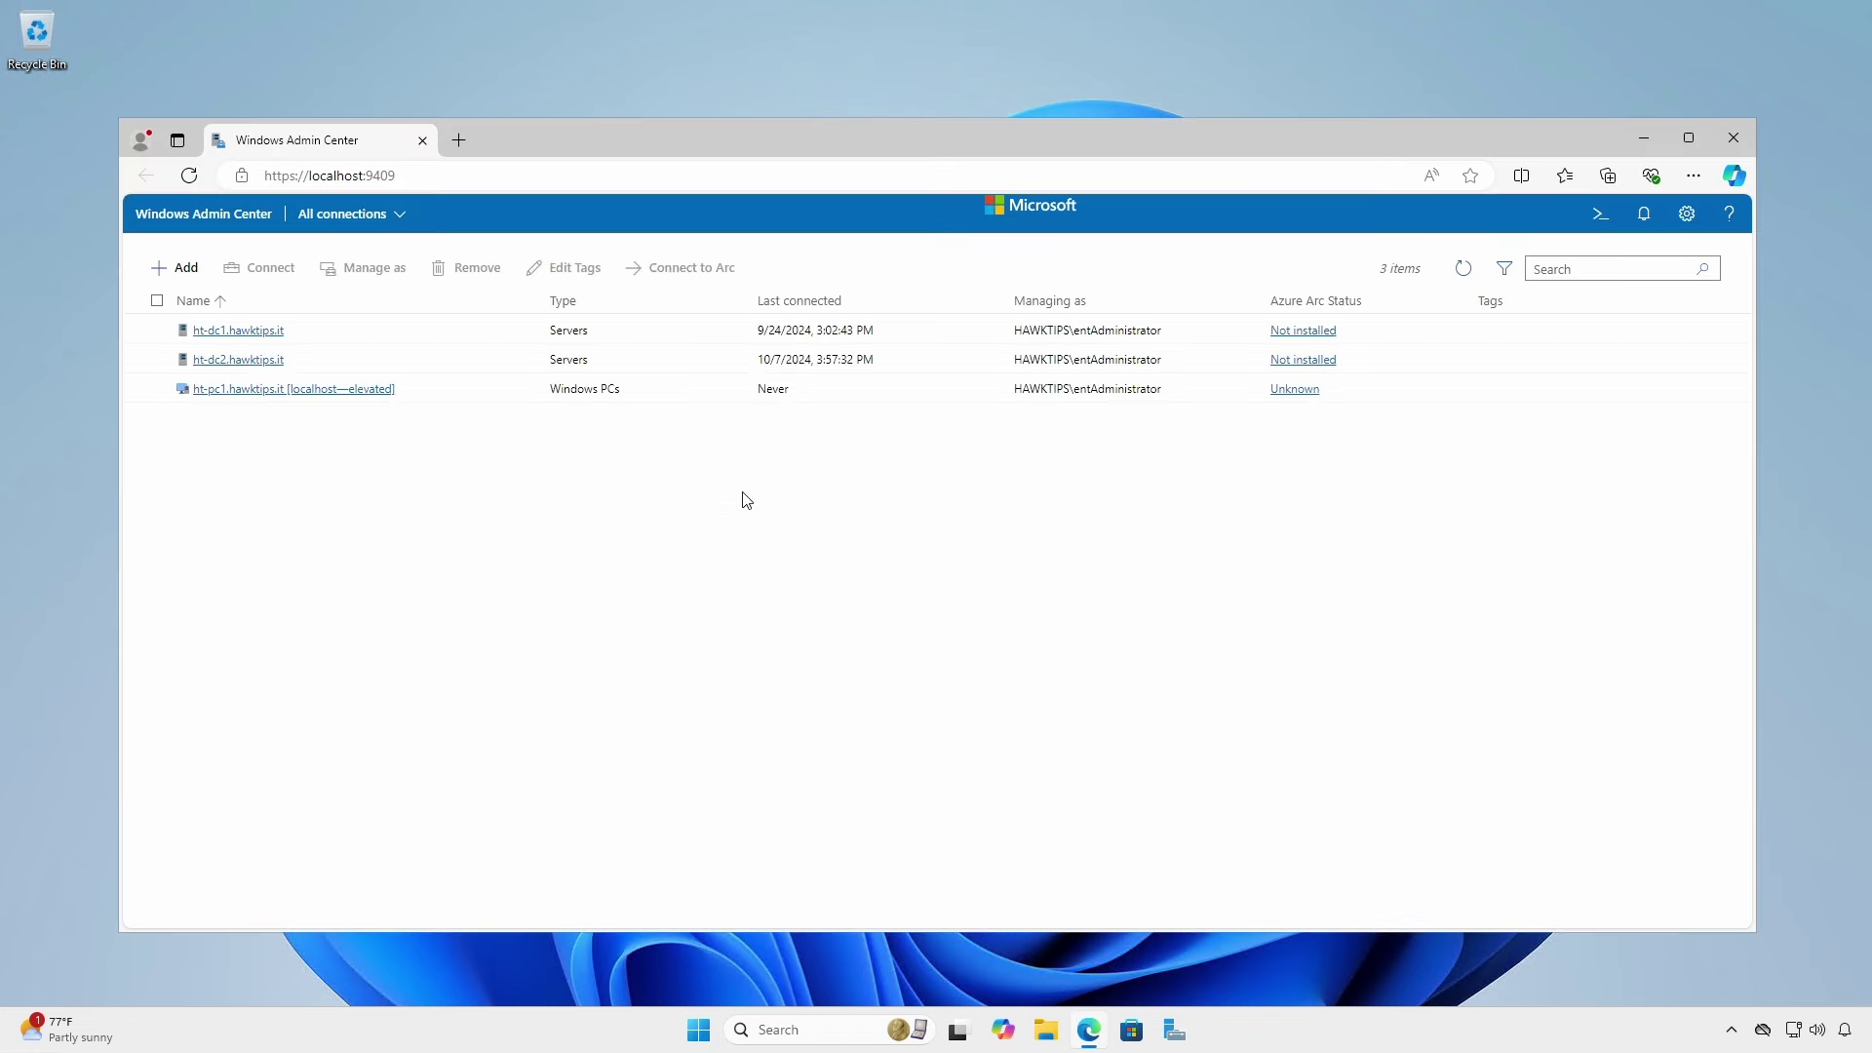
# Add HT-SV1 and HT-SV2 as server connections found by Active Directory search 'ht*'
pyautogui.click(191, 270)
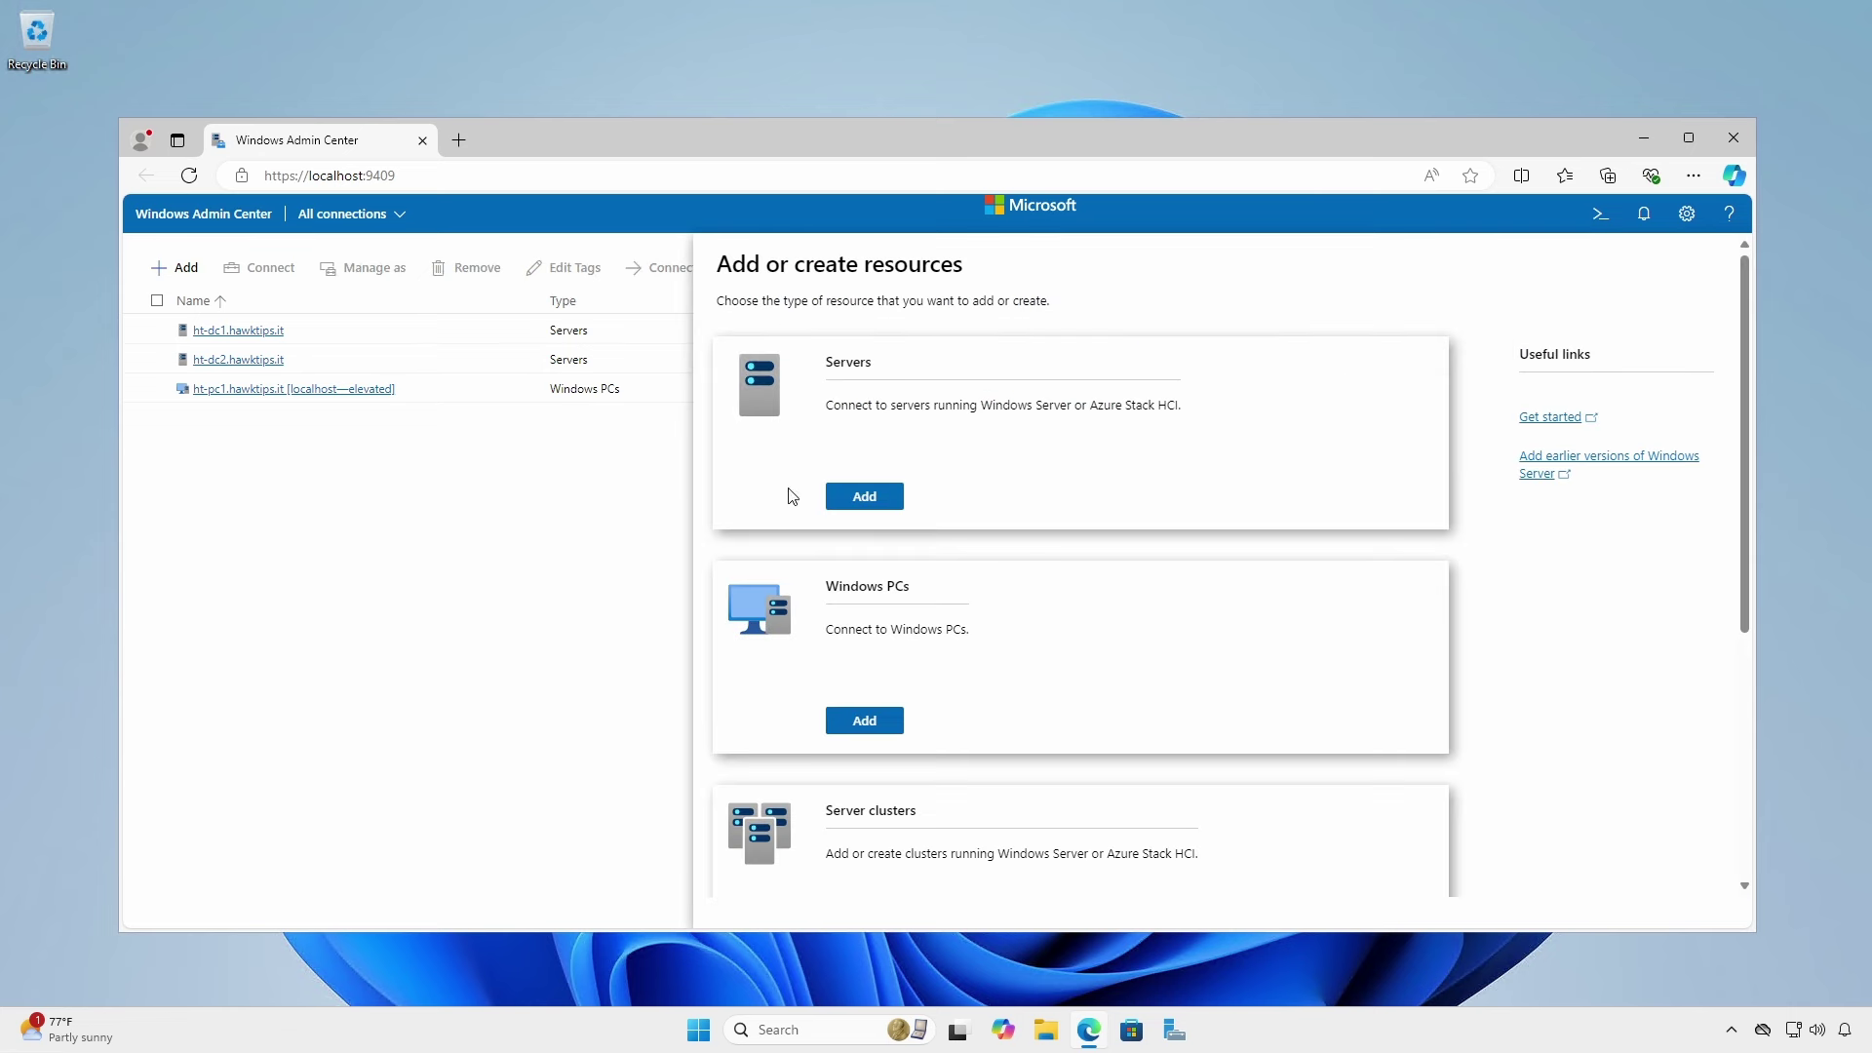
pyautogui.click(868, 502)
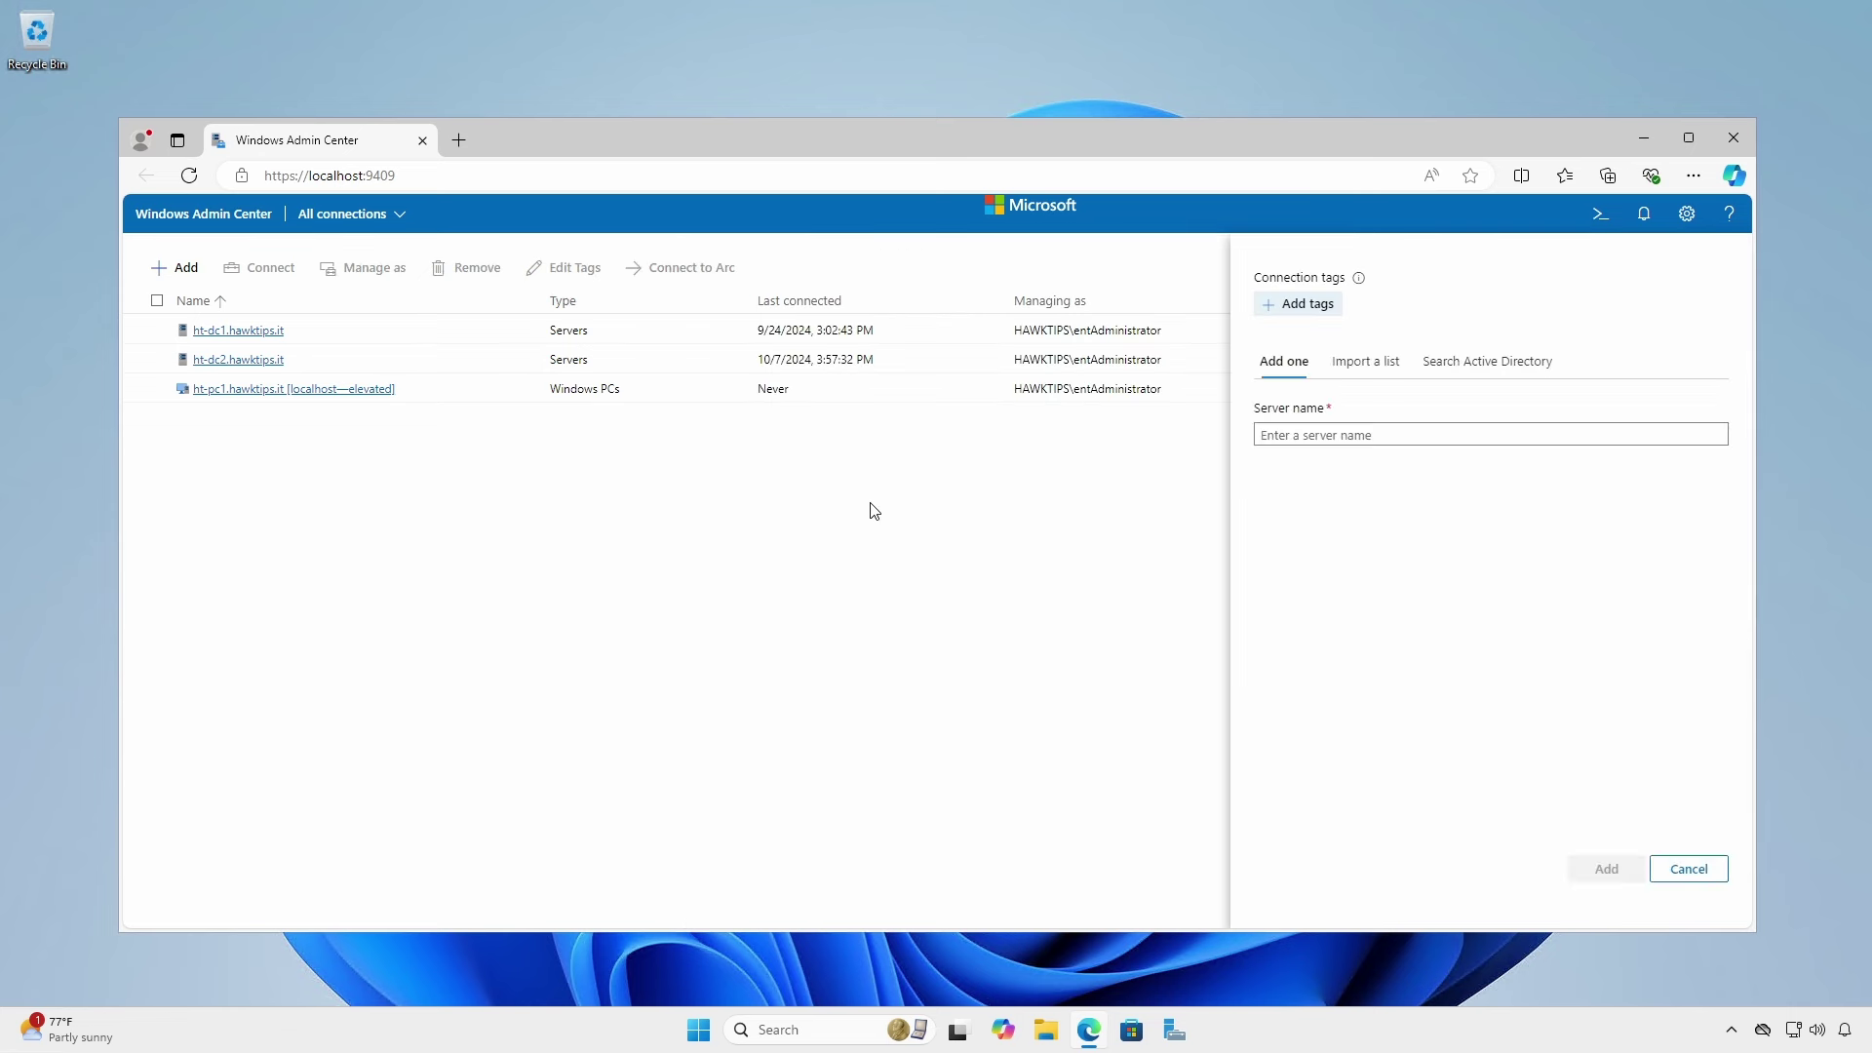
pyautogui.click(1464, 377)
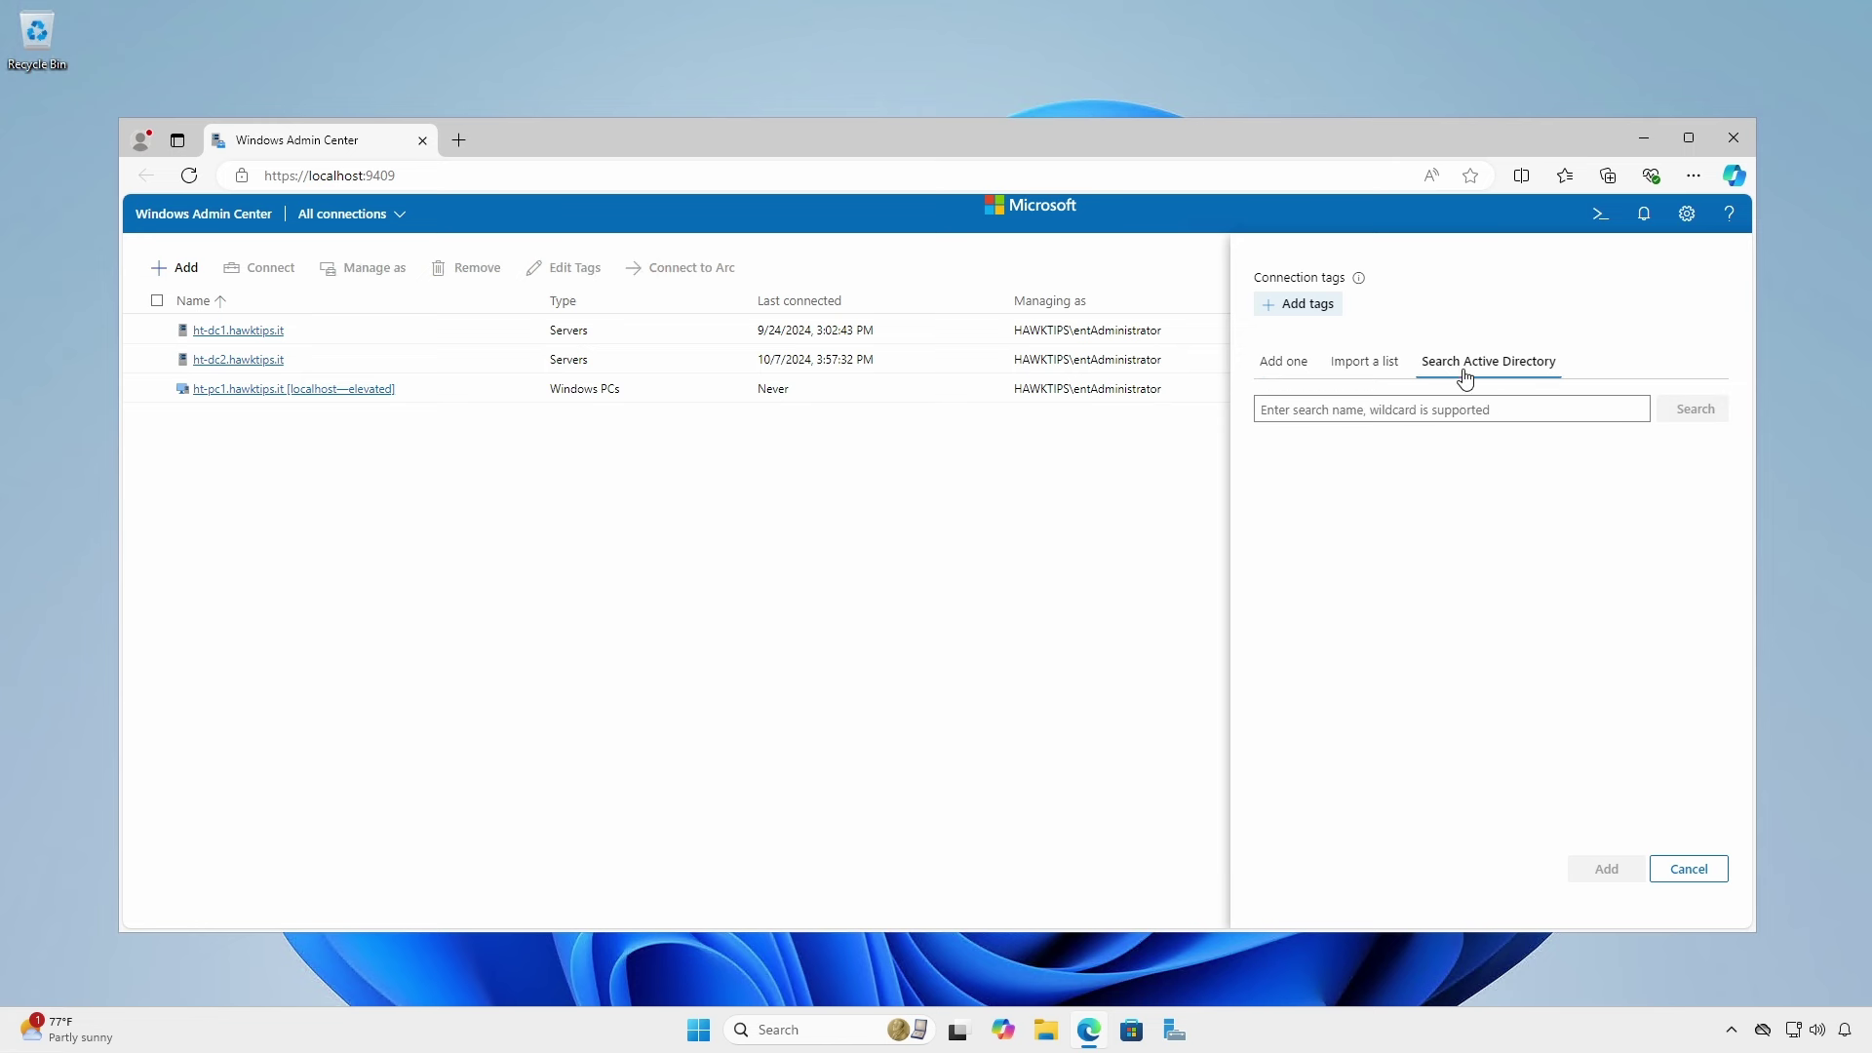
pyautogui.click(1457, 409)
pyautogui.write('ht*')
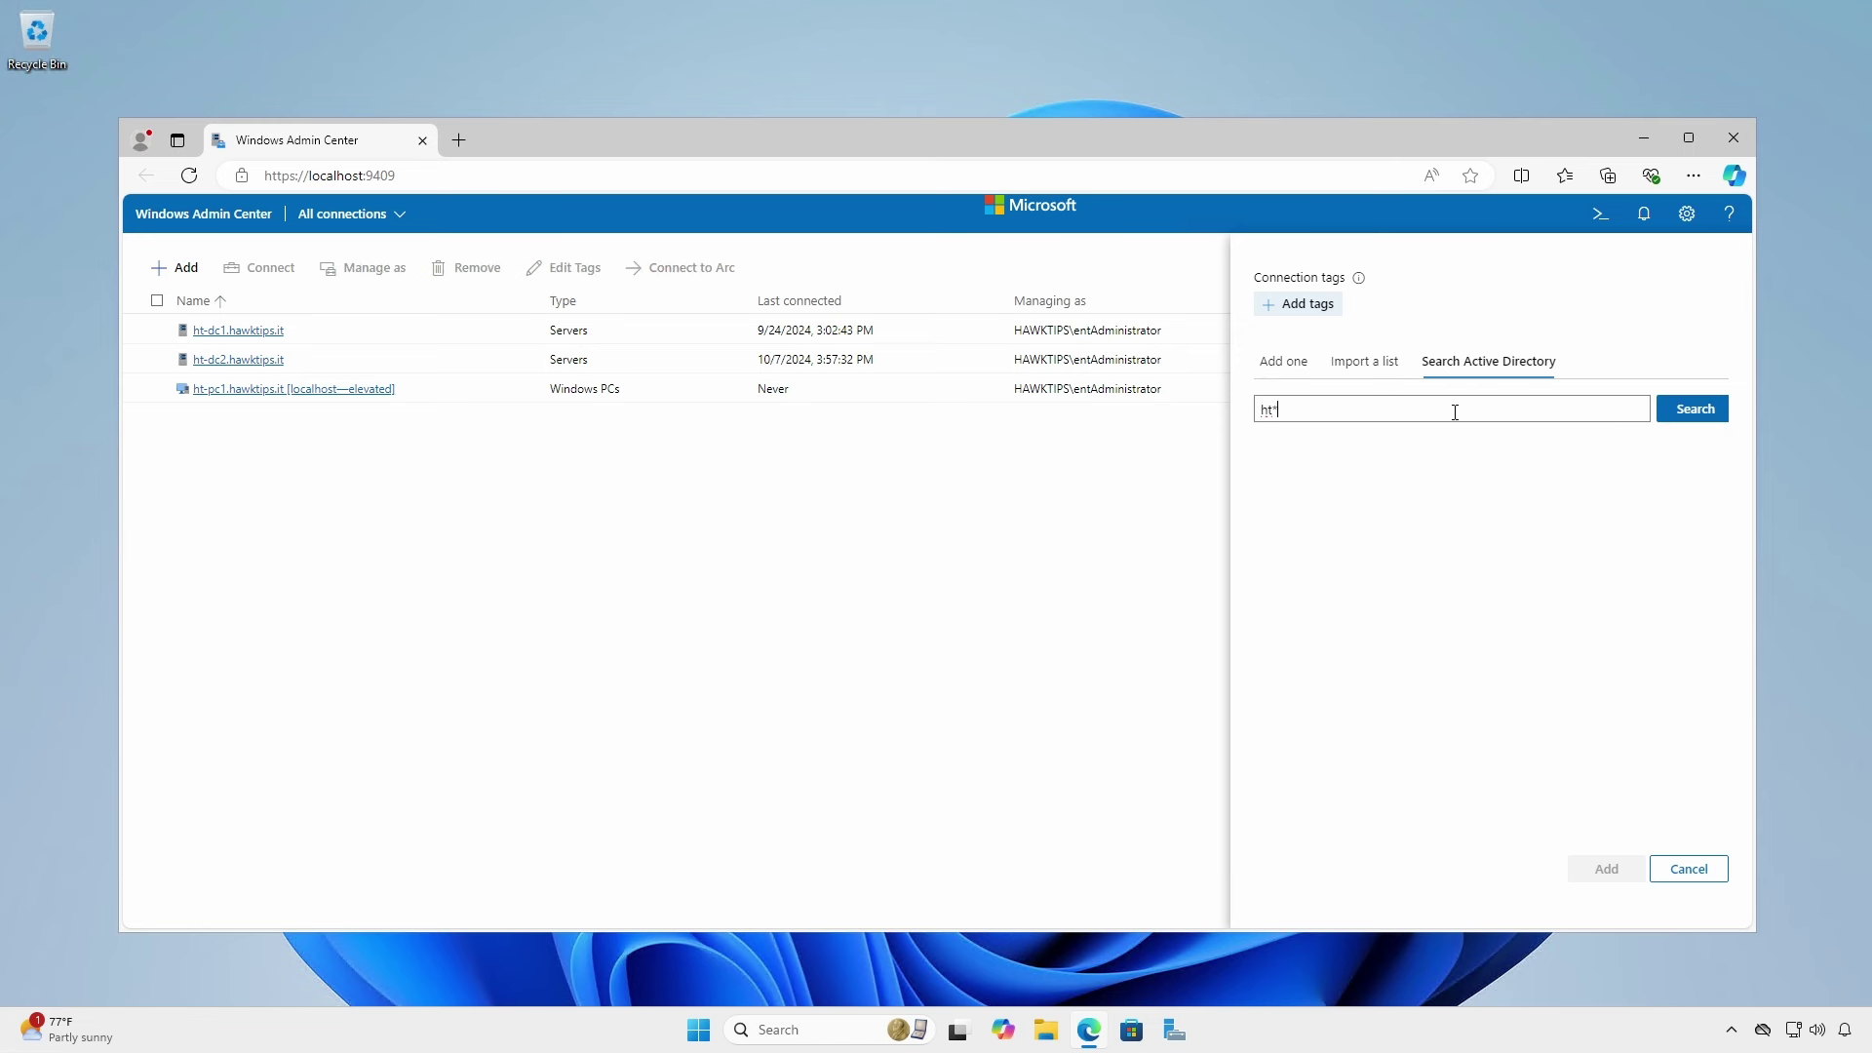
pyautogui.click(1683, 414)
pyautogui.click(1308, 562)
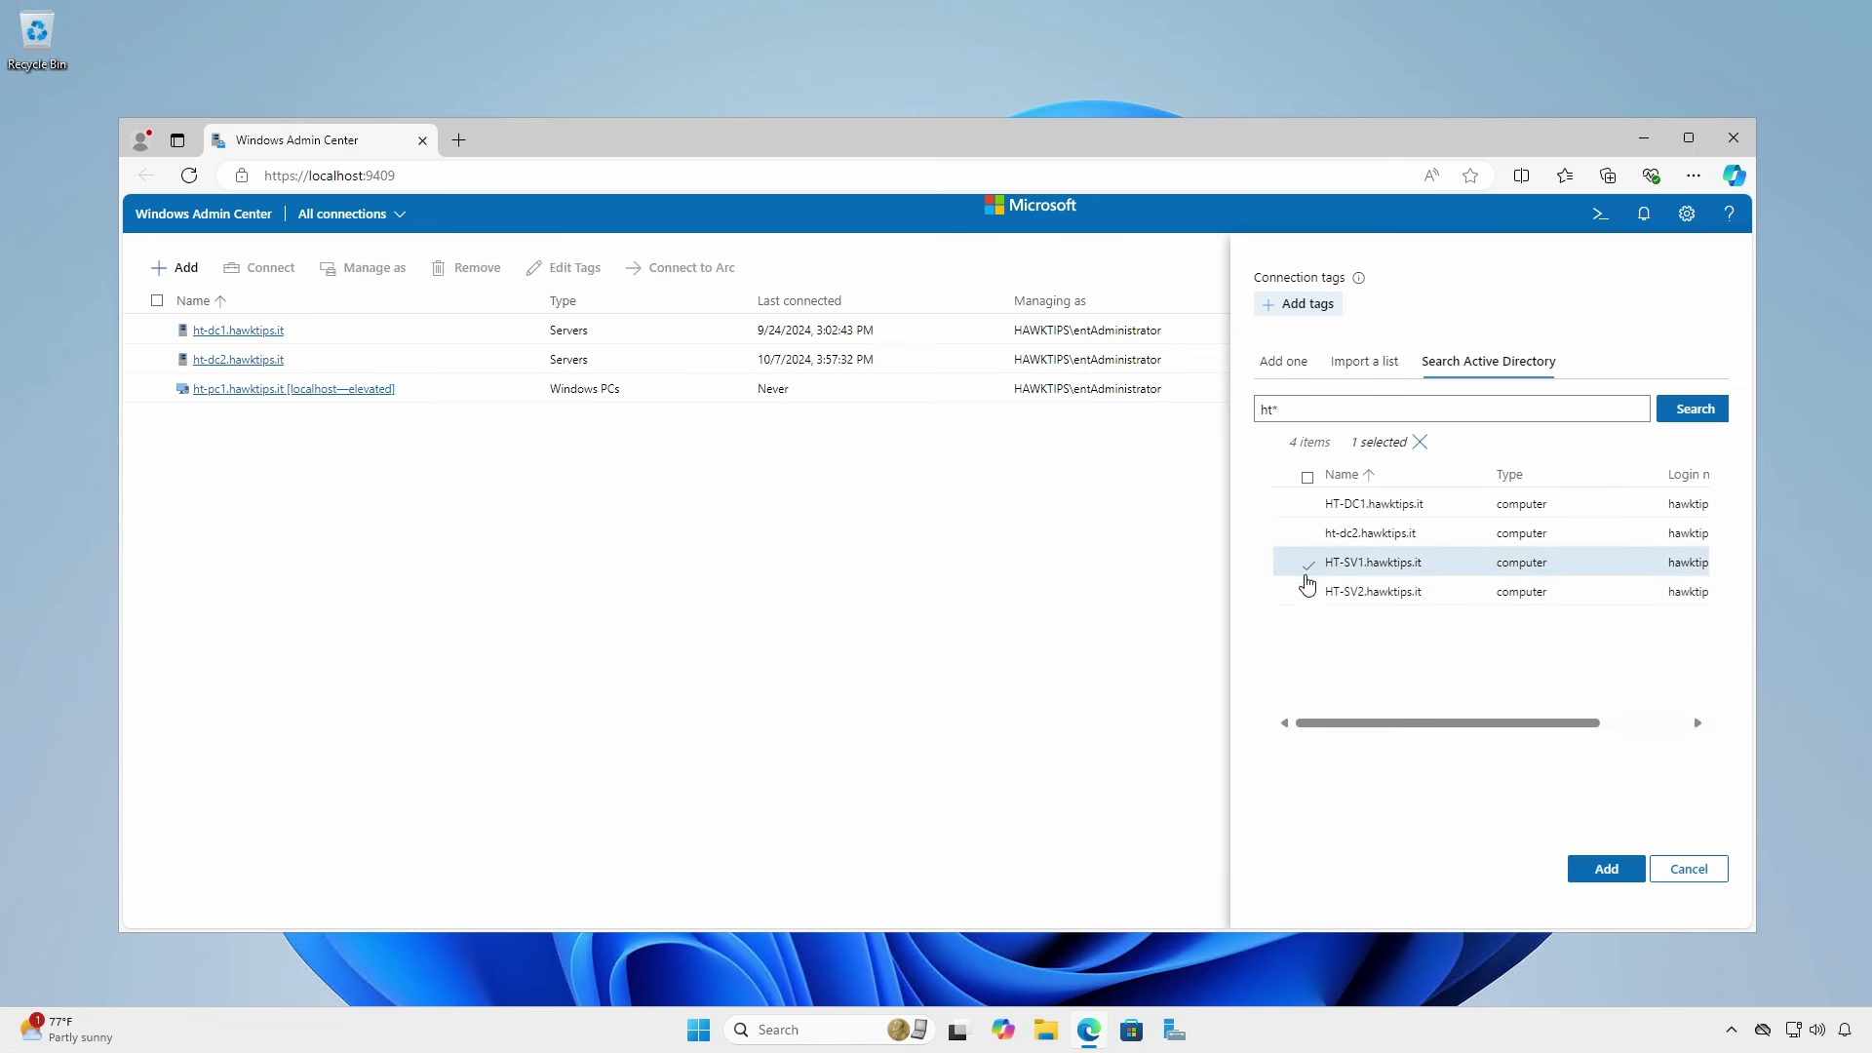
pyautogui.click(1307, 592)
pyautogui.click(1604, 870)
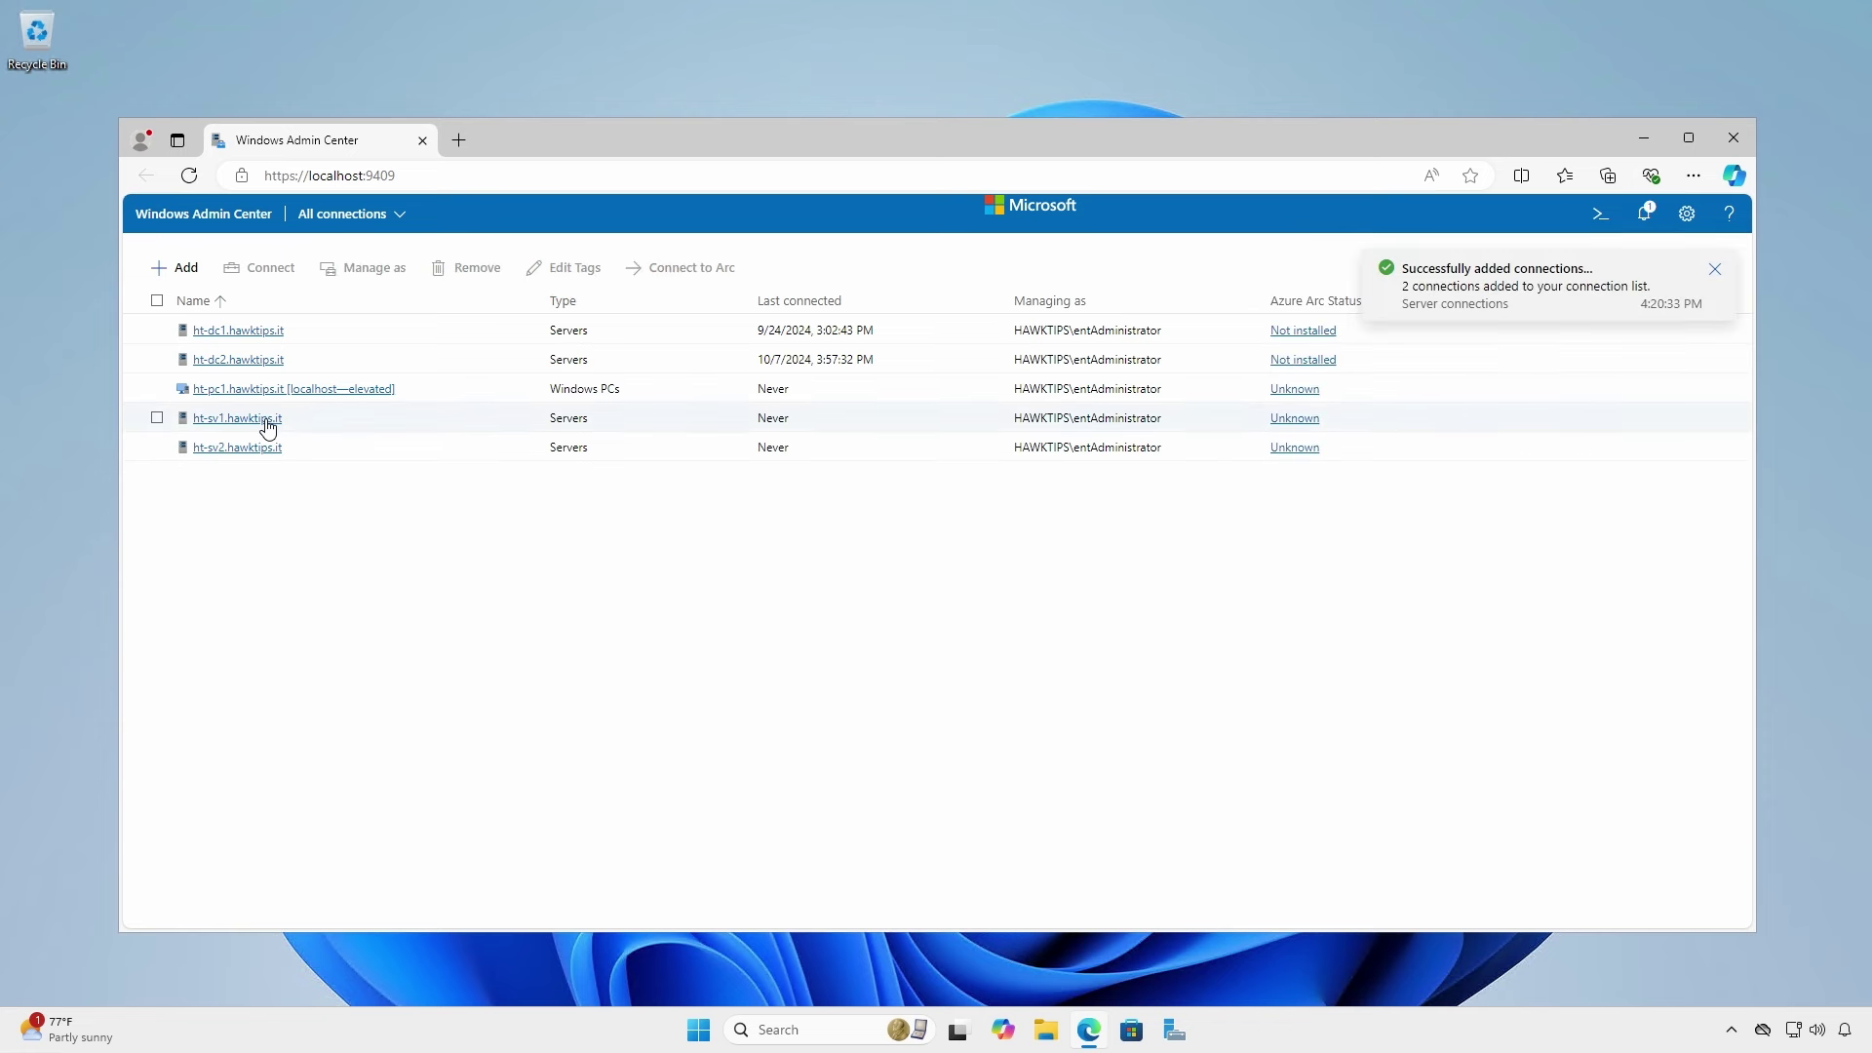
# Connect to ht-sv1 and view its DHCP VLAN777 scope details
pyautogui.click(268, 421)
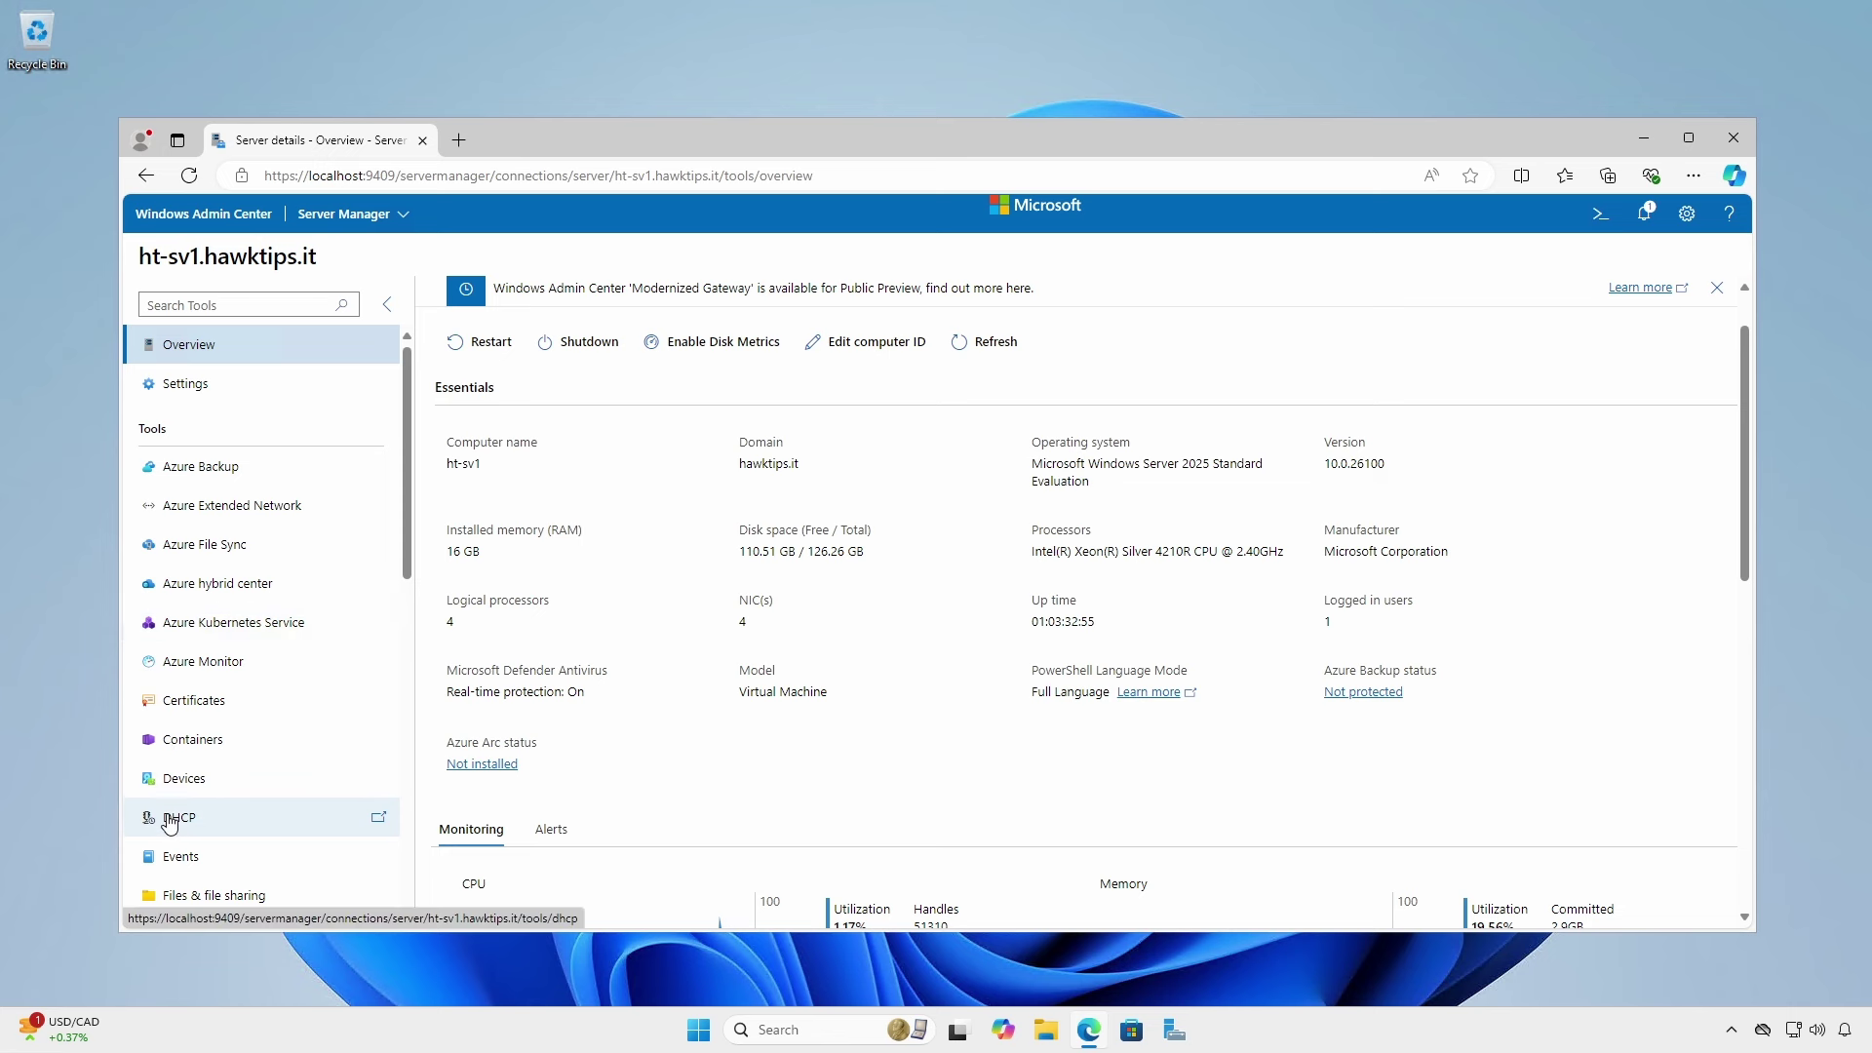
pyautogui.click(170, 821)
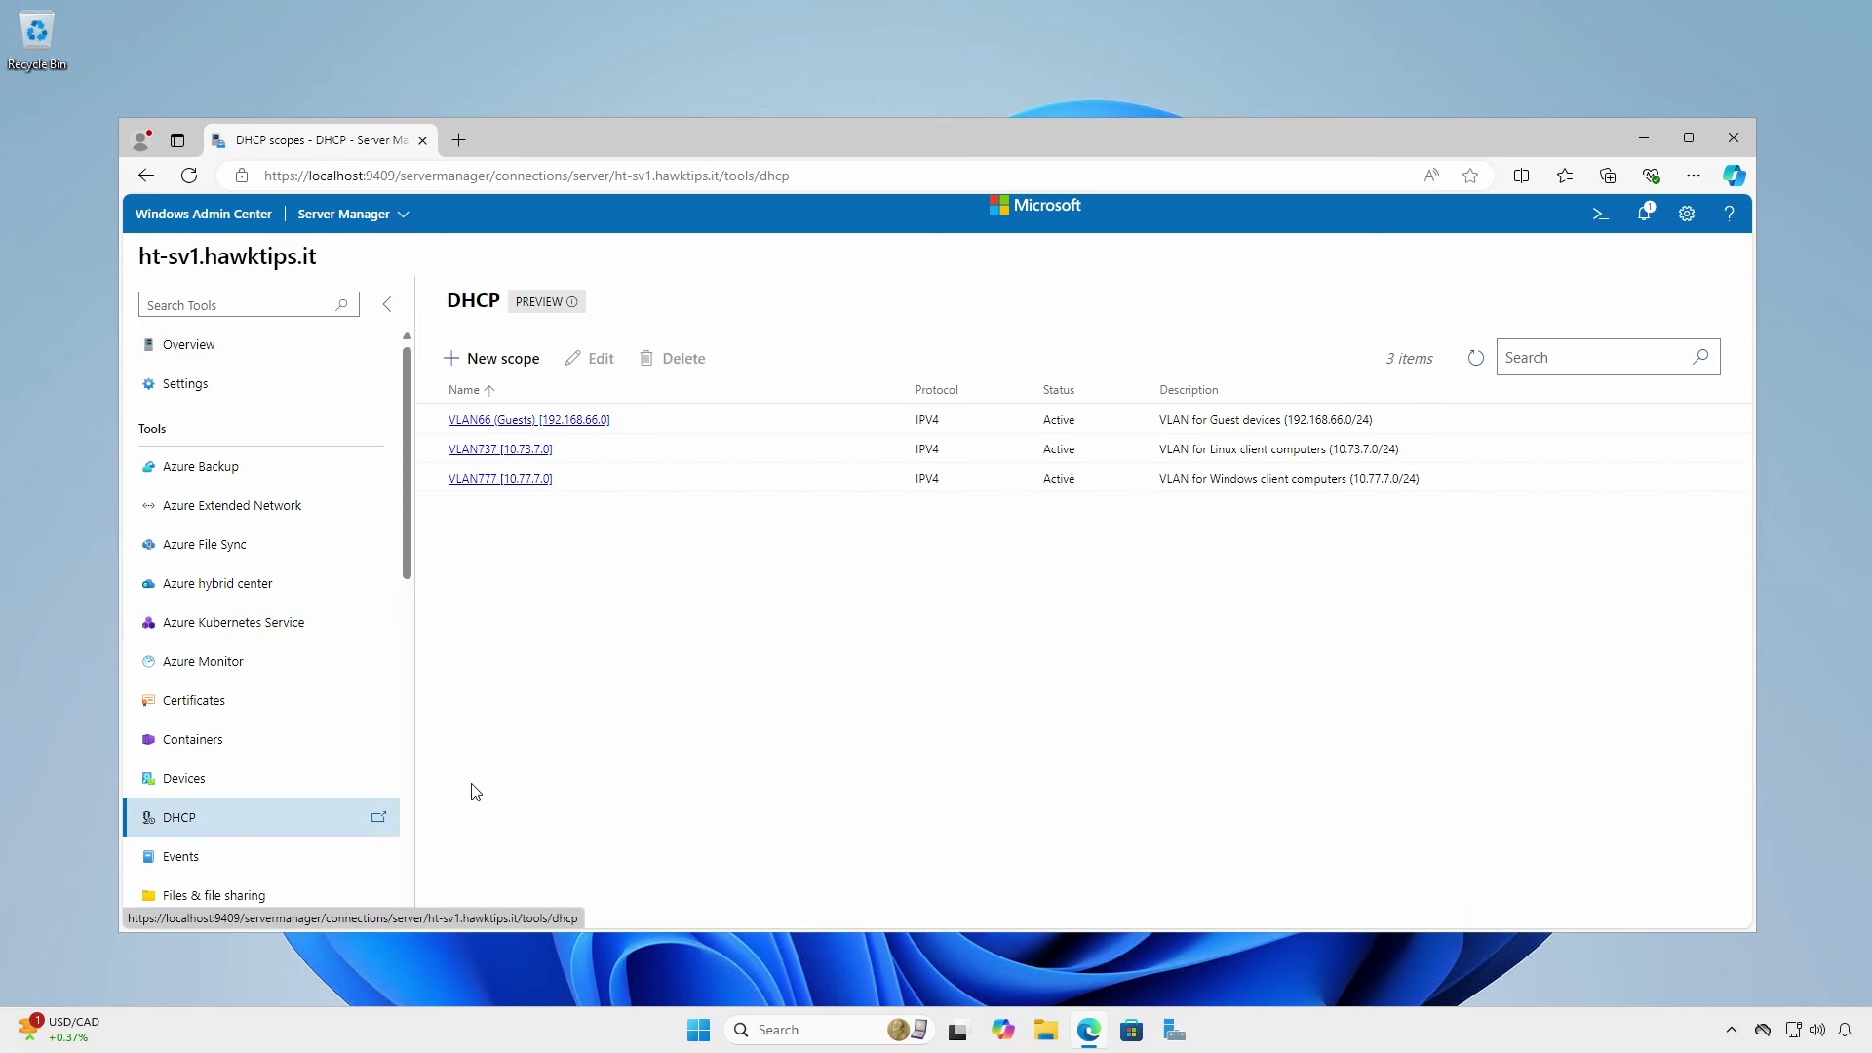
pyautogui.click(501, 481)
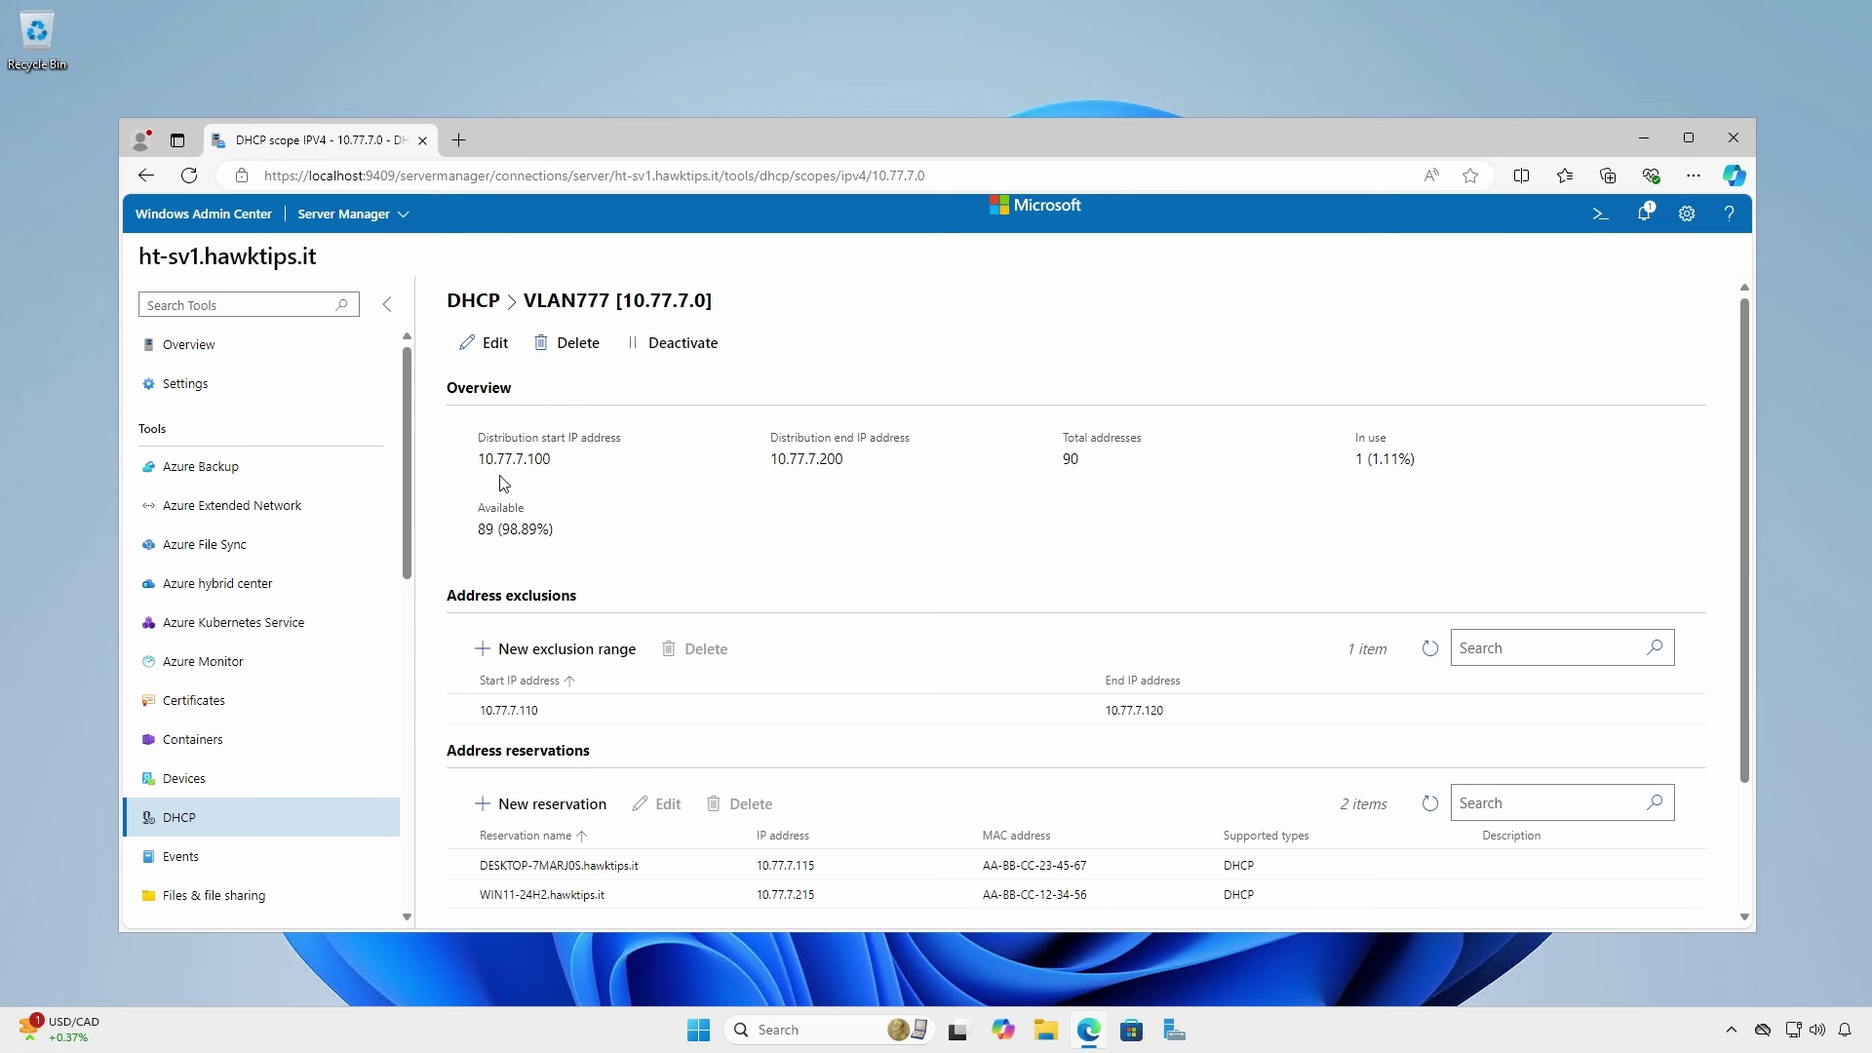
pyautogui.scroll(-2, 501, 482)
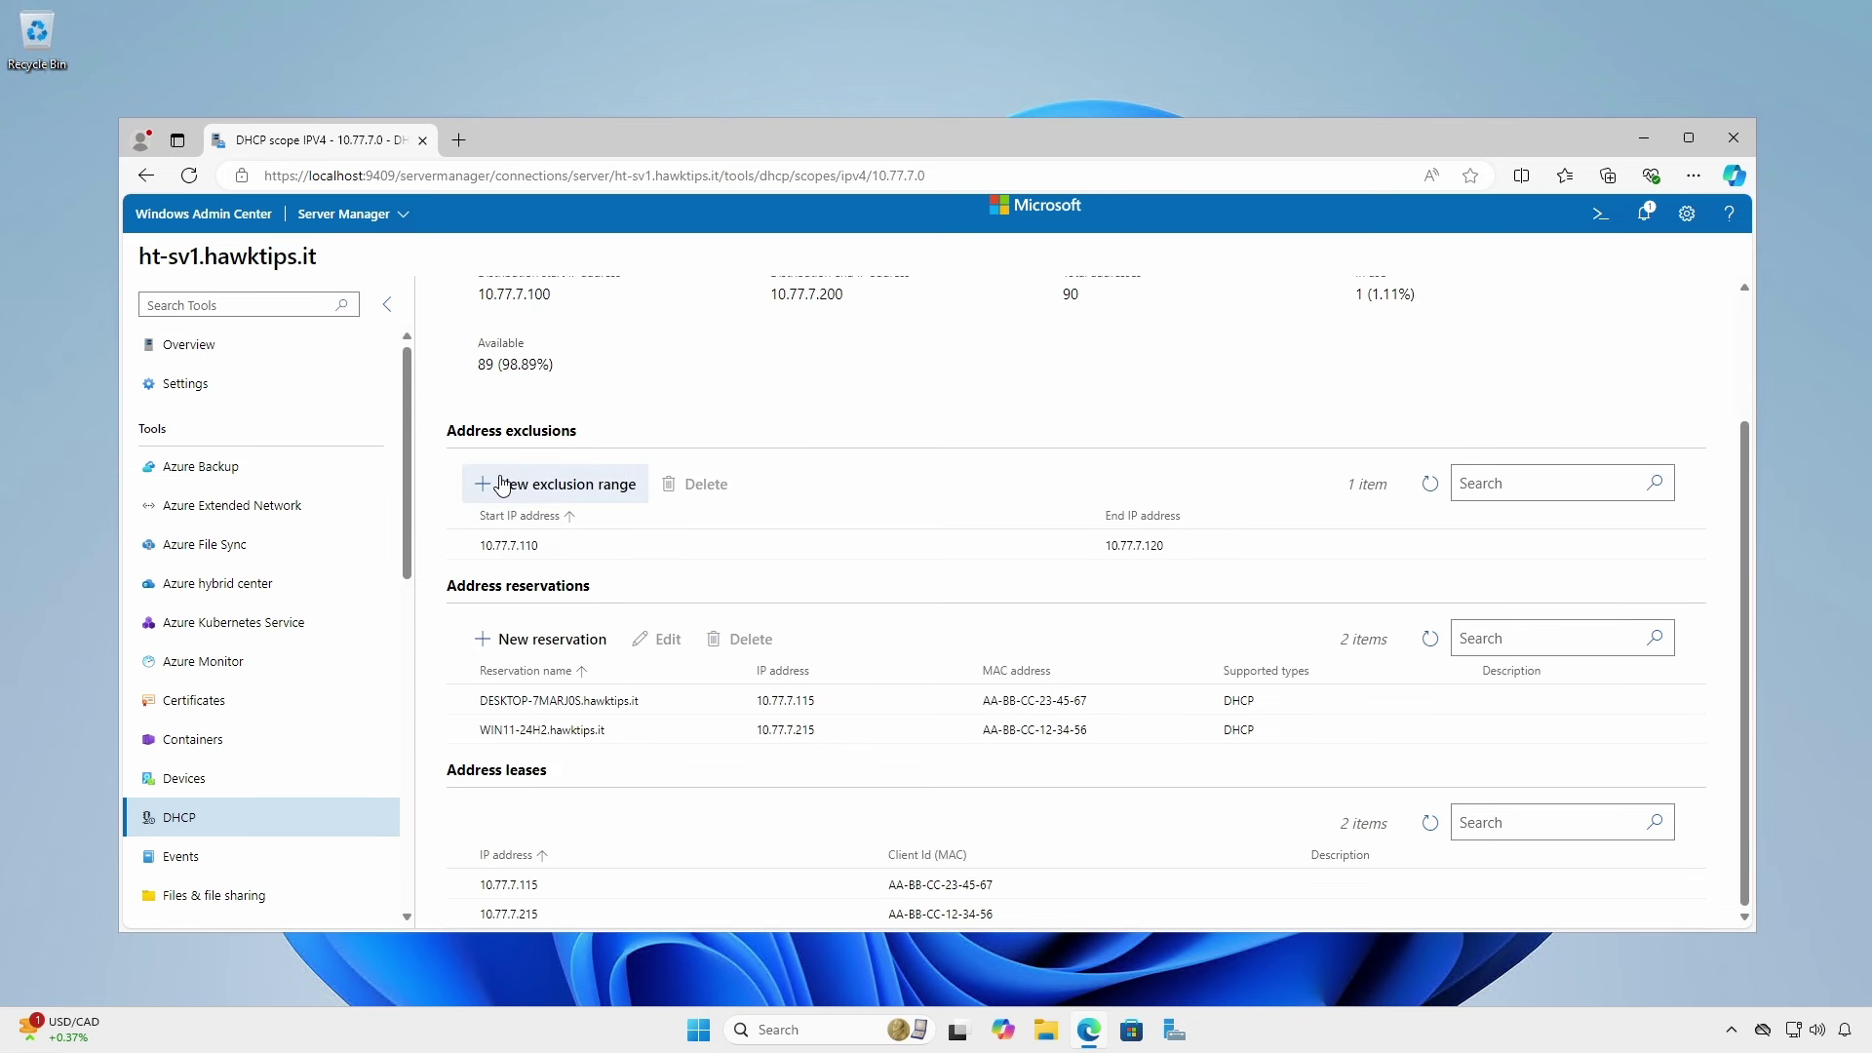
pyautogui.scroll(2, 501, 484)
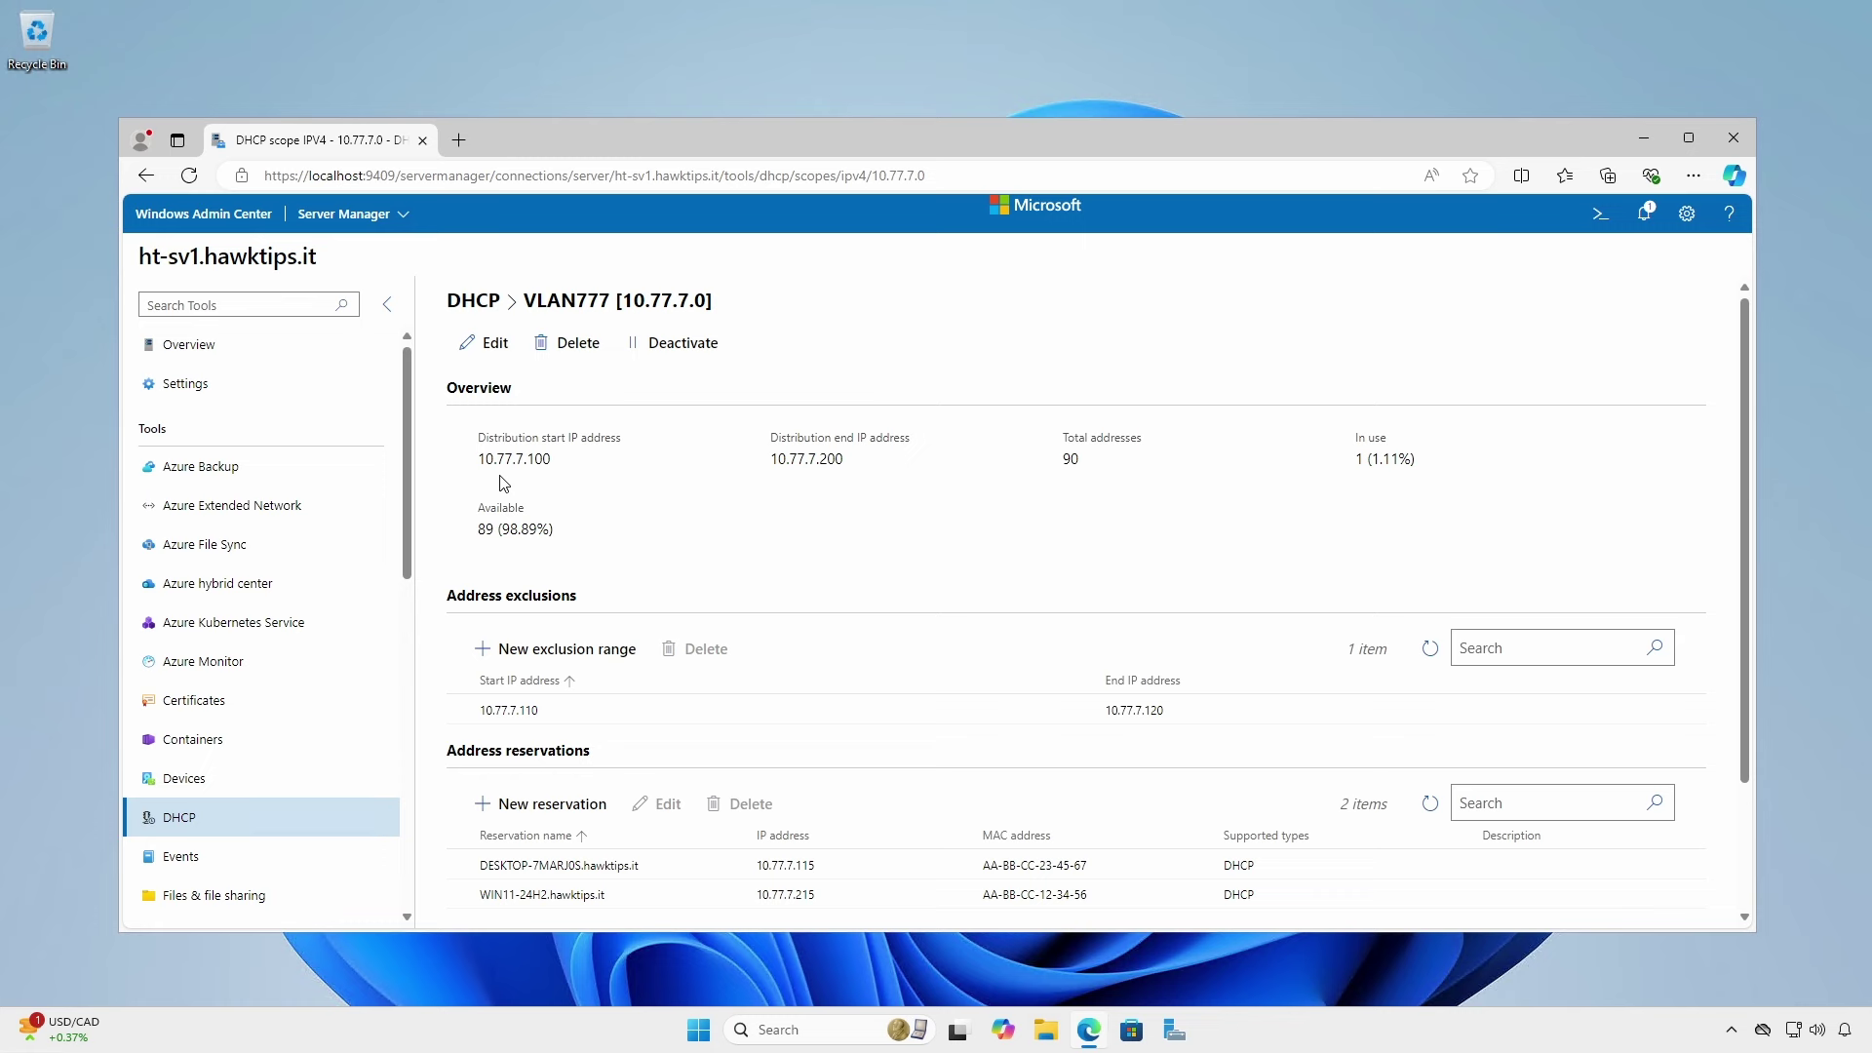
# Run the Get-Command DHCP filter in PowerShell and show only DhcpServer module commands
pyautogui.hotkey('ctrl', 'alt', 't')
pyautogui.write('Get-Command | Where-Object {$_.Source -like "*dhcp*"}')
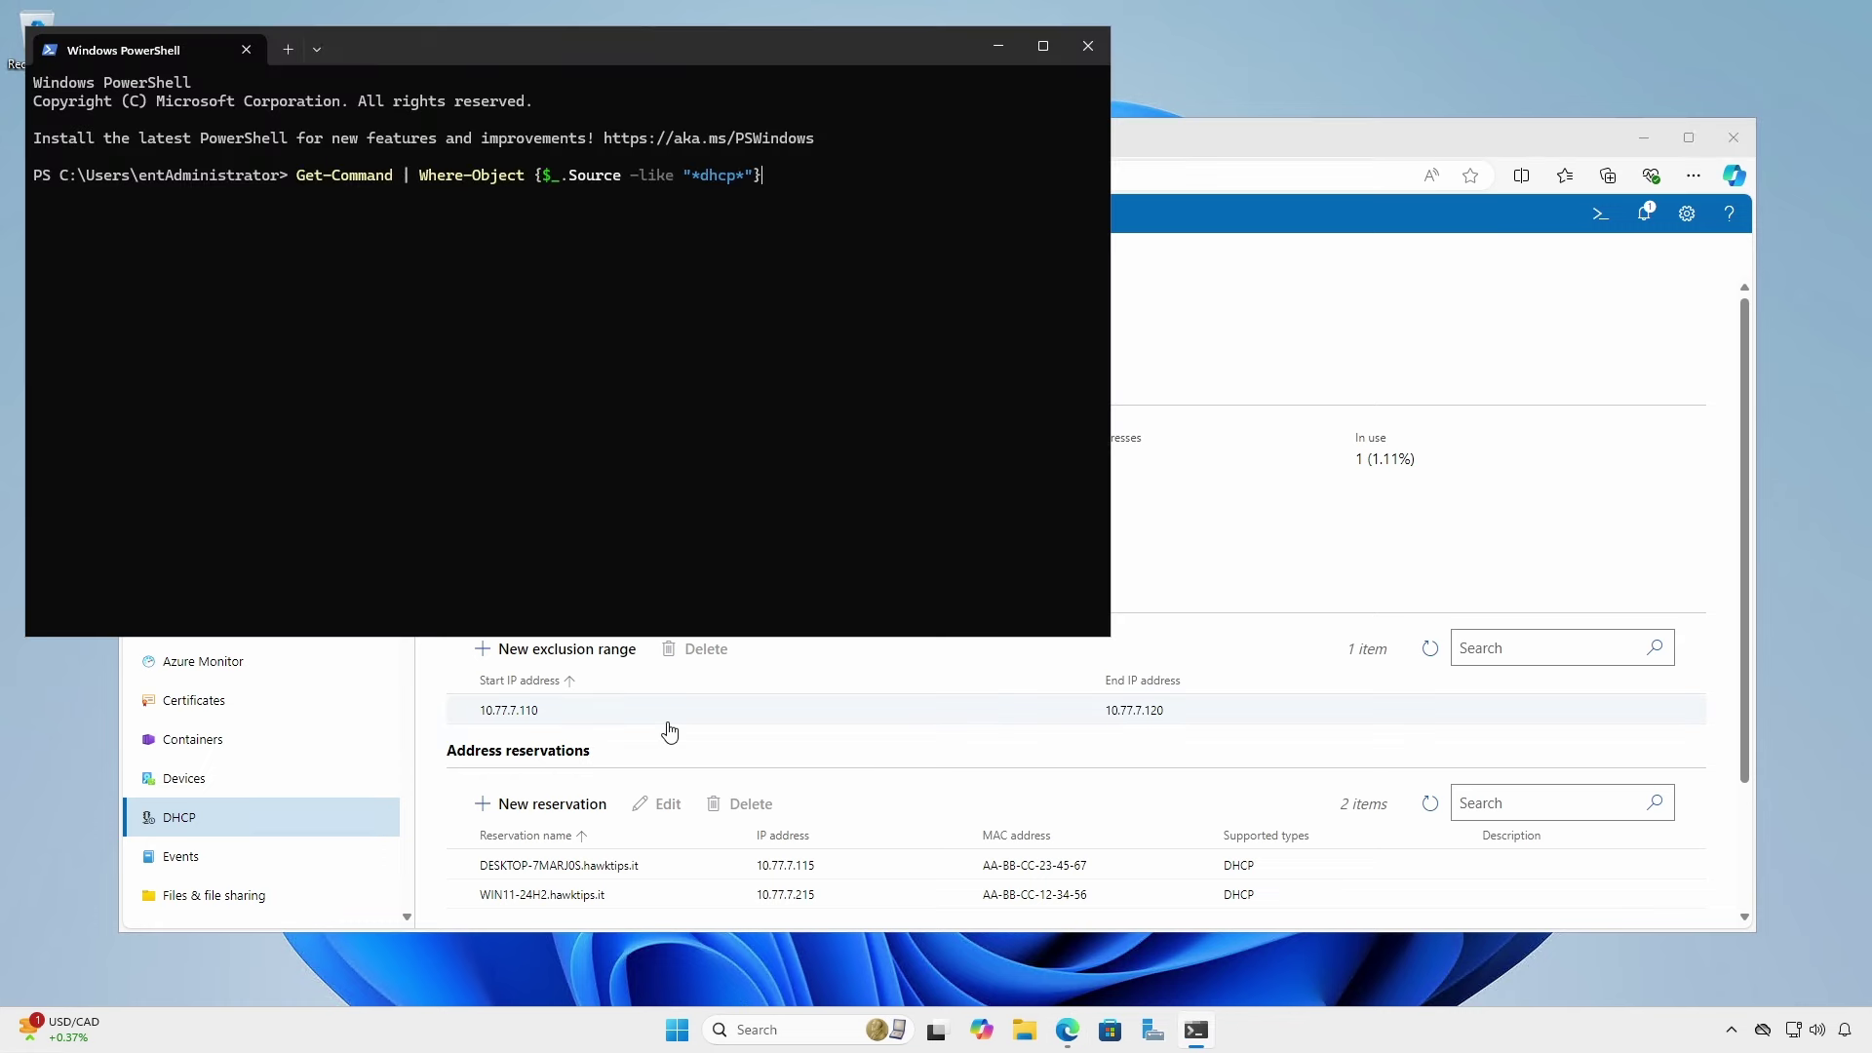
pyautogui.press('Return')
pyautogui.press('Return')
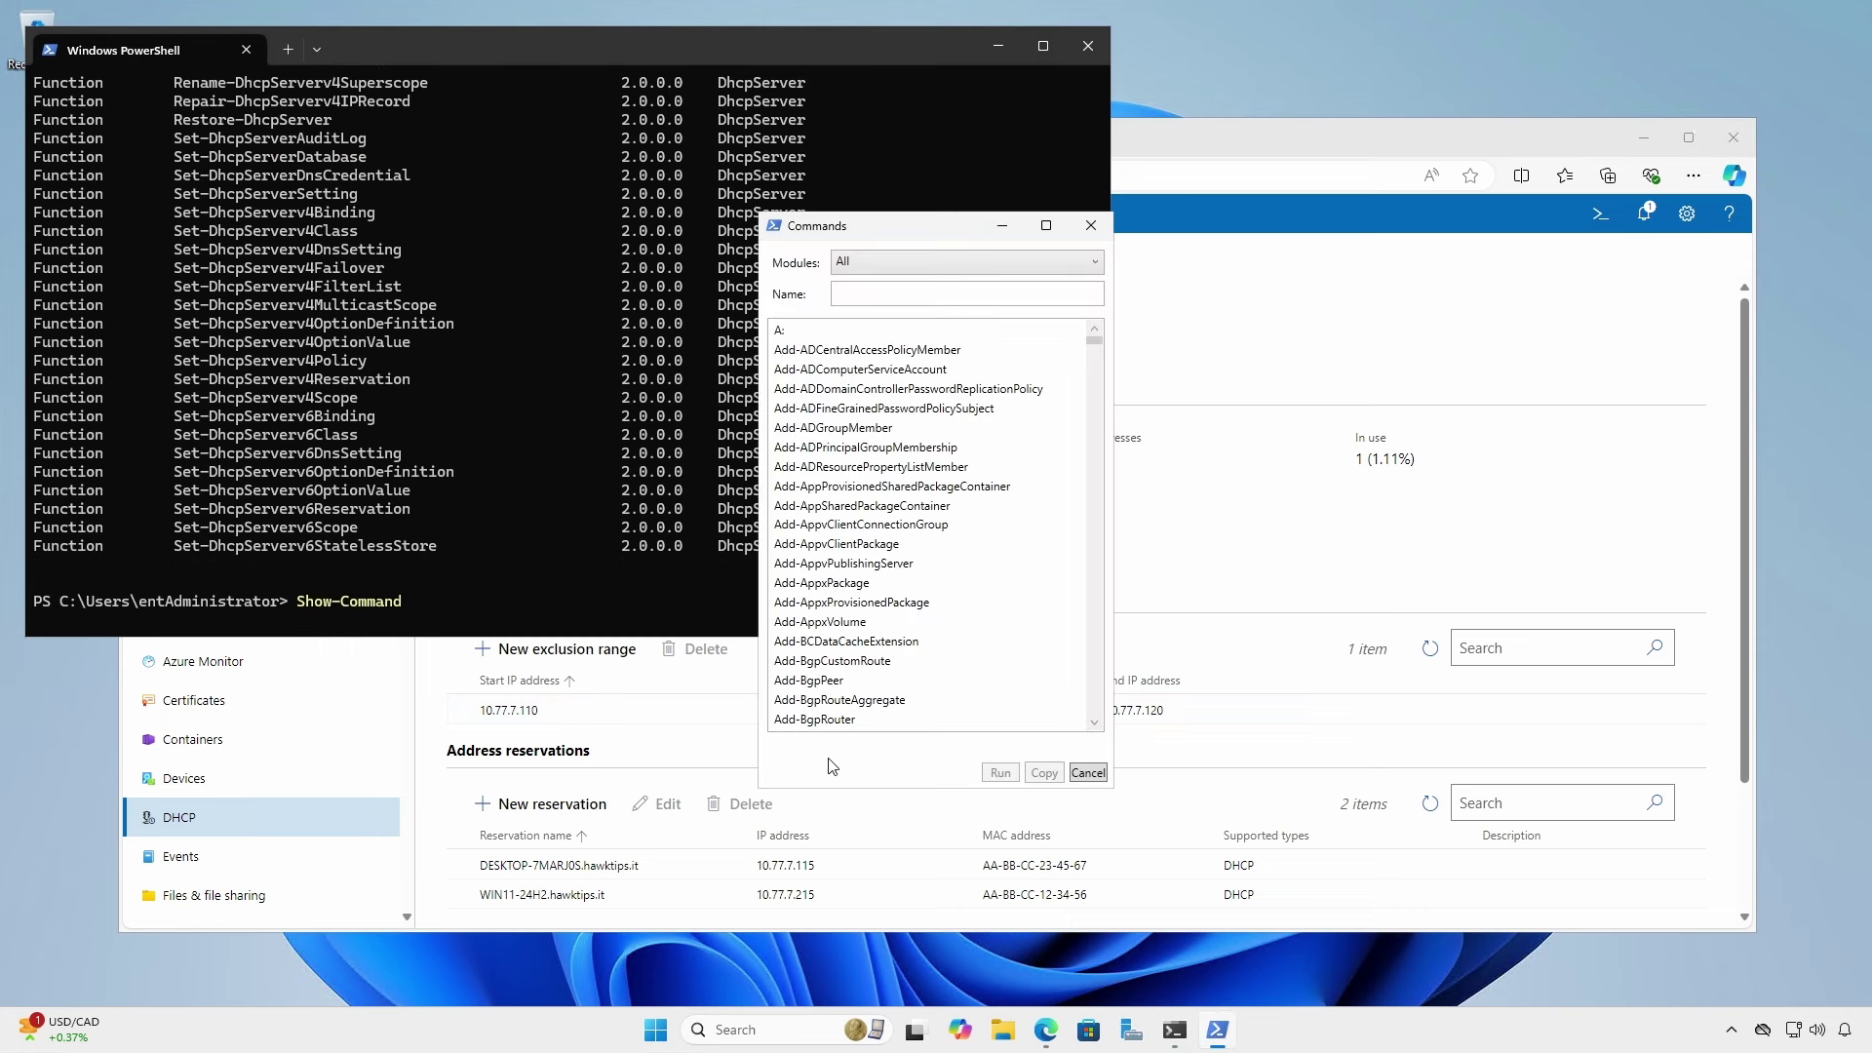
pyautogui.click(928, 264)
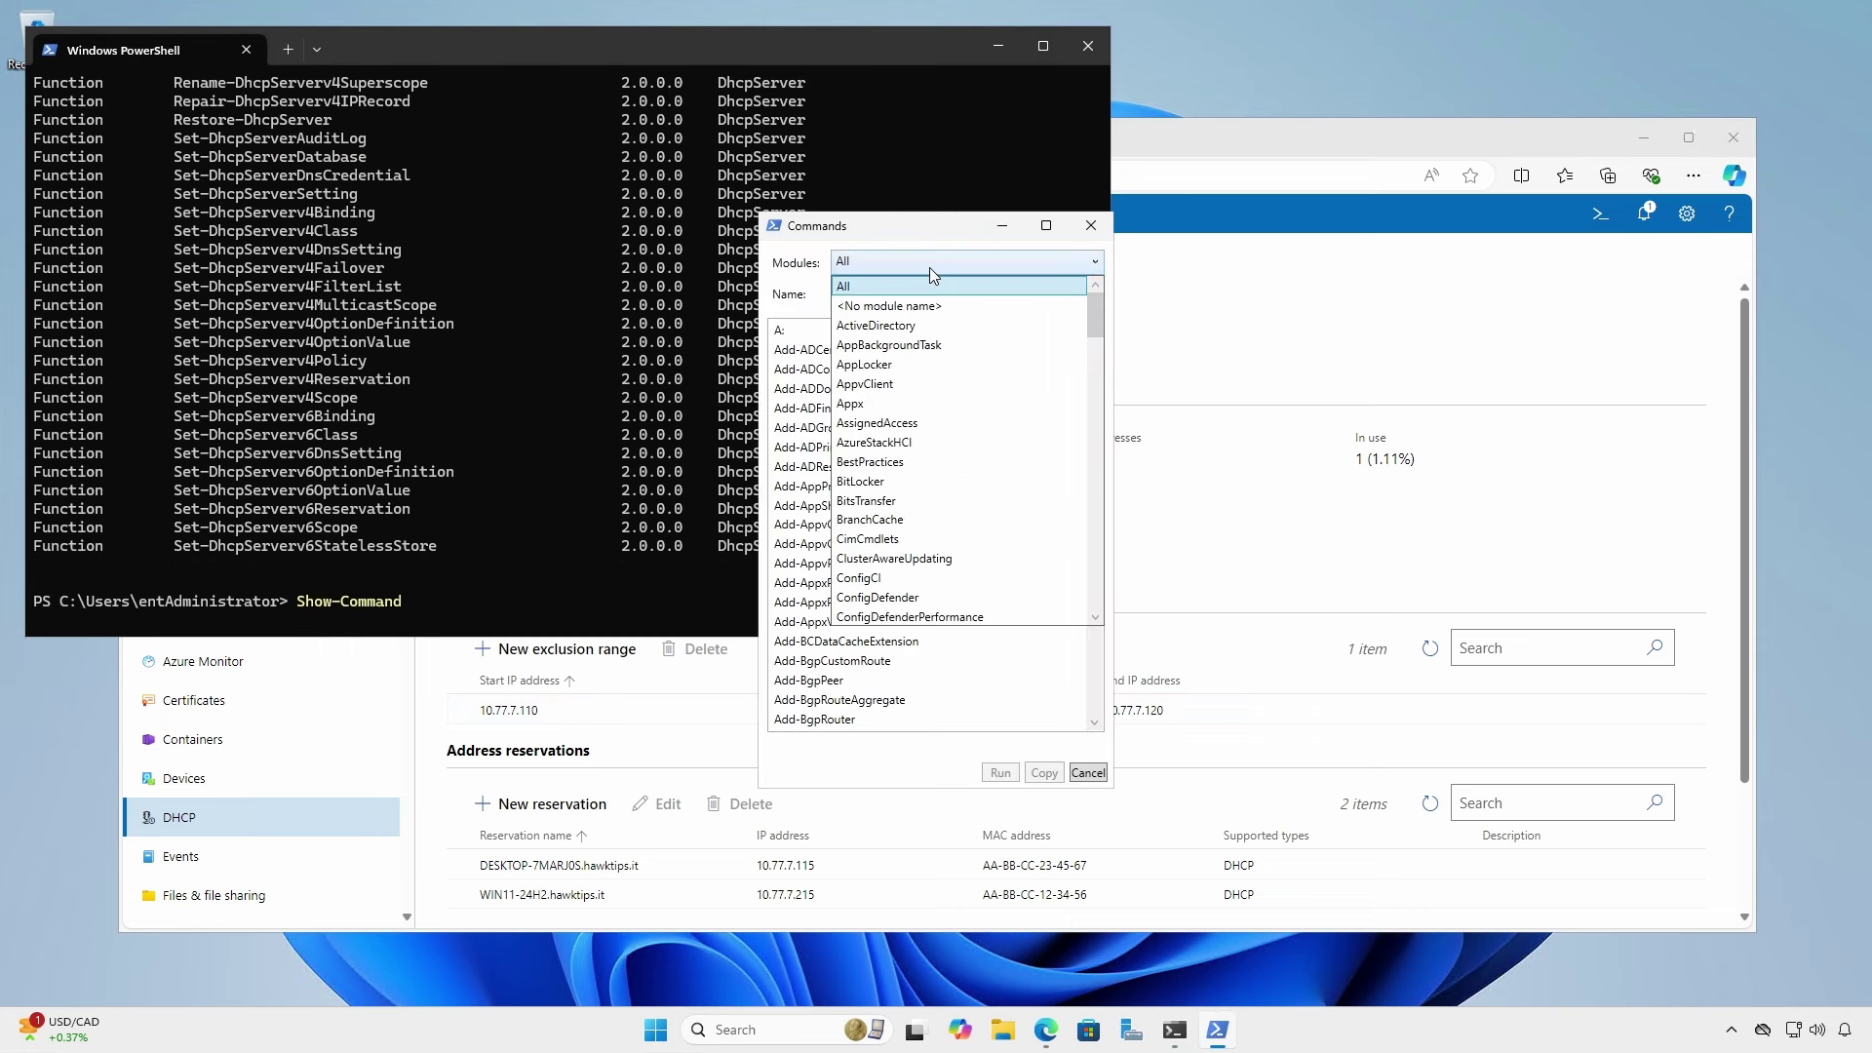
pyautogui.scroll(-5, 936, 488)
pyautogui.click(879, 559)
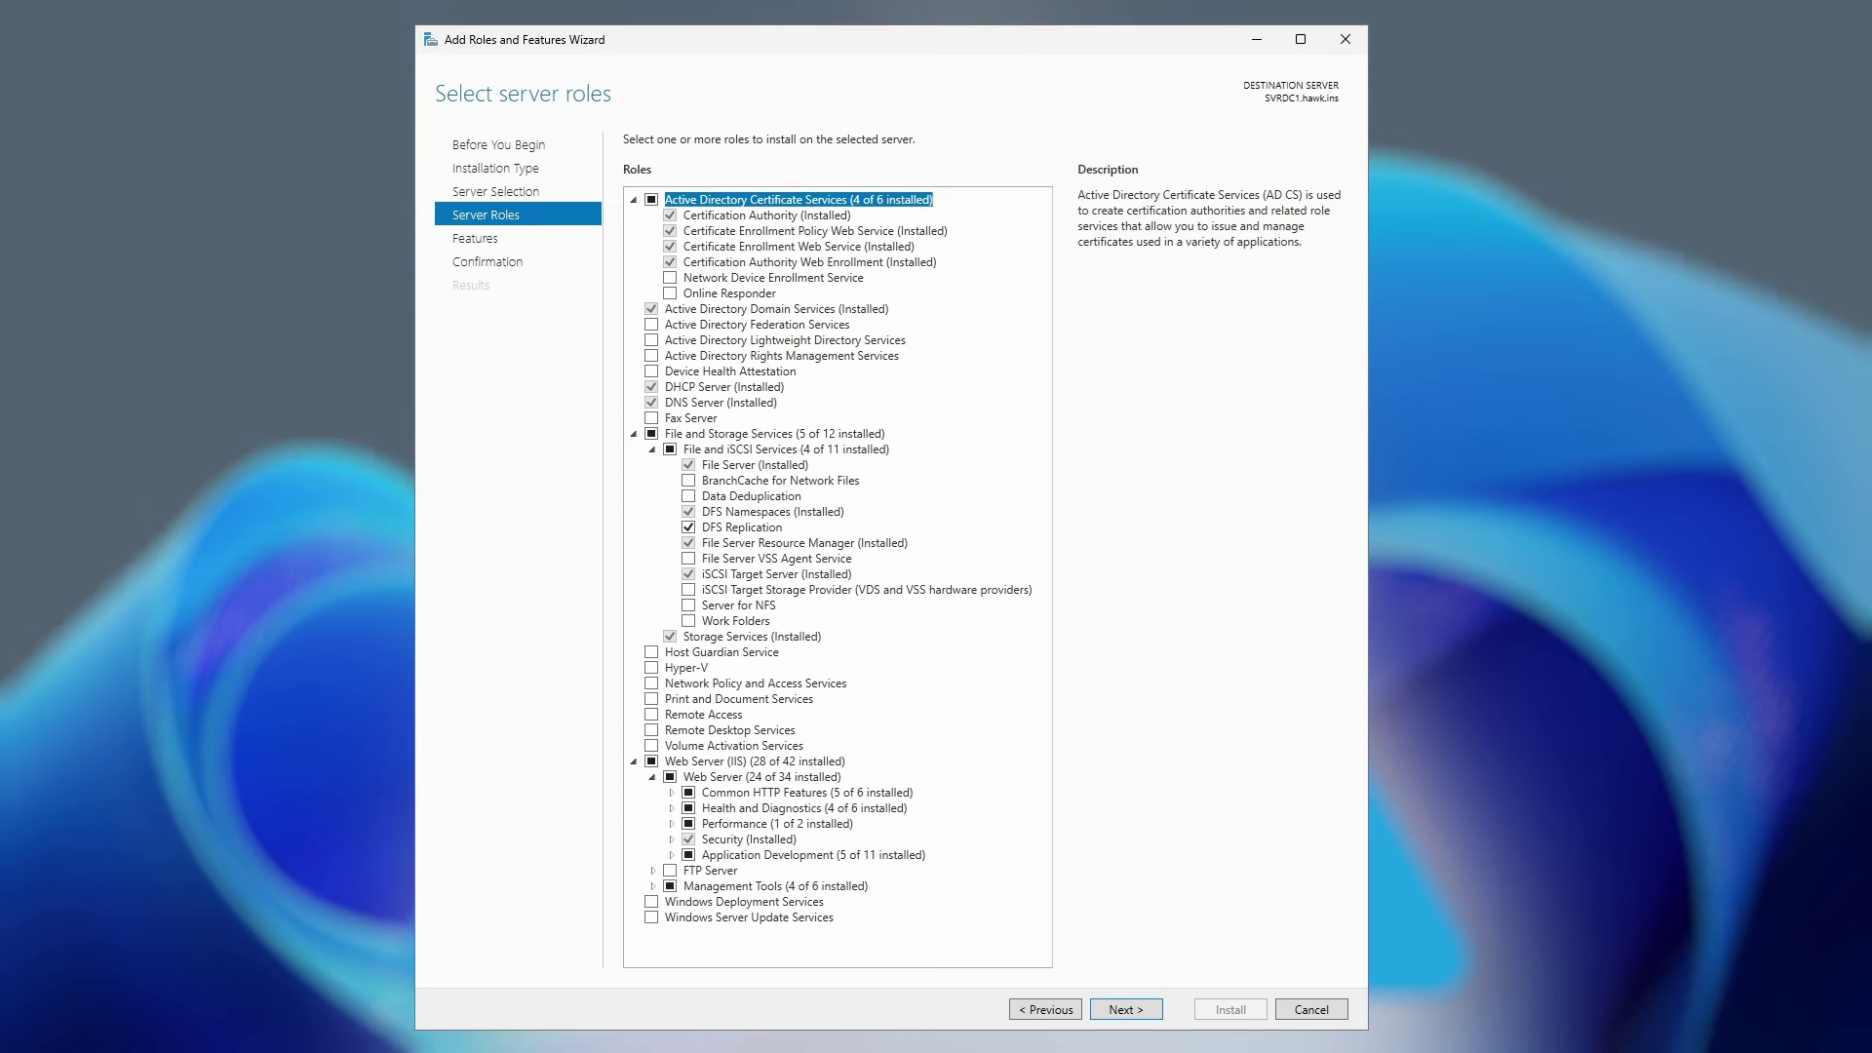
# Advance to Server Roles, check DHCP Server and add its required management features
pyautogui.press('Return')
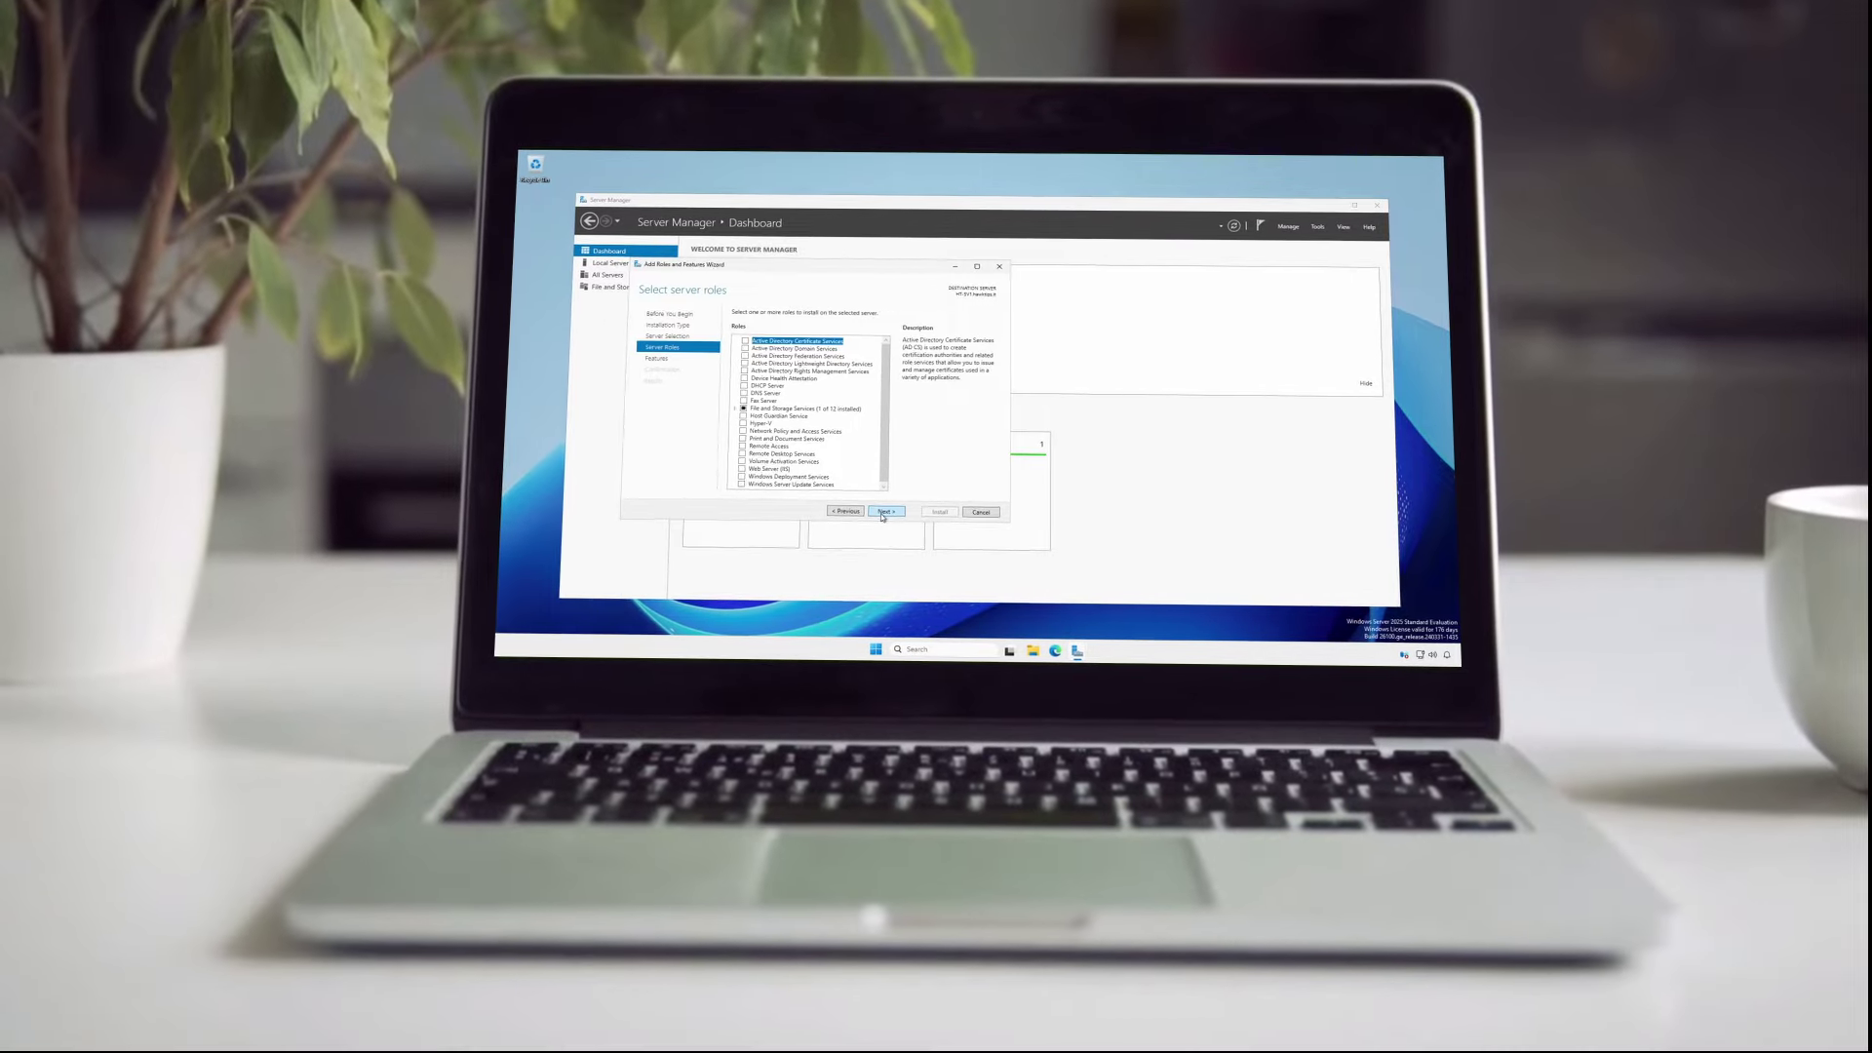
pyautogui.click(747, 383)
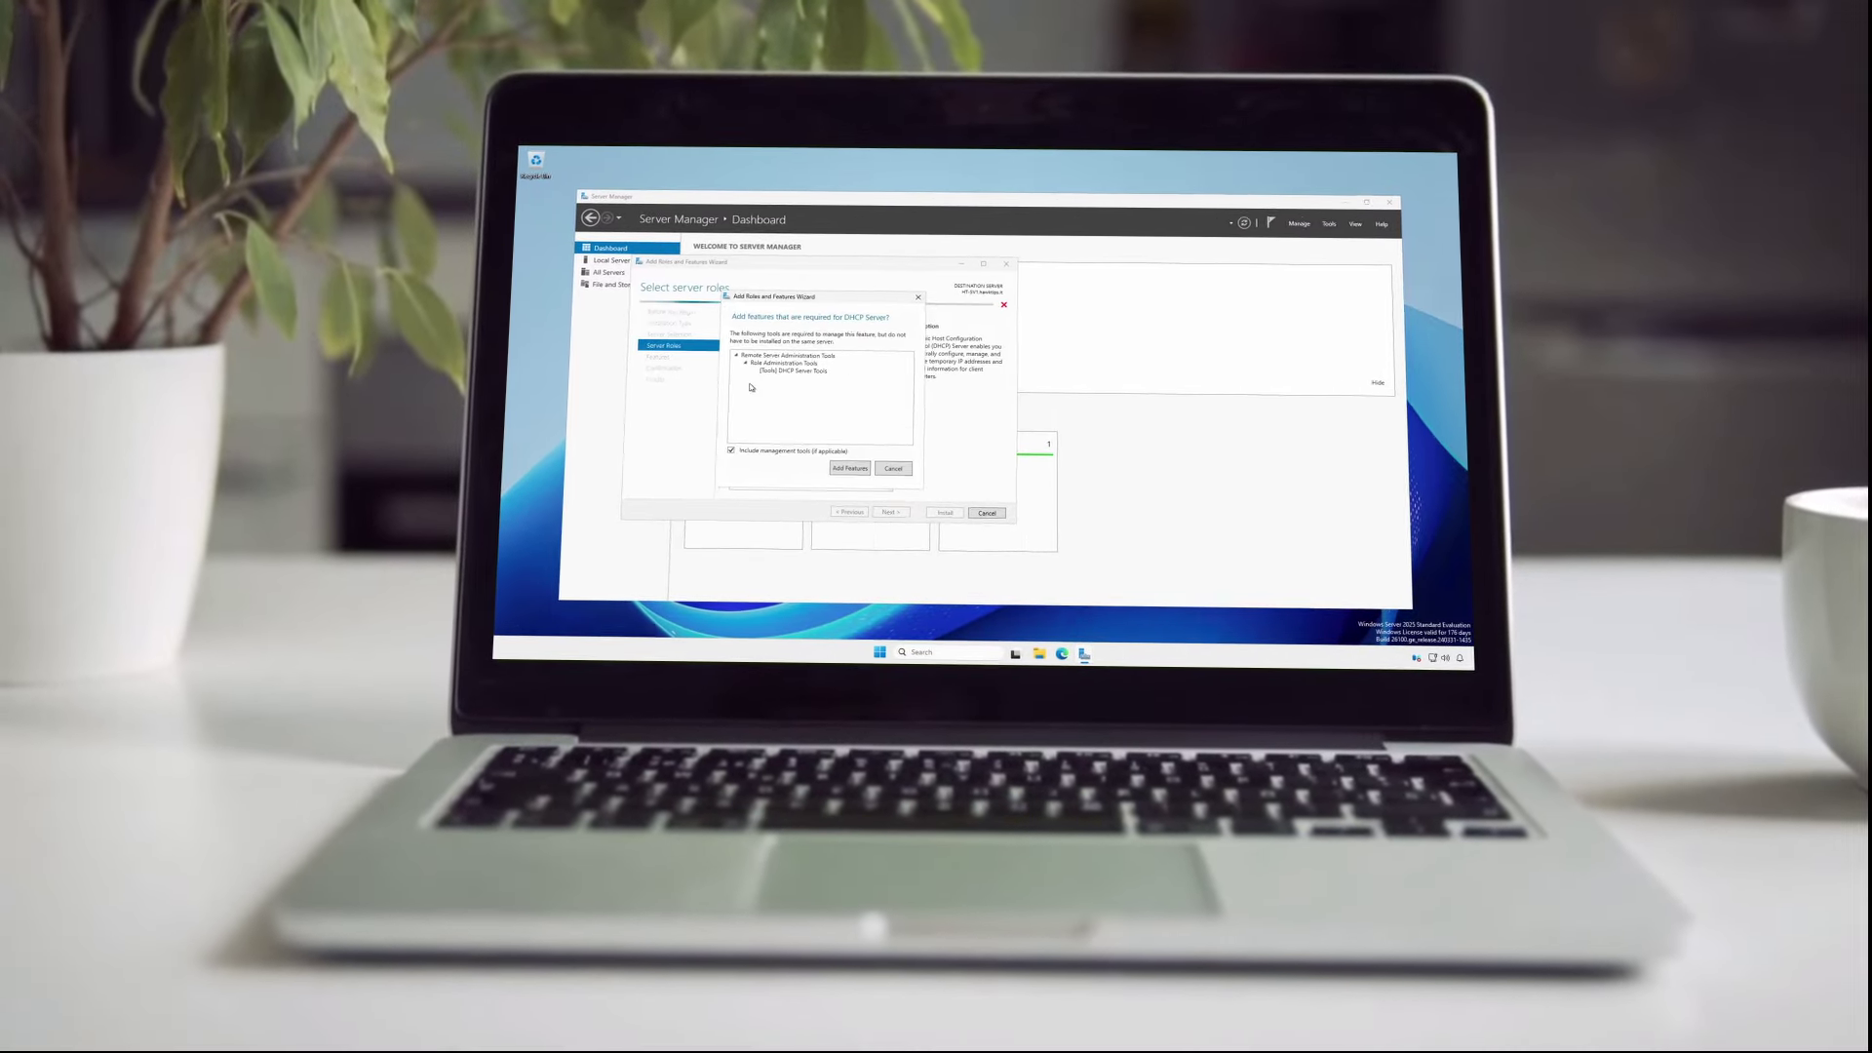
pyautogui.click(855, 467)
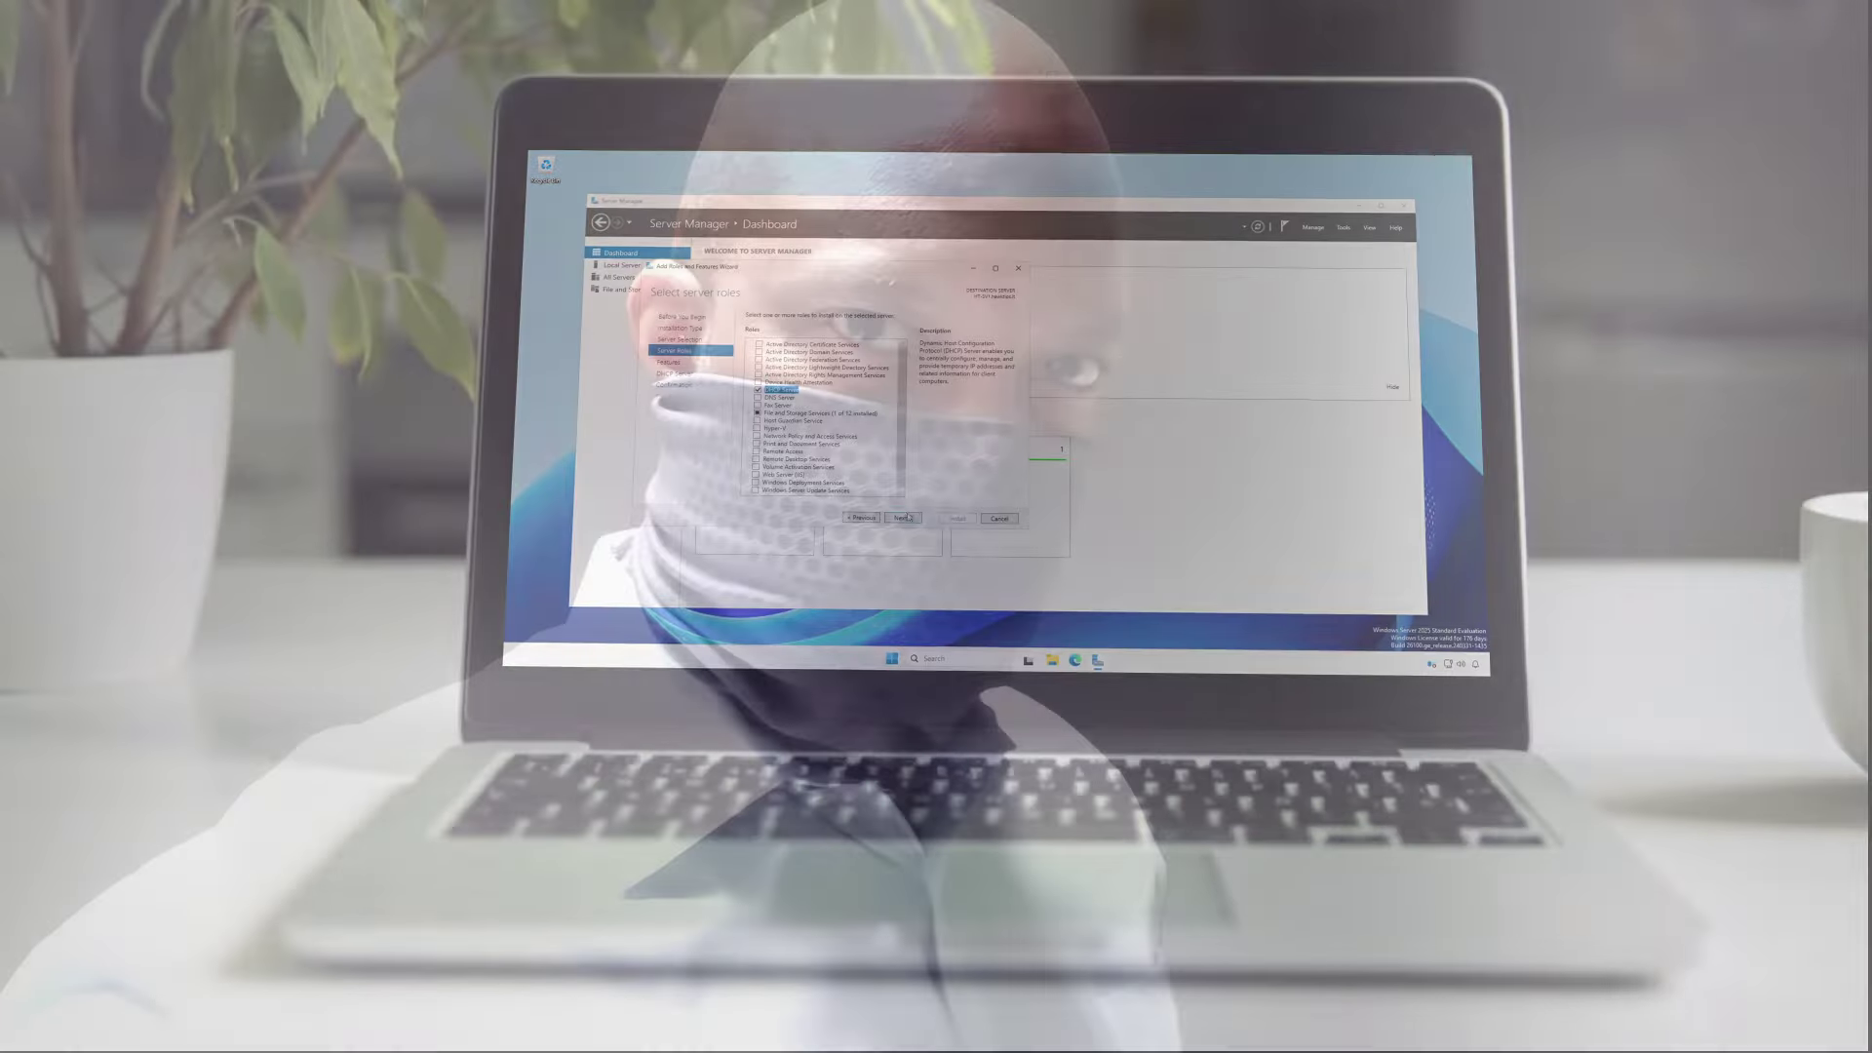